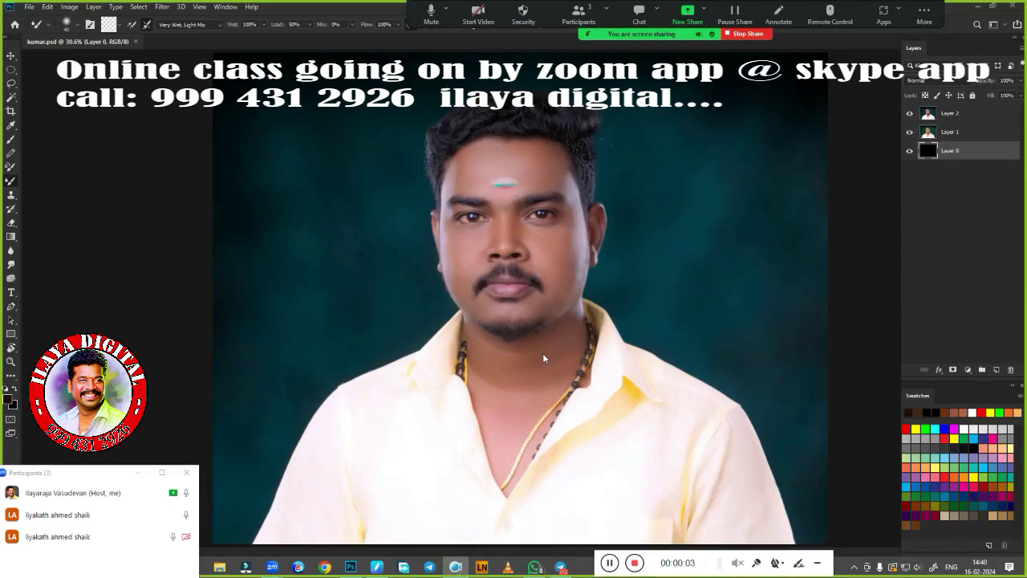
# Erase stray edges on the left and right of the hair over the black layer
pyautogui.hotkey('ctrl', '-')
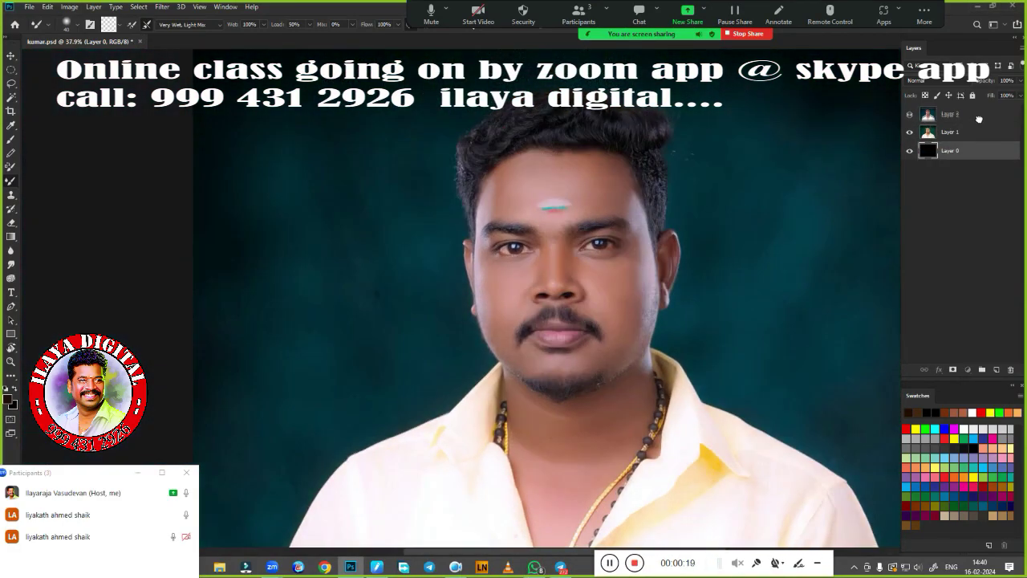
pyautogui.click(979, 119)
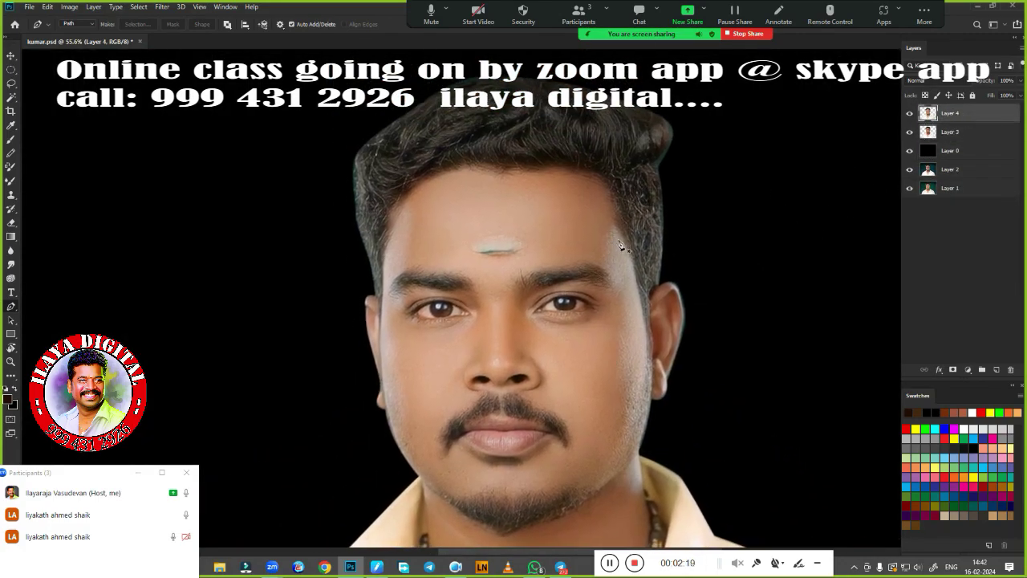
pyautogui.press('e')
pyautogui.moveTo(361, 142)
pyautogui.mouseDown()
pyautogui.moveTo(401, 149)
pyautogui.moveTo(363, 274)
pyautogui.mouseUp()
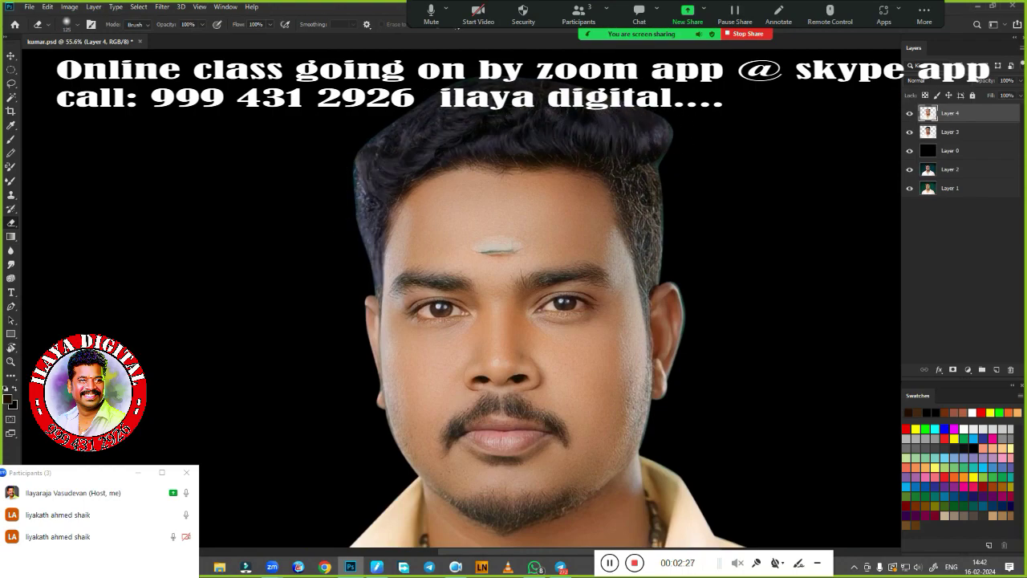
pyautogui.moveTo(609, 164)
pyautogui.mouseDown()
pyautogui.moveTo(650, 178)
pyautogui.moveTo(650, 269)
pyautogui.mouseUp()
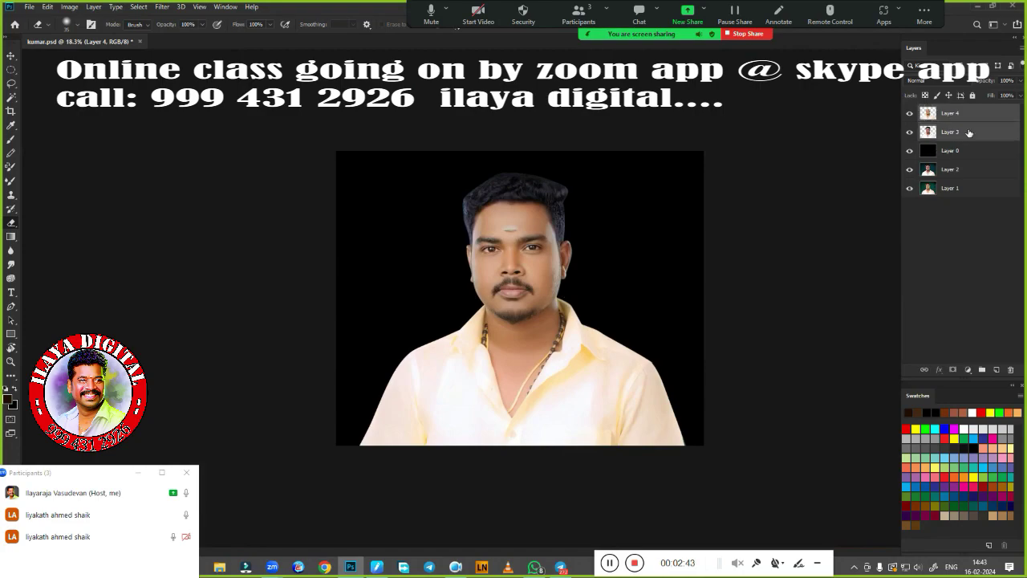
pyautogui.hotkey('ctrl', '0')
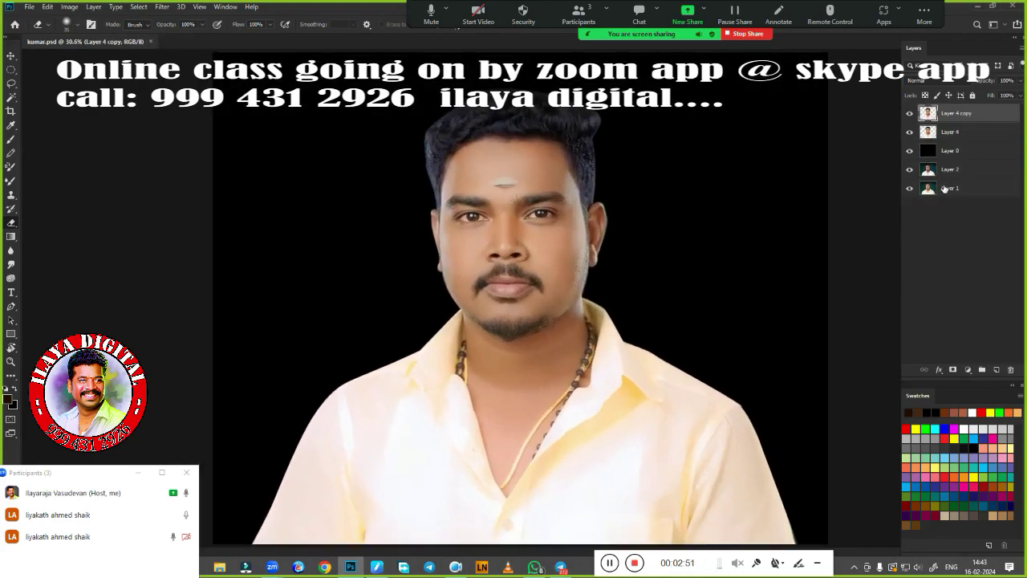
# Raise the portrait layer's brightness and contrast on the face
pyautogui.click(950, 131)
pyautogui.scroll(3, 562, 289)
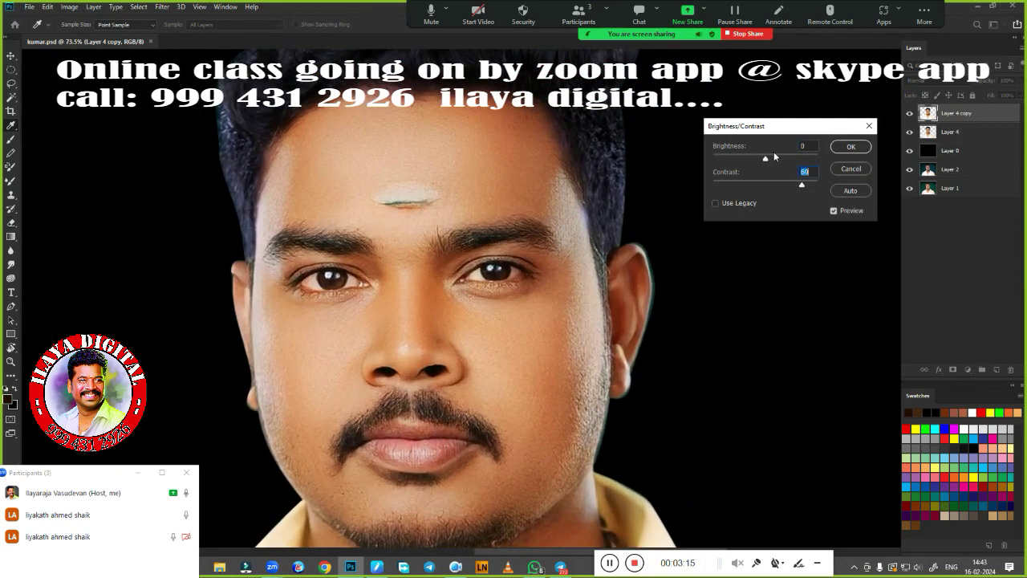
pyautogui.moveTo(763, 158); pyautogui.dragTo(765, 163)
# Apply Selective Color to the Reds with less yellow and more magenta
pyautogui.click(71, 7)
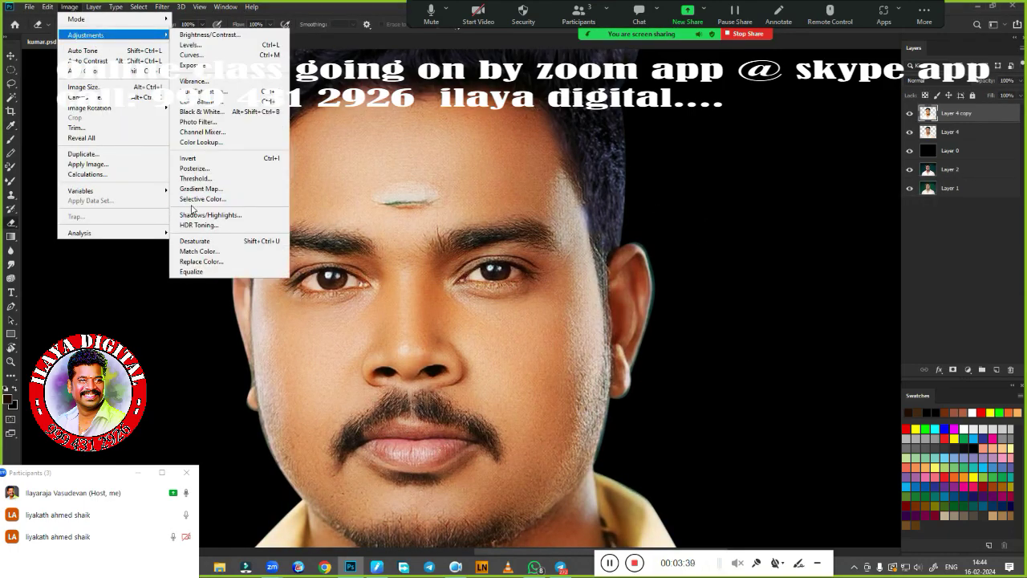
pyautogui.click(206, 196)
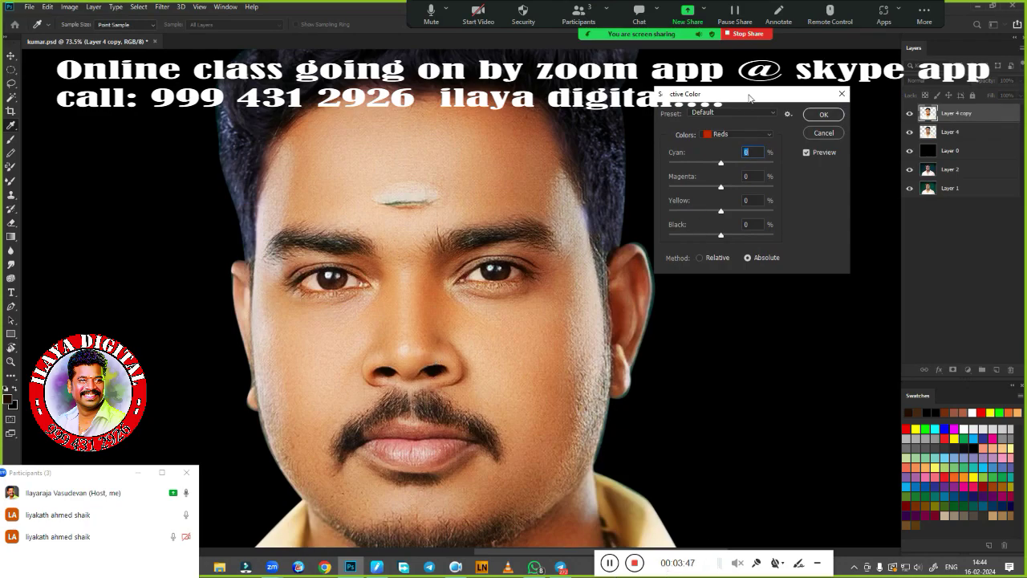
pyautogui.moveTo(749, 97); pyautogui.dragTo(772, 116)
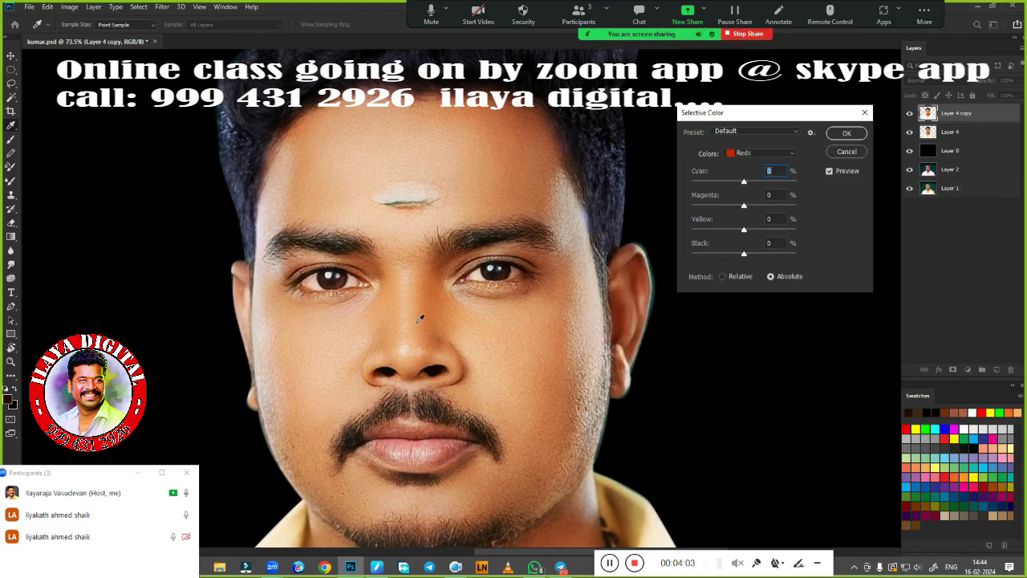
pyautogui.scroll(2, 596, 359)
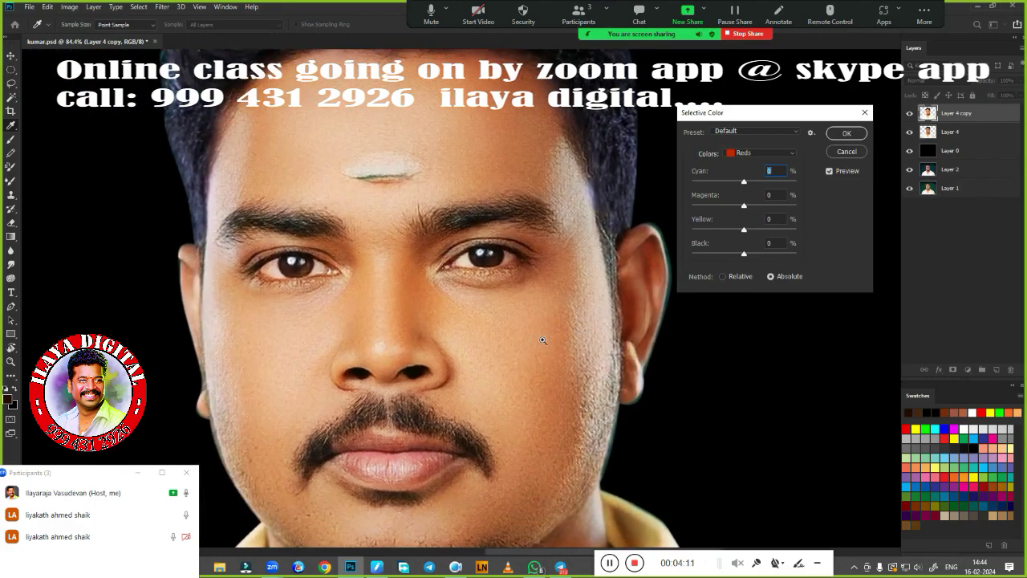
pyautogui.scroll(2, 572, 314)
pyautogui.moveTo(780, 116); pyautogui.dragTo(795, 169)
pyautogui.scroll(-2, 509, 253)
pyautogui.scroll(-2, 509, 253)
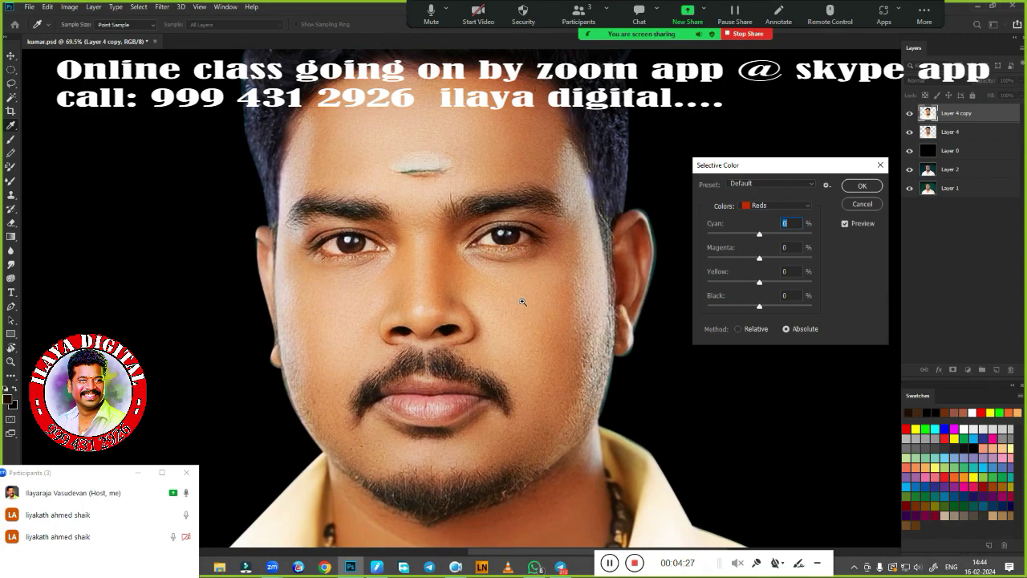
pyautogui.scroll(2, 522, 301)
pyautogui.moveTo(770, 165); pyautogui.dragTo(775, 127)
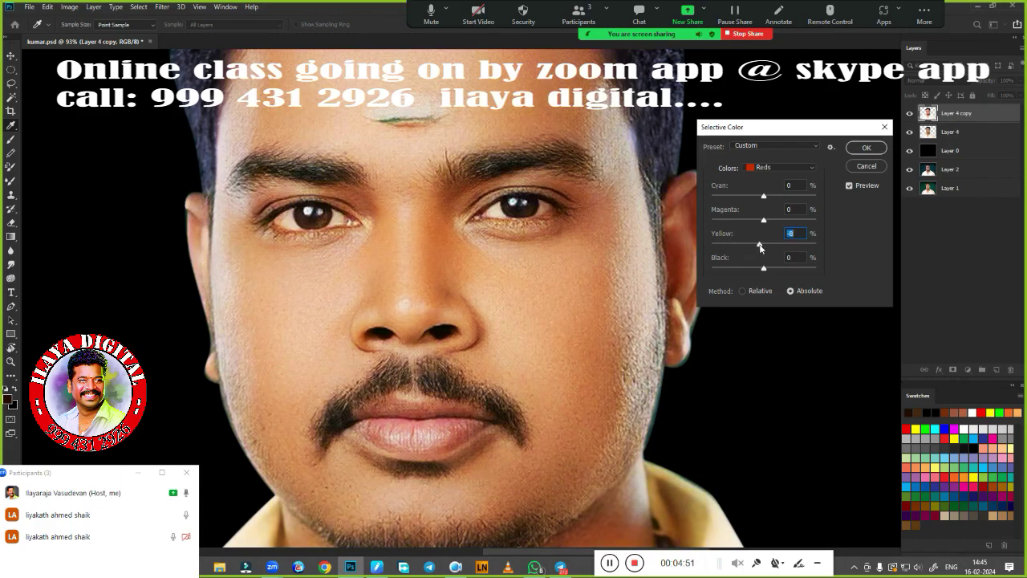
pyautogui.moveTo(760, 248); pyautogui.dragTo(759, 246)
pyautogui.moveTo(764, 219); pyautogui.dragTo(769, 223)
# Adjust the Whites and the Blacks' black amount, then apply Selective Color
pyautogui.click(775, 167)
pyautogui.click(765, 245)
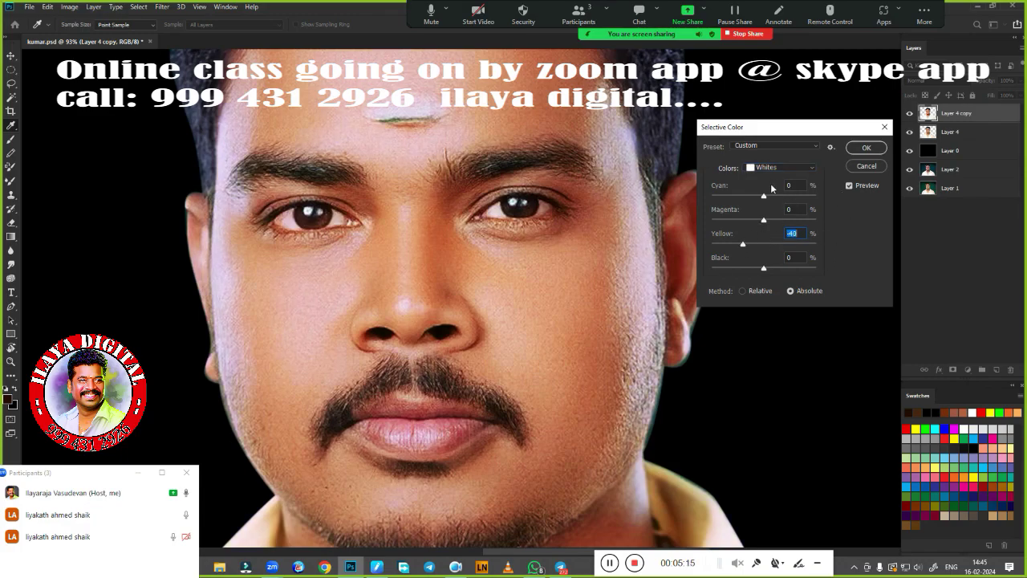
pyautogui.click(776, 167)
pyautogui.click(774, 255)
pyautogui.hotkey('ctrl', '-')
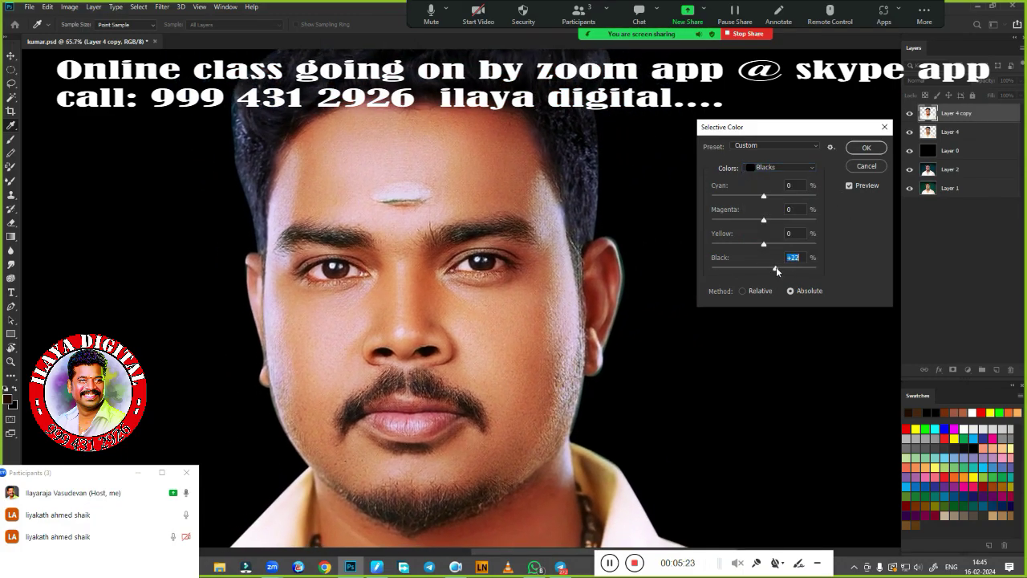
pyautogui.moveTo(776, 268)
pyautogui.mouseDown()
pyautogui.moveTo(820, 265)
pyautogui.moveTo(768, 266)
pyautogui.mouseUp()
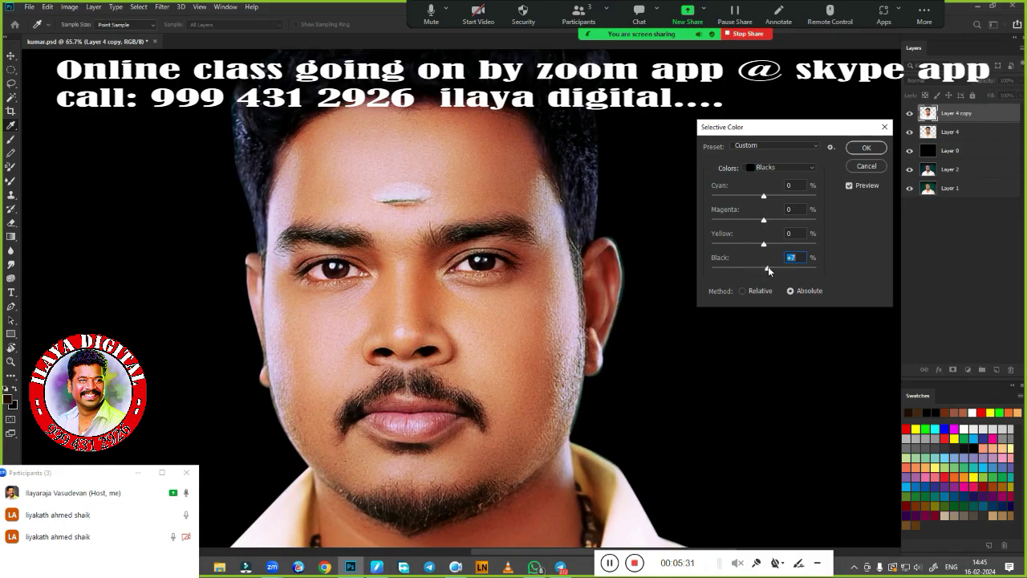
pyautogui.click(849, 185)
pyautogui.click(849, 185)
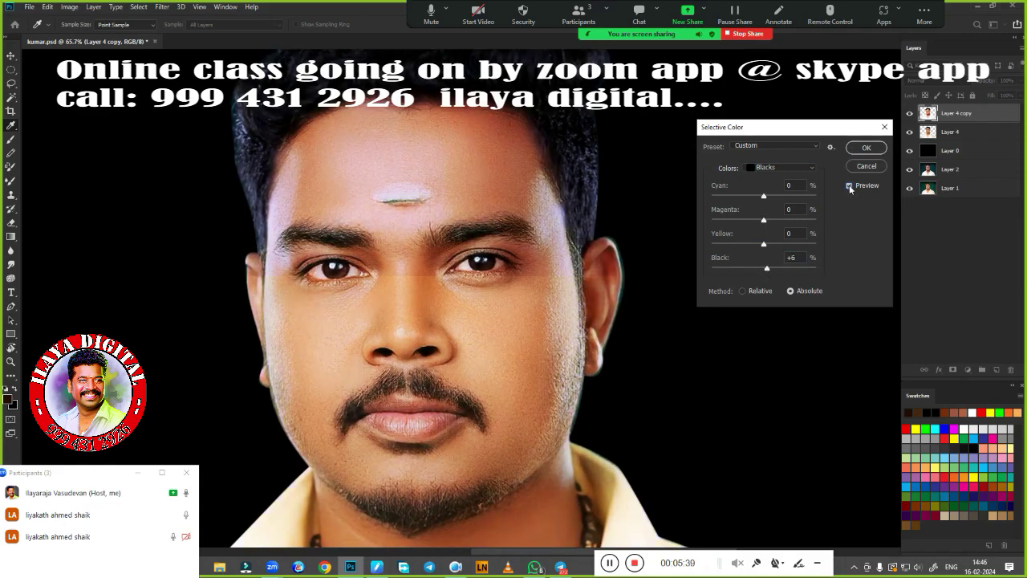
pyautogui.click(849, 186)
# Select the Brush tool and bring up the Camera Raw Filter
pyautogui.press('Return')
pyautogui.press('b')
pyautogui.click(162, 7)
pyautogui.click(184, 70)
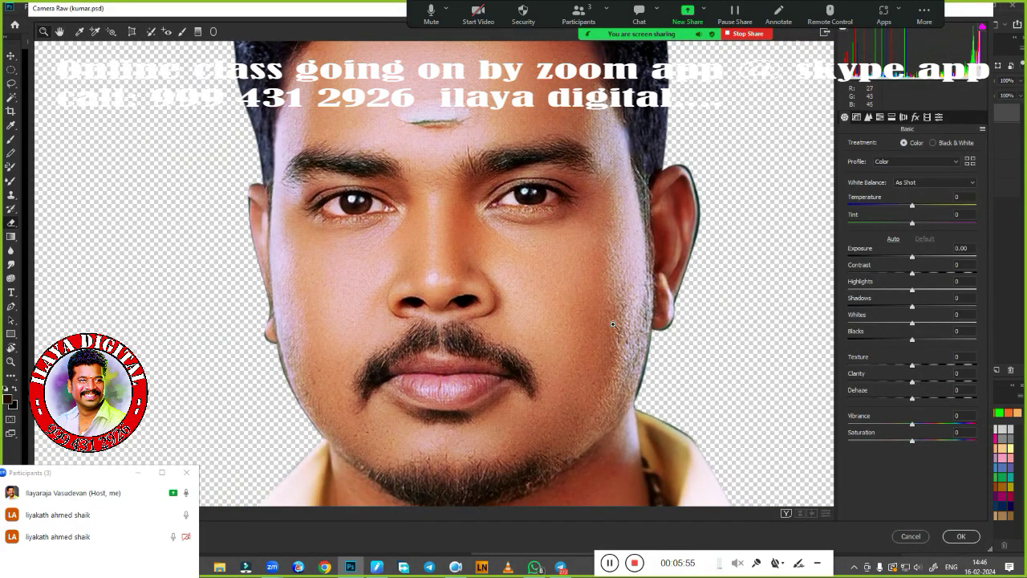
# Apply Camera Raw with Clarity +15, Texture +7, Contrast +13, Highlights -31, Shadows +3
pyautogui.moveTo(912, 381); pyautogui.dragTo(922, 382)
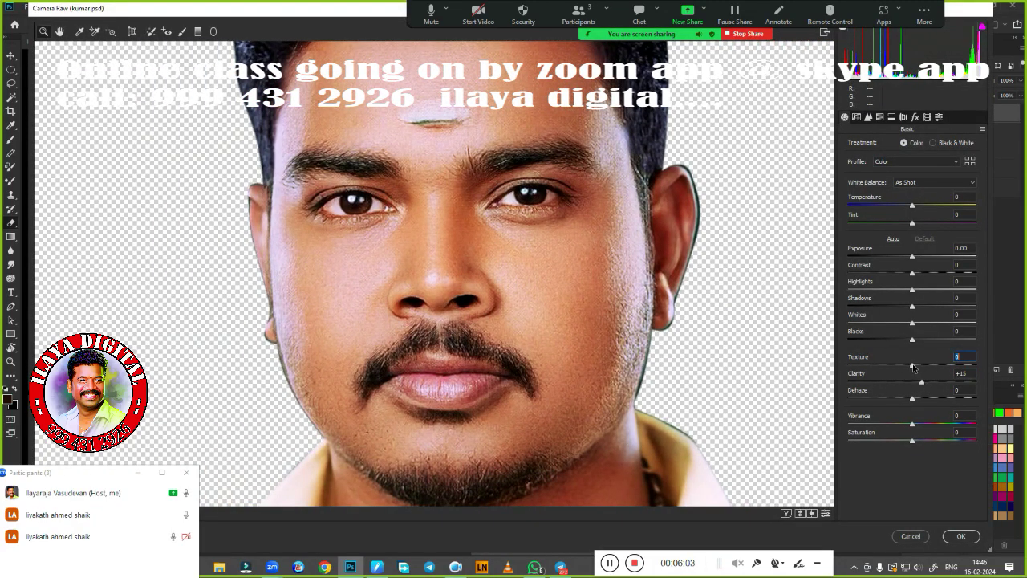
pyautogui.moveTo(913, 273)
pyautogui.mouseDown()
pyautogui.moveTo(911, 256)
pyautogui.moveTo(892, 289)
pyautogui.moveTo(917, 322)
pyautogui.mouseUp()
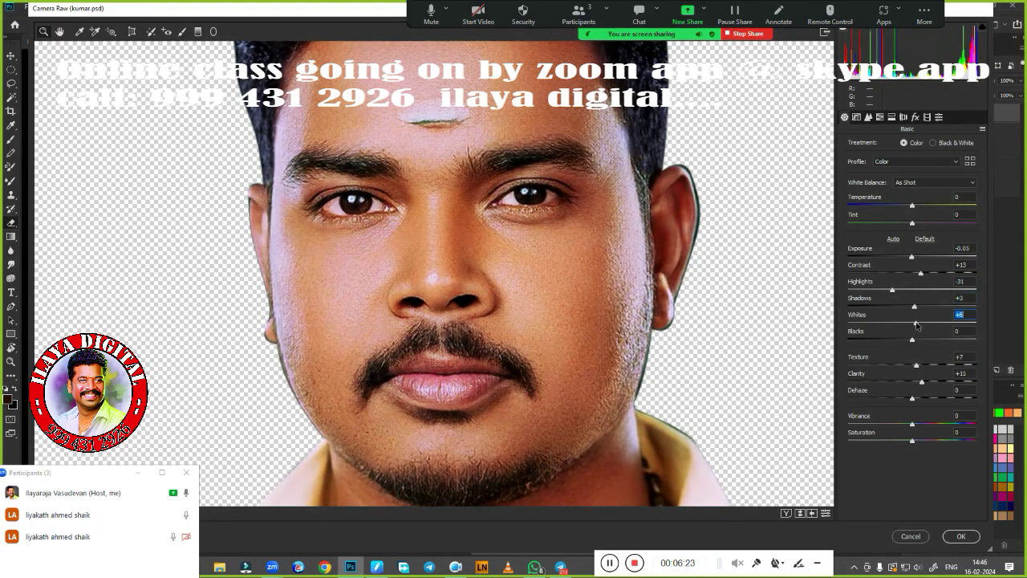
pyautogui.click(960, 536)
# Apply Selective Color shifting the Reds toward cyan by +10
pyautogui.scroll(-3, 664, 224)
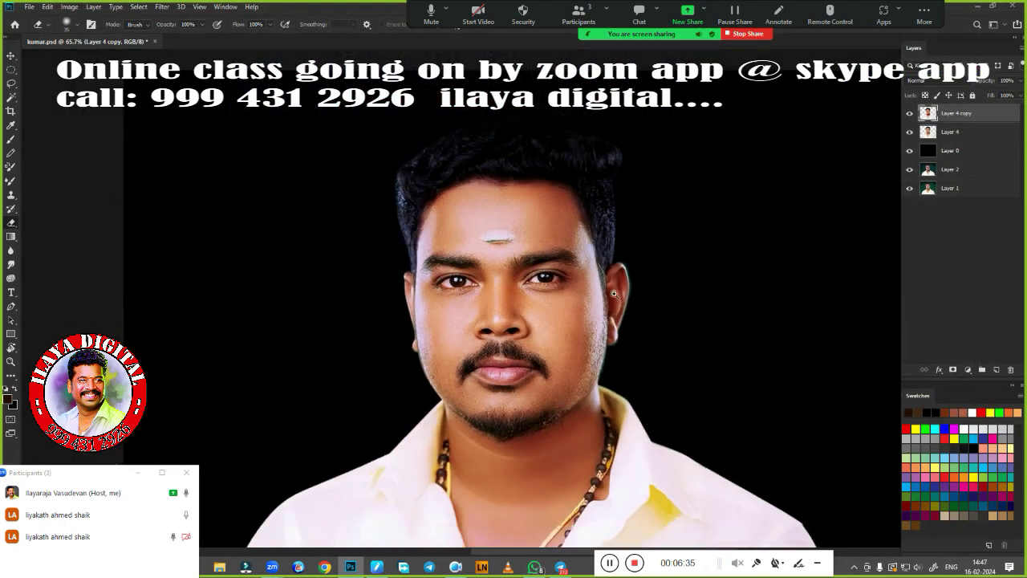
pyautogui.hotkey('alt', 'i')
pyautogui.press('j')
pyautogui.press('s')
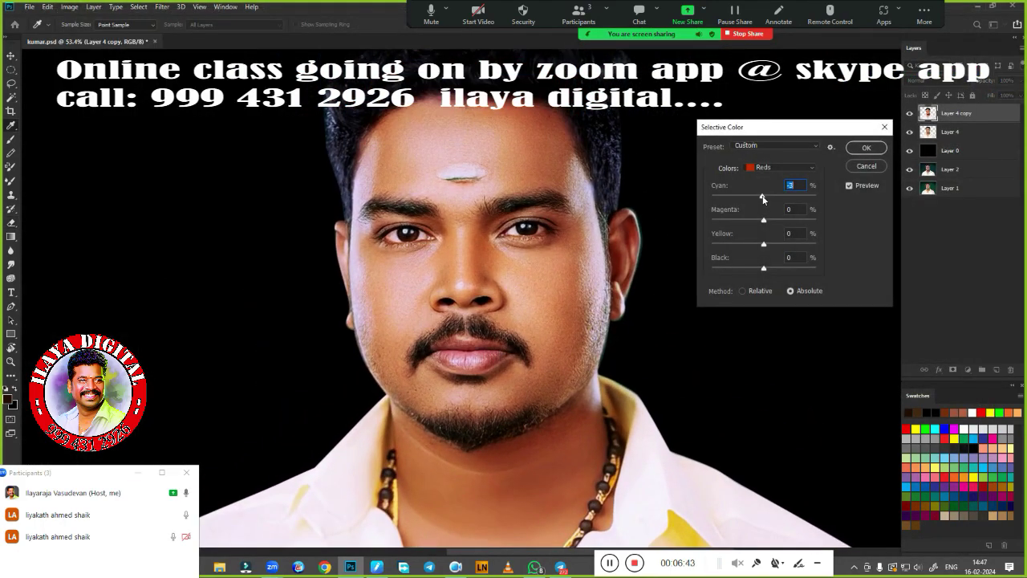
pyautogui.moveTo(763, 196); pyautogui.dragTo(769, 198)
pyautogui.click(864, 149)
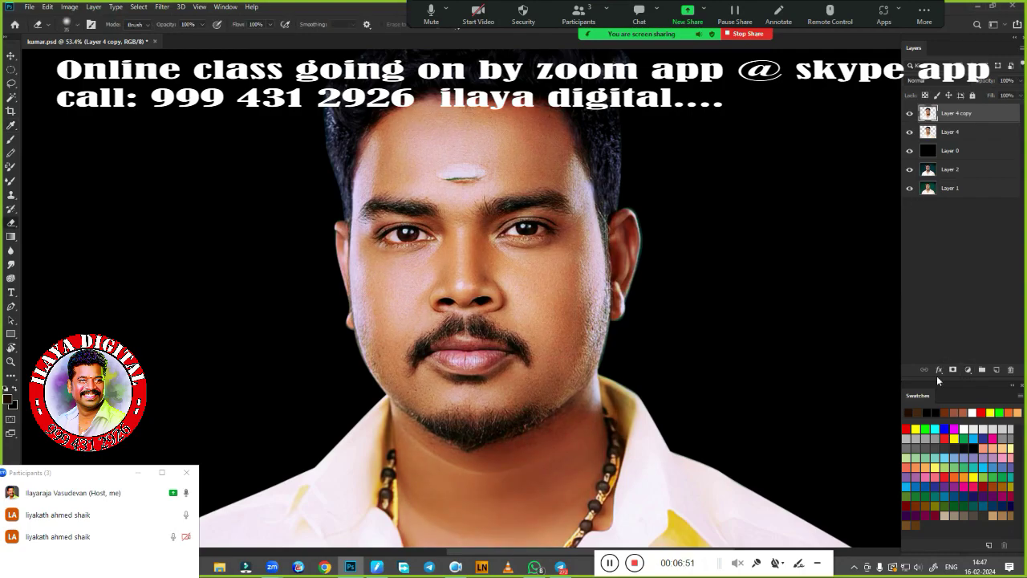
# Duplicate the adjusted layer, add an empty layer on top, and choose a brush
pyautogui.hotkey('ctrl', 'j')
pyautogui.hotkey('ctrl', 'alt', 'shift', 'n')
pyautogui.press('b')
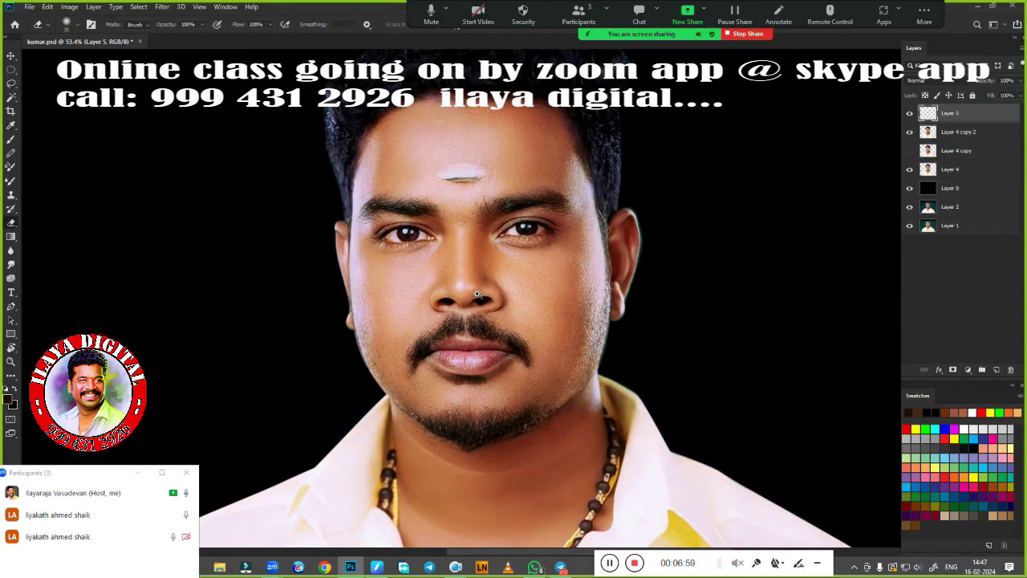
pyautogui.scroll(5, 476, 294)
pyautogui.scroll(-4, 513, 301)
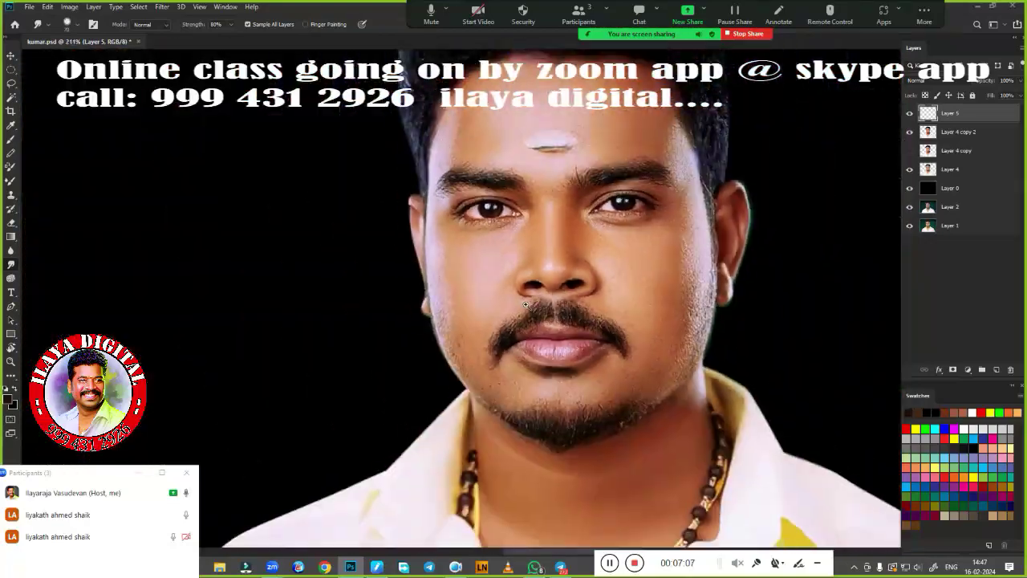
pyautogui.scroll(3, 526, 305)
pyautogui.rightClick(338, 341)
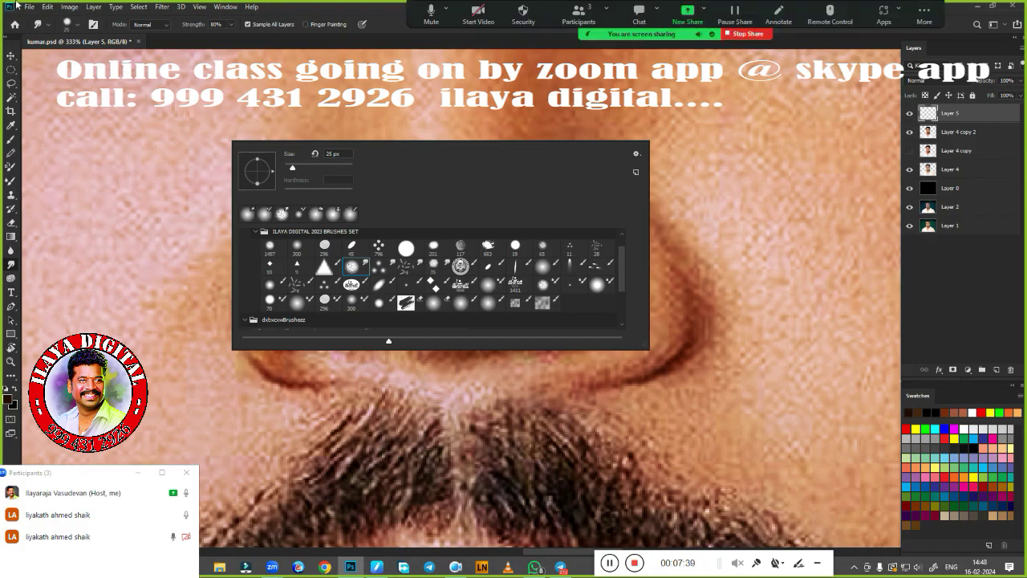
# Bring up the Open dialog and browse to the Desktop folder
pyautogui.click(28, 6)
pyautogui.click(40, 27)
pyautogui.click(46, 128)
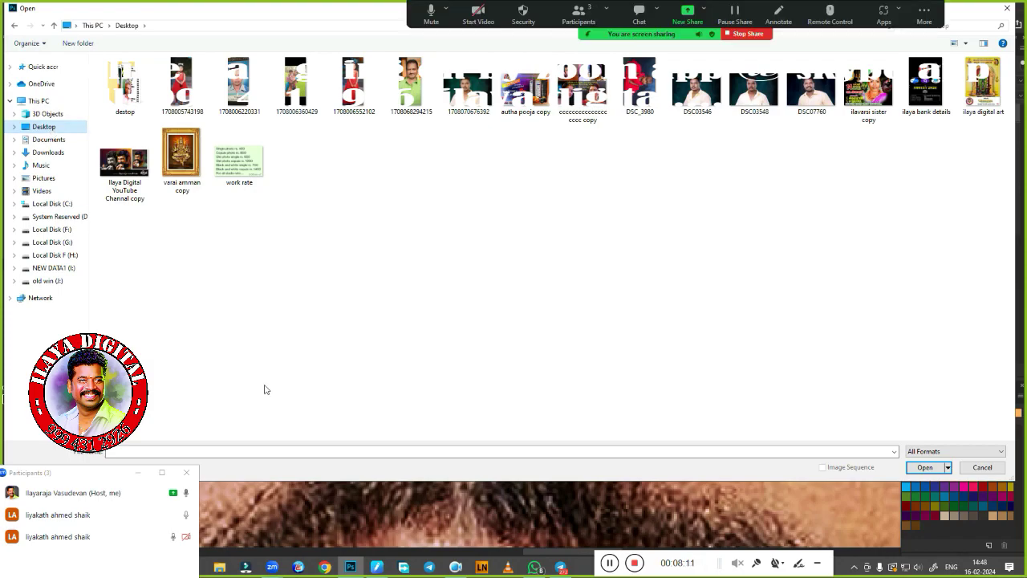
# View the sample collage from the Desktop, then close it to return to kumar.psd
pyautogui.doubleClick(582, 88)
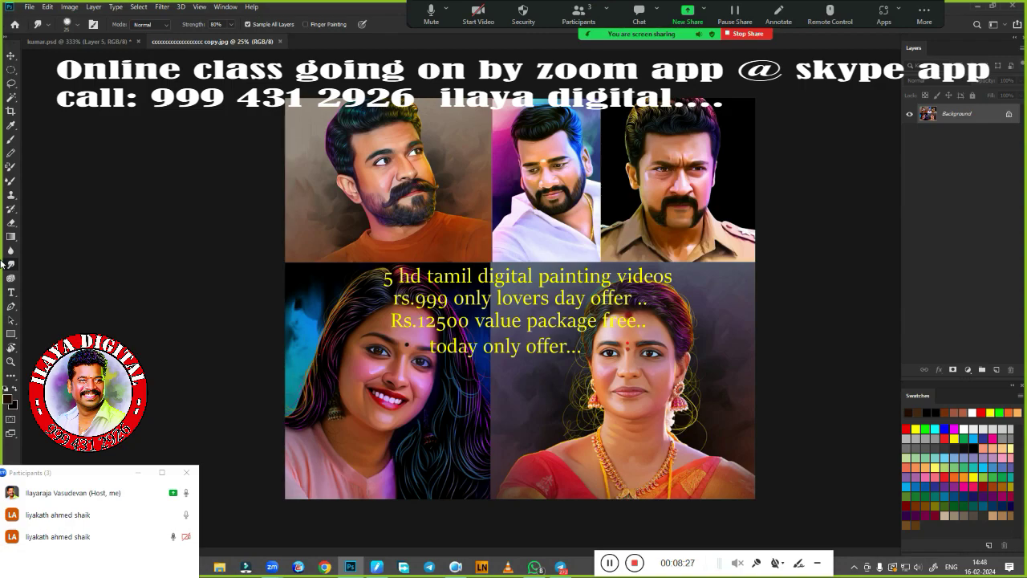
pyautogui.click(280, 41)
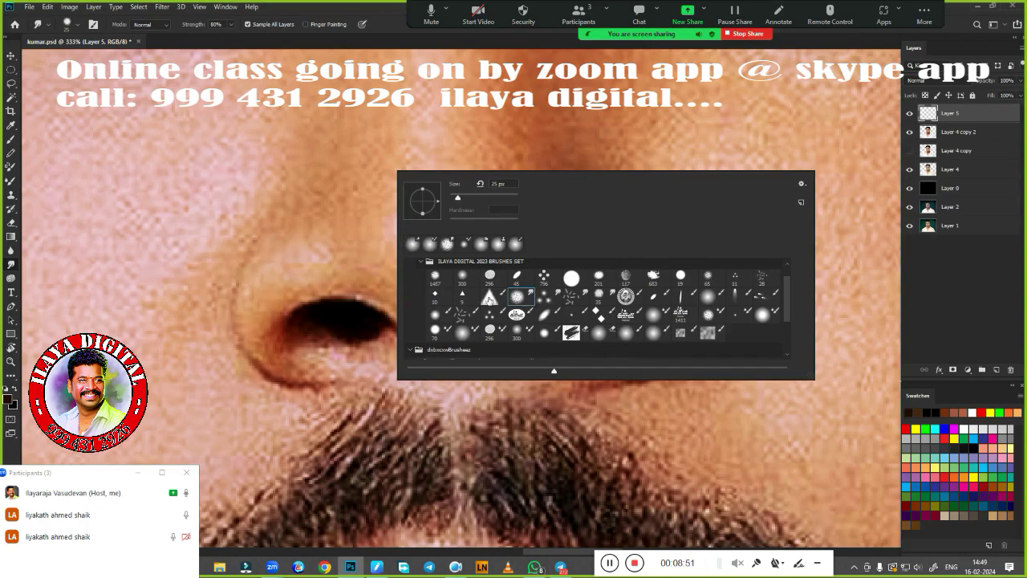
# Set up a larger, soft Smudge brush at 80% strength
pyautogui.press('Return')
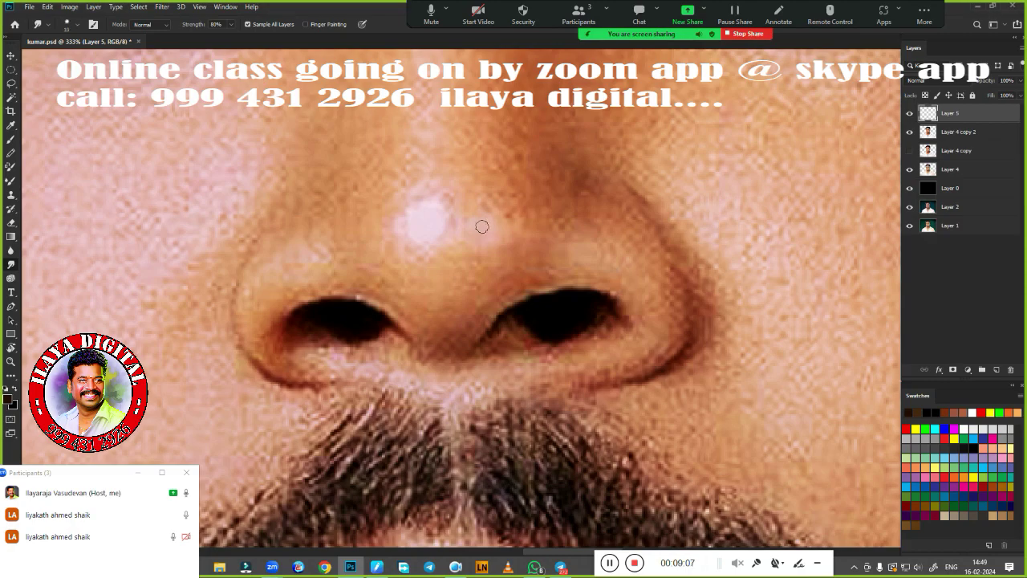
pyautogui.press(']')
pyautogui.press(']')
pyautogui.press(']')
pyautogui.click(376, 566)
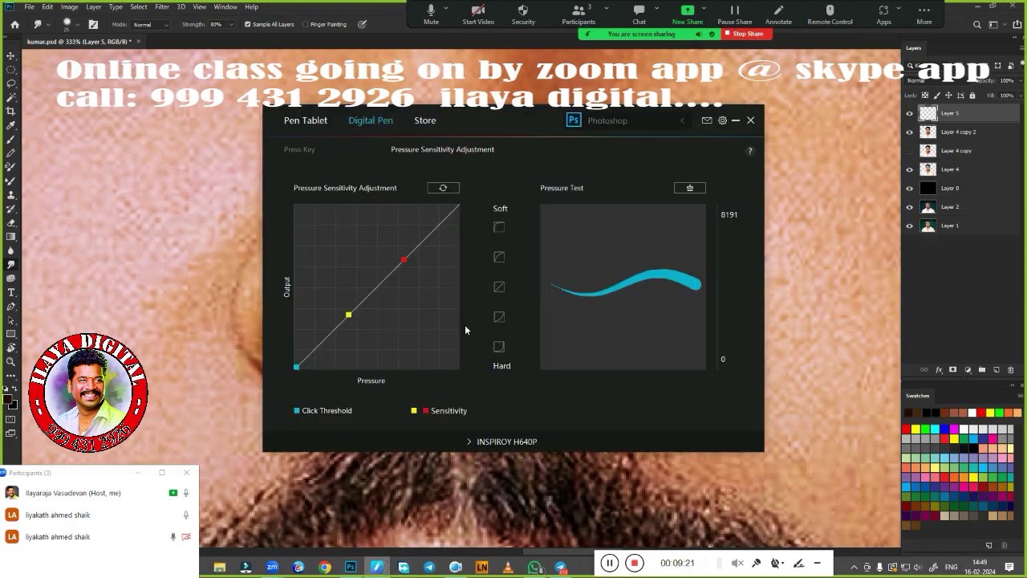
pyautogui.click(681, 111)
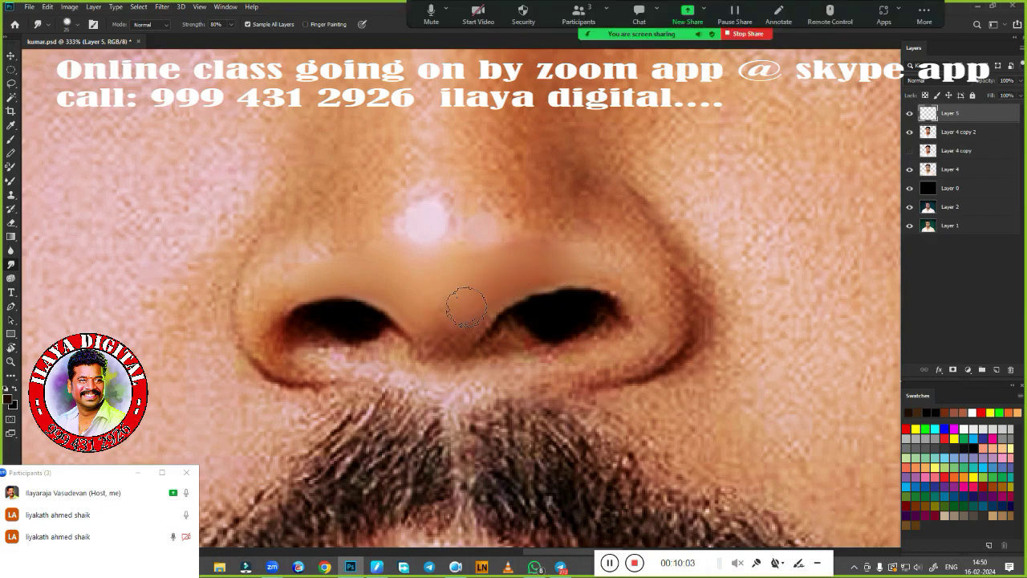
pyautogui.rightClick(193, 175)
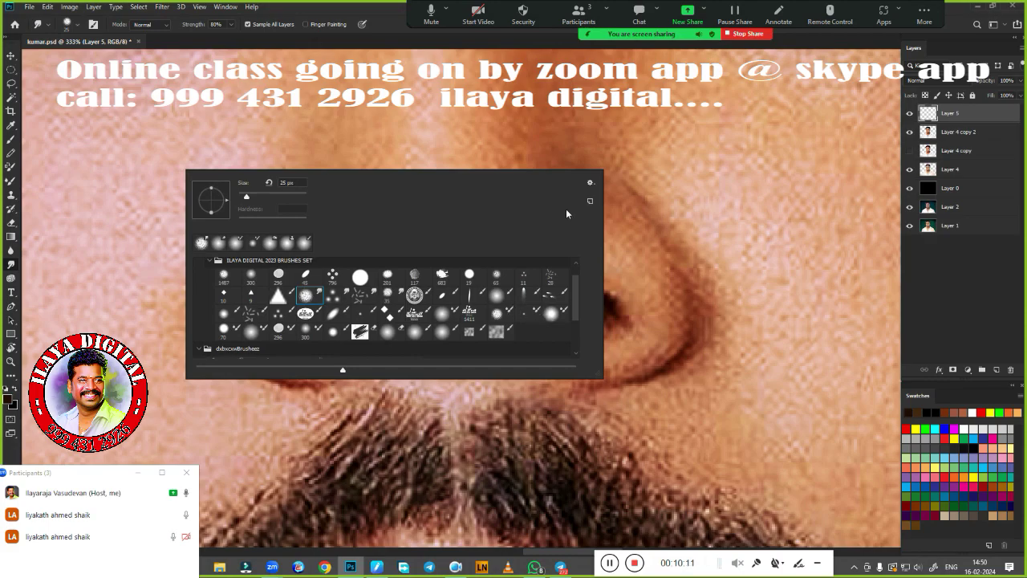
pyautogui.press('Escape')
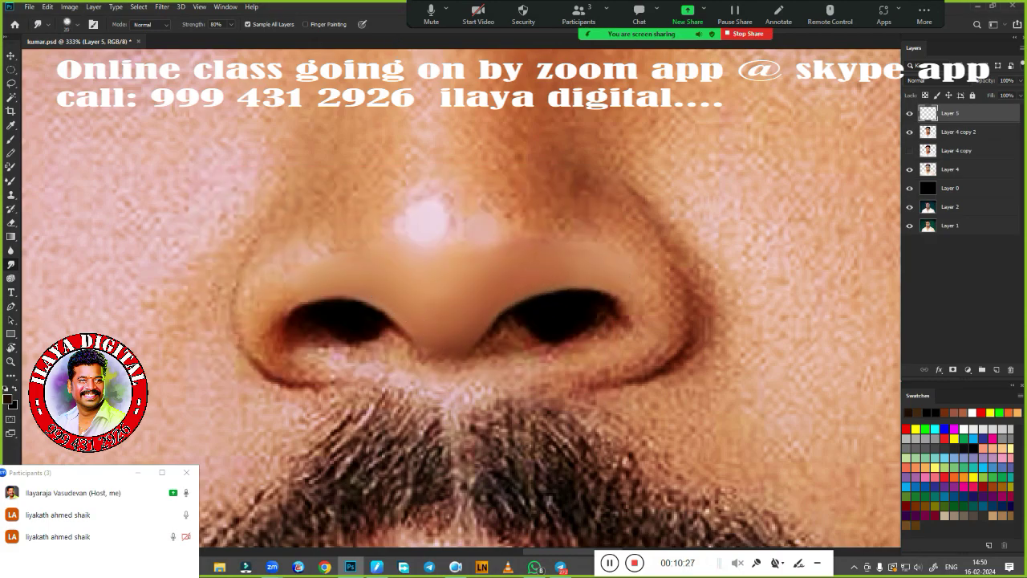
# Smudge both nostril edges, the patch above the moustache, and the nose tip upward
pyautogui.moveTo(266, 310); pyautogui.dragTo(327, 365)
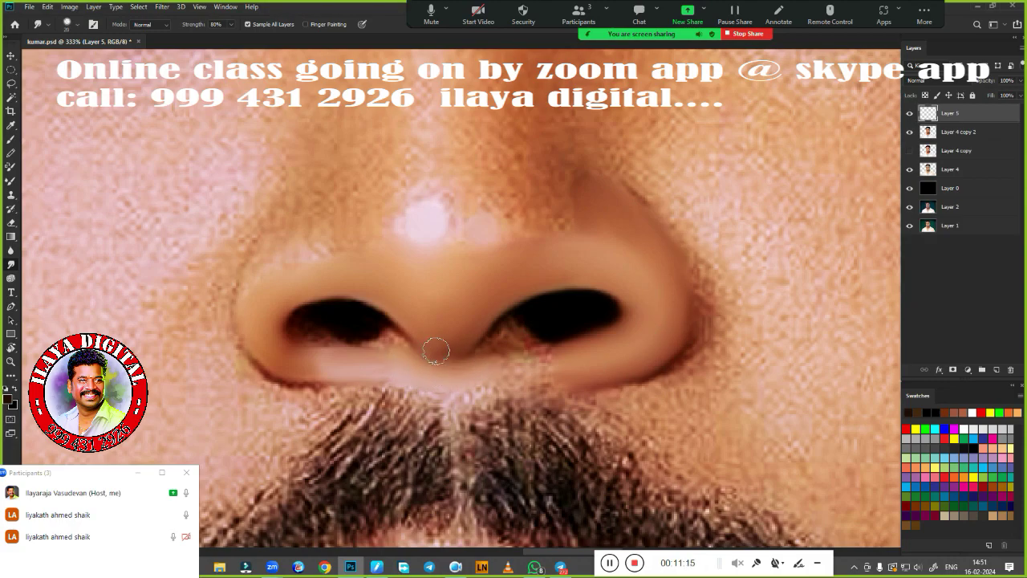
pyautogui.moveTo(510, 327); pyautogui.dragTo(554, 335)
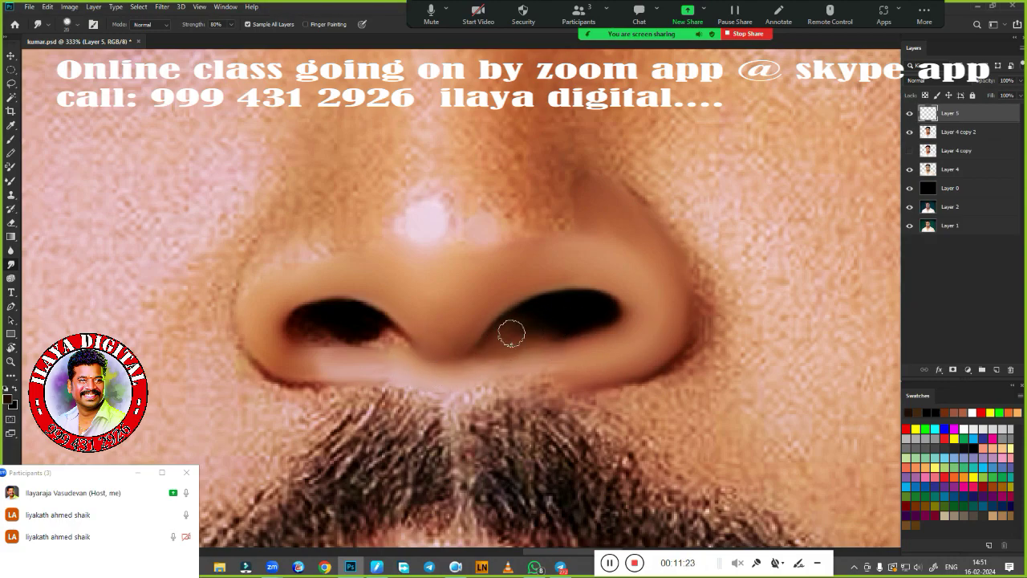
pyautogui.moveTo(460, 393); pyautogui.dragTo(433, 395)
pyautogui.moveTo(343, 329); pyautogui.dragTo(397, 343)
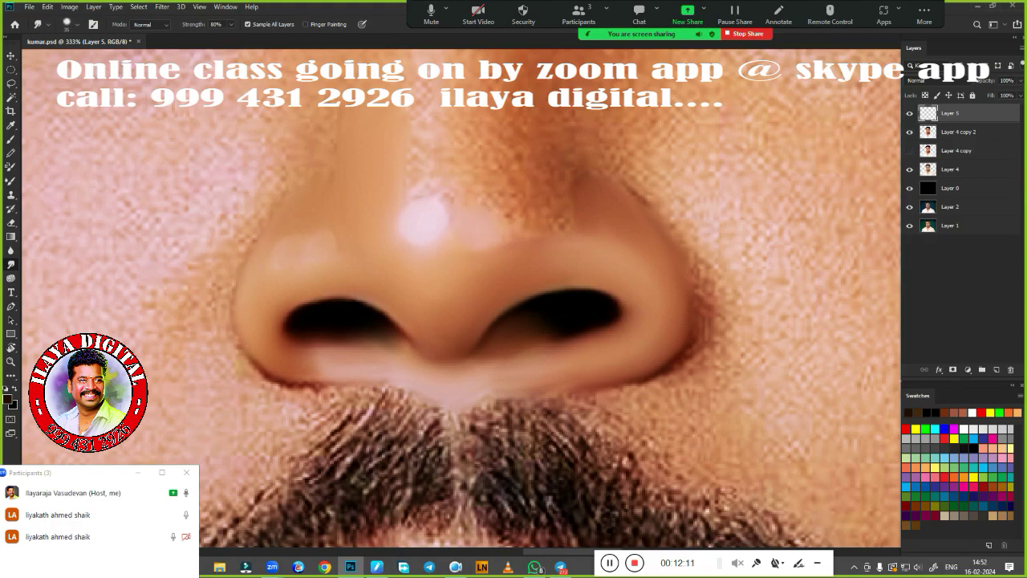
pyautogui.moveTo(425, 210); pyautogui.dragTo(424, 141)
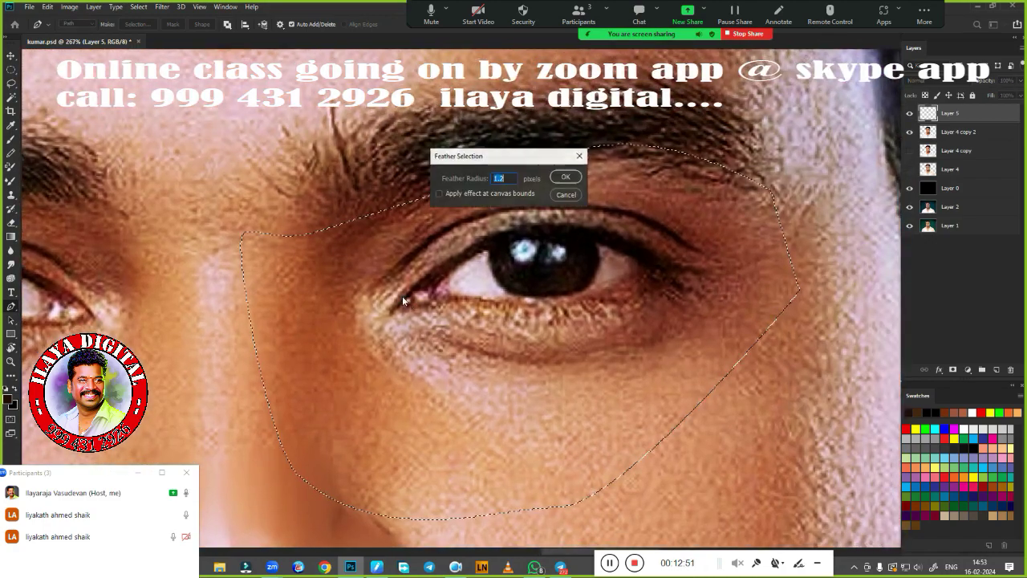
# Blend the skin below the brow and on the upper lid inside the eye selection
pyautogui.rightClick(690, 409)
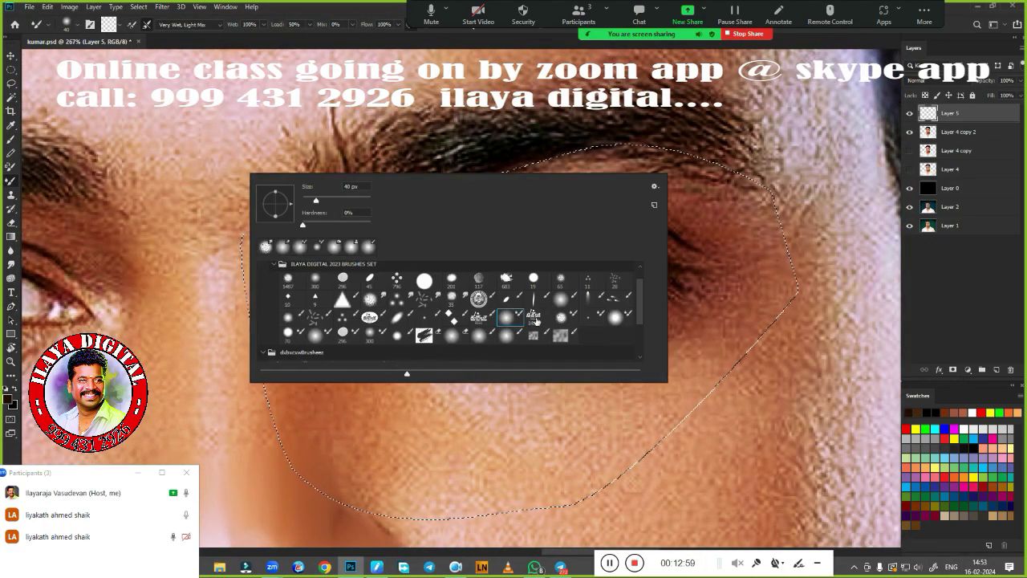
pyautogui.press('Return')
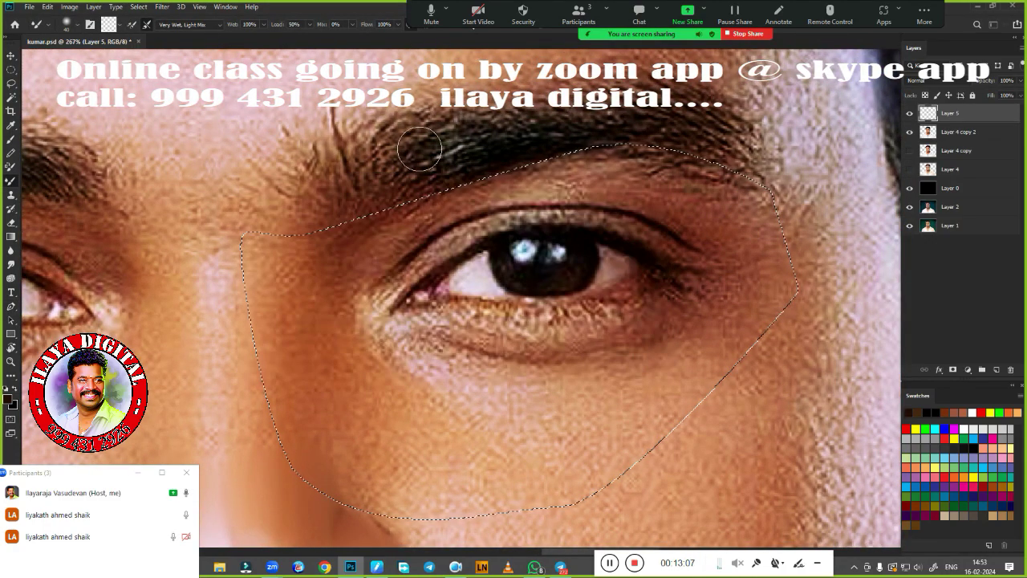
pyautogui.scroll(1, 710, 202)
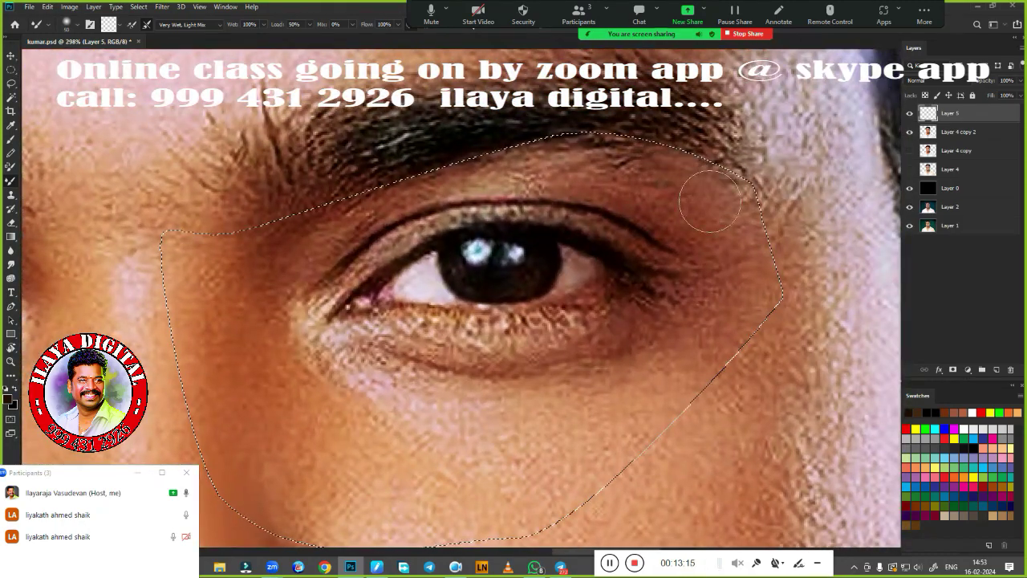
pyautogui.moveTo(709, 202); pyautogui.dragTo(567, 149)
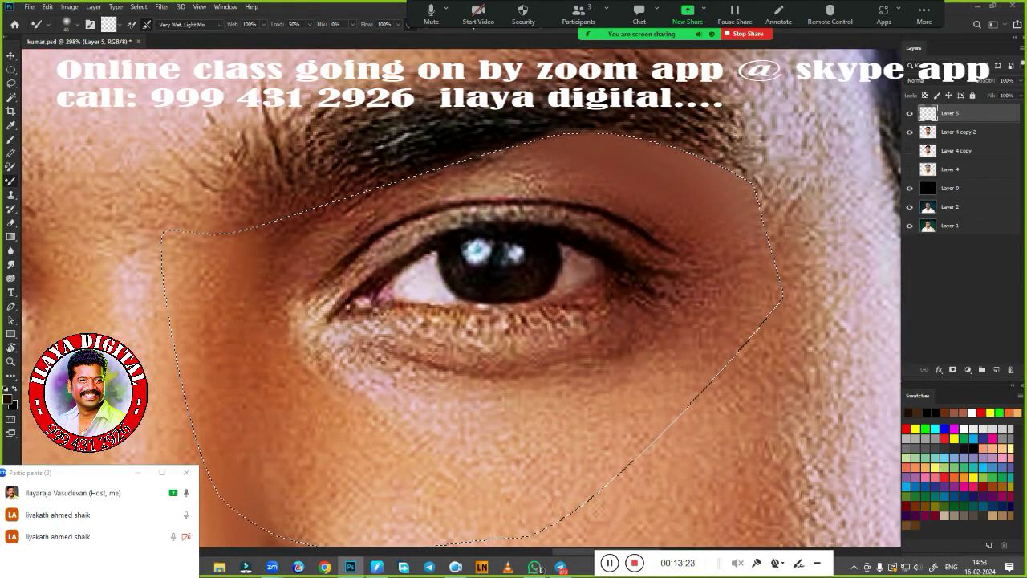
pyautogui.moveTo(241, 241); pyautogui.dragTo(529, 183)
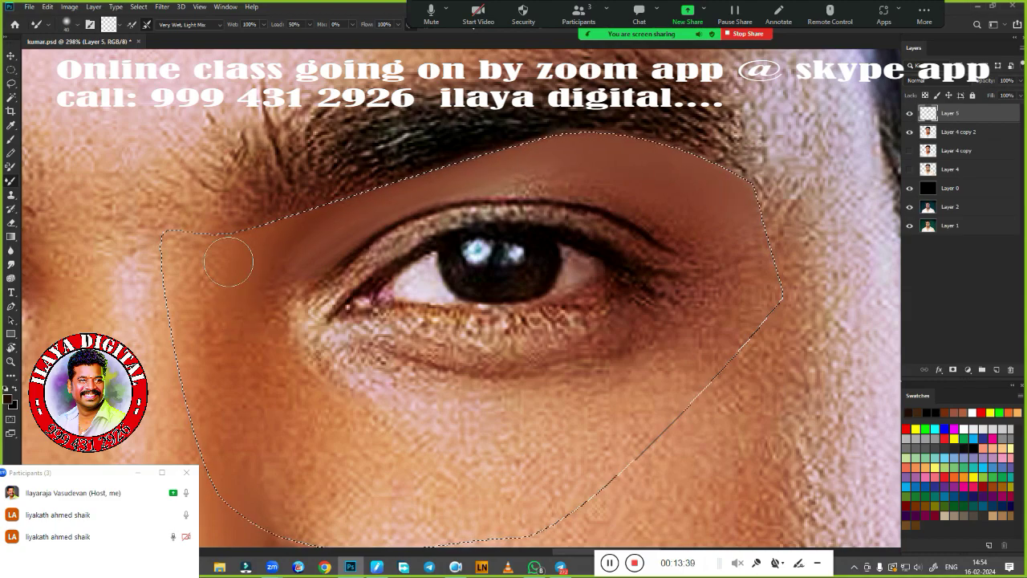
pyautogui.scroll(-3, 533, 341)
# Feather the selection by 2 pixels and smudge the right eyebrow smooth along its length
pyautogui.hotkey('shift', 'F6')
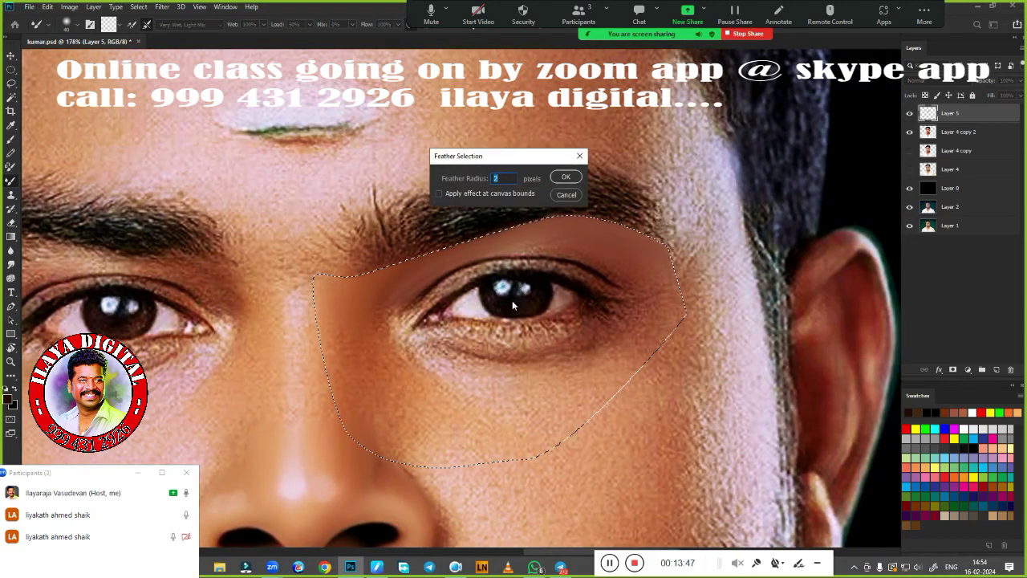
pyautogui.press('Return')
pyautogui.press('r')
pyautogui.scroll(2, 511, 300)
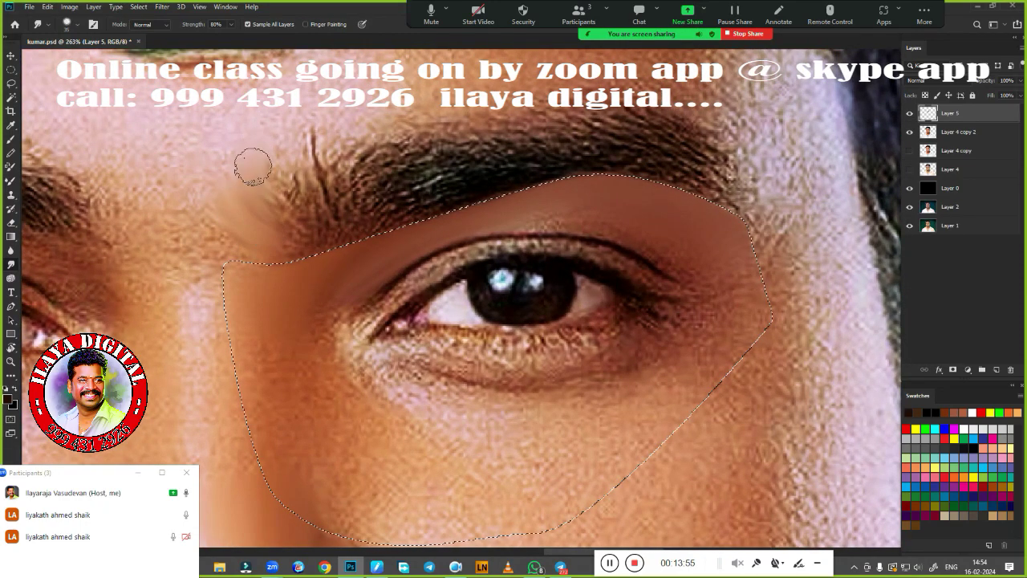
pyautogui.moveTo(253, 167)
pyautogui.mouseDown()
pyautogui.moveTo(401, 193)
pyautogui.moveTo(433, 208)
pyautogui.mouseUp()
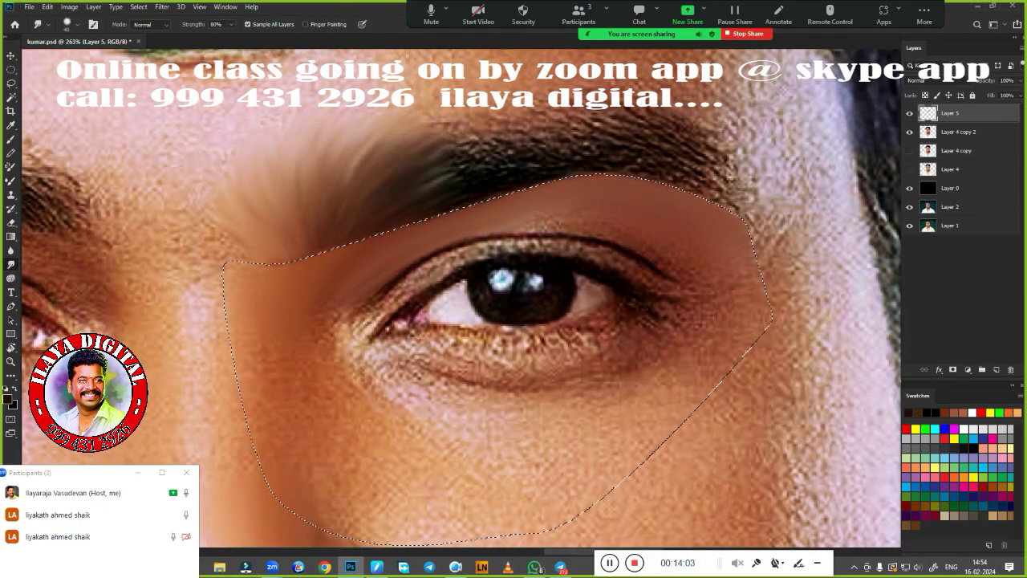
pyautogui.moveTo(554, 136)
pyautogui.mouseDown()
pyautogui.moveTo(440, 188)
pyautogui.moveTo(722, 176)
pyautogui.mouseUp()
pyautogui.moveTo(417, 136)
pyautogui.mouseDown()
pyautogui.moveTo(642, 120)
pyautogui.moveTo(710, 161)
pyautogui.moveTo(693, 192)
pyautogui.moveTo(667, 154)
pyautogui.moveTo(570, 120)
pyautogui.moveTo(396, 138)
pyautogui.mouseUp()
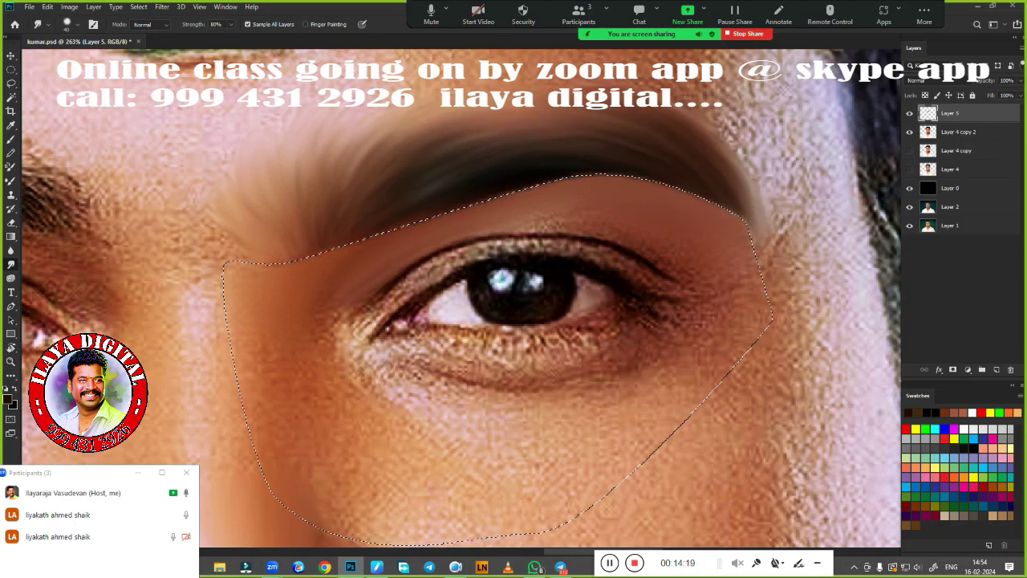
pyautogui.scroll(-5, 491, 201)
# Touch up with the Eraser and Smudge tools, then start a Pen path at the left eyebrow
pyautogui.press('e')
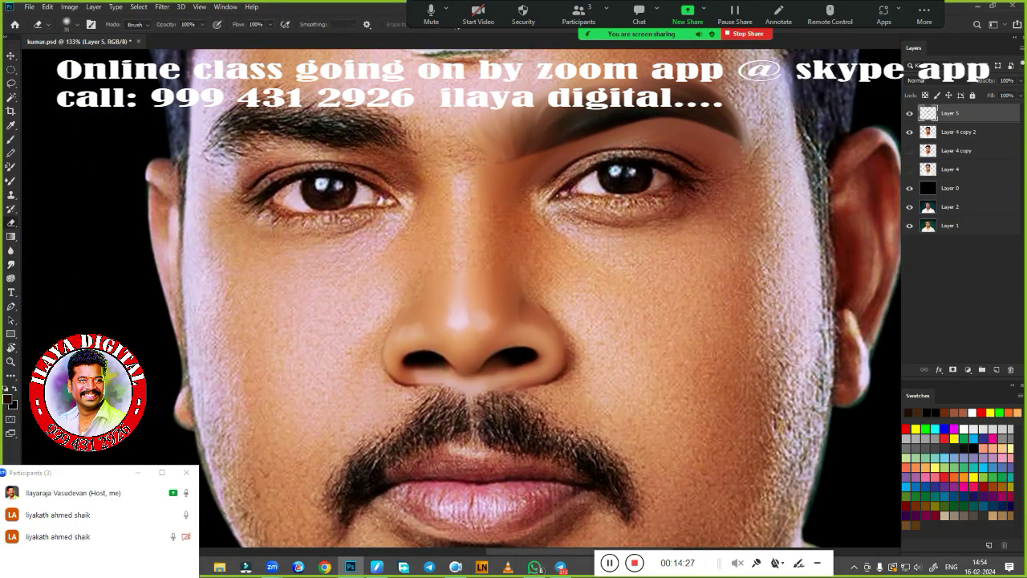
pyautogui.scroll(3, 803, 52)
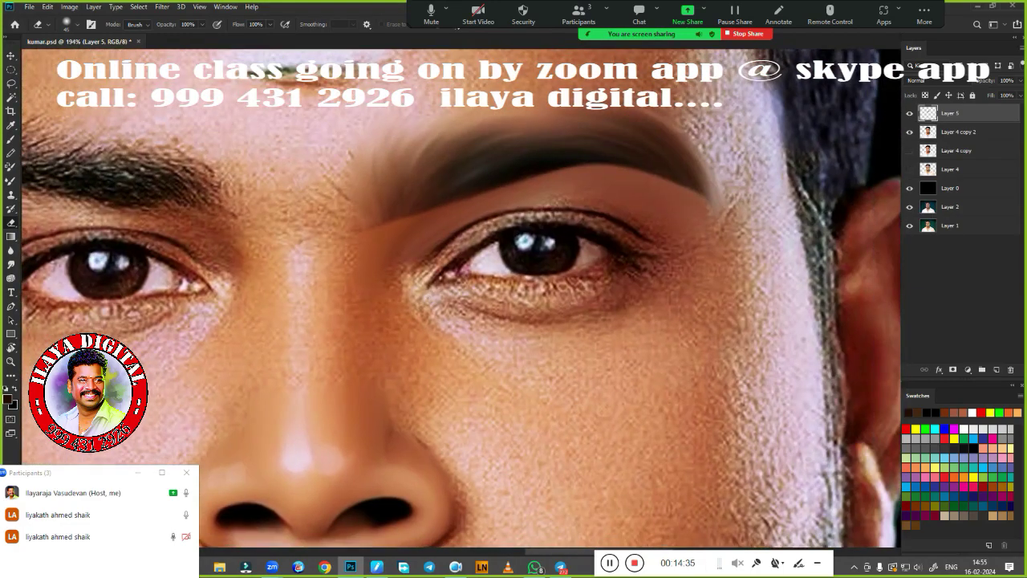
pyautogui.press('r')
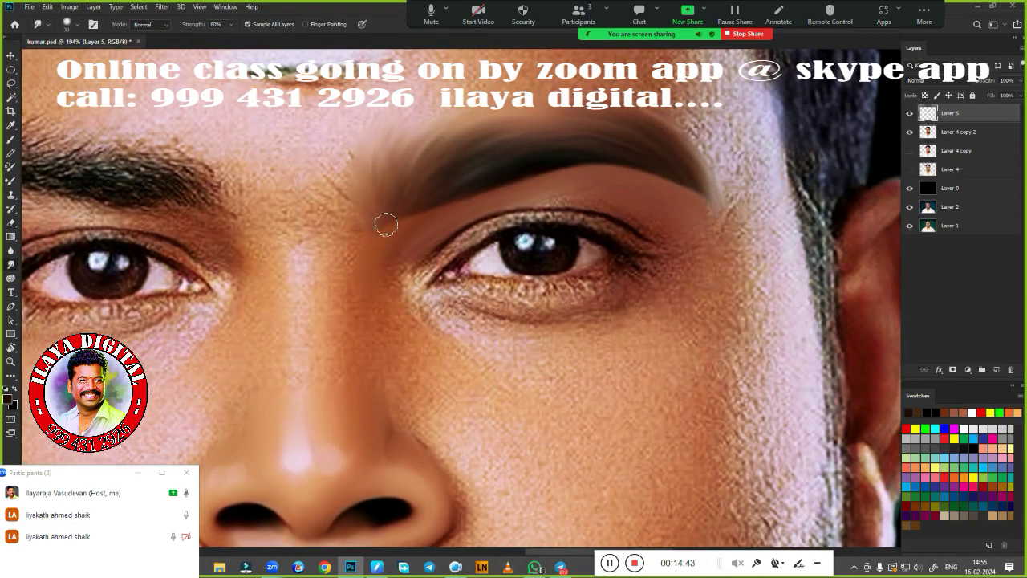
pyautogui.scroll(-3, 450, 381)
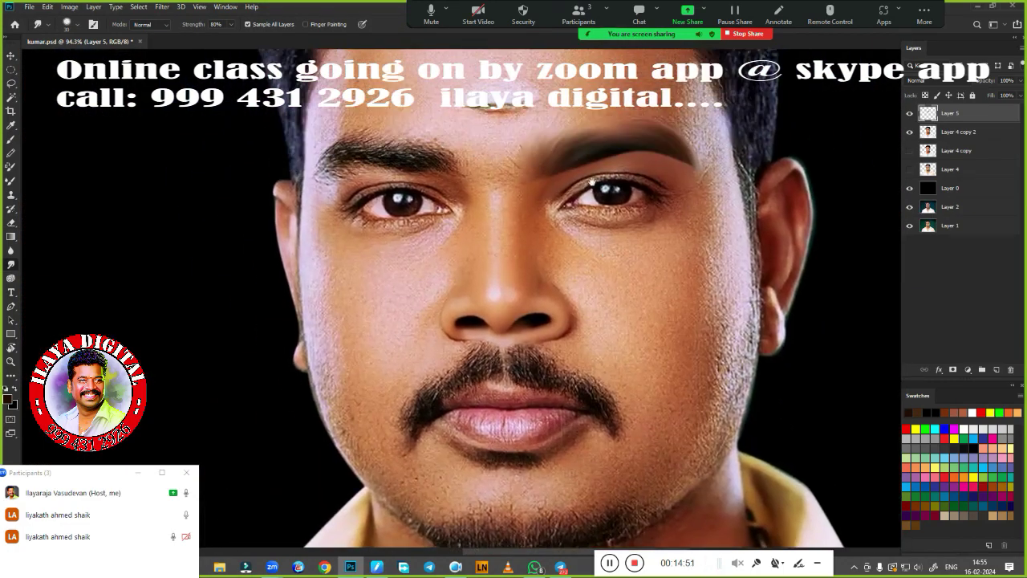
pyautogui.press('p')
pyautogui.scroll(2, 384, 243)
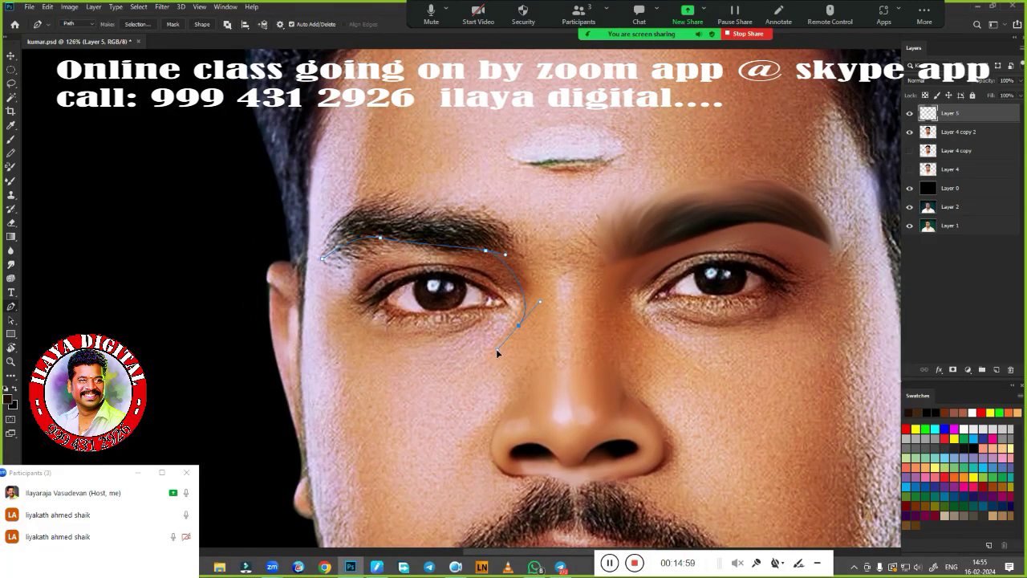
# Close the Pen path around the left eye and turn it into a selection
pyautogui.hotkey('ctrl', 'z')
pyautogui.scroll(2, 504, 349)
pyautogui.click(293, 423)
pyautogui.click(247, 225)
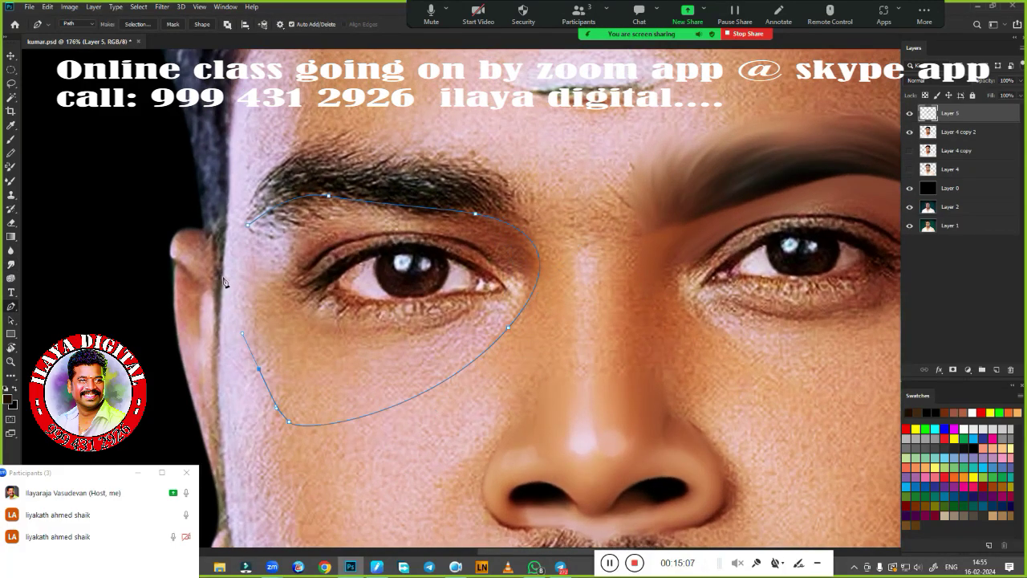
pyautogui.click(137, 24)
pyautogui.press('Return')
pyautogui.press('b')
# Blend the skin under the brow and along the lower-right edge with the Mixer Brush
pyautogui.moveTo(295, 231)
pyautogui.mouseDown()
pyautogui.moveTo(401, 214)
pyautogui.moveTo(377, 210)
pyautogui.moveTo(465, 361)
pyautogui.moveTo(433, 383)
pyautogui.moveTo(505, 321)
pyautogui.moveTo(529, 273)
pyautogui.moveTo(498, 337)
pyautogui.moveTo(461, 369)
pyautogui.mouseUp()
pyautogui.rightClick(448, 193)
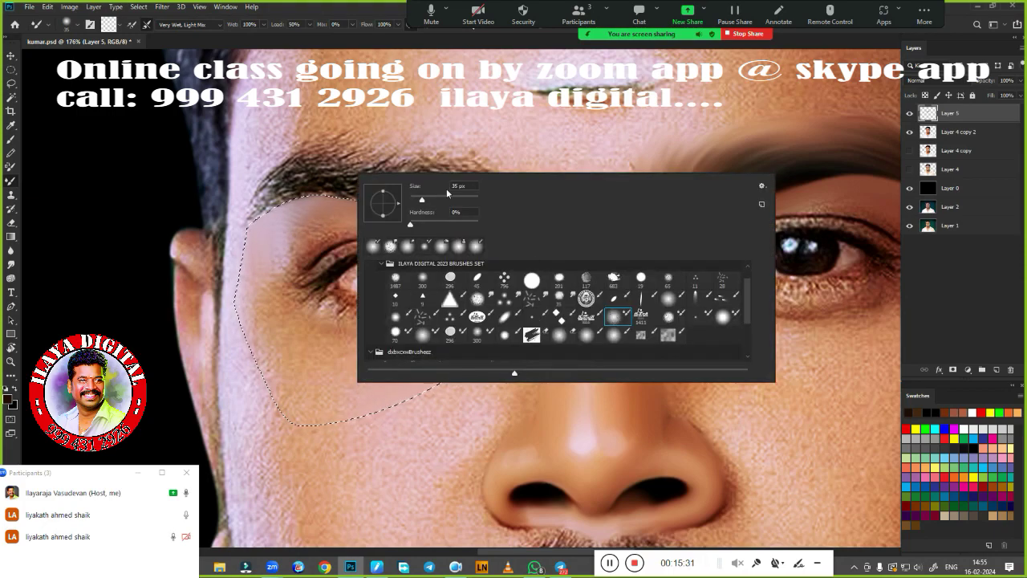
pyautogui.press('Escape')
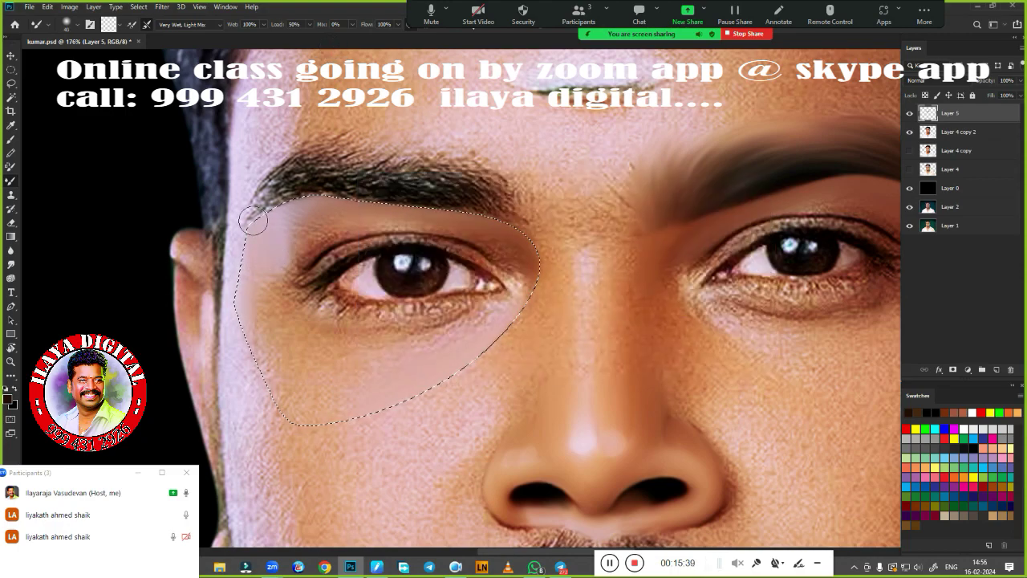
pyautogui.moveTo(536, 302)
pyautogui.mouseDown()
pyautogui.moveTo(438, 384)
pyautogui.moveTo(536, 265)
pyautogui.moveTo(466, 365)
pyautogui.moveTo(523, 326)
pyautogui.mouseUp()
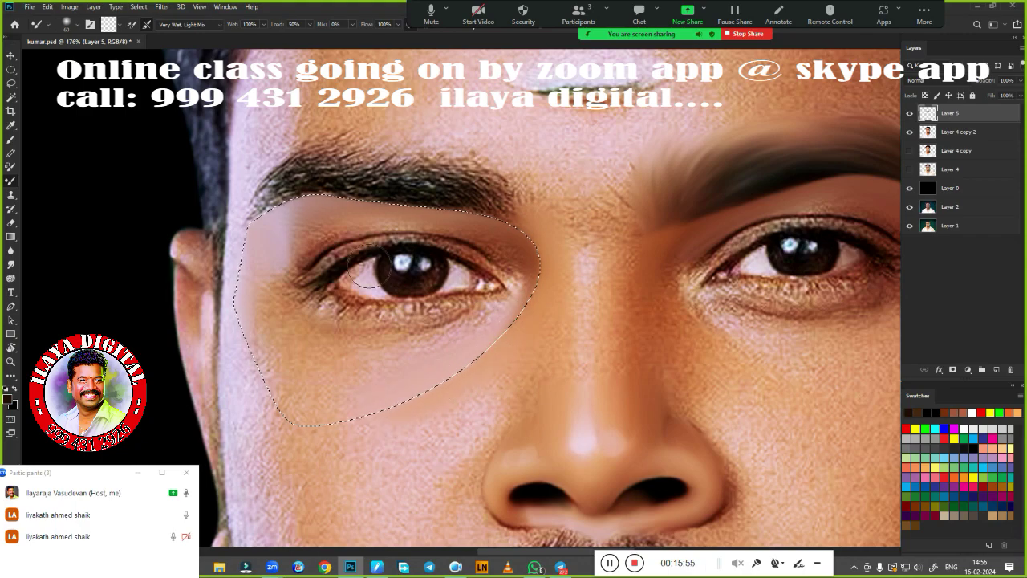
# Smudge the left eyebrow smooth along its full length
pyautogui.press('r')
pyautogui.scroll(3, 360, 170)
pyautogui.moveTo(184, 249); pyautogui.dragTo(240, 169)
pyautogui.moveTo(185, 209); pyautogui.dragTo(353, 136)
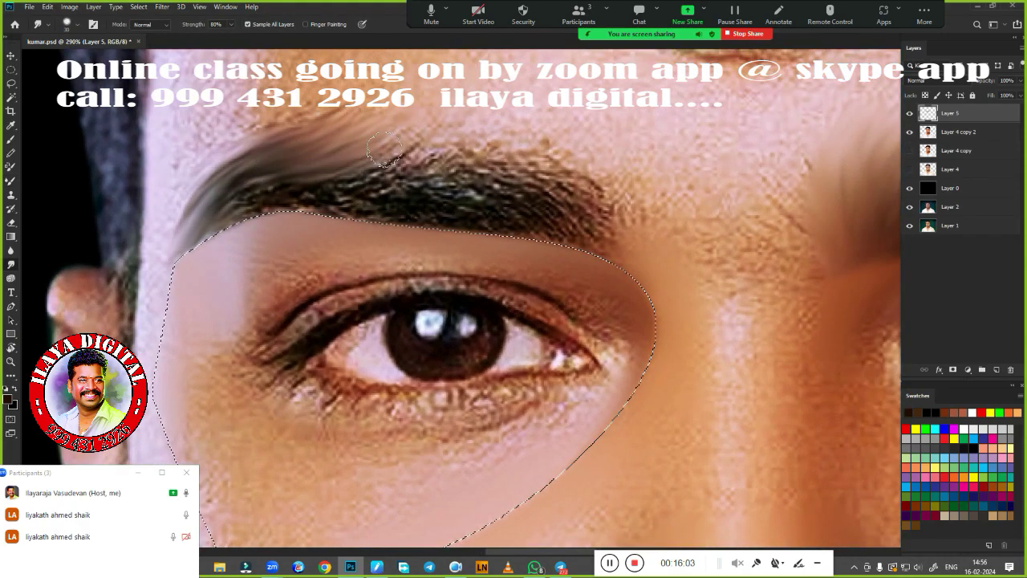
pyautogui.moveTo(257, 160); pyautogui.dragTo(457, 153)
pyautogui.moveTo(321, 195)
pyautogui.mouseDown()
pyautogui.moveTo(209, 229)
pyautogui.moveTo(321, 214)
pyautogui.moveTo(403, 167)
pyautogui.moveTo(561, 176)
pyautogui.moveTo(633, 208)
pyautogui.mouseUp()
pyautogui.moveTo(470, 211)
pyautogui.mouseDown()
pyautogui.moveTo(625, 241)
pyautogui.moveTo(545, 241)
pyautogui.mouseUp()
# Drop the eye selection and pan the view up to the eye and brow
pyautogui.rightClick(576, 458)
pyautogui.press('Escape')
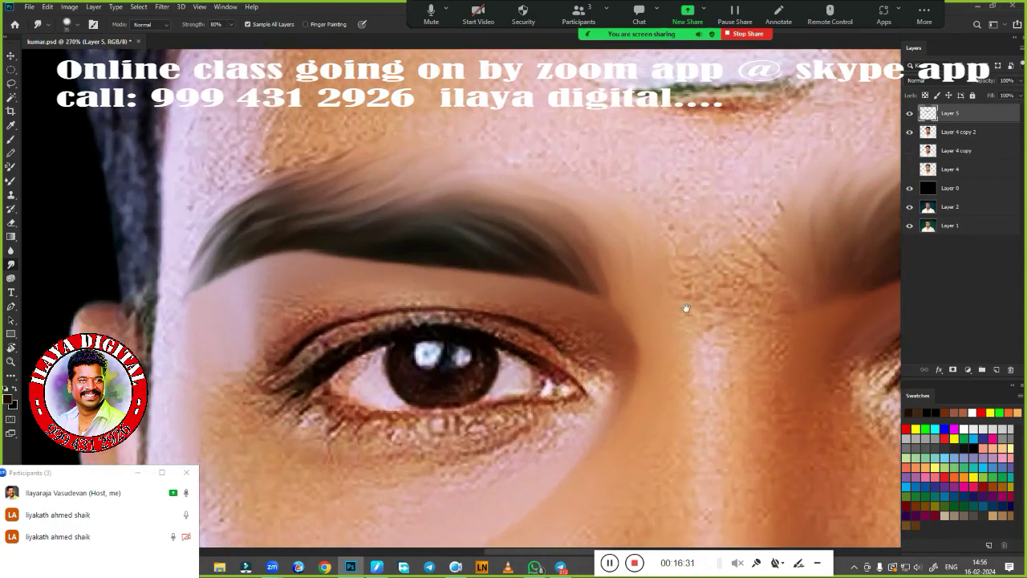
pyautogui.moveTo(686, 308); pyautogui.dragTo(658, 196)
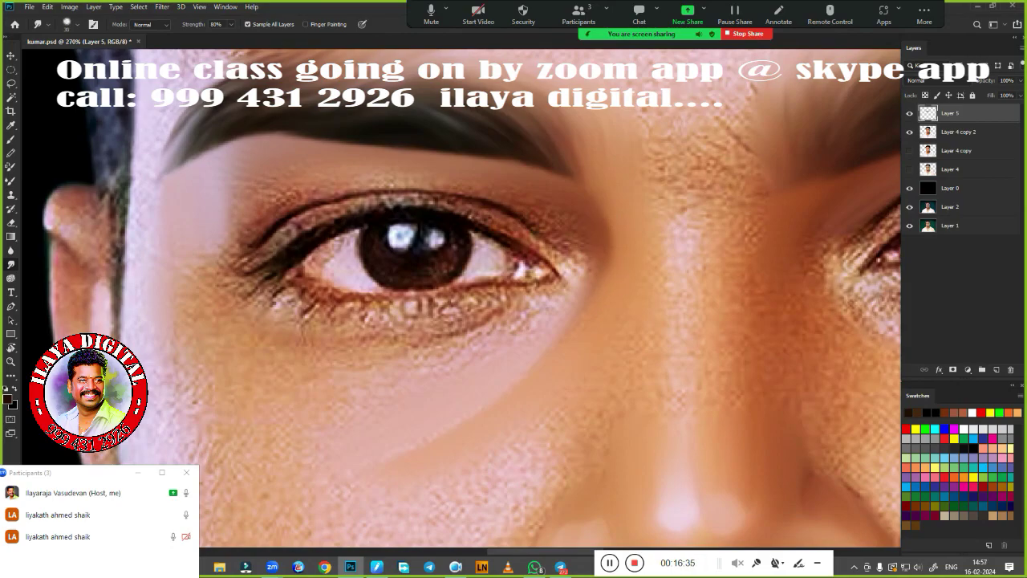
pyautogui.scroll(-4, 239, 195)
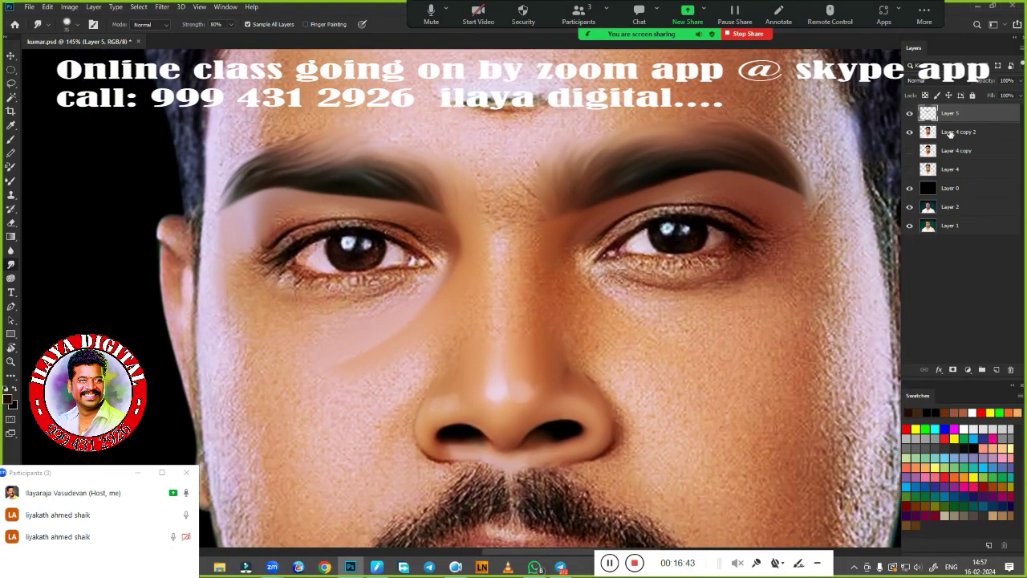
# Convert the Pen outline around the nose into a selection
pyautogui.scroll(1, 611, 284)
pyautogui.press('p')
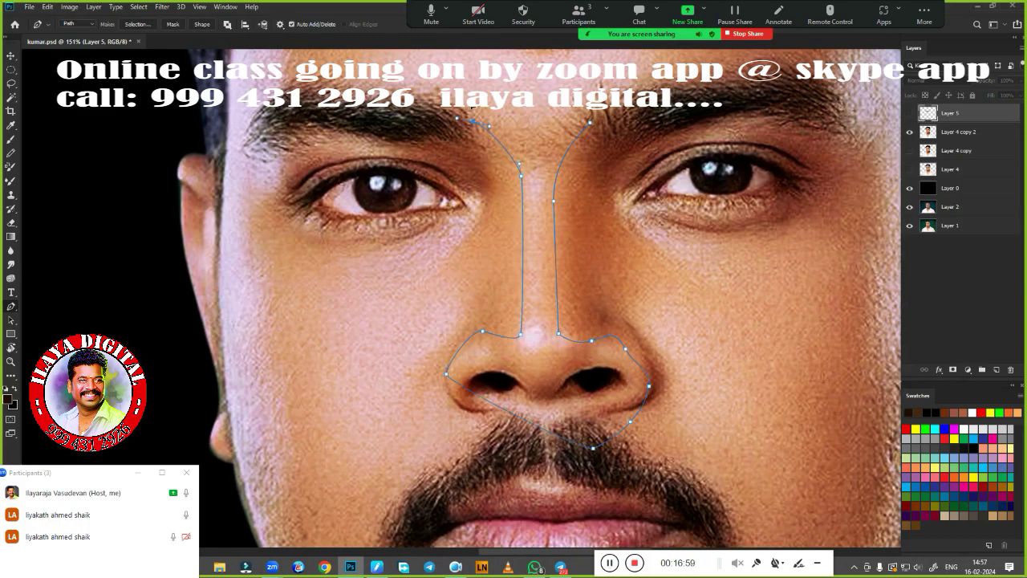
pyautogui.hotkey('ctrl', 'Return')
pyautogui.scroll(2, 636, 99)
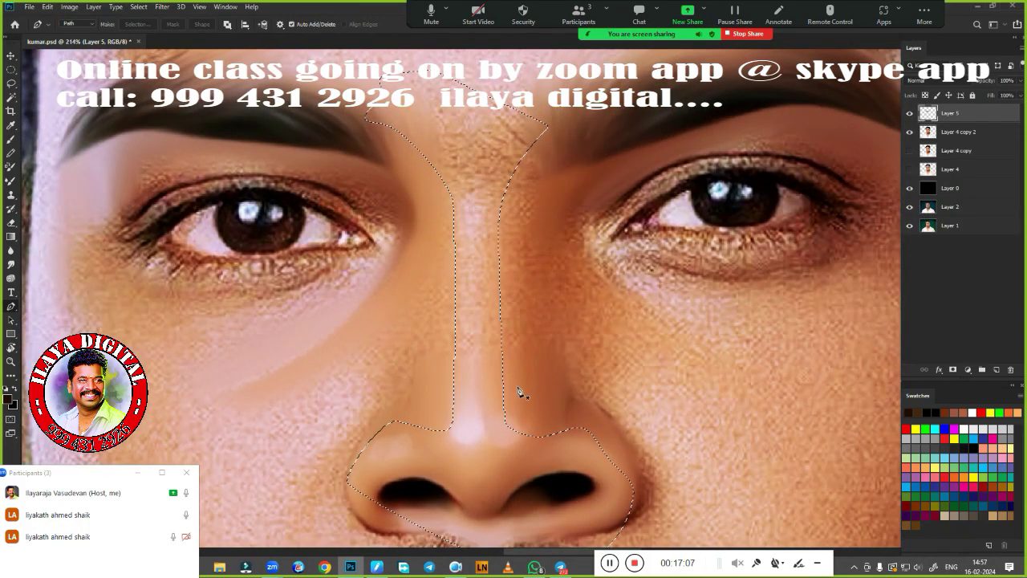
# Smudge the nose bridge and its right side into an even tone
pyautogui.press('r')
pyautogui.moveTo(478, 347); pyautogui.dragTo(457, 223)
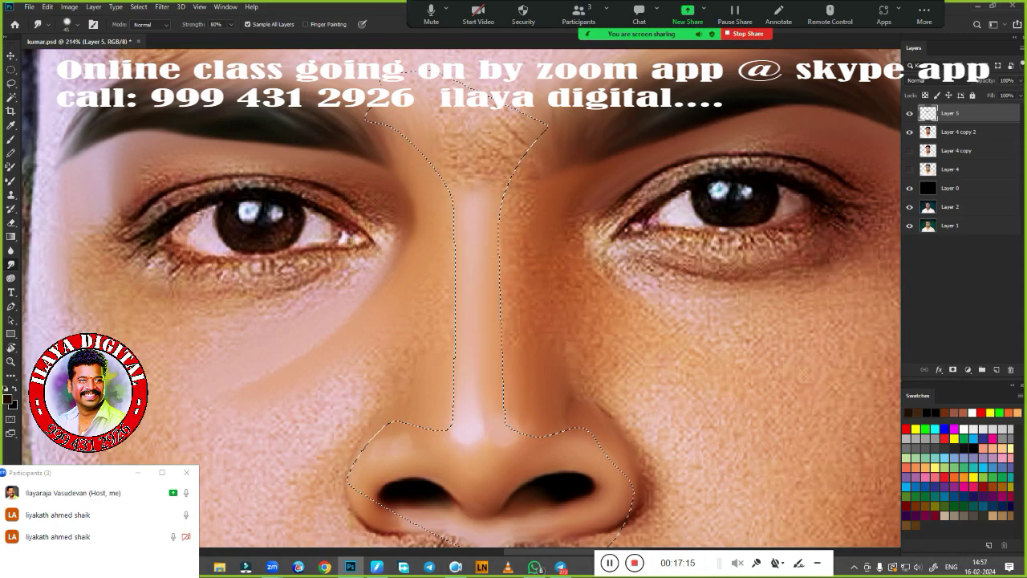
pyautogui.moveTo(505, 361)
pyautogui.mouseDown()
pyautogui.moveTo(514, 143)
pyautogui.moveTo(525, 401)
pyautogui.mouseUp()
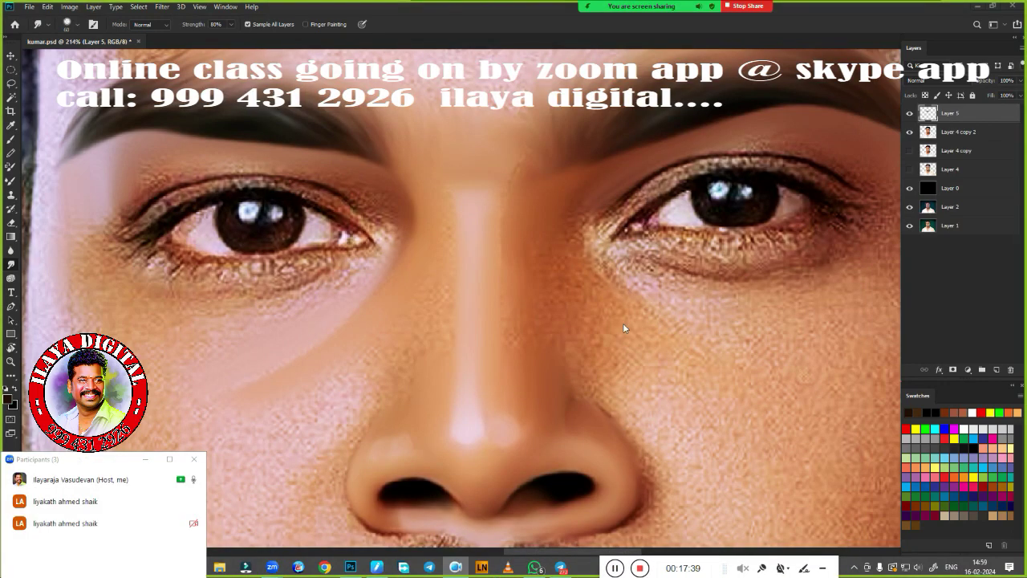
pyautogui.click(625, 328)
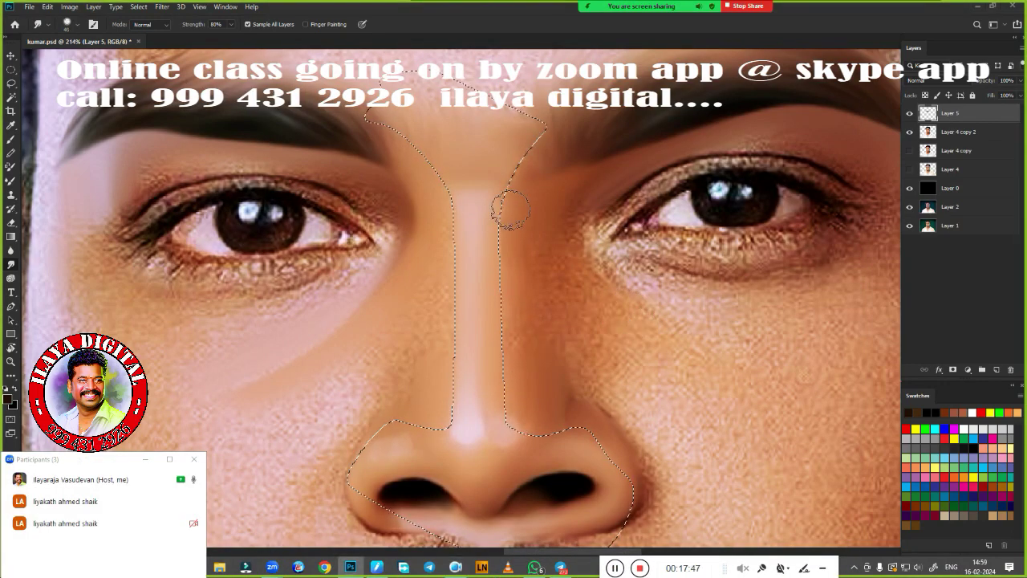
pyautogui.moveTo(511, 209); pyautogui.dragTo(516, 367)
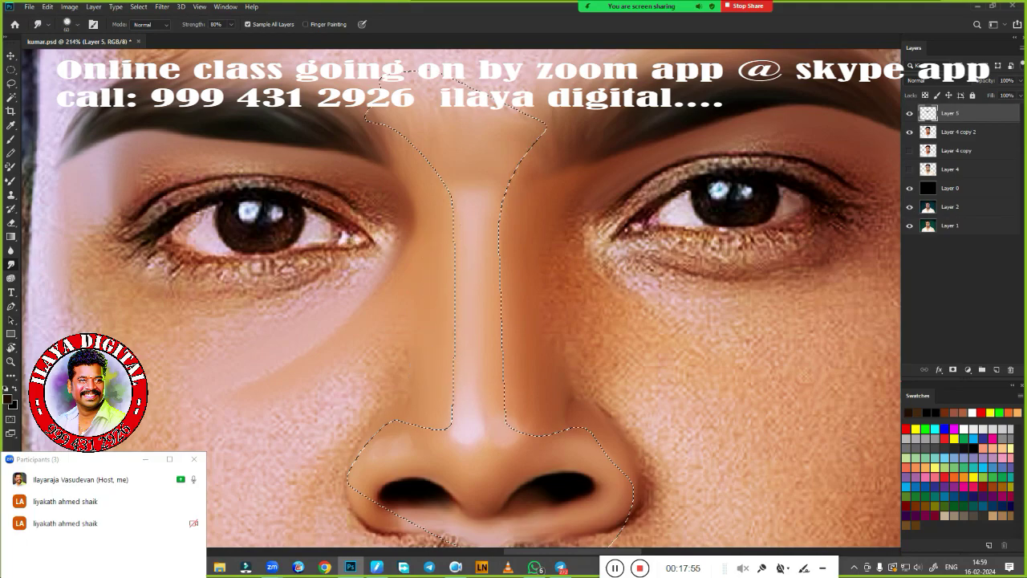
# Deselect the nose and pan down to the moustache and lips
pyautogui.hotkey('ctrl', 'd')
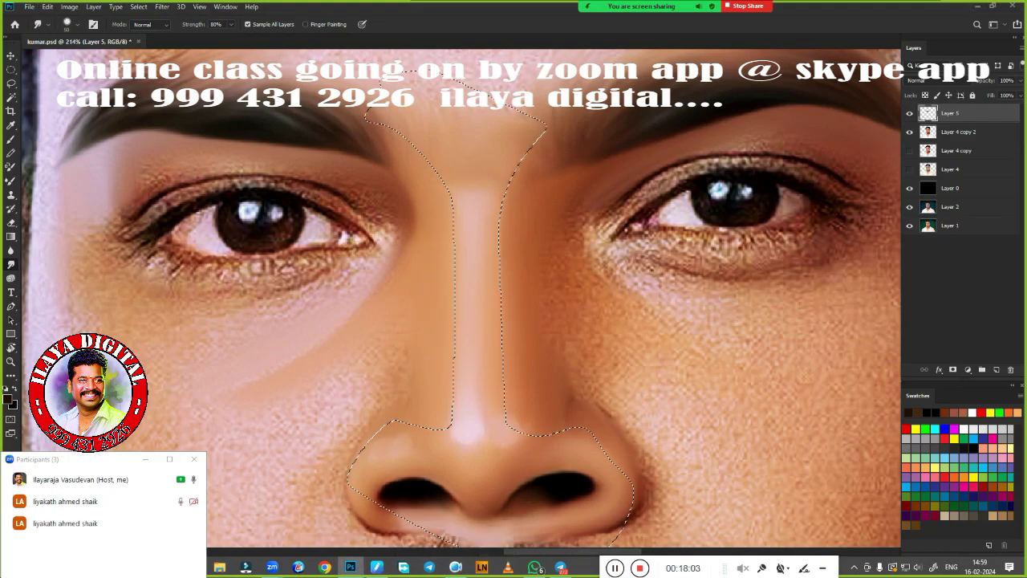
pyautogui.scroll(-2, 508, 183)
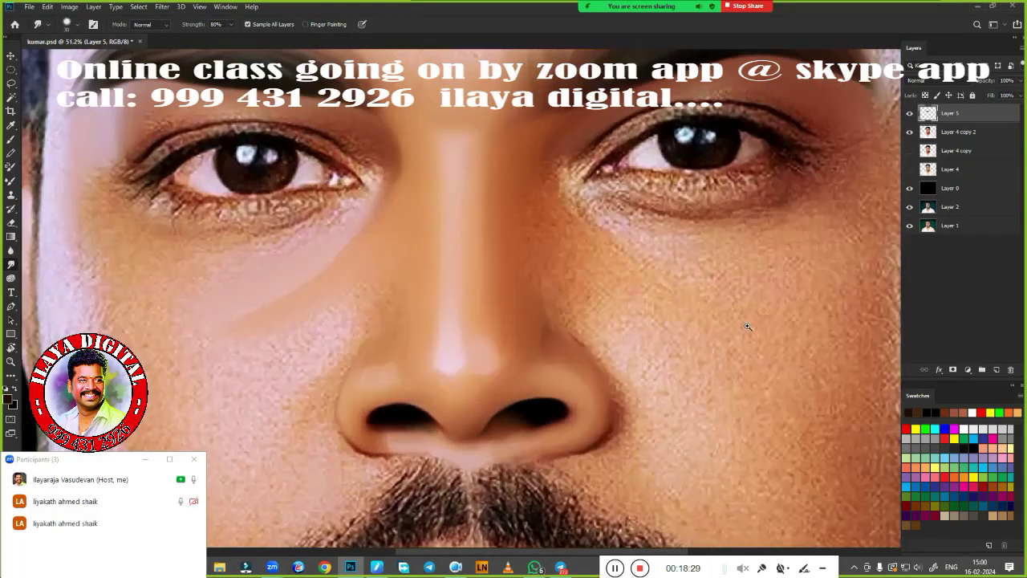
pyautogui.moveTo(654, 441); pyautogui.dragTo(654, 210)
pyautogui.scroll(1, 650, 212)
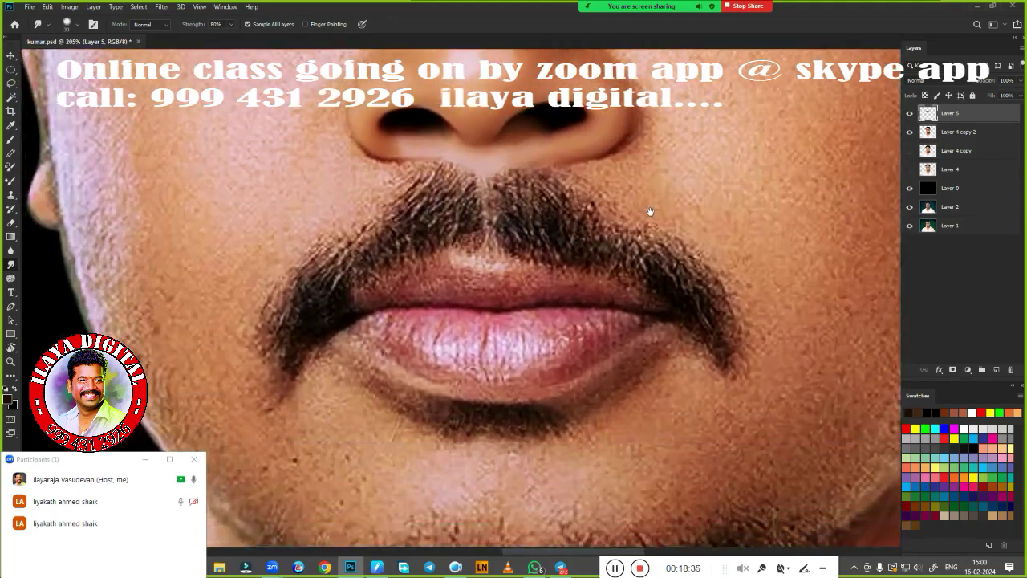
pyautogui.scroll(-2, 650, 212)
pyautogui.scroll(-2, 610, 257)
# Convert a Pen outline around the nose tip into a selection
pyautogui.press('p')
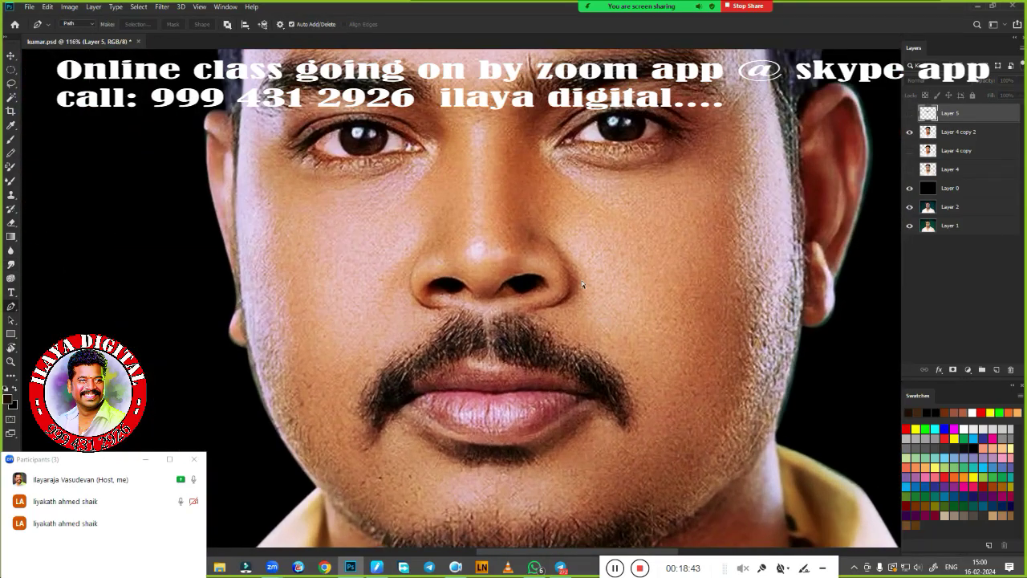
pyautogui.scroll(2, 582, 284)
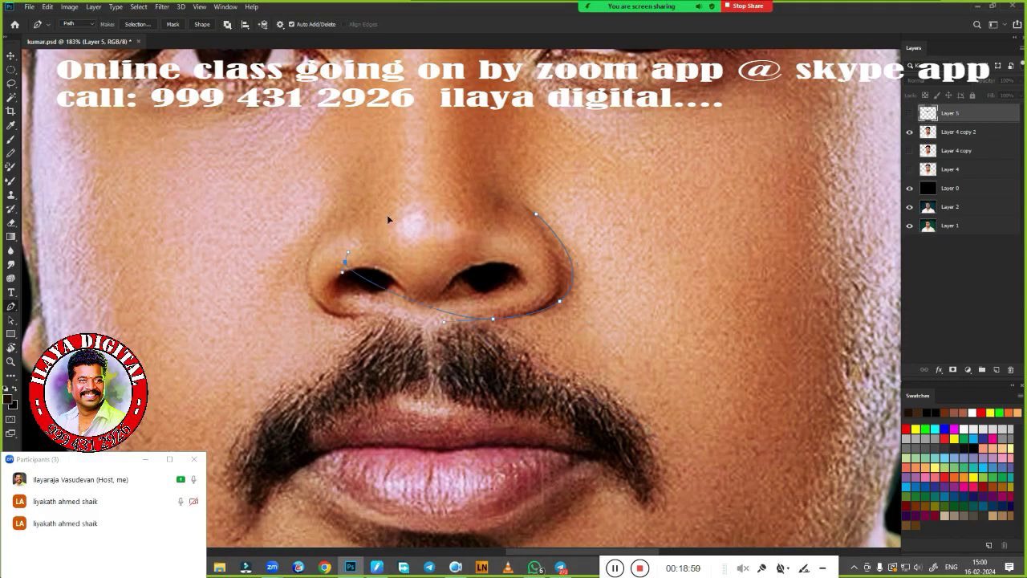
pyautogui.hotkey('ctrl', 'Return')
pyautogui.scroll(3, 586, 265)
# Blend the shading along the nose's right edge with the Mixer Brush
pyautogui.press('b')
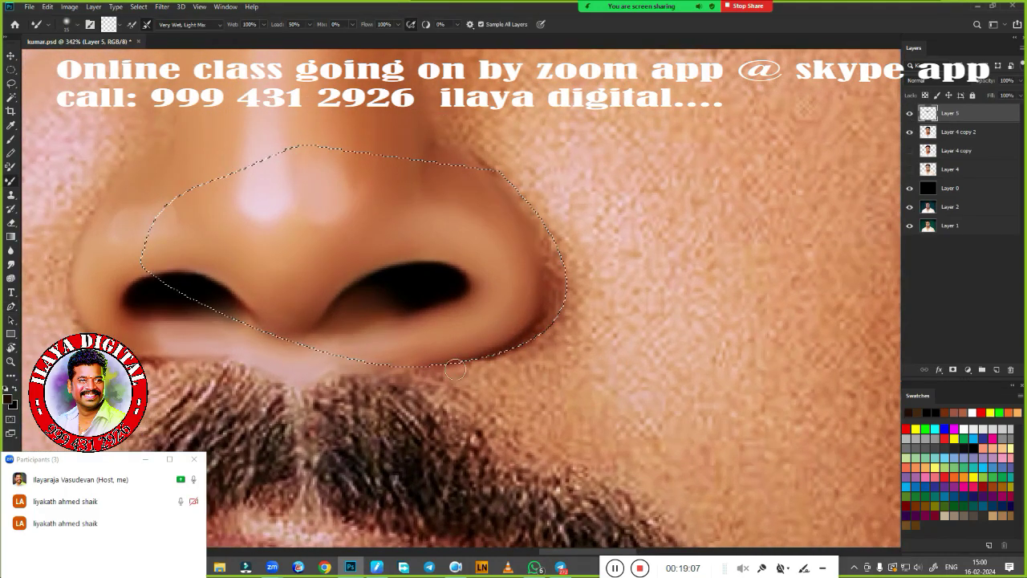
pyautogui.moveTo(455, 369); pyautogui.dragTo(510, 201)
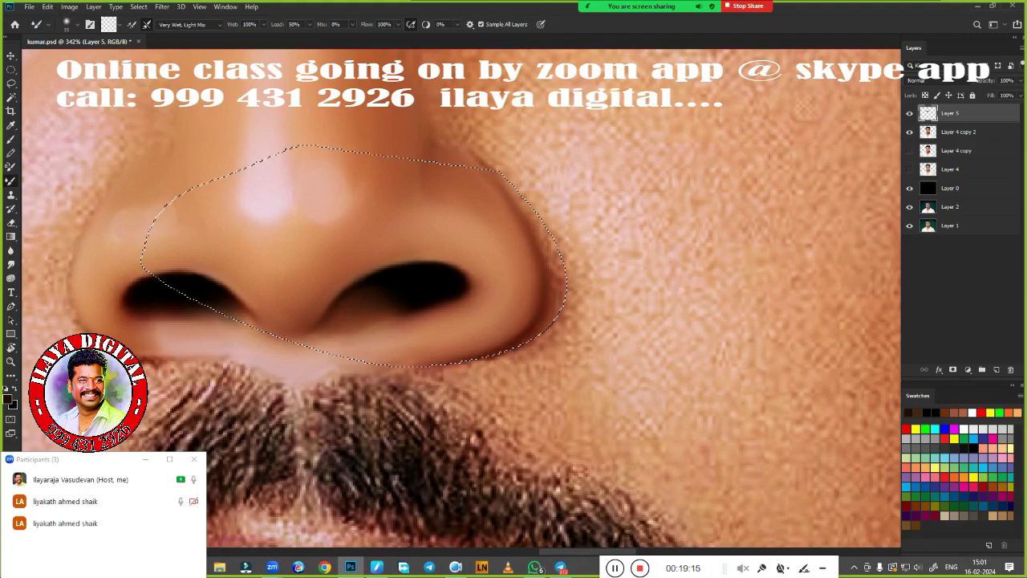
pyautogui.moveTo(522, 343); pyautogui.dragTo(513, 180)
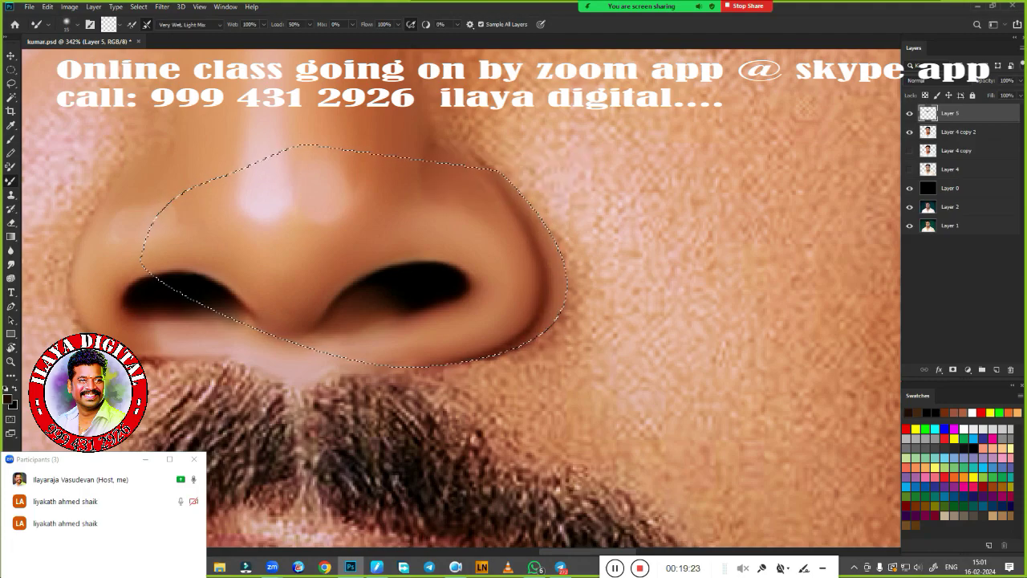
pyautogui.scroll(-2, 578, 315)
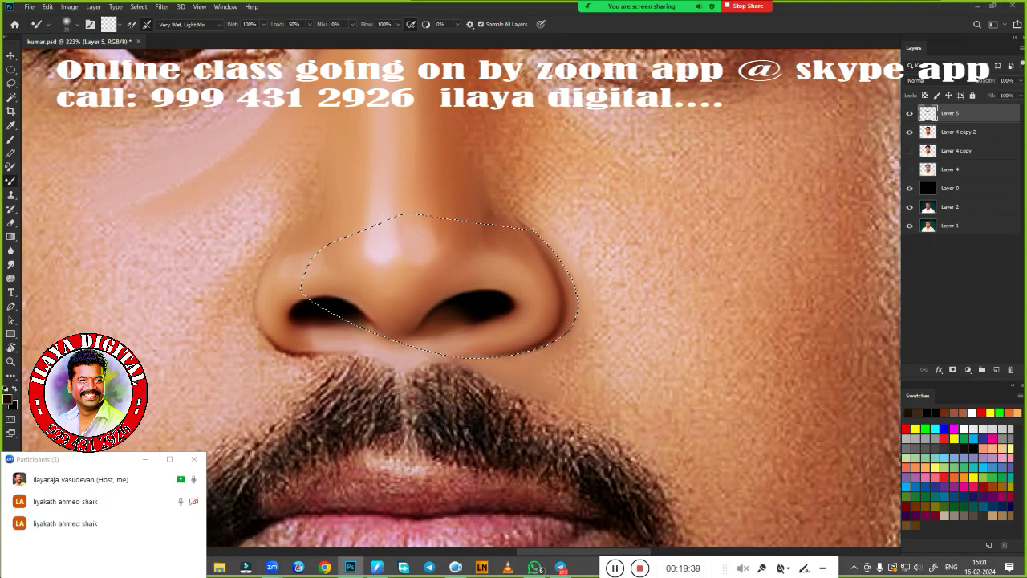
# Deselect, then begin a Pen path around the right-hand cheek
pyautogui.hotkey('ctrl', 'd')
pyautogui.scroll(-5, 585, 396)
pyautogui.scroll(5, 586, 396)
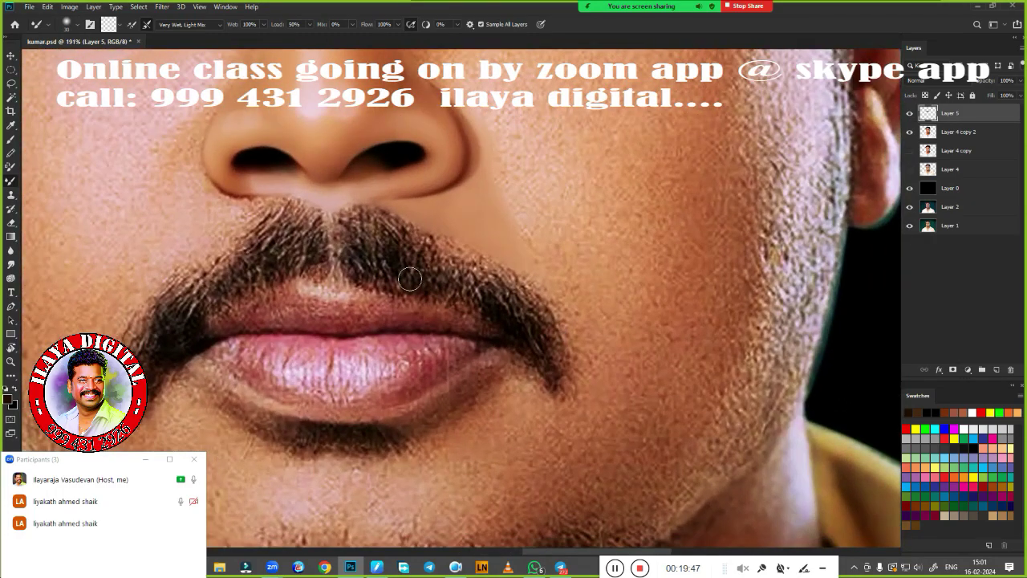
pyautogui.press('e')
pyautogui.scroll(-3, 513, 313)
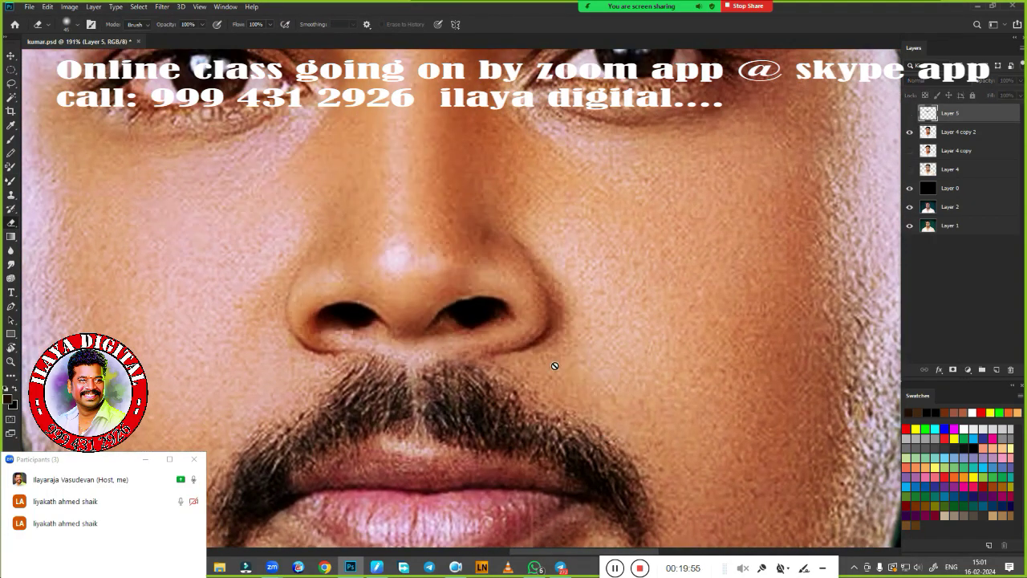
pyautogui.scroll(-3, 561, 357)
pyautogui.press('p')
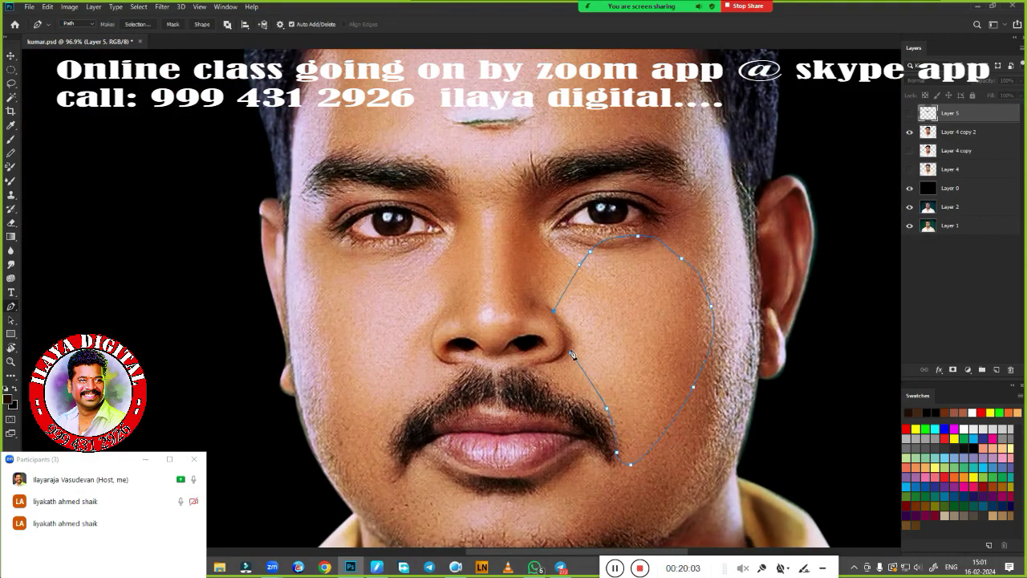
# Turn the cheek Pen path into a selection, blend it with the Mixer Brush, then deselect
pyautogui.scroll(3, 645, 367)
pyautogui.scroll(2, 610, 337)
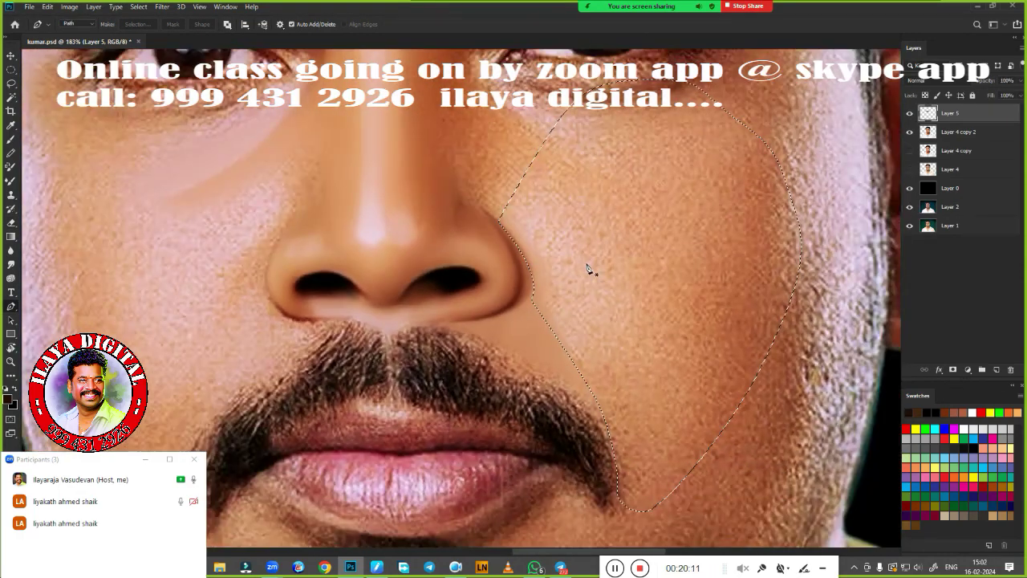
pyautogui.scroll(1, 528, 377)
pyautogui.hotkey('ctrl', 'Return')
pyautogui.press('b')
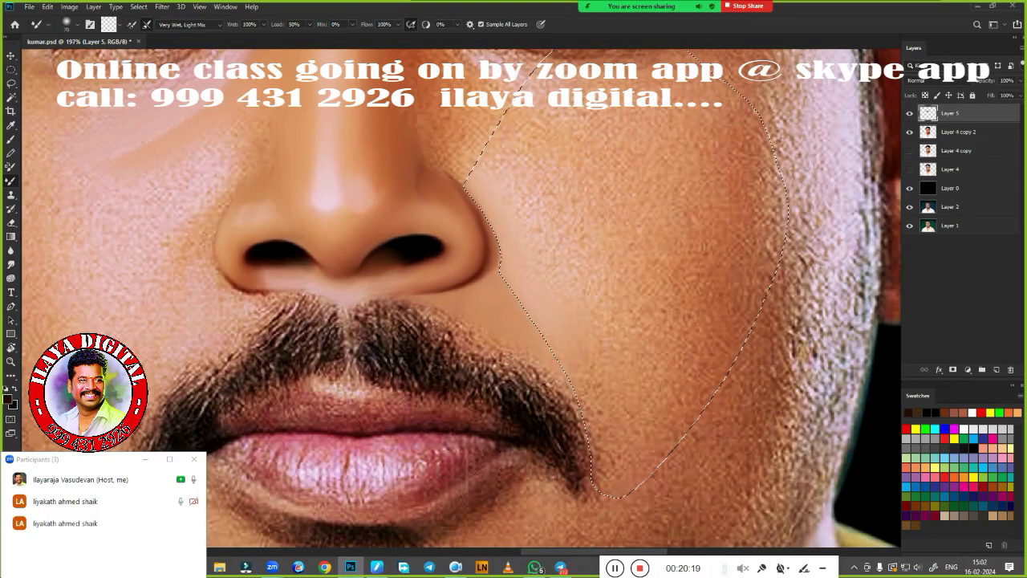
pyautogui.scroll(-3, 523, 215)
pyautogui.scroll(1, 526, 281)
pyautogui.hotkey('ctrl', 'd')
# Touch up the nose with the Mixer Brush
pyautogui.press('v')
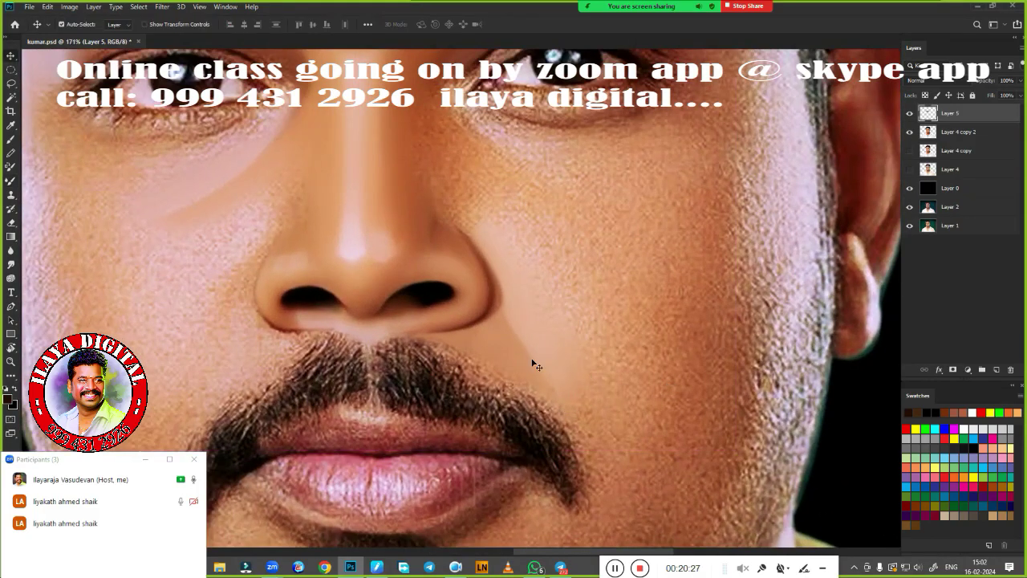
pyautogui.scroll(3, 529, 353)
pyautogui.scroll(-3, 482, 288)
pyautogui.scroll(3, 473, 272)
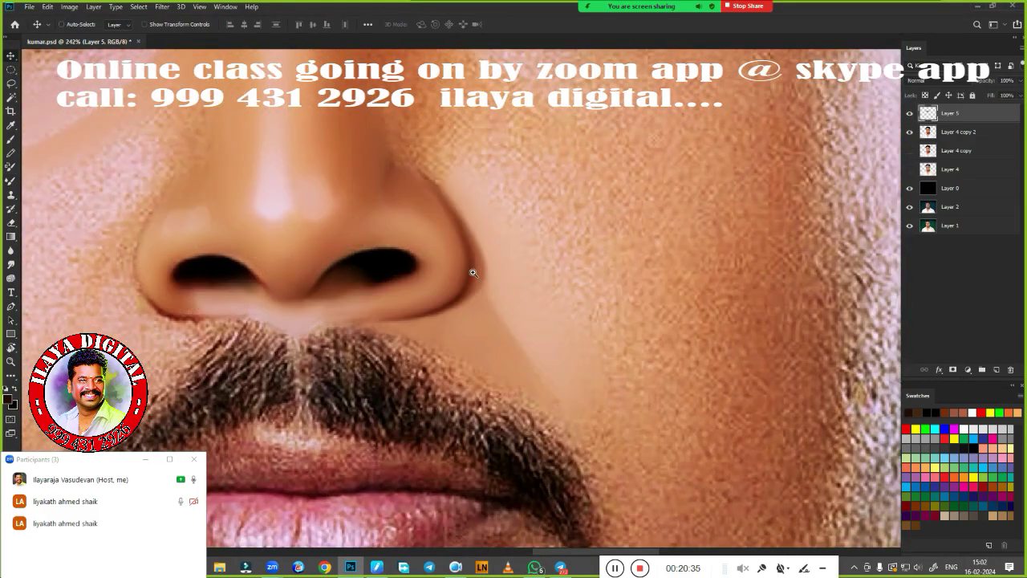
pyautogui.scroll(1, 472, 270)
pyautogui.press('b')
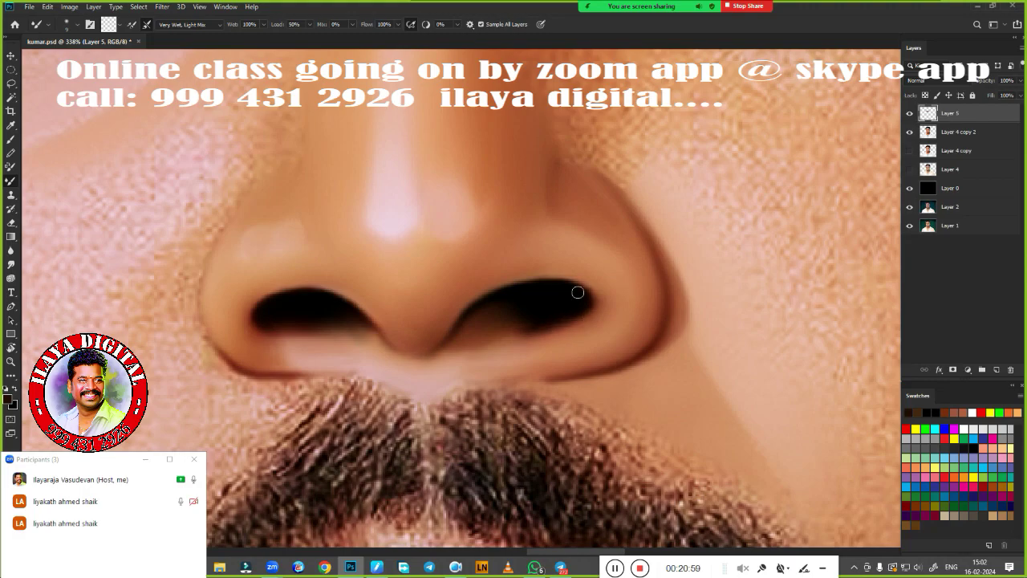
pyautogui.scroll(-3, 577, 292)
pyautogui.scroll(1, 694, 279)
pyautogui.scroll(-1, 786, 209)
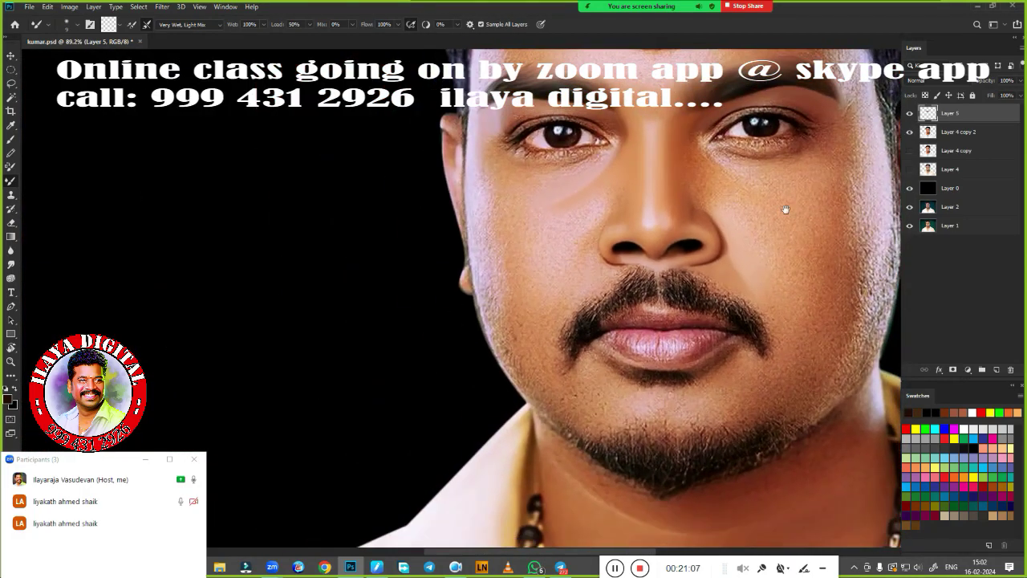
pyautogui.scroll(3, 617, 262)
pyautogui.press('p')
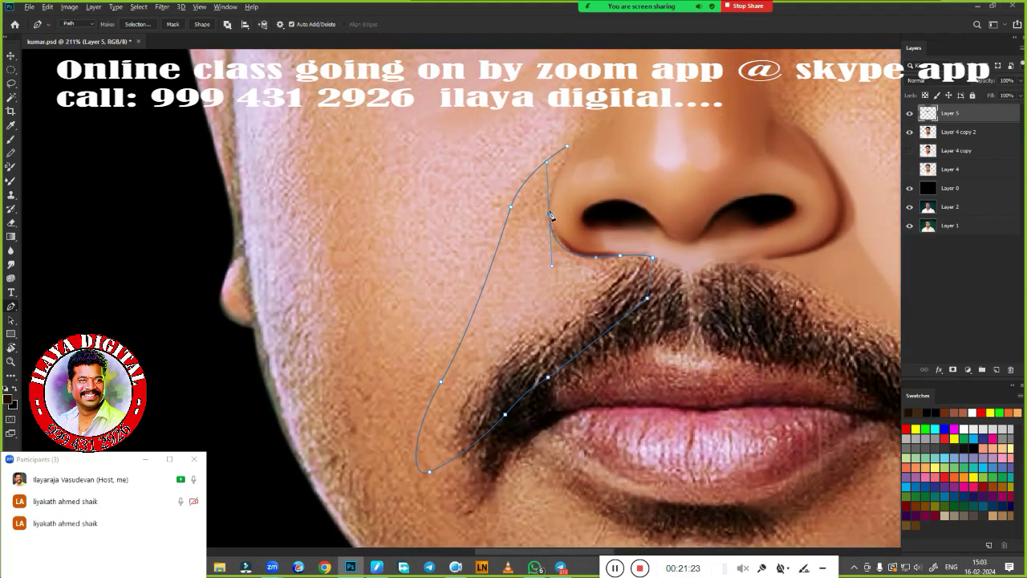
# Close the left-cheek Pen path, make it a selection, and blend the skin beside the nose
pyautogui.click(576, 145)
pyautogui.hotkey('ctrl', 'Return')
pyautogui.scroll(1, 426, 321)
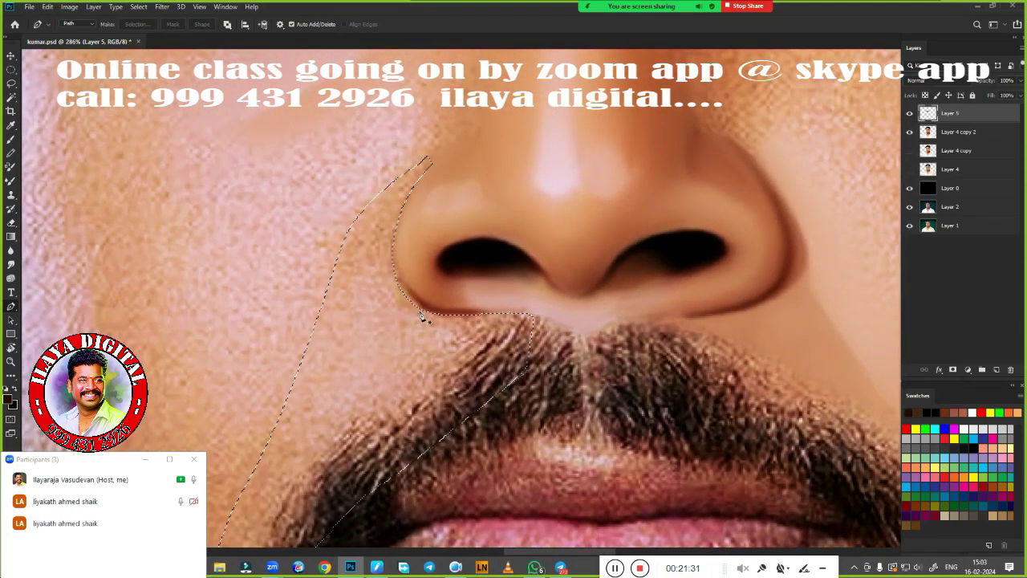
pyautogui.press('b')
pyautogui.moveTo(378, 354); pyautogui.dragTo(405, 240)
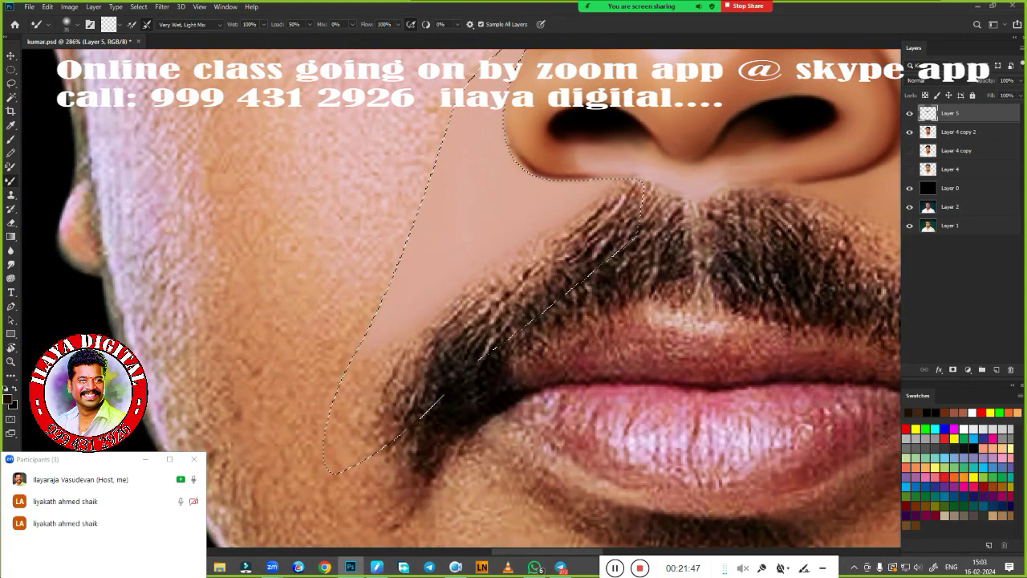
pyautogui.scroll(1, 533, 329)
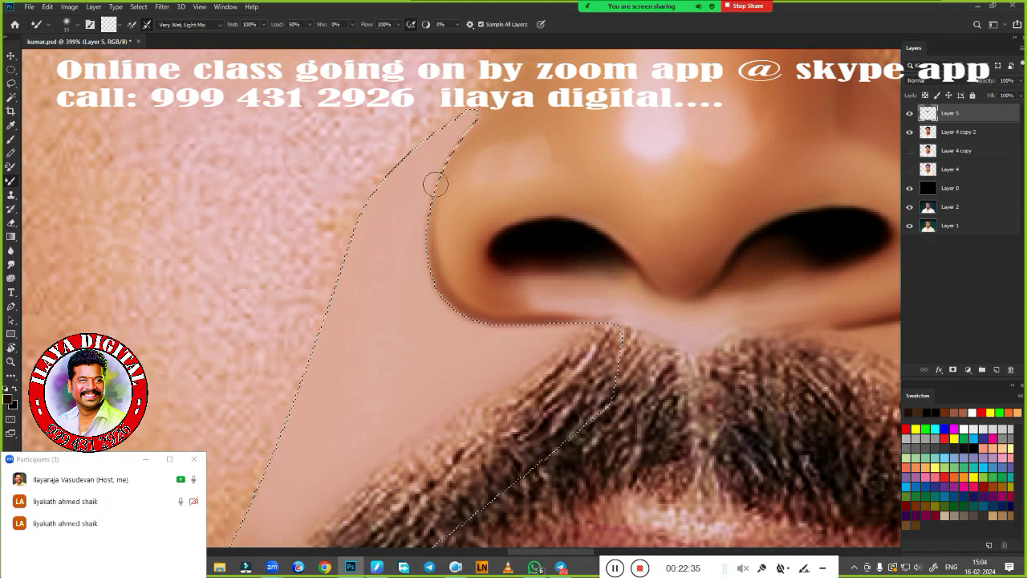
pyautogui.scroll(-3, 426, 339)
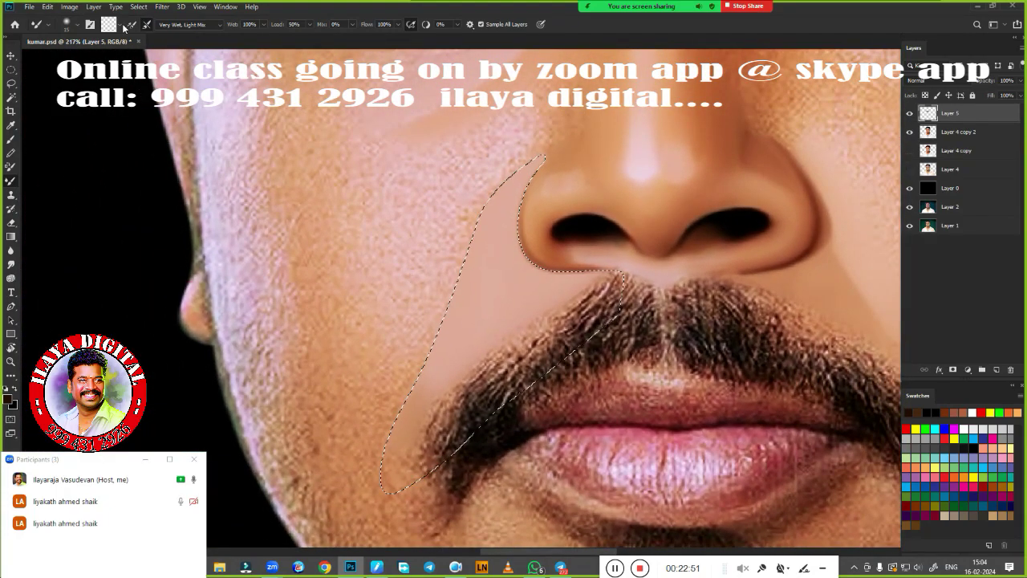
# Choose a brown paint colour, blend the cheek inside the selection again, then deselect
pyautogui.click(108, 24)
pyautogui.click(684, 391)
pyautogui.click(839, 363)
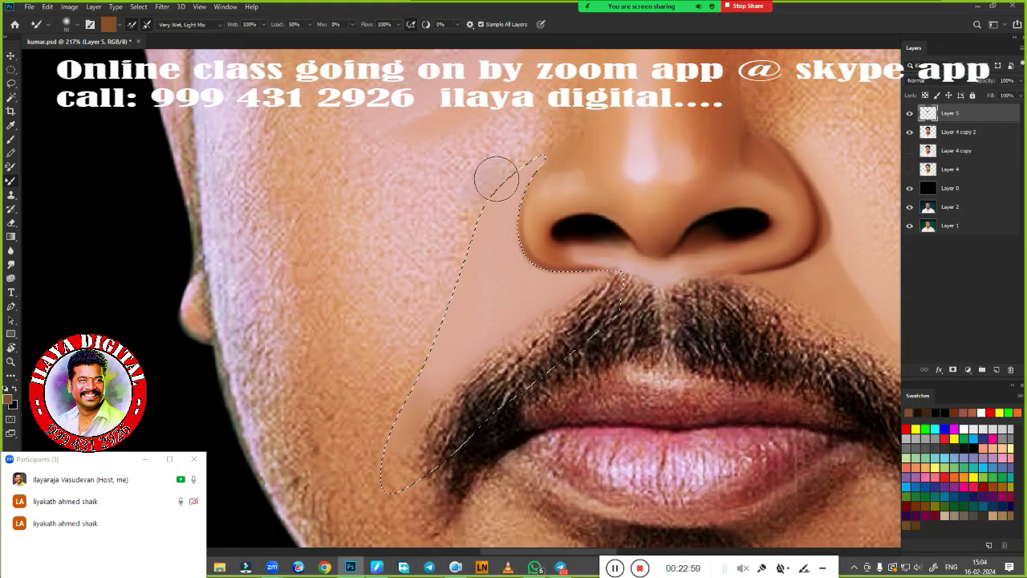
pyautogui.moveTo(497, 172); pyautogui.dragTo(436, 275)
pyautogui.press('r')
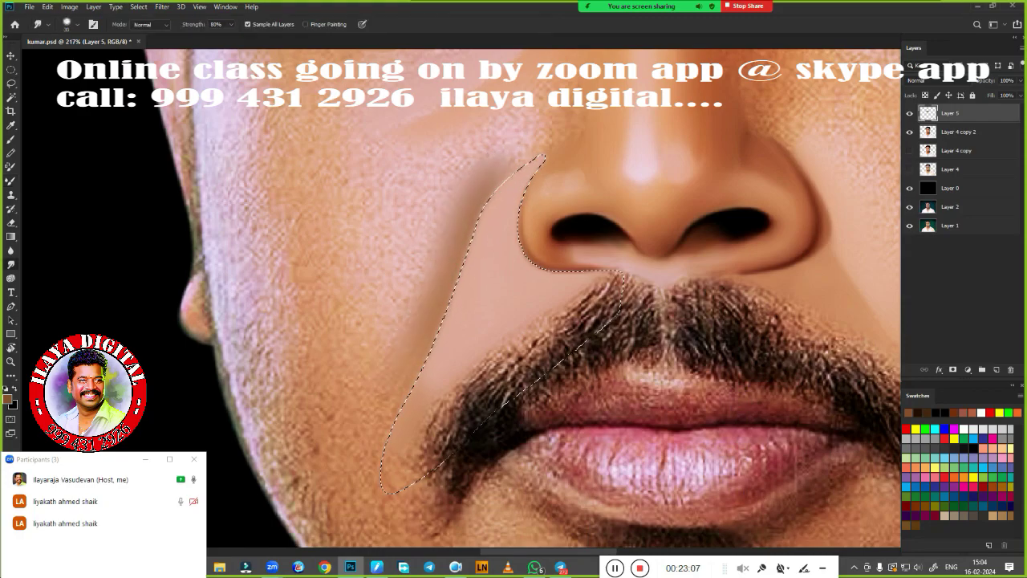
pyautogui.hotkey('ctrl', 'd')
# Erase paint along the left smile line
pyautogui.scroll(-3, 472, 349)
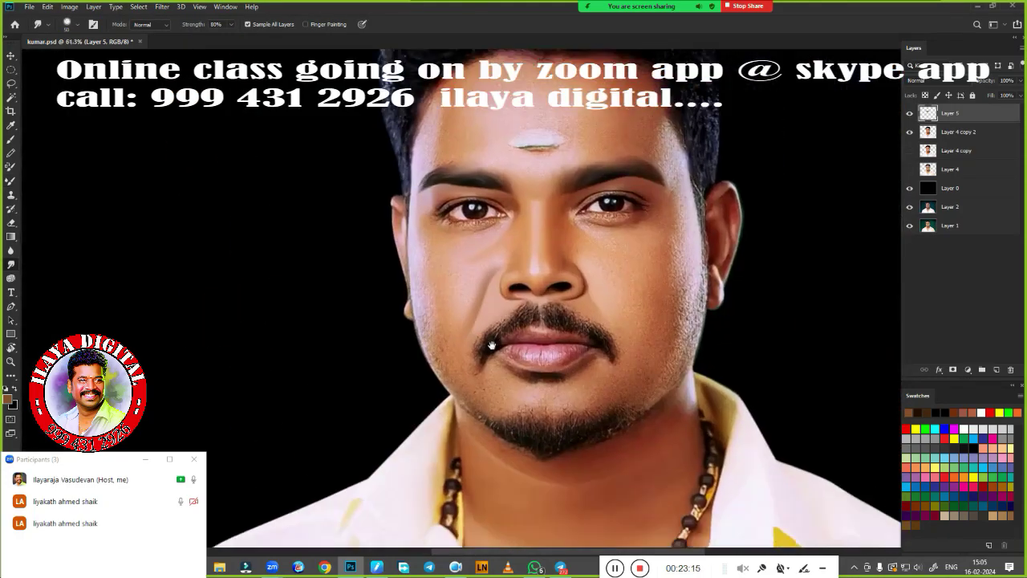
pyautogui.scroll(3, 449, 321)
pyautogui.press('e')
pyautogui.scroll(-2, 417, 289)
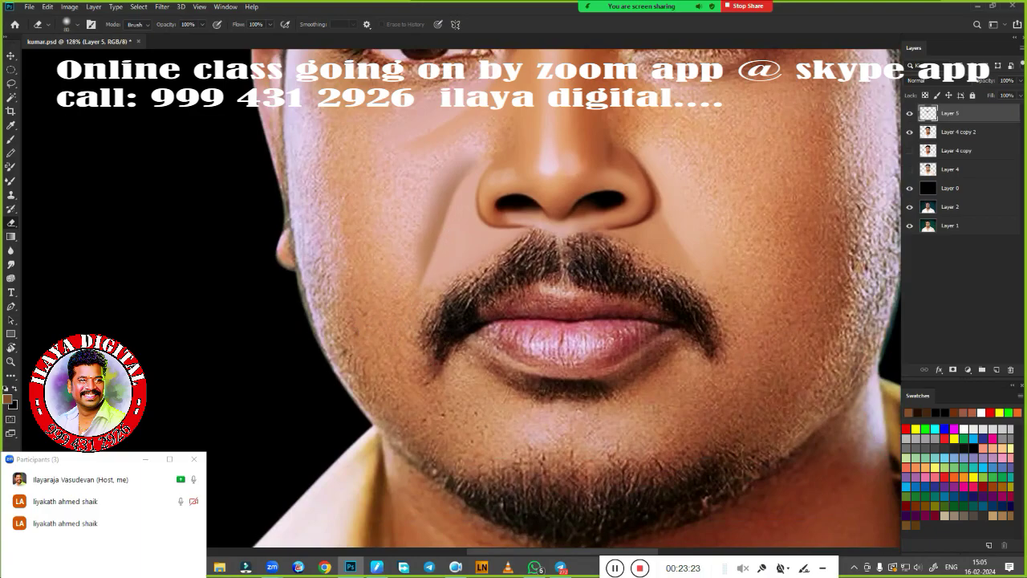
pyautogui.moveTo(430, 256)
pyautogui.mouseDown()
pyautogui.moveTo(447, 166)
pyautogui.moveTo(430, 256)
pyautogui.mouseUp()
# Paint a soft blended outline along the lower lip edge with the Mixer Brush
pyautogui.scroll(-3, 582, 302)
pyautogui.scroll(3, 582, 301)
pyautogui.moveTo(603, 287); pyautogui.dragTo(596, 291)
pyautogui.press('b')
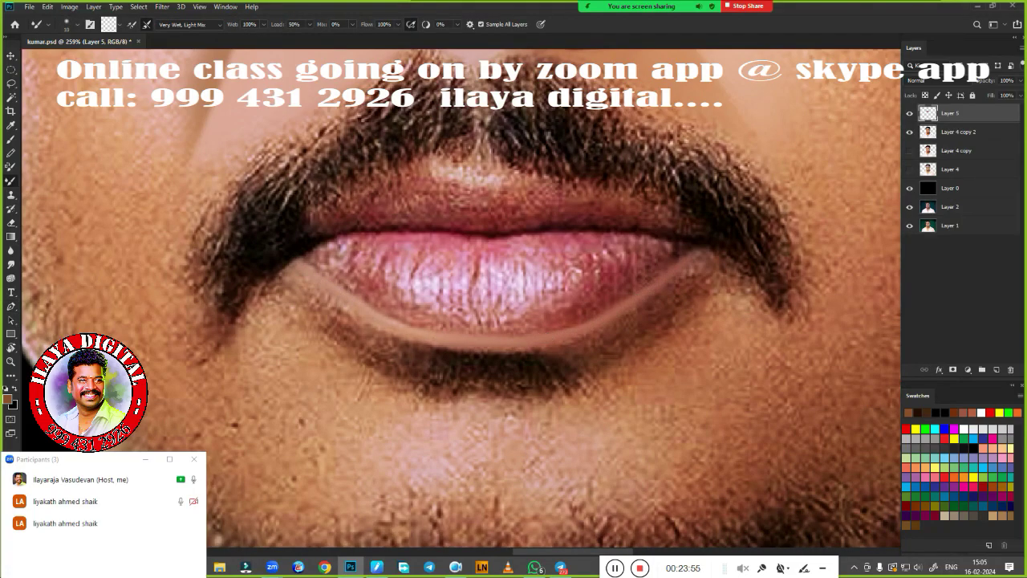
pyautogui.moveTo(513, 328); pyautogui.dragTo(389, 306)
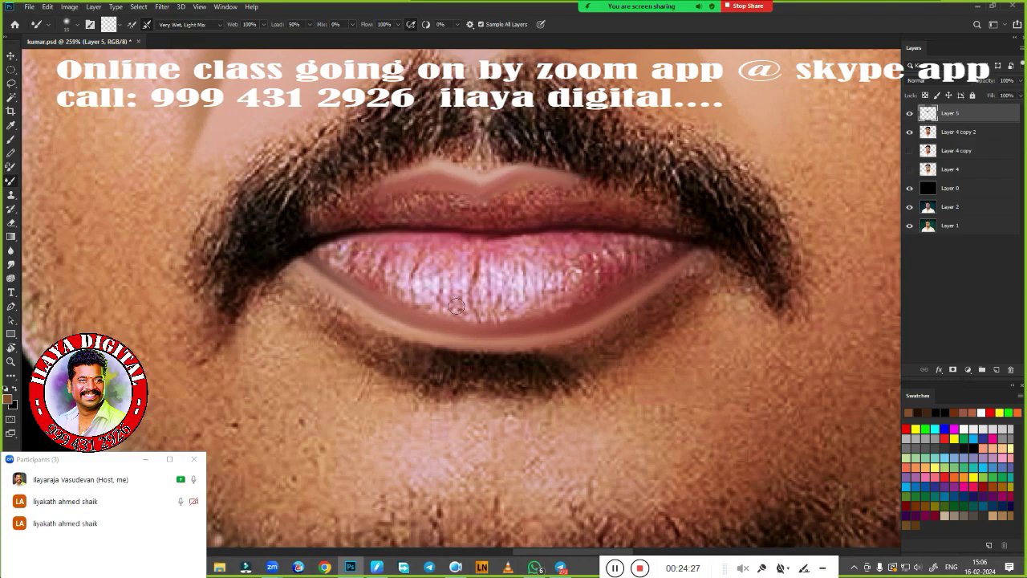
# Smudge the lower lip and tooth shapes into a soft white band of teeth
pyautogui.press('r')
pyautogui.scroll(2, 545, 345)
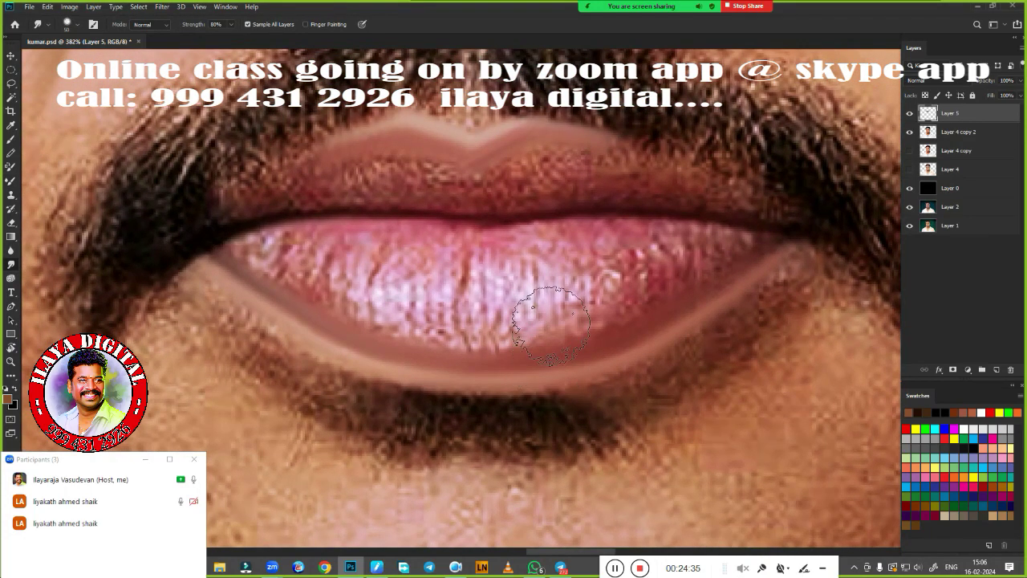
pyautogui.moveTo(429, 299); pyautogui.dragTo(577, 285)
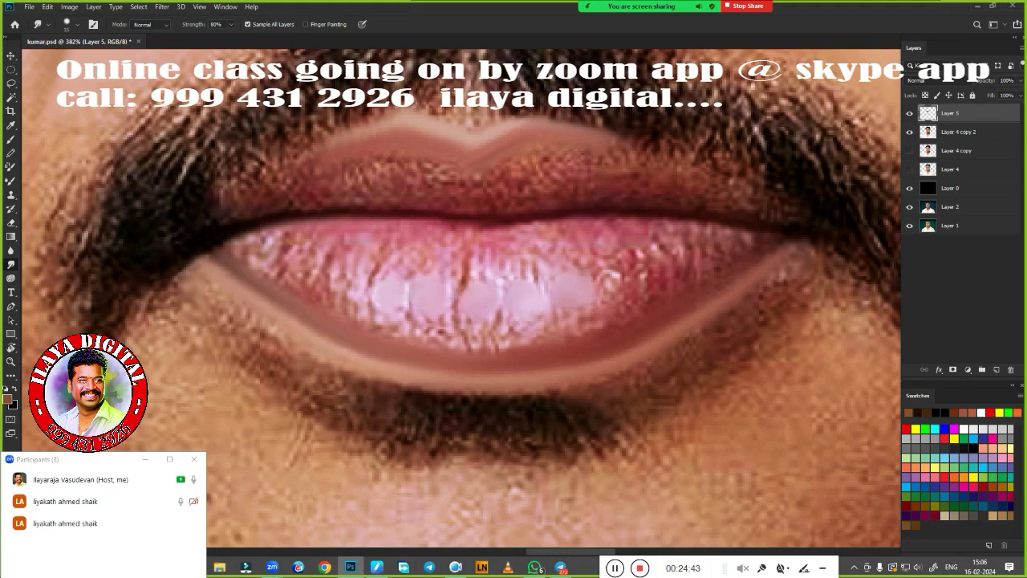
pyautogui.moveTo(322, 230)
pyautogui.mouseDown()
pyautogui.moveTo(597, 234)
pyautogui.moveTo(515, 238)
pyautogui.mouseUp()
pyautogui.moveTo(273, 265)
pyautogui.mouseDown()
pyautogui.moveTo(293, 276)
pyautogui.moveTo(281, 284)
pyautogui.moveTo(591, 327)
pyautogui.moveTo(552, 337)
pyautogui.moveTo(420, 239)
pyautogui.moveTo(591, 252)
pyautogui.moveTo(500, 284)
pyautogui.moveTo(301, 261)
pyautogui.mouseUp()
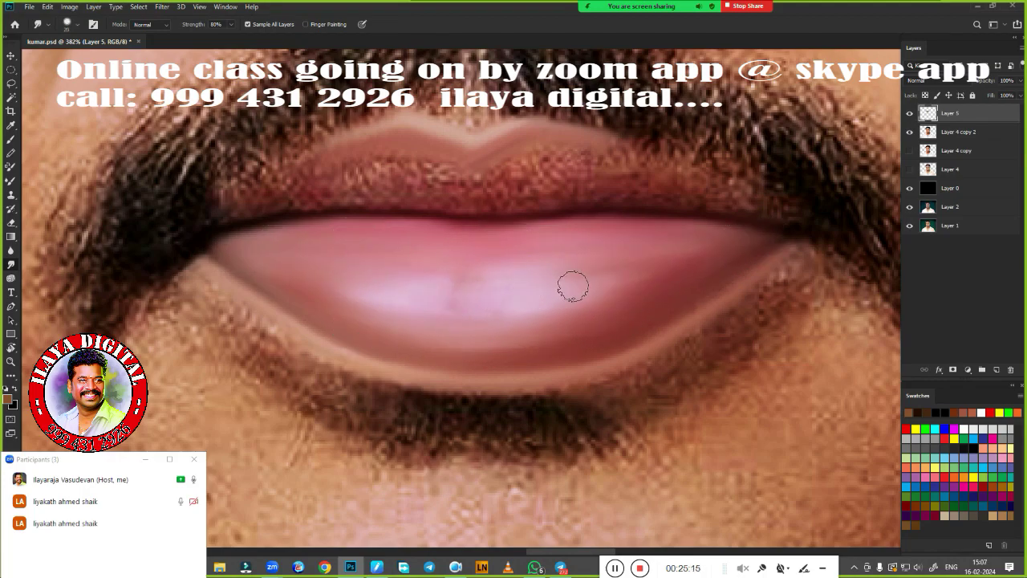
pyautogui.moveTo(573, 287)
pyautogui.mouseDown()
pyautogui.moveTo(312, 266)
pyautogui.moveTo(633, 277)
pyautogui.moveTo(576, 267)
pyautogui.mouseUp()
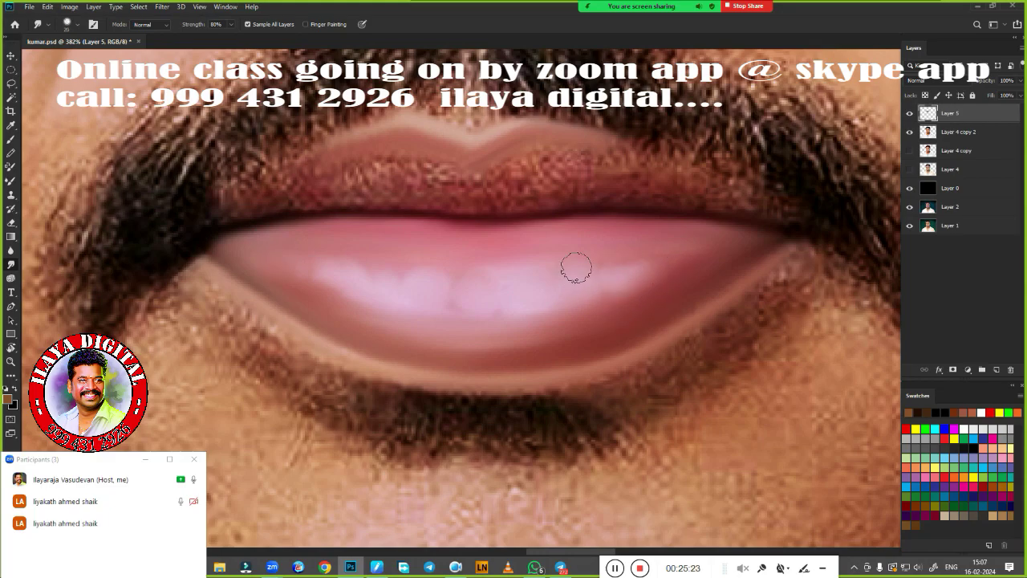
# Smudge the upper lip's left half and centre to an even tone, then check the face
pyautogui.moveTo(335, 167)
pyautogui.mouseDown()
pyautogui.moveTo(340, 187)
pyautogui.moveTo(442, 201)
pyautogui.moveTo(349, 174)
pyautogui.moveTo(462, 201)
pyautogui.moveTo(665, 177)
pyautogui.moveTo(695, 185)
pyautogui.mouseUp()
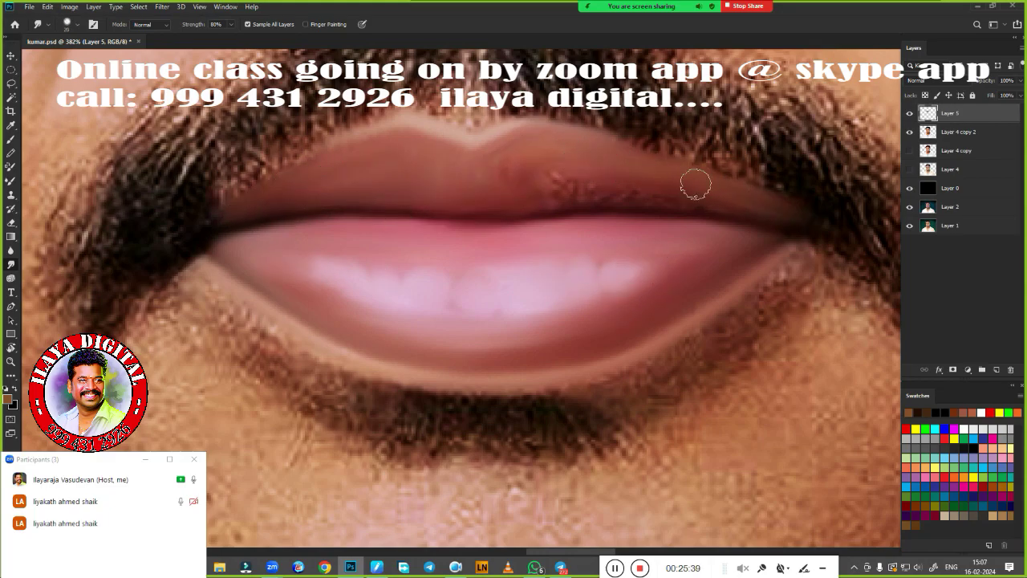
pyautogui.moveTo(502, 194); pyautogui.dragTo(590, 188)
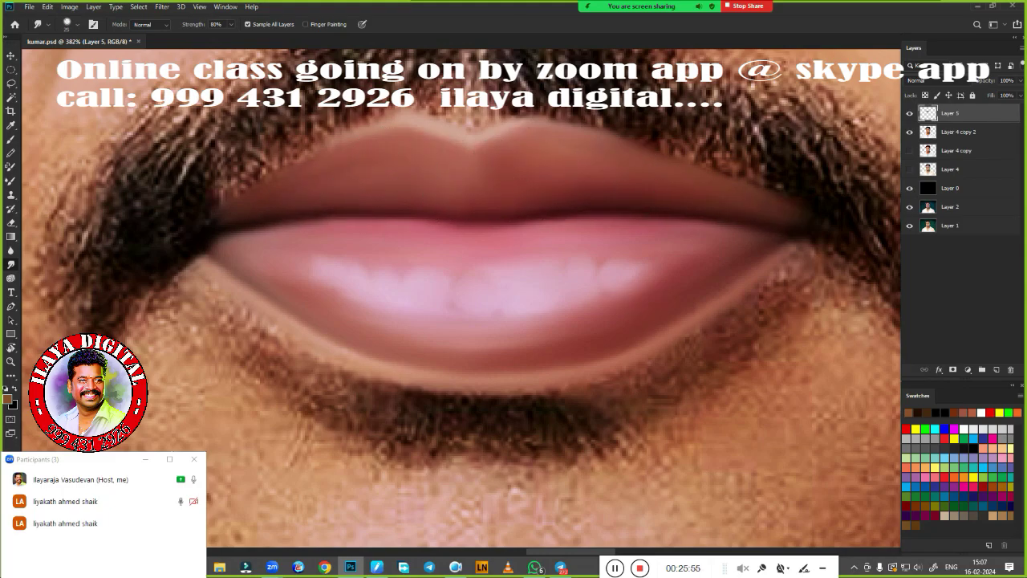
pyautogui.hotkey('ctrl', '0')
pyautogui.scroll(5, 580, 337)
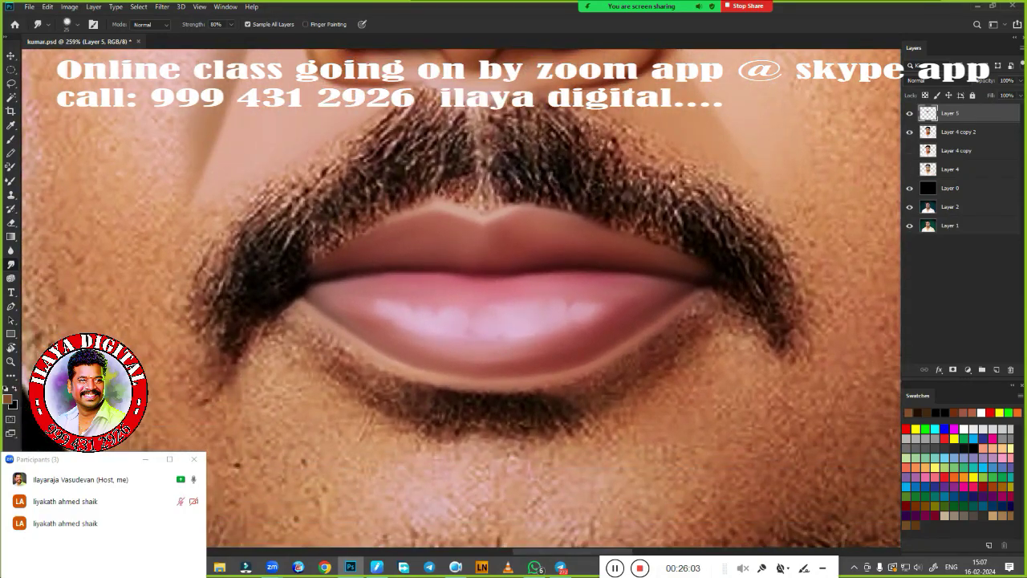
# Smudge the right moustache into smooth streaks pulled down toward its tip
pyautogui.moveTo(501, 152)
pyautogui.mouseDown()
pyautogui.moveTo(682, 201)
pyautogui.moveTo(811, 353)
pyautogui.mouseUp()
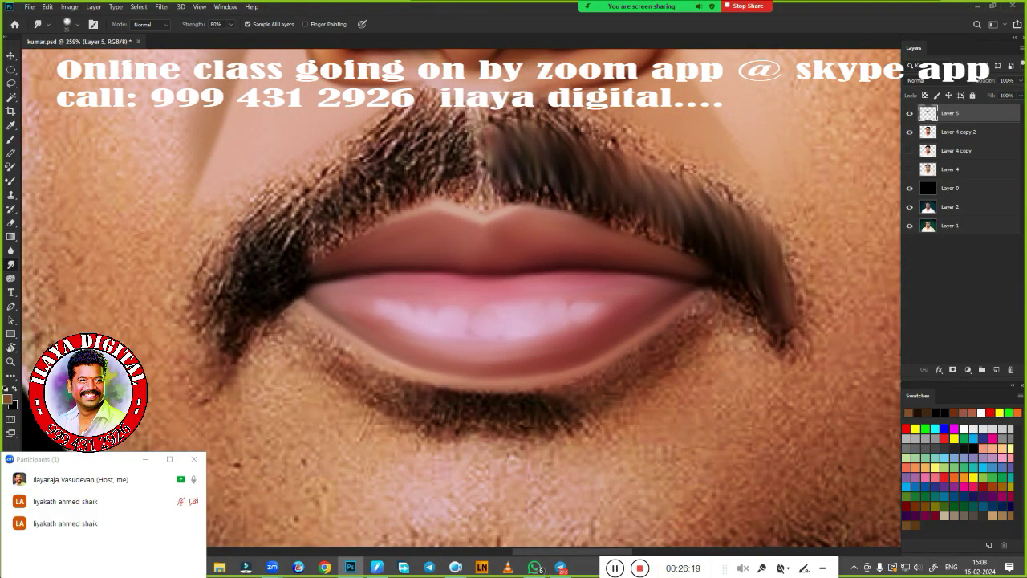
pyautogui.moveTo(554, 144)
pyautogui.mouseDown()
pyautogui.moveTo(747, 210)
pyautogui.moveTo(832, 355)
pyautogui.mouseUp()
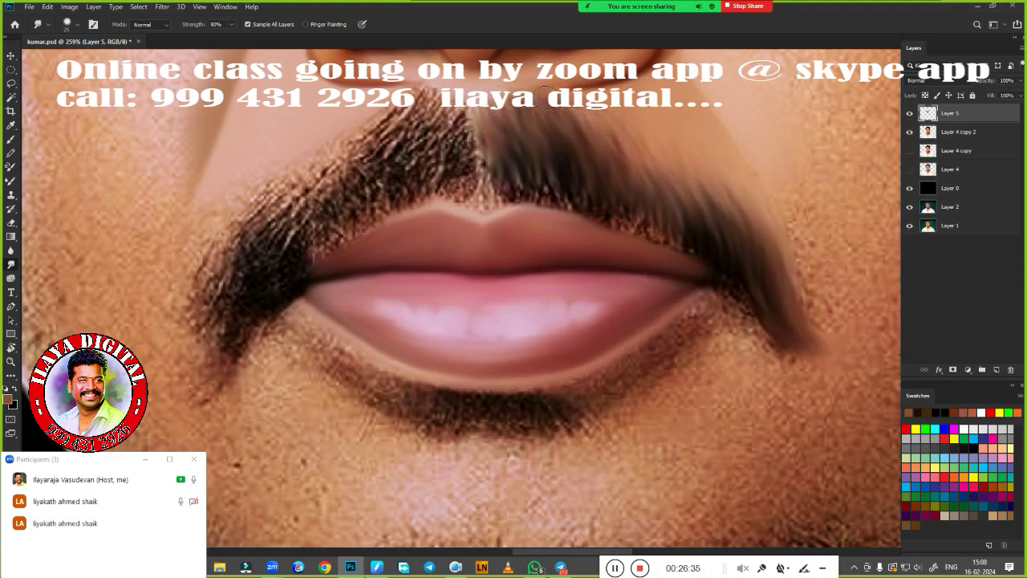
pyautogui.moveTo(481, 144)
pyautogui.mouseDown()
pyautogui.moveTo(501, 172)
pyautogui.moveTo(551, 179)
pyautogui.moveTo(648, 229)
pyautogui.moveTo(743, 302)
pyautogui.mouseUp()
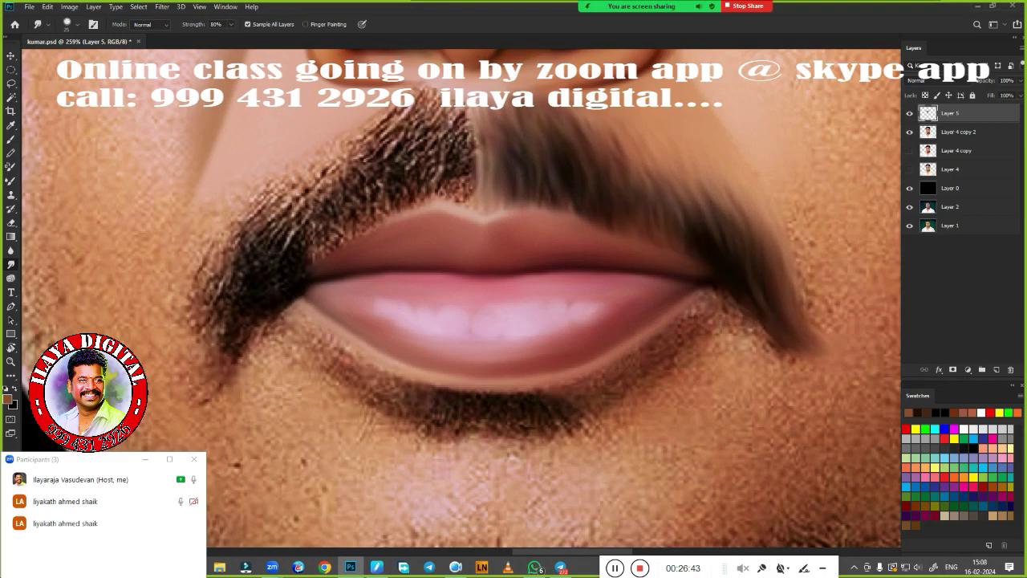
# Smudge the left moustache upward, smooth its jagged edge, and extend its tip downward
pyautogui.scroll(-5, 251, 194)
pyautogui.scroll(5, 252, 194)
pyautogui.moveTo(225, 289)
pyautogui.mouseDown()
pyautogui.moveTo(396, 162)
pyautogui.moveTo(458, 172)
pyautogui.moveTo(489, 192)
pyautogui.moveTo(241, 216)
pyautogui.moveTo(289, 203)
pyautogui.moveTo(385, 132)
pyautogui.moveTo(470, 114)
pyautogui.moveTo(401, 143)
pyautogui.mouseUp()
pyautogui.moveTo(207, 337); pyautogui.dragTo(202, 369)
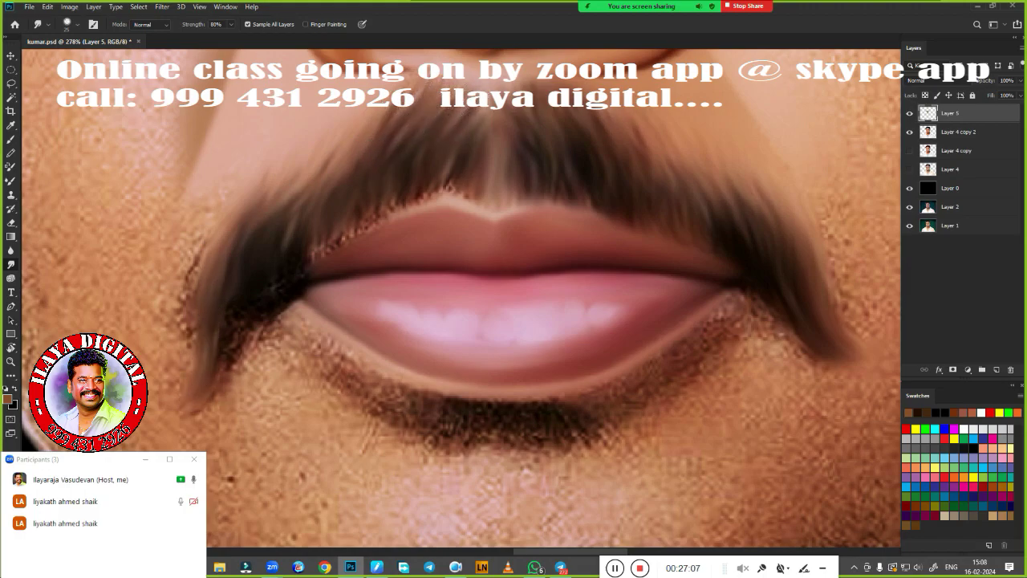
pyautogui.moveTo(315, 218)
pyautogui.mouseDown()
pyautogui.moveTo(390, 214)
pyautogui.moveTo(458, 156)
pyautogui.mouseUp()
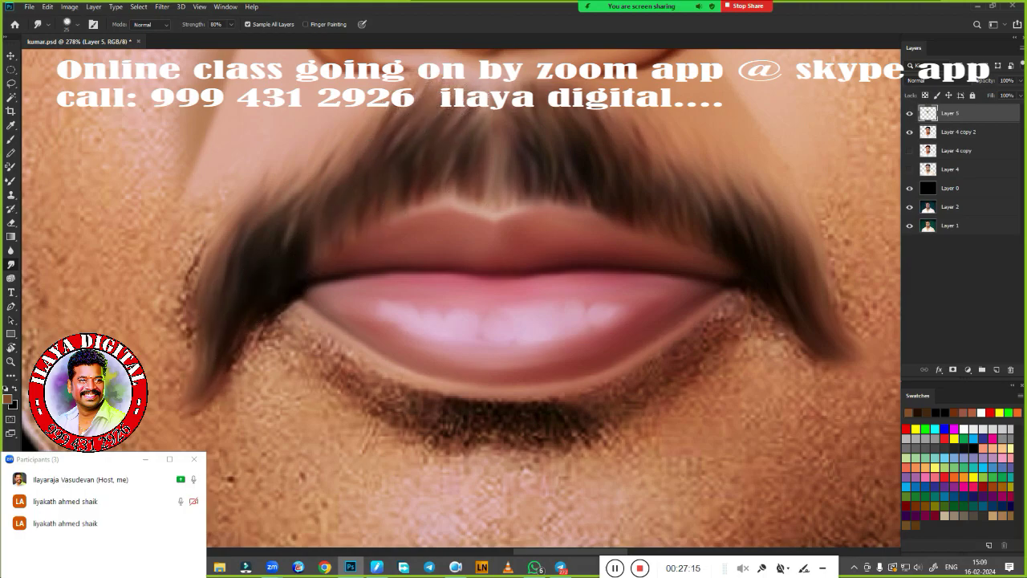
pyautogui.moveTo(199, 355); pyautogui.dragTo(170, 417)
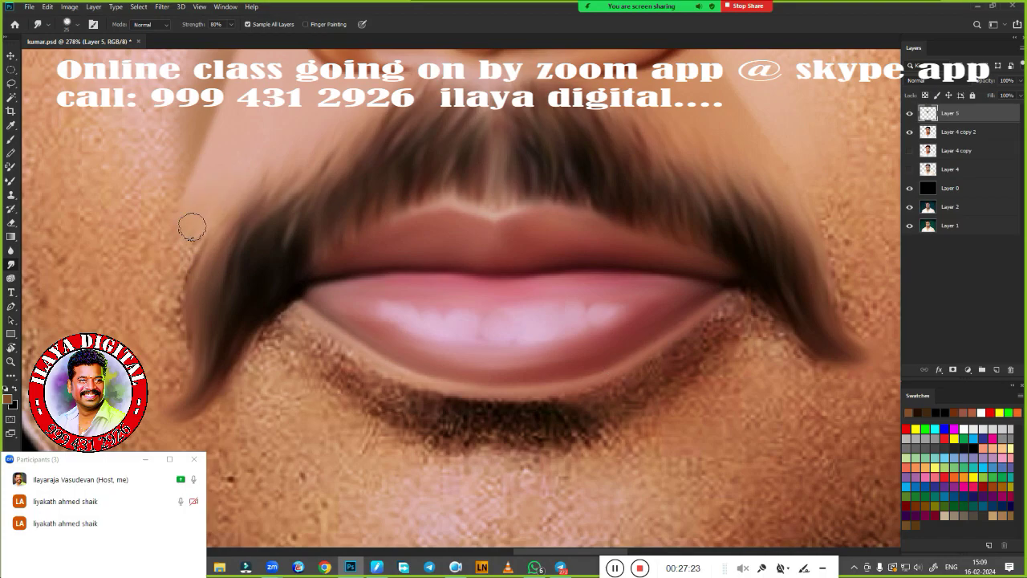
# Smudge the skin right, left and below the lips and the chin stubble patch smooth
pyautogui.scroll(-5, 244, 344)
pyautogui.scroll(1, 557, 319)
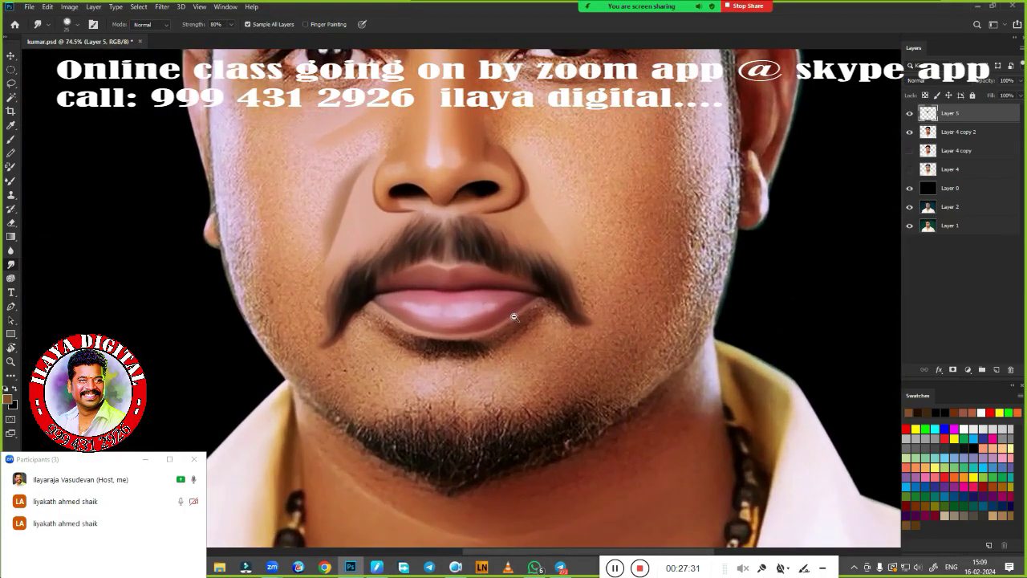
pyautogui.scroll(1, 561, 264)
pyautogui.scroll(1, 596, 197)
pyautogui.scroll(2, 595, 197)
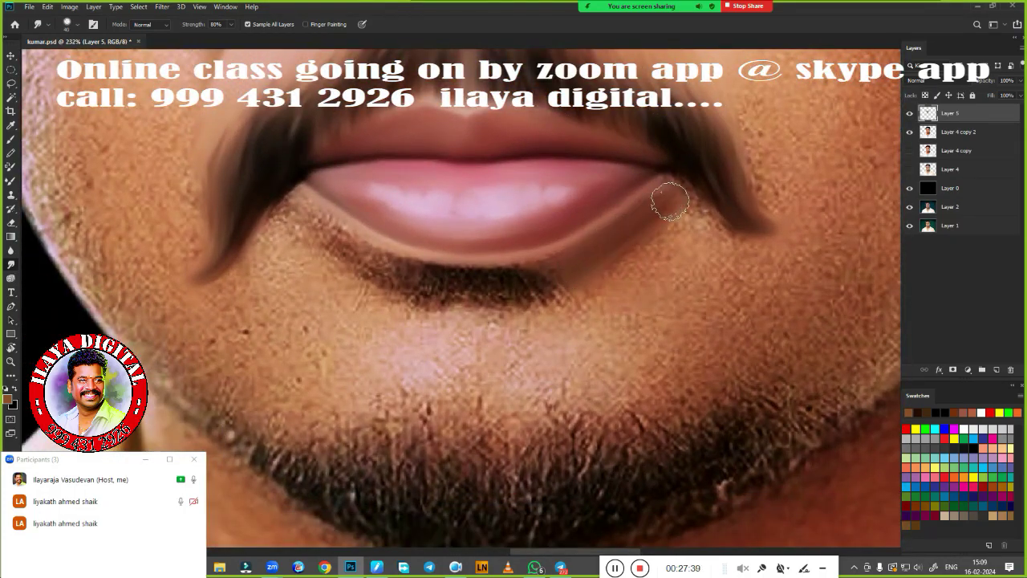
pyautogui.moveTo(671, 195)
pyautogui.mouseDown()
pyautogui.moveTo(718, 253)
pyautogui.moveTo(688, 294)
pyautogui.moveTo(642, 421)
pyautogui.mouseUp()
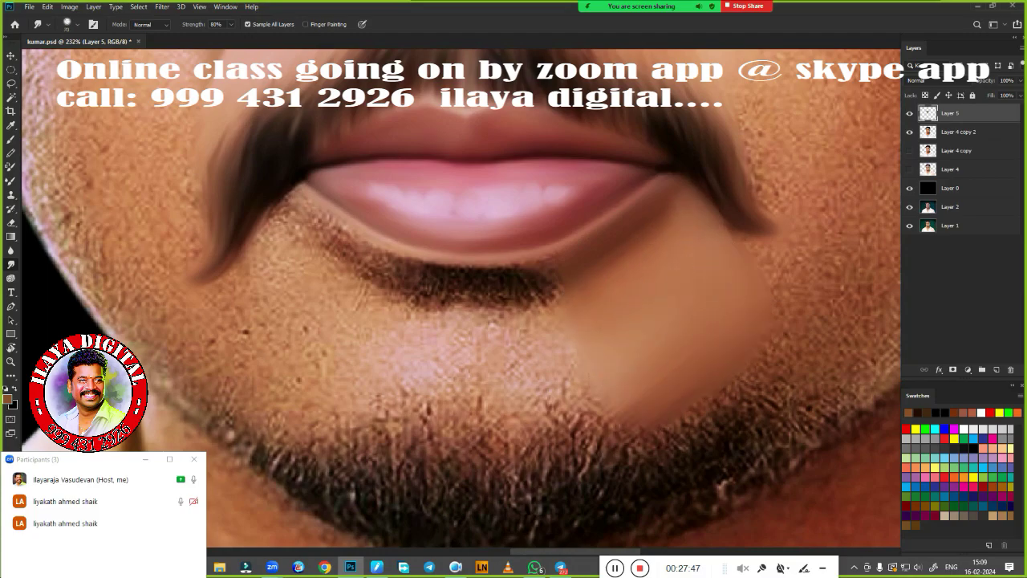
pyautogui.moveTo(294, 385)
pyautogui.mouseDown()
pyautogui.moveTo(333, 297)
pyautogui.moveTo(279, 234)
pyautogui.moveTo(397, 273)
pyautogui.moveTo(301, 211)
pyautogui.mouseUp()
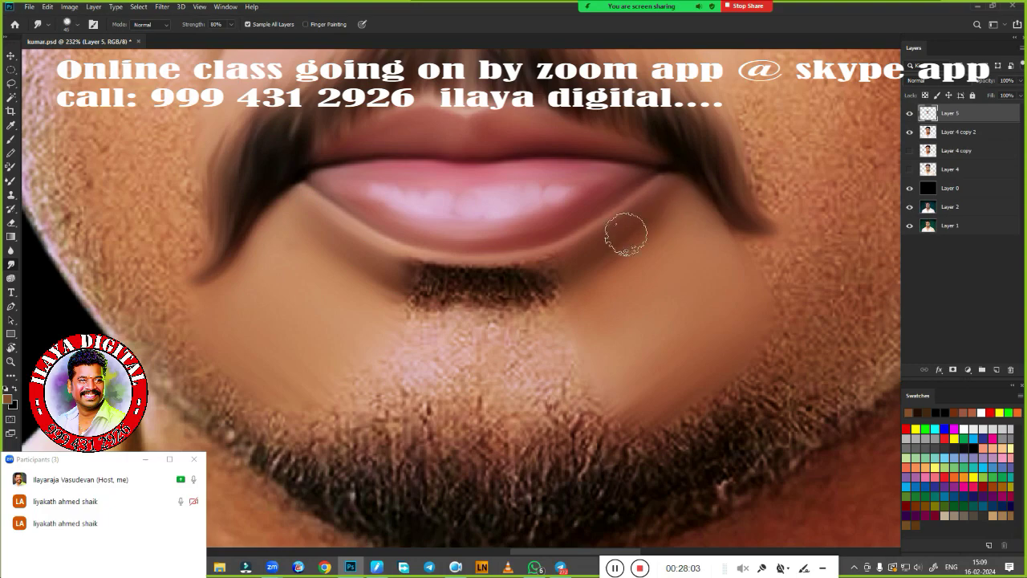
pyautogui.moveTo(747, 349)
pyautogui.mouseDown()
pyautogui.moveTo(438, 347)
pyautogui.moveTo(607, 322)
pyautogui.moveTo(607, 401)
pyautogui.moveTo(394, 421)
pyautogui.moveTo(403, 401)
pyautogui.mouseUp()
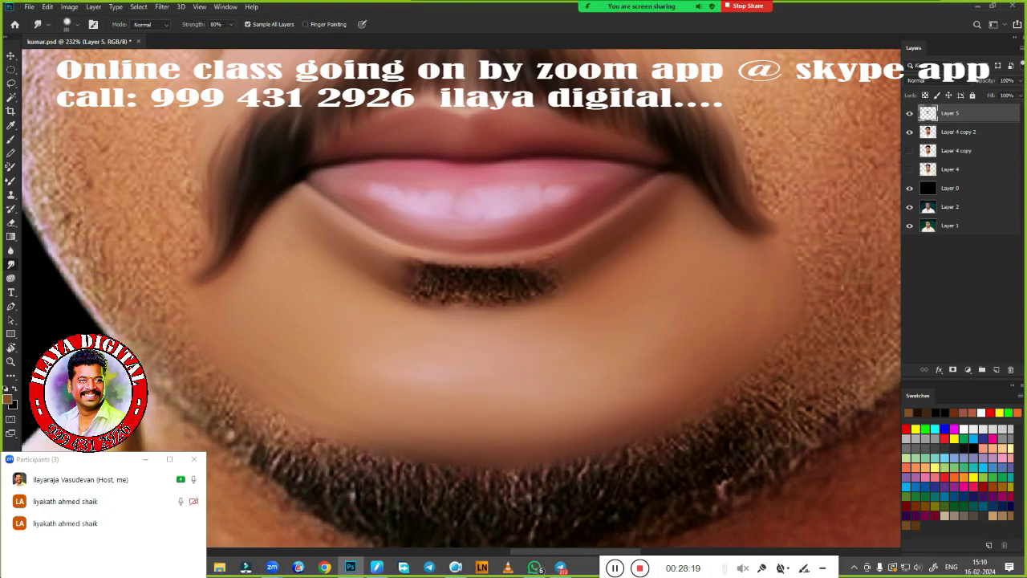
# Smudge the hair patch below the lower lip
pyautogui.press('e')
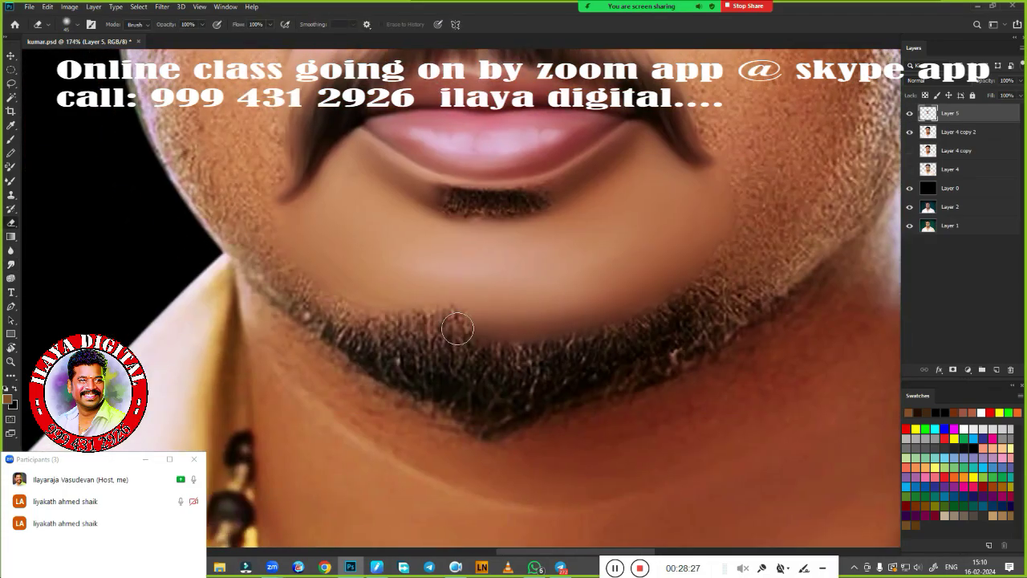
pyautogui.scroll(-2, 449, 345)
pyautogui.press('r')
pyautogui.scroll(2, 544, 138)
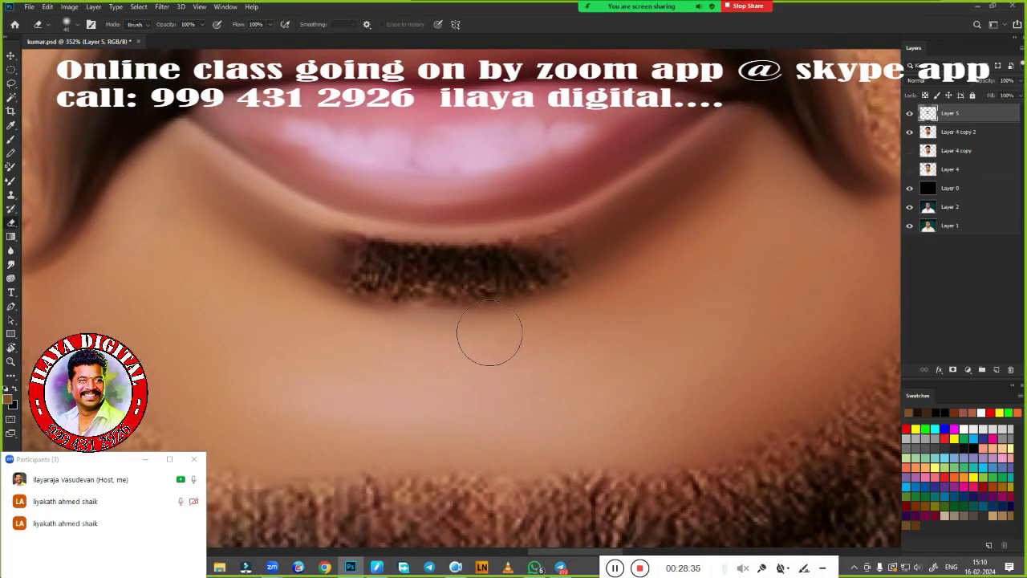
pyautogui.moveTo(488, 335)
pyautogui.mouseDown()
pyautogui.moveTo(367, 256)
pyautogui.moveTo(571, 288)
pyautogui.moveTo(369, 241)
pyautogui.mouseUp()
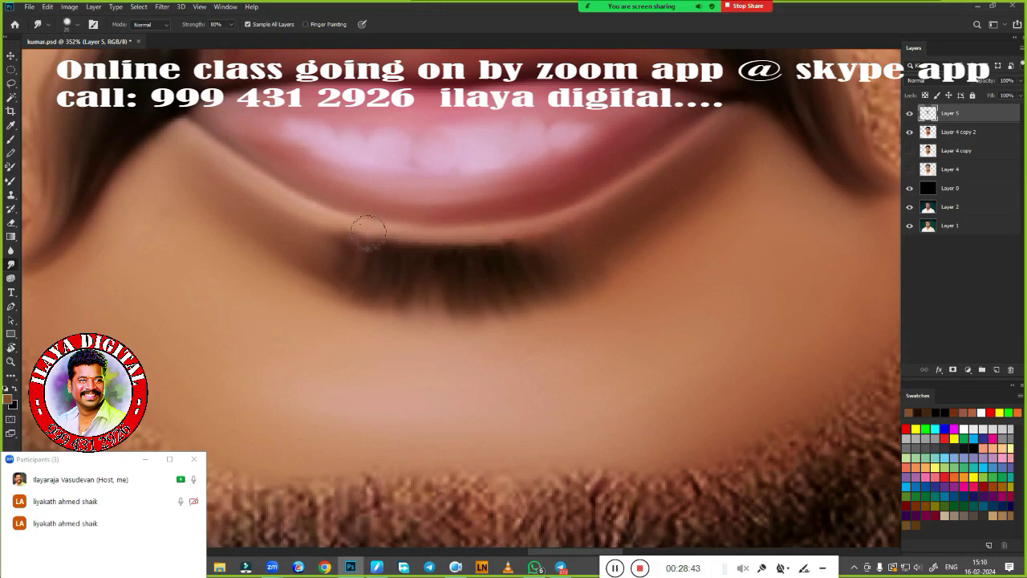
# Streak the chin beard upward along its right, upper-left, central and lower parts
pyautogui.scroll(-3, 514, 321)
pyautogui.scroll(2, 513, 321)
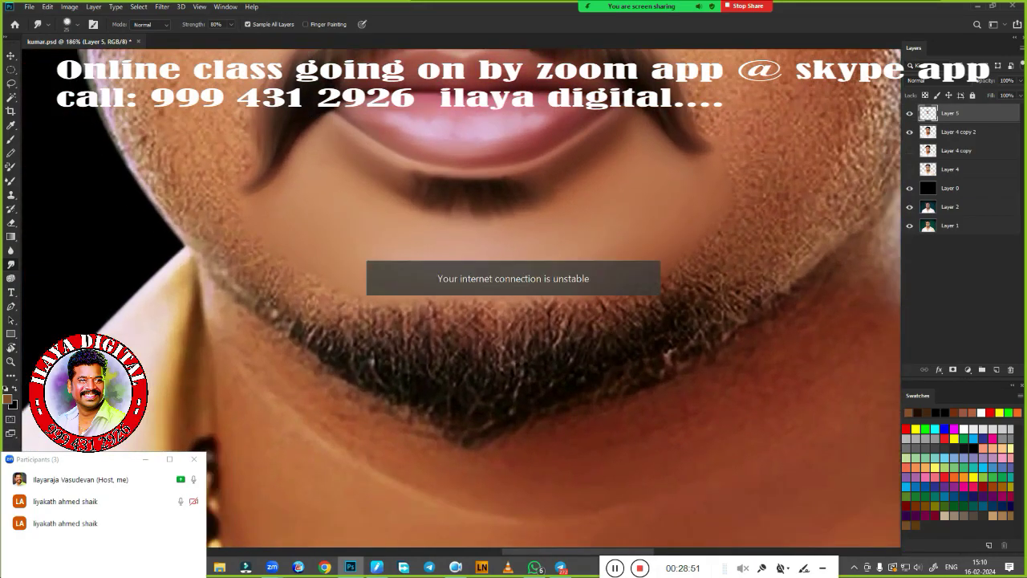
pyautogui.scroll(1, 607, 353)
pyautogui.moveTo(571, 353); pyautogui.dragTo(607, 269)
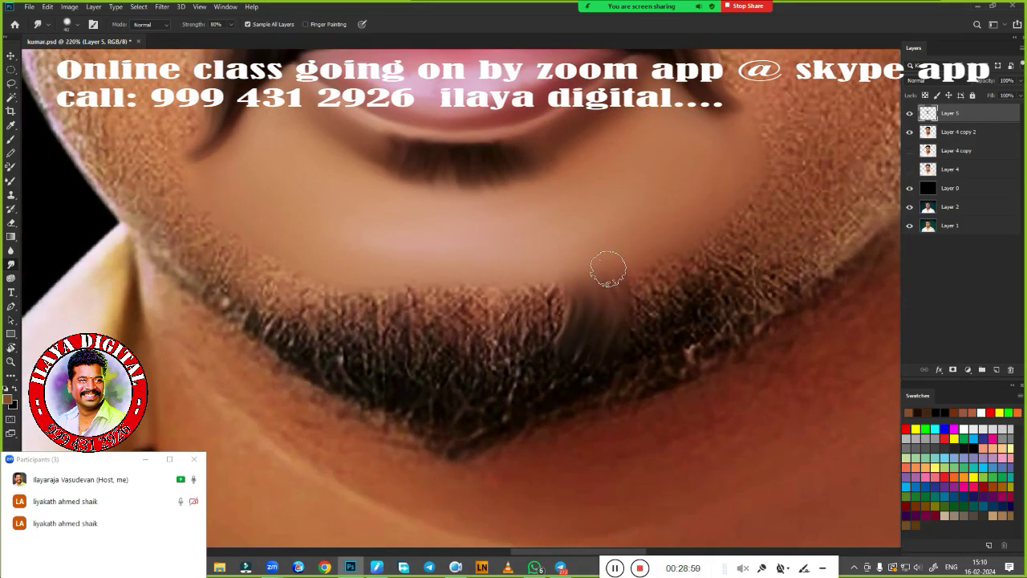
pyautogui.moveTo(253, 321)
pyautogui.mouseDown()
pyautogui.moveTo(387, 282)
pyautogui.moveTo(565, 277)
pyautogui.mouseUp()
pyautogui.moveTo(265, 329)
pyautogui.mouseDown()
pyautogui.moveTo(411, 401)
pyautogui.moveTo(546, 370)
pyautogui.mouseUp()
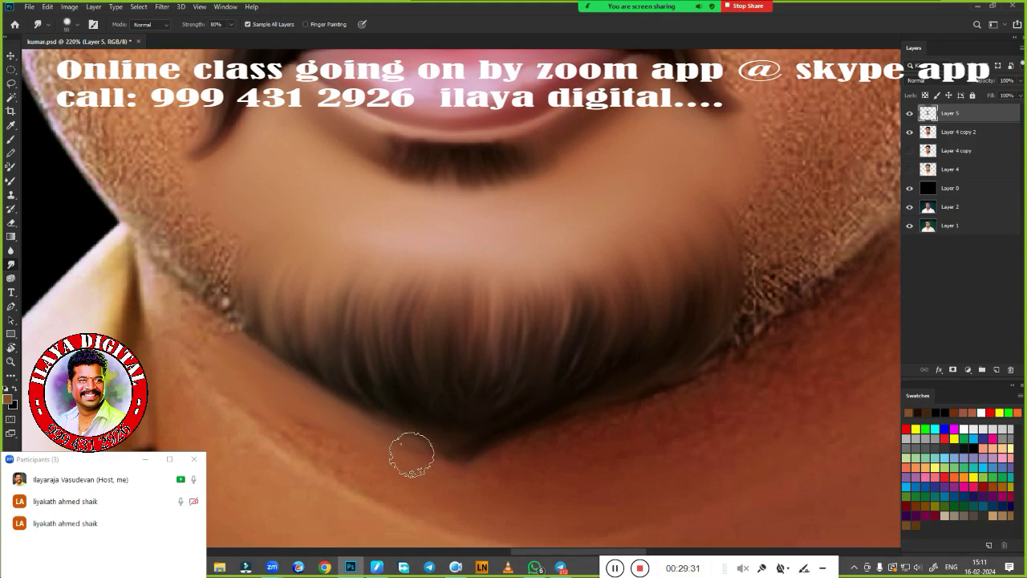
# Smooth the stubble edge along the jawline and the left jaw beside the beard
pyautogui.keyDown('alt'); pyautogui.scroll(-3, 469, 457); pyautogui.keyUp('alt')
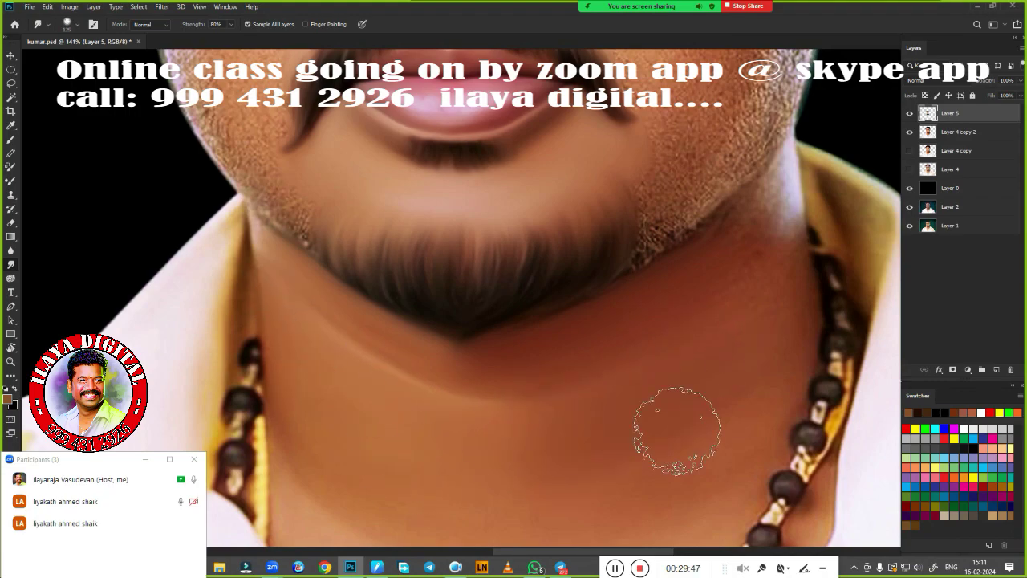
pyautogui.keyDown('alt'); pyautogui.scroll(2, 621, 298); pyautogui.keyUp('alt')
pyautogui.moveTo(568, 392); pyautogui.dragTo(630, 357)
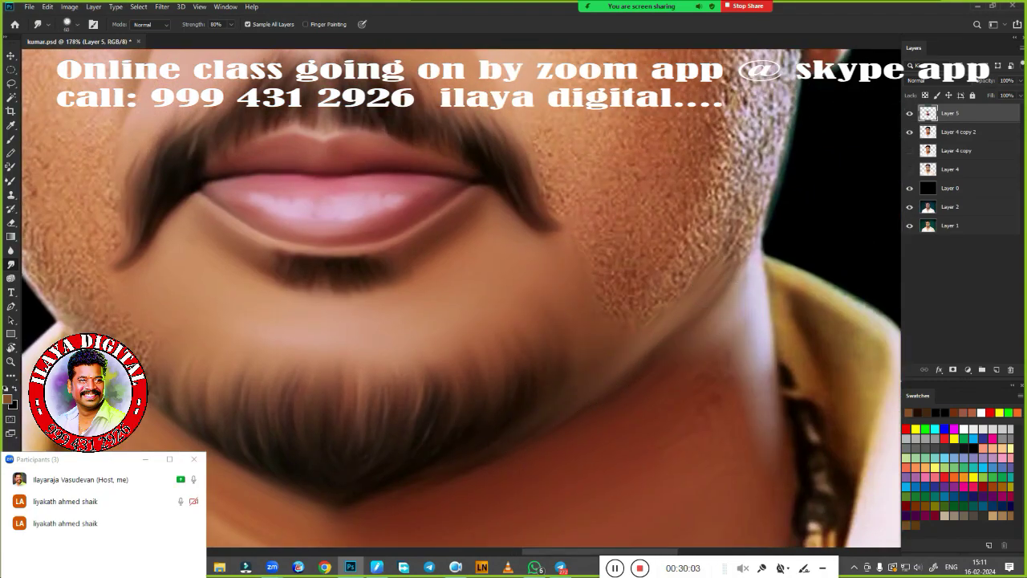
pyautogui.moveTo(303, 421); pyautogui.dragTo(608, 341)
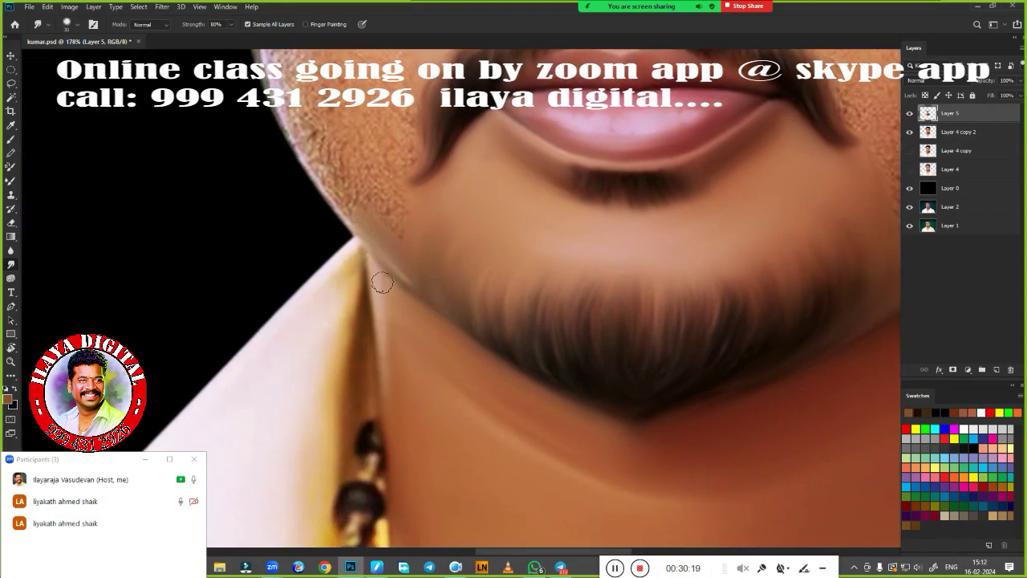
pyautogui.scroll(-5, 586, 341)
pyautogui.scroll(3, 594, 335)
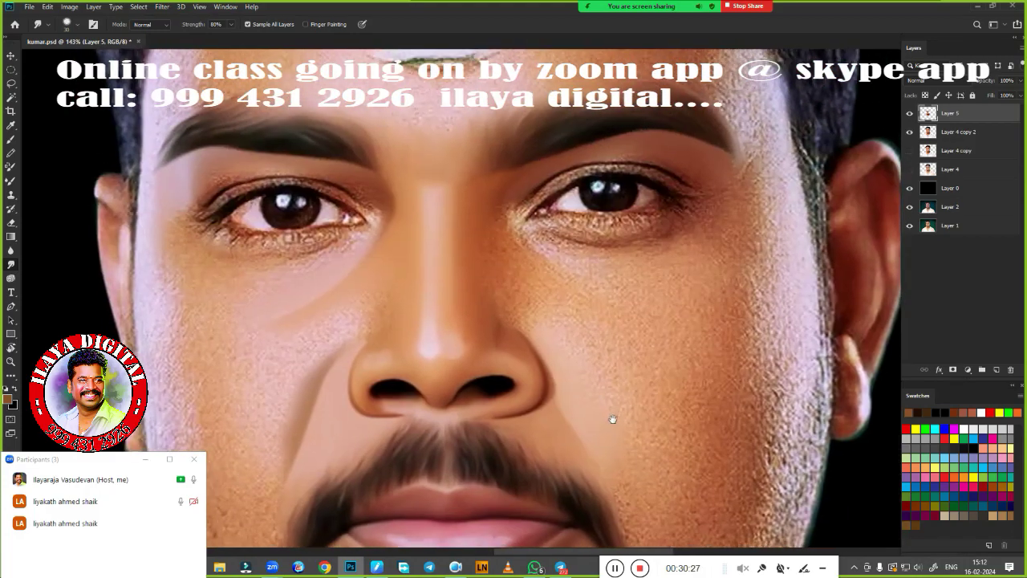
pyautogui.scroll(1, 594, 321)
pyautogui.scroll(-3, 562, 298)
# Close the Pen path under the right-hand eye and turn it into a selection
pyautogui.press('p')
pyautogui.scroll(3, 562, 299)
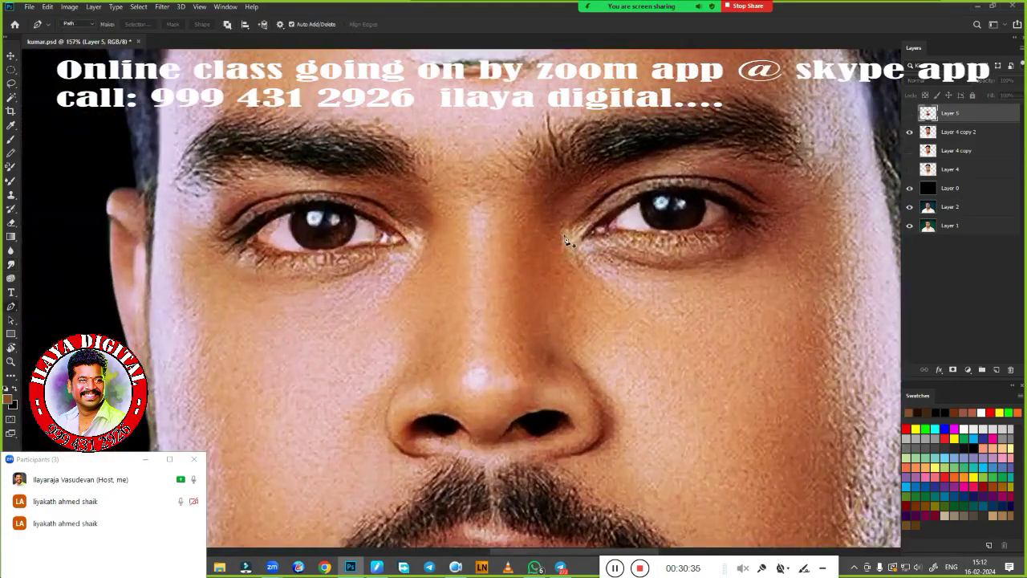
pyautogui.moveTo(712, 320); pyautogui.dragTo(796, 296)
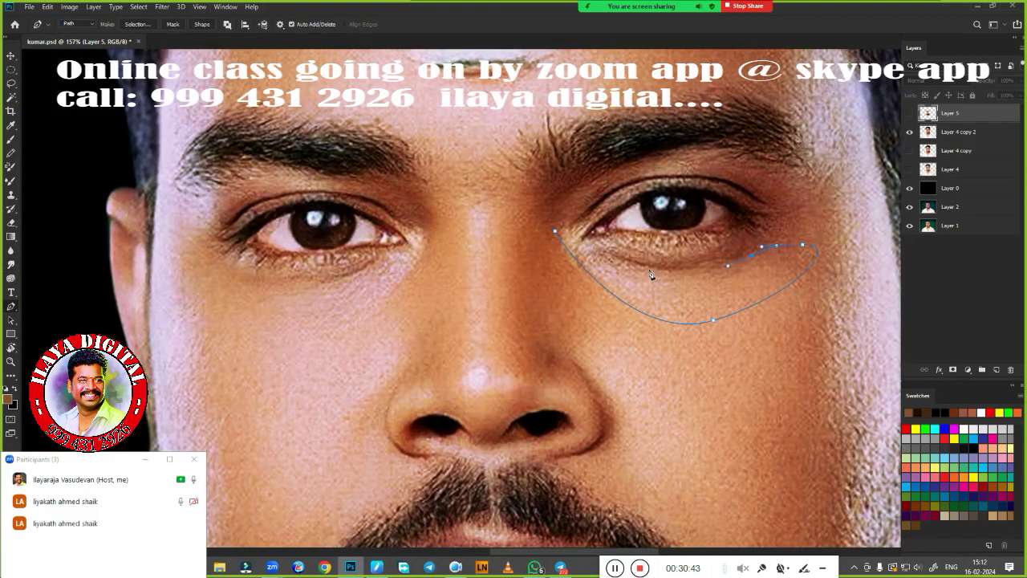
pyautogui.scroll(3, 514, 321)
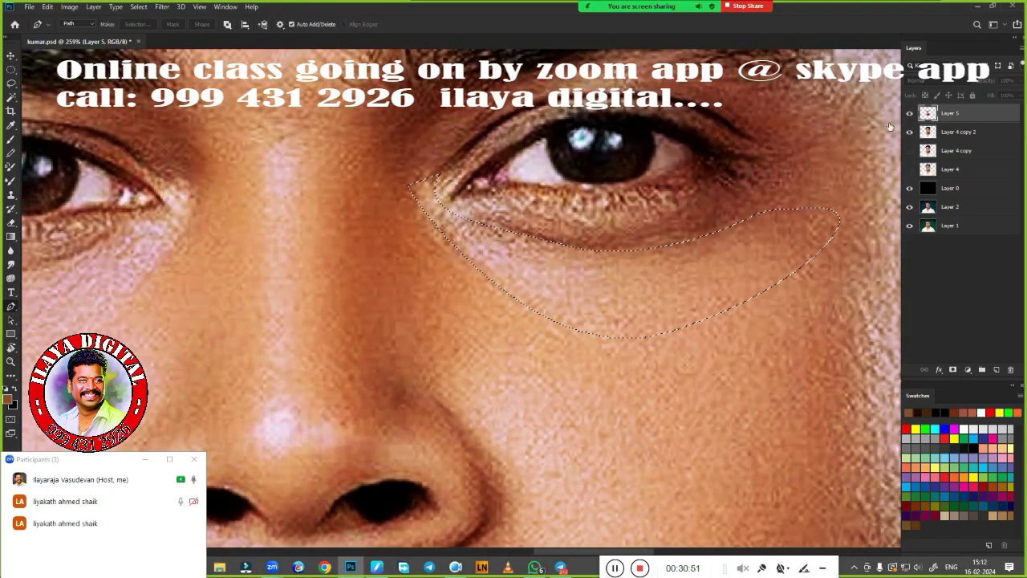
pyautogui.rightClick(515, 330)
pyautogui.press('Return')
# Blend the under-eye skin with an enlarged Mixer Brush inside the selection, then deselect
pyautogui.press('b')
pyautogui.moveTo(481, 337)
pyautogui.mouseDown()
pyautogui.moveTo(727, 259)
pyautogui.moveTo(514, 305)
pyautogui.moveTo(704, 298)
pyautogui.moveTo(557, 252)
pyautogui.mouseUp()
pyautogui.press(']')
pyautogui.press(']')
pyautogui.press(']')
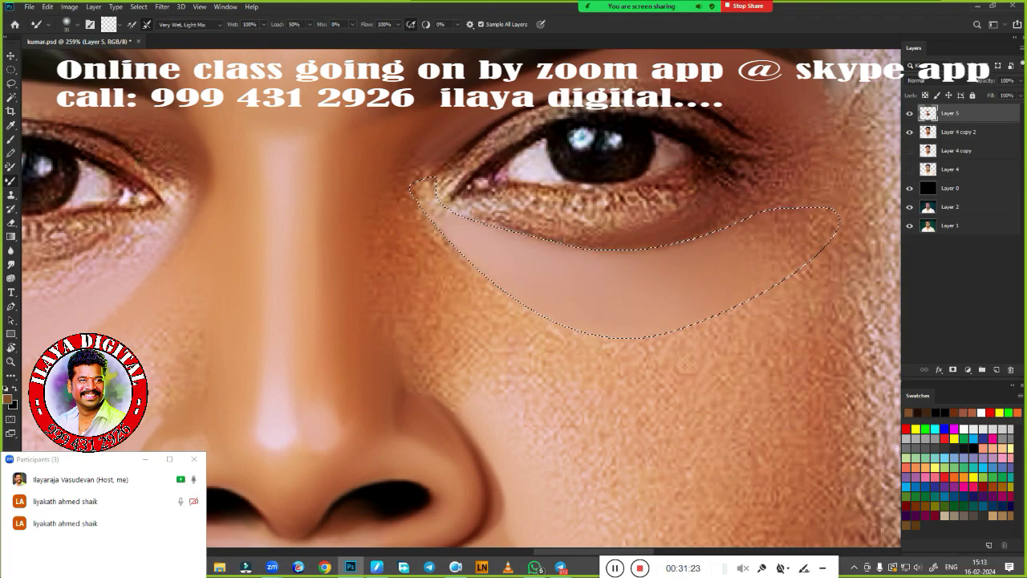
pyautogui.moveTo(513, 229); pyautogui.dragTo(634, 241)
pyautogui.moveTo(562, 241); pyautogui.dragTo(666, 241)
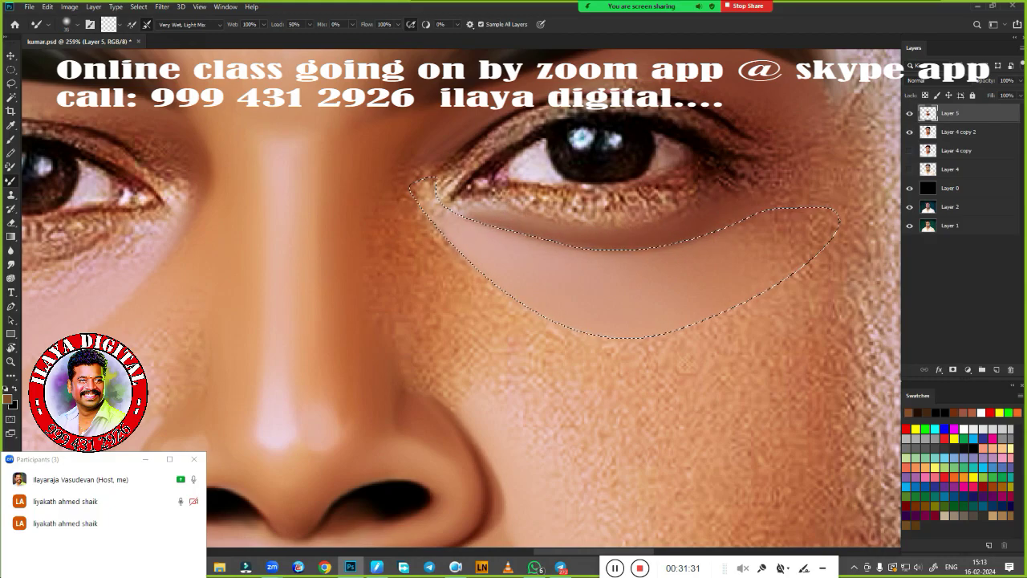
pyautogui.moveTo(449, 241)
pyautogui.mouseDown()
pyautogui.moveTo(562, 337)
pyautogui.moveTo(699, 332)
pyautogui.mouseUp()
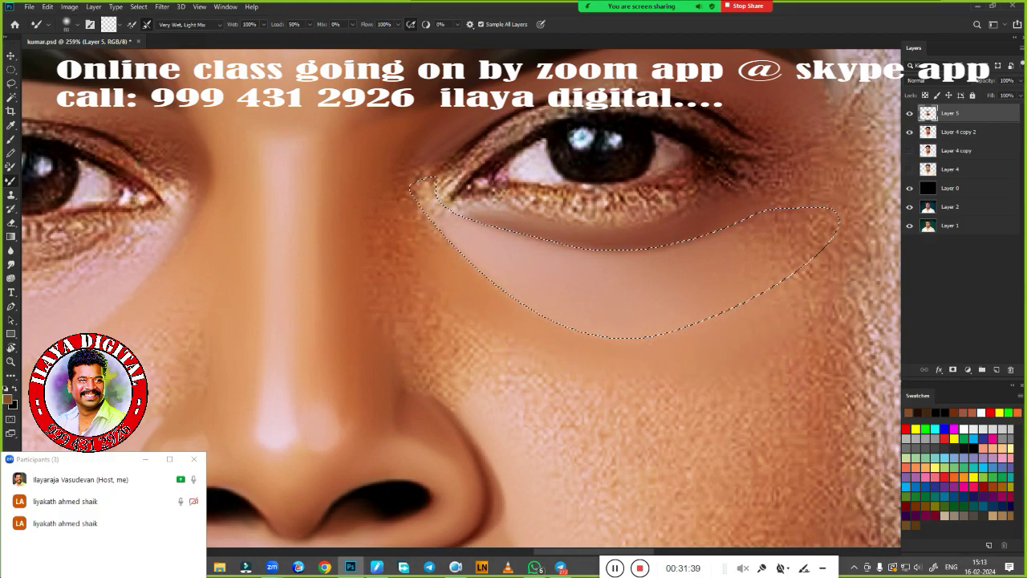
pyautogui.hotkey('ctrl', 'd')
pyautogui.scroll(-5, 624, 345)
# Smudge the skin beside the eye, the inner corner, lower lid and upper lid line smooth
pyautogui.scroll(4, 625, 344)
pyautogui.press('e')
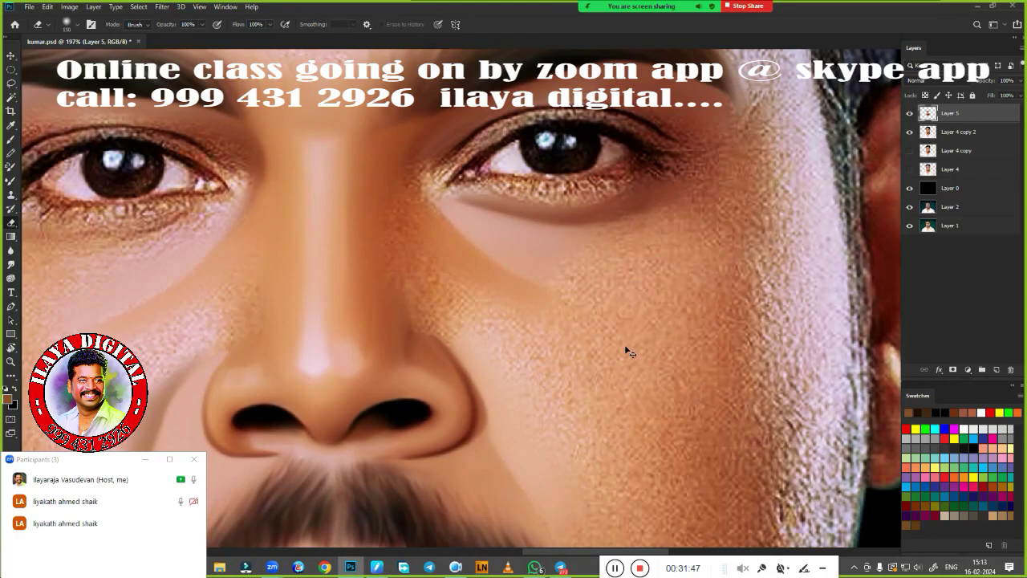
pyautogui.scroll(-4, 599, 337)
pyautogui.scroll(6, 597, 345)
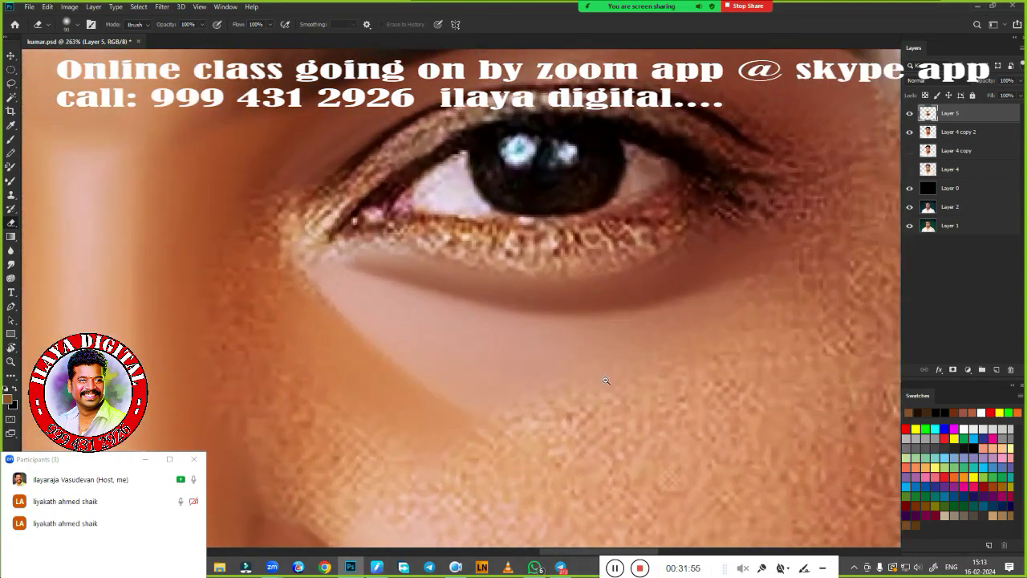
pyautogui.press('r')
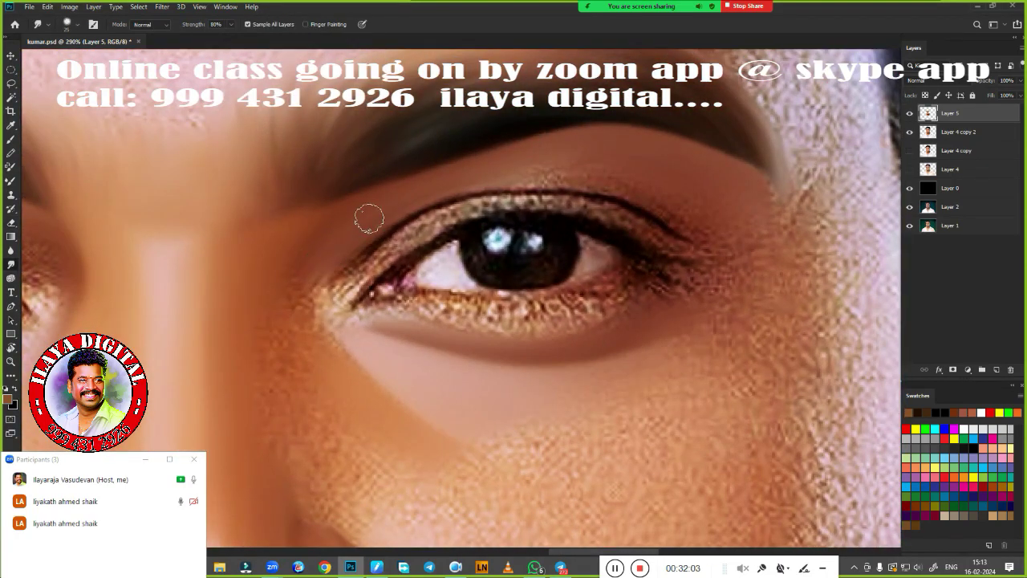
pyautogui.moveTo(756, 218); pyautogui.dragTo(720, 259)
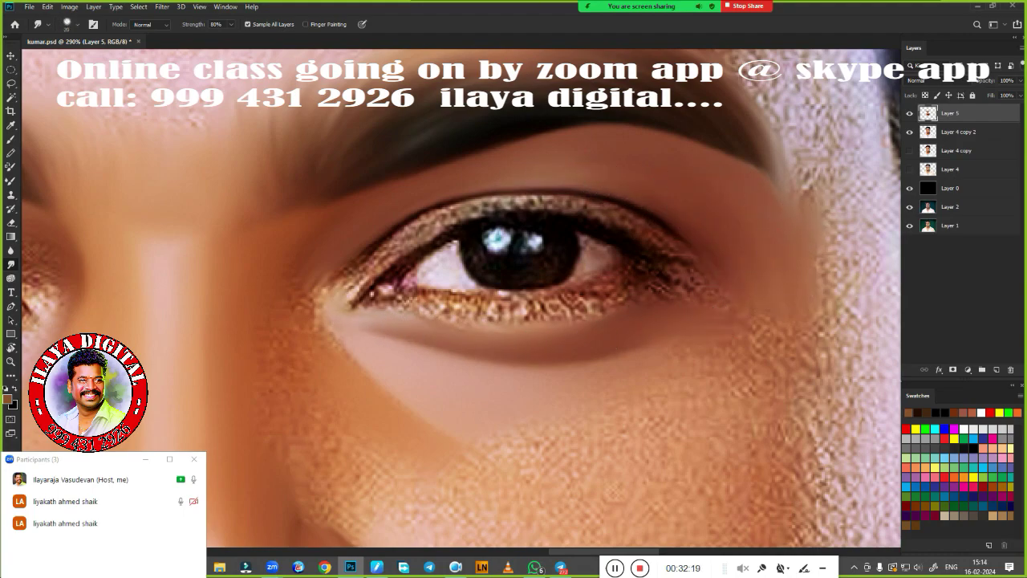
pyautogui.moveTo(348, 312); pyautogui.dragTo(381, 257)
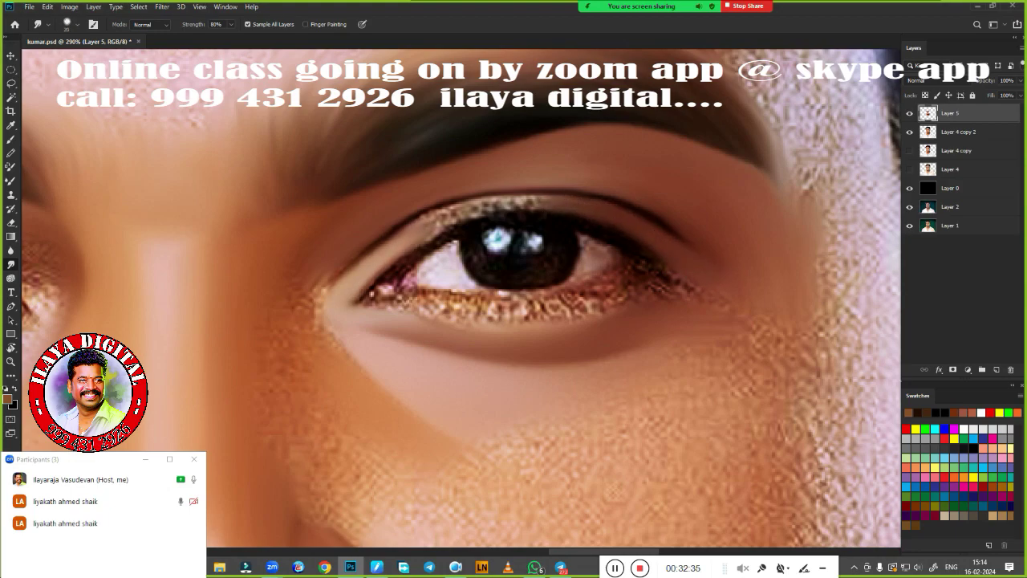
pyautogui.moveTo(384, 251)
pyautogui.mouseDown()
pyautogui.moveTo(473, 210)
pyautogui.moveTo(569, 197)
pyautogui.mouseUp()
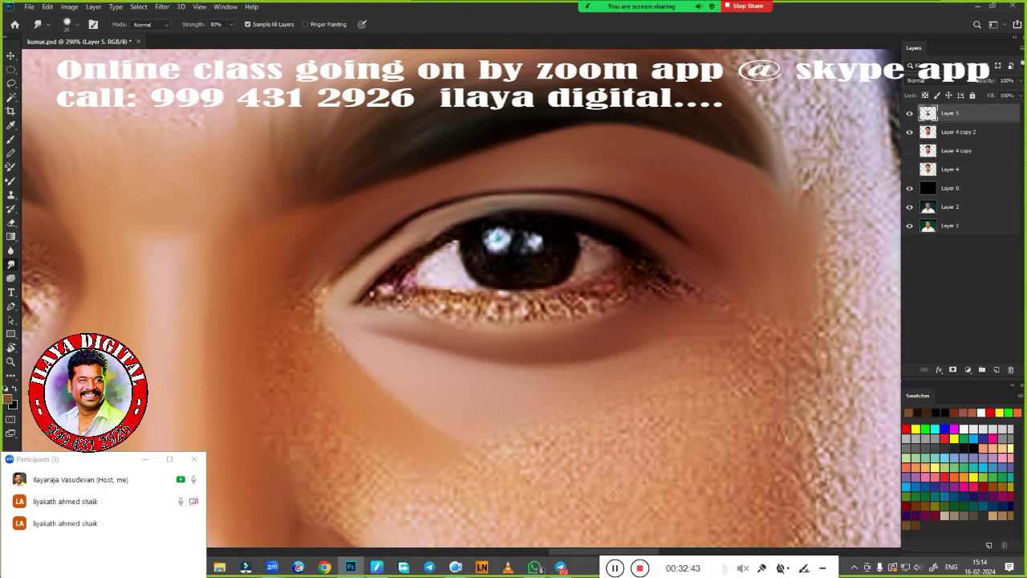
# Blend the upper eyelid with the Mixer Brush and darken its crease line
pyautogui.press('b')
pyautogui.scroll(3, 734, 253)
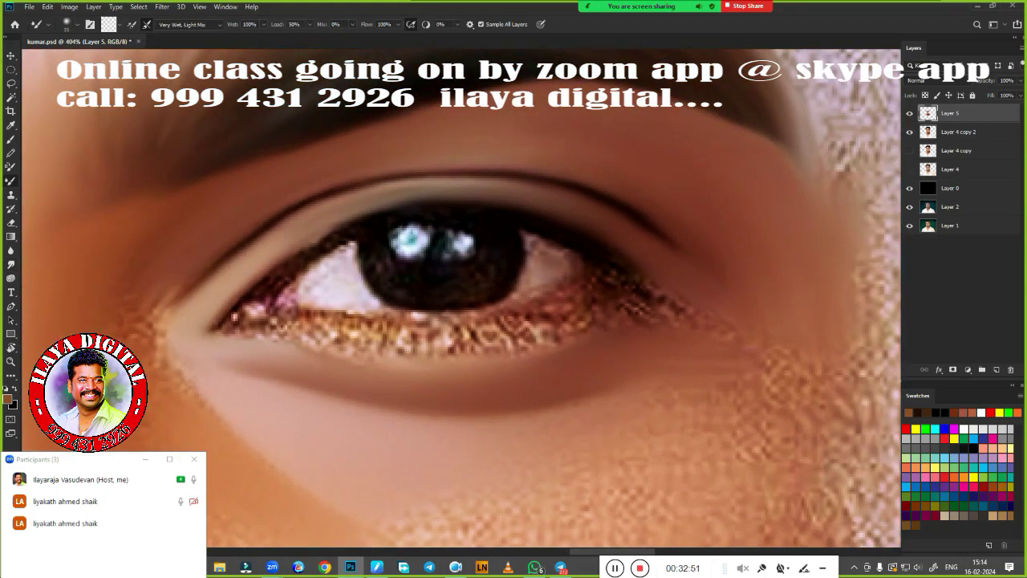
pyautogui.moveTo(322, 215)
pyautogui.mouseDown()
pyautogui.moveTo(506, 200)
pyautogui.moveTo(666, 239)
pyautogui.mouseUp()
pyautogui.moveTo(270, 219); pyautogui.dragTo(219, 262)
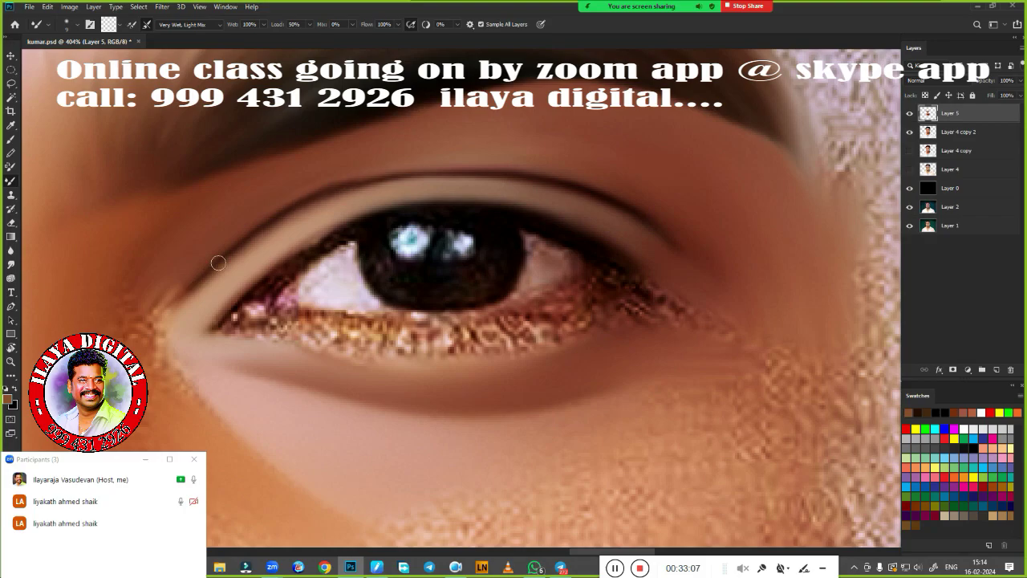
pyautogui.moveTo(603, 196)
pyautogui.mouseDown()
pyautogui.moveTo(509, 172)
pyautogui.moveTo(383, 174)
pyautogui.mouseUp()
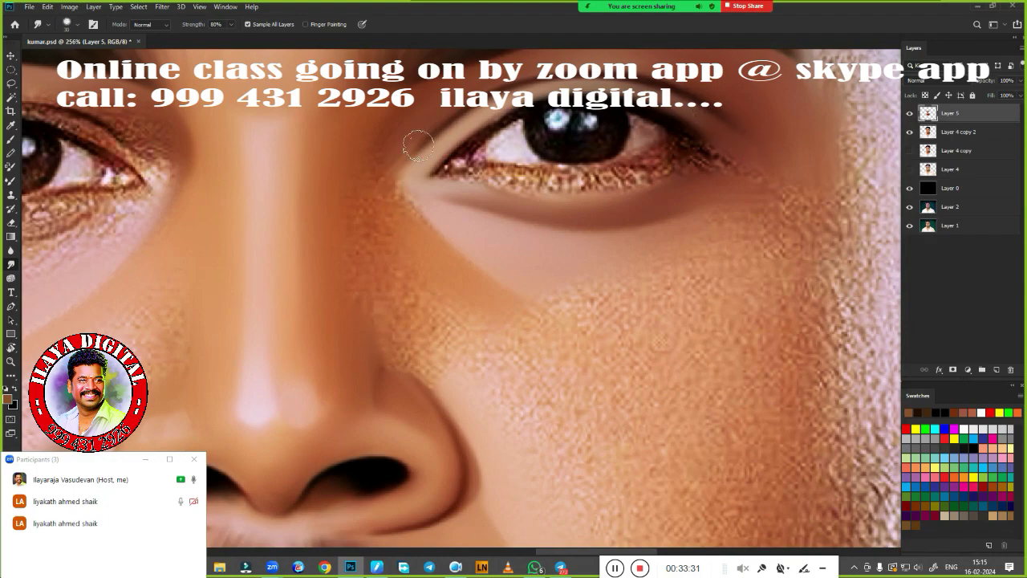
# Smudge away the speckled texture under the eye, beside the nose, and across the cheeks and jaw
pyautogui.moveTo(516, 310)
pyautogui.mouseDown()
pyautogui.moveTo(663, 264)
pyautogui.moveTo(626, 321)
pyautogui.mouseUp()
pyautogui.moveTo(394, 348)
pyautogui.mouseDown()
pyautogui.moveTo(394, 297)
pyautogui.moveTo(374, 240)
pyautogui.mouseUp()
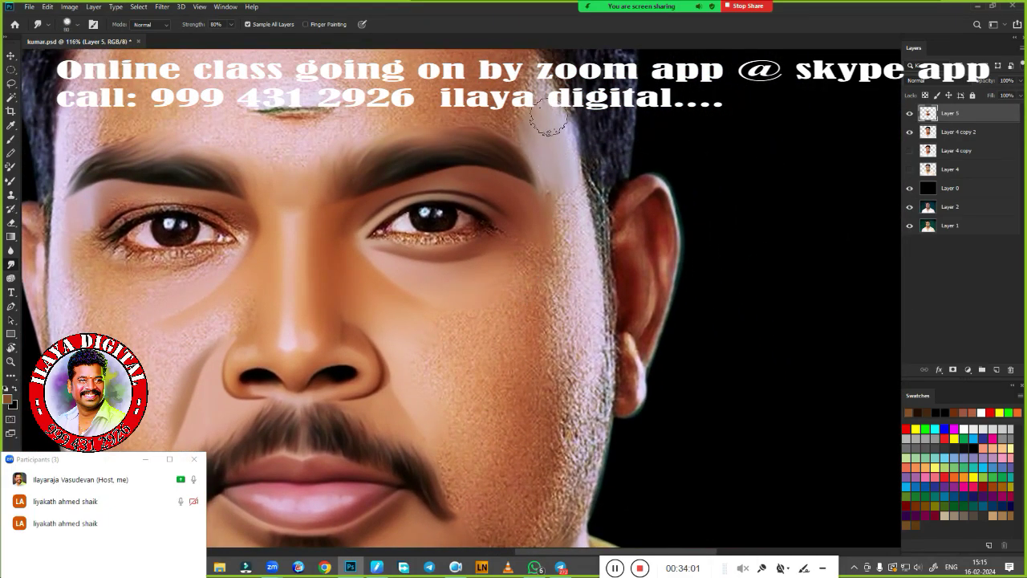
pyautogui.moveTo(549, 119); pyautogui.dragTo(601, 361)
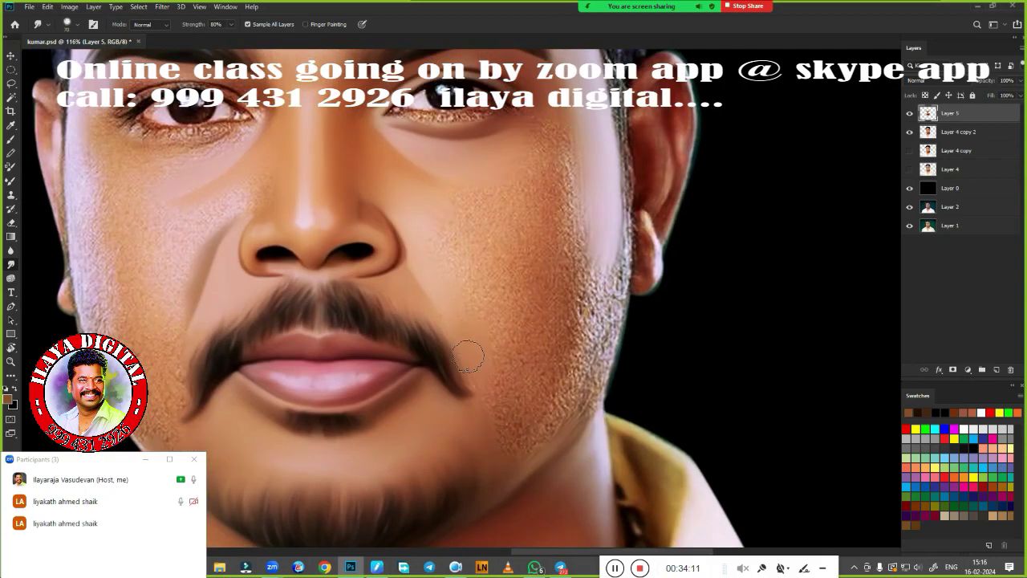
pyautogui.moveTo(568, 257); pyautogui.dragTo(550, 355)
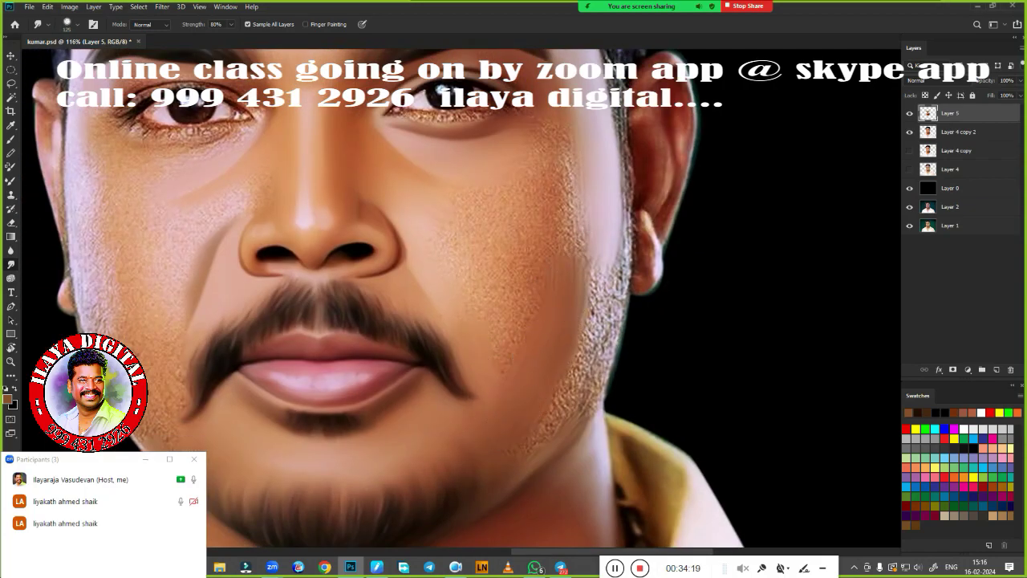
pyautogui.moveTo(558, 167)
pyautogui.mouseDown()
pyautogui.moveTo(568, 241)
pyautogui.moveTo(548, 291)
pyautogui.mouseUp()
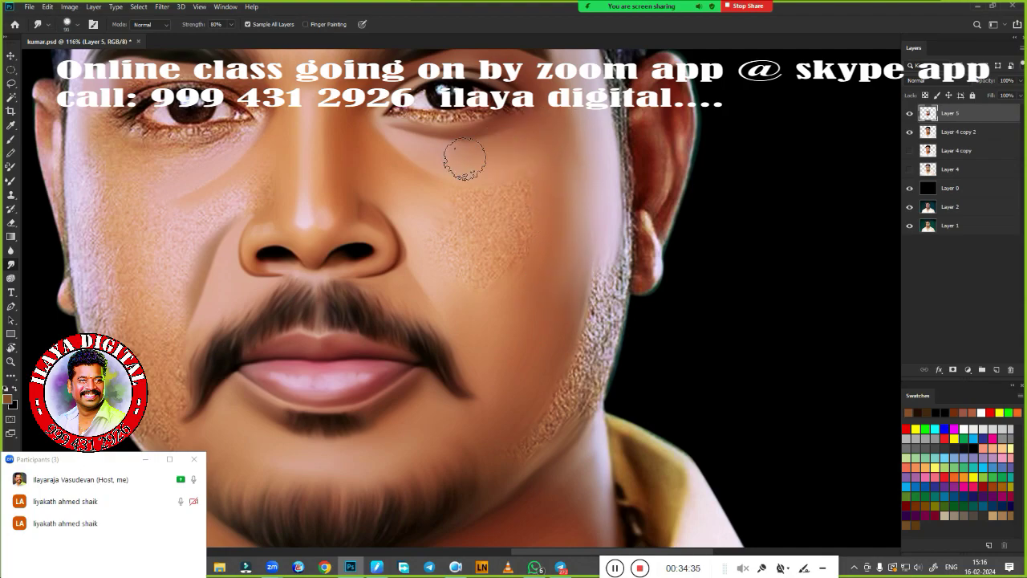
pyautogui.moveTo(481, 257)
pyautogui.mouseDown()
pyautogui.moveTo(471, 230)
pyautogui.moveTo(481, 281)
pyautogui.mouseUp()
pyautogui.moveTo(614, 236); pyautogui.dragTo(595, 351)
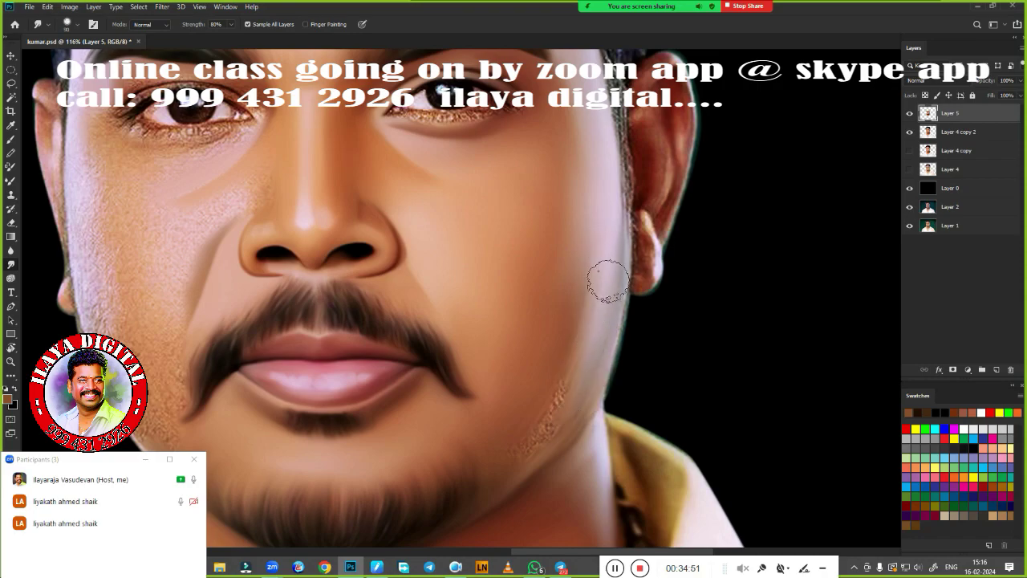
pyautogui.keyDown('ctrl'); pyautogui.click(928, 133); pyautogui.keyUp('ctrl')
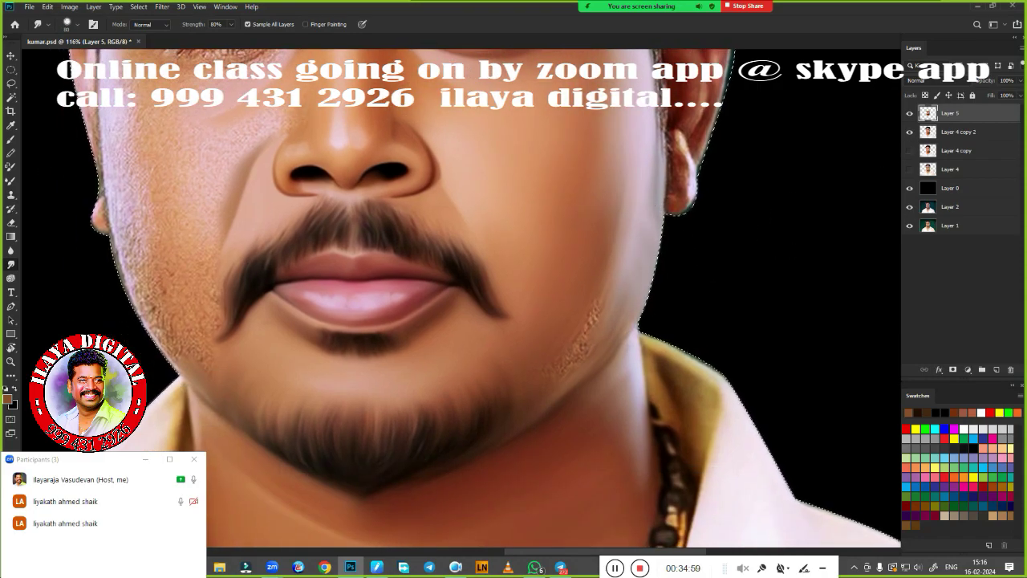
pyautogui.moveTo(624, 241)
pyautogui.mouseDown()
pyautogui.moveTo(591, 337)
pyautogui.moveTo(539, 375)
pyautogui.moveTo(557, 349)
pyautogui.moveTo(554, 401)
pyautogui.mouseUp()
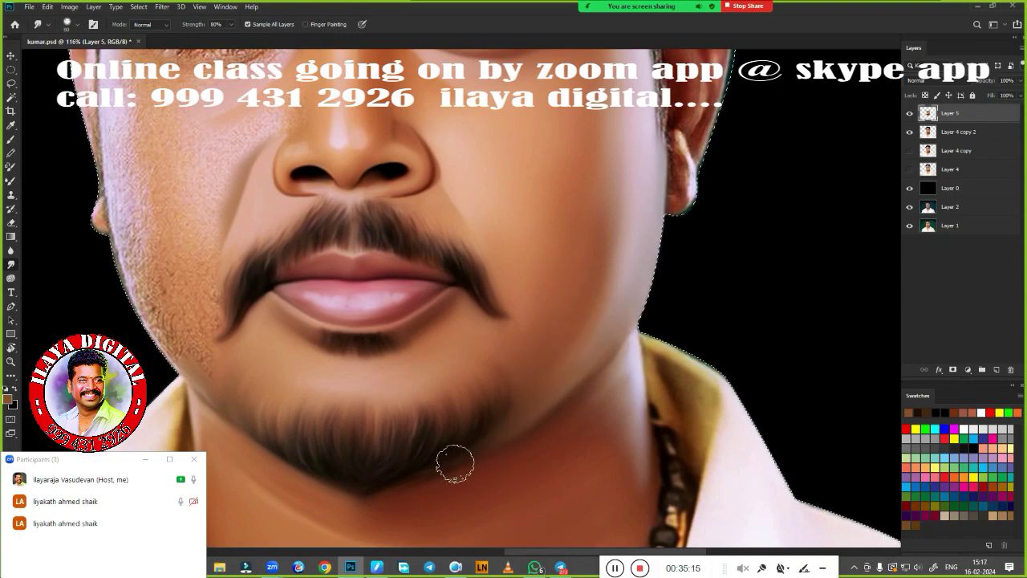
# Smudge the ear's rim, lobe and edge smooth, plus the hair strands in front of it
pyautogui.scroll(-2, 636, 459)
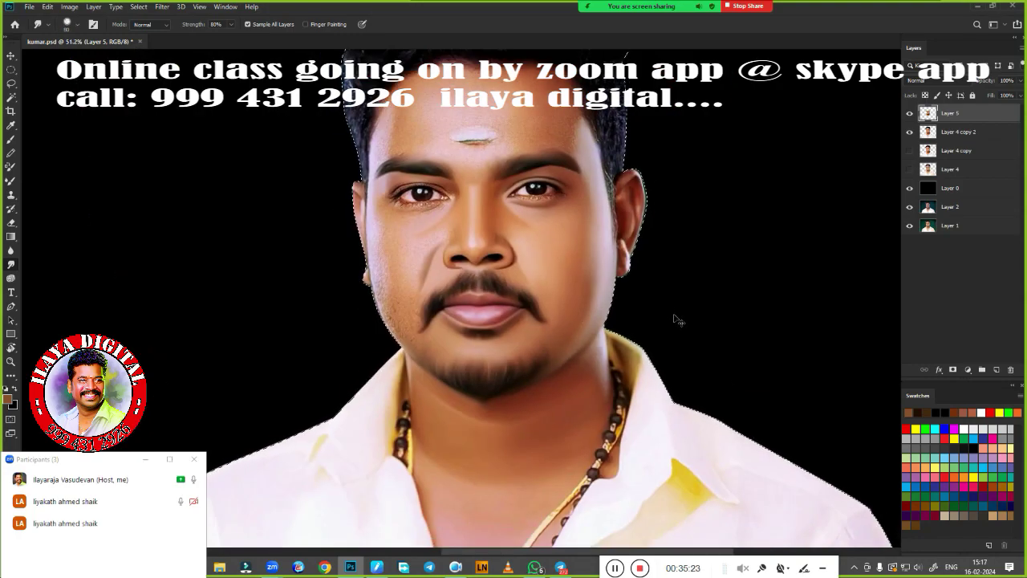
pyautogui.scroll(1, 566, 276)
pyautogui.scroll(3, 565, 275)
pyautogui.scroll(2, 566, 275)
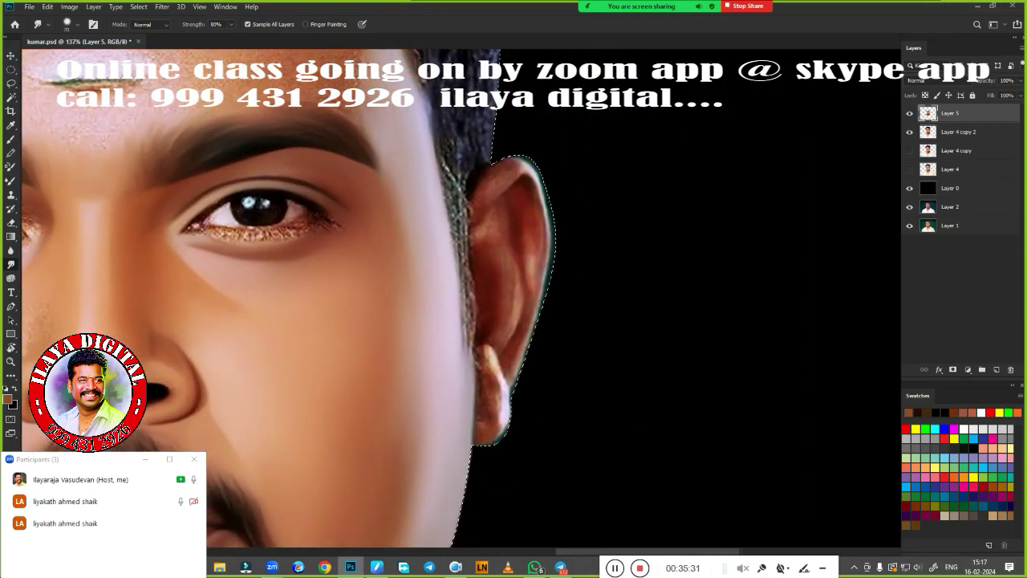
pyautogui.moveTo(525, 160); pyautogui.dragTo(557, 260)
pyautogui.moveTo(554, 176); pyautogui.dragTo(514, 418)
pyautogui.moveTo(514, 370)
pyautogui.mouseDown()
pyautogui.moveTo(498, 438)
pyautogui.moveTo(480, 382)
pyautogui.mouseUp()
pyautogui.moveTo(461, 156)
pyautogui.mouseDown()
pyautogui.moveTo(474, 361)
pyautogui.moveTo(460, 234)
pyautogui.moveTo(480, 260)
pyautogui.moveTo(522, 275)
pyautogui.moveTo(465, 415)
pyautogui.mouseUp()
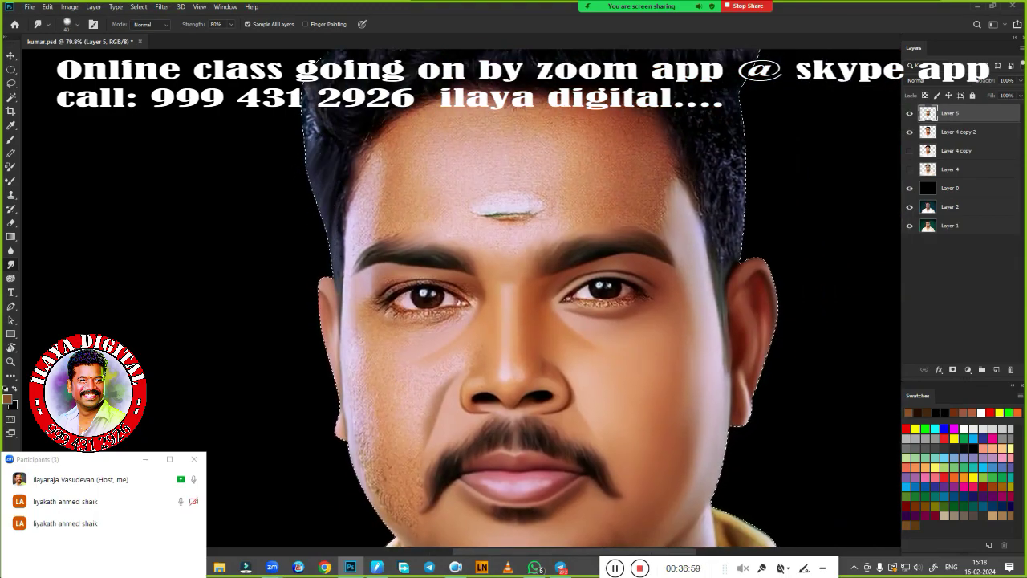
# Smooth the speckled skin beside the moustache and up the lower cheek
pyautogui.scroll(3, 582, 340)
pyautogui.hscroll(-3, 582, 339)
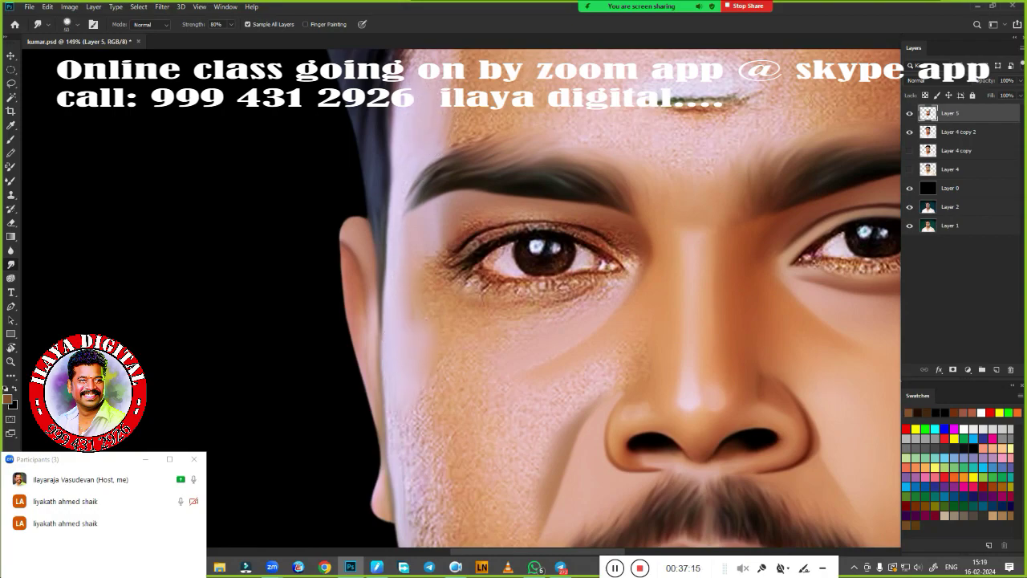
pyautogui.scroll(-3, 385, 160)
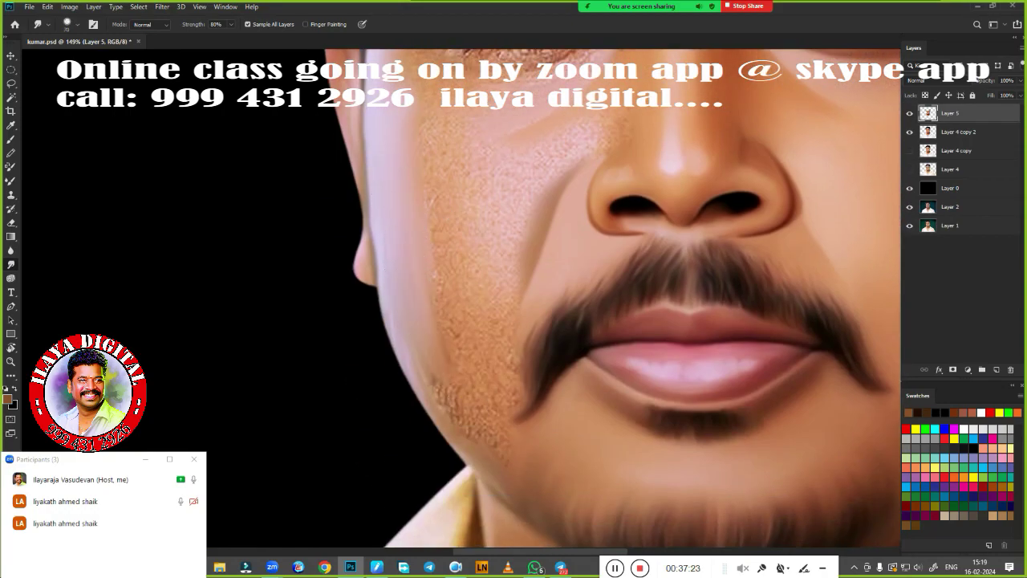
pyautogui.moveTo(421, 337); pyautogui.dragTo(501, 404)
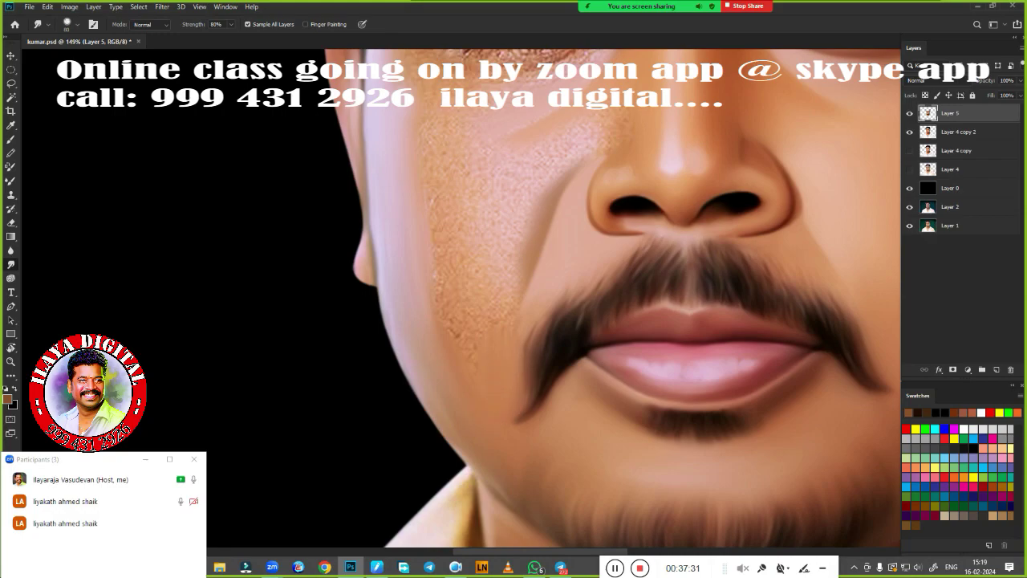
pyautogui.moveTo(462, 345)
pyautogui.mouseDown()
pyautogui.moveTo(454, 298)
pyautogui.moveTo(472, 275)
pyautogui.mouseUp()
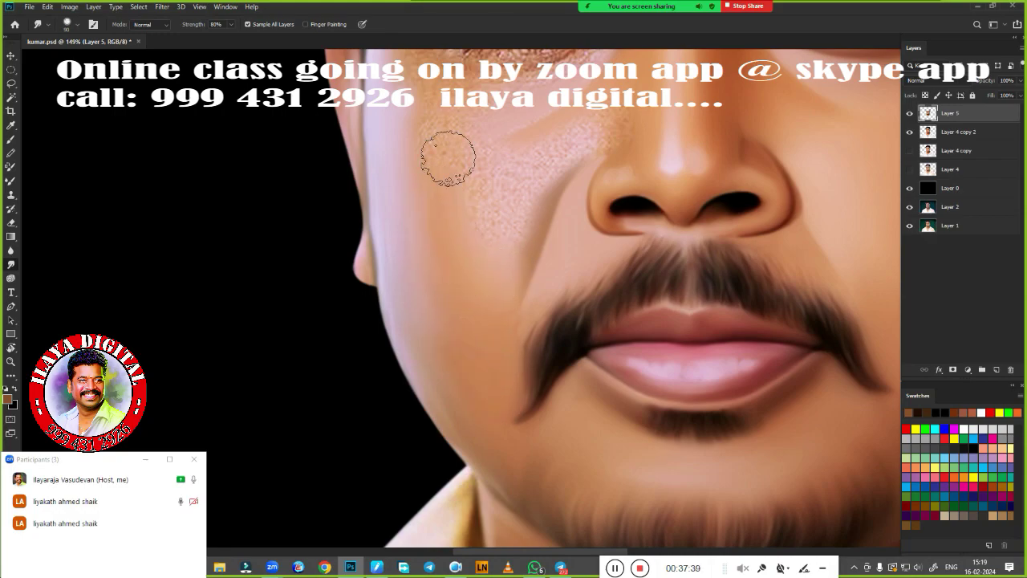
pyautogui.scroll(-2, 448, 157)
pyautogui.scroll(-2, 448, 157)
pyautogui.scroll(3, 597, 259)
pyautogui.scroll(2, 667, 331)
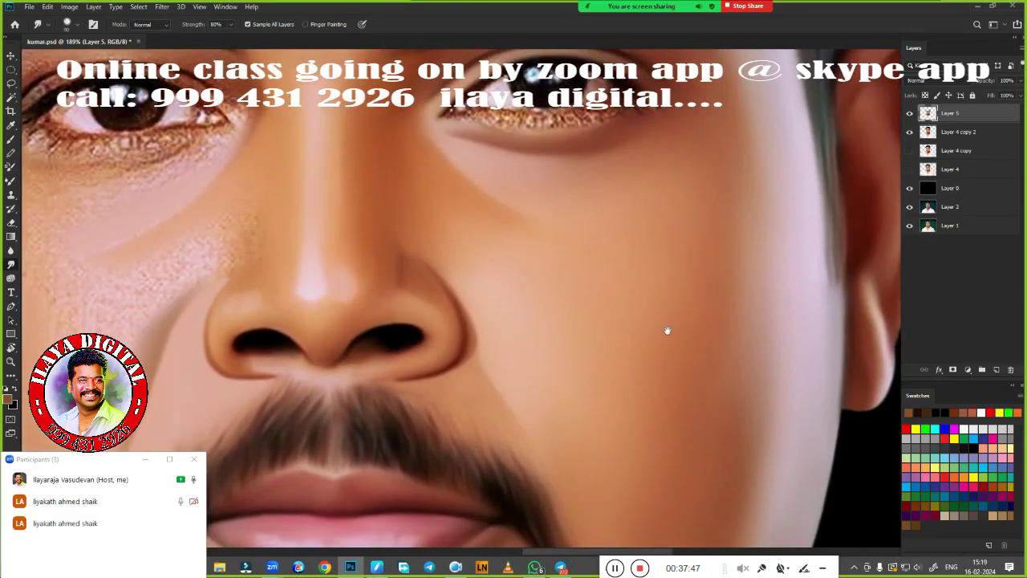
pyautogui.hscroll(-5, 667, 330)
# Blend the under-eye skin with a smaller Mixer Brush inside the eye-path selection, then deselect
pyautogui.scroll(1, 654, 239)
pyautogui.press('p')
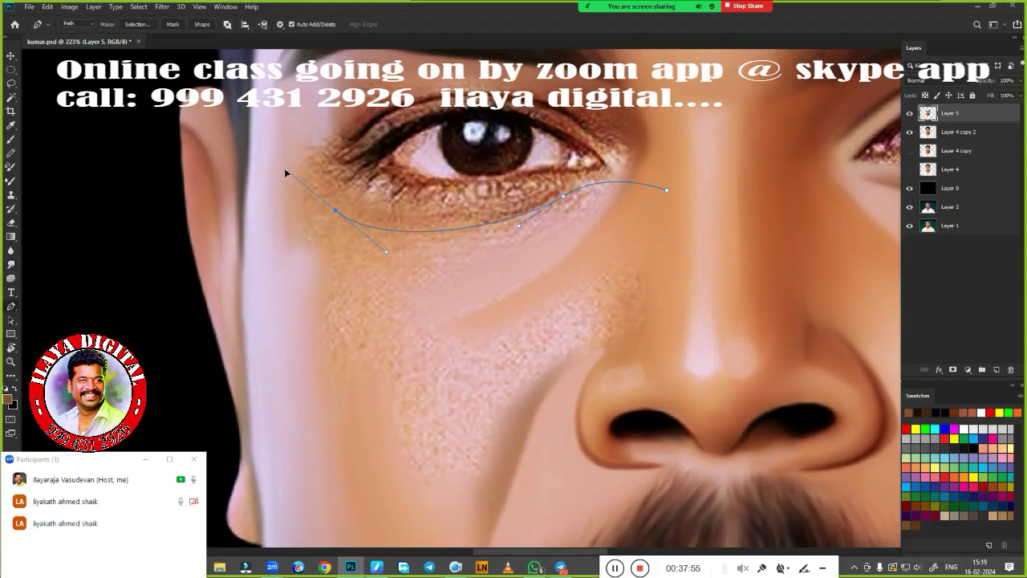
pyautogui.scroll(-2, 660, 264)
pyautogui.hotkey('ctrl', 'Return')
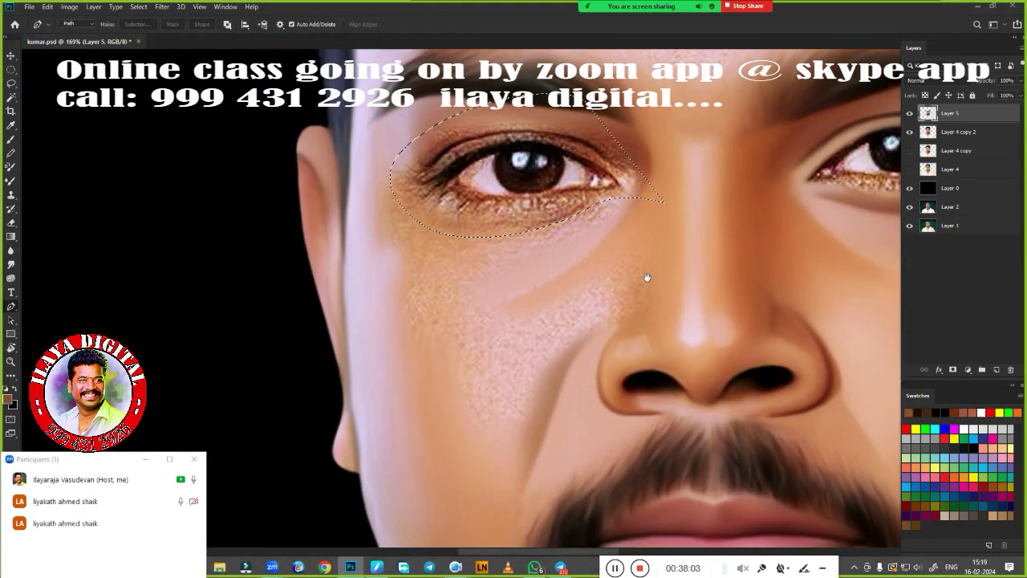
pyautogui.press('b')
pyautogui.scroll(3, 562, 255)
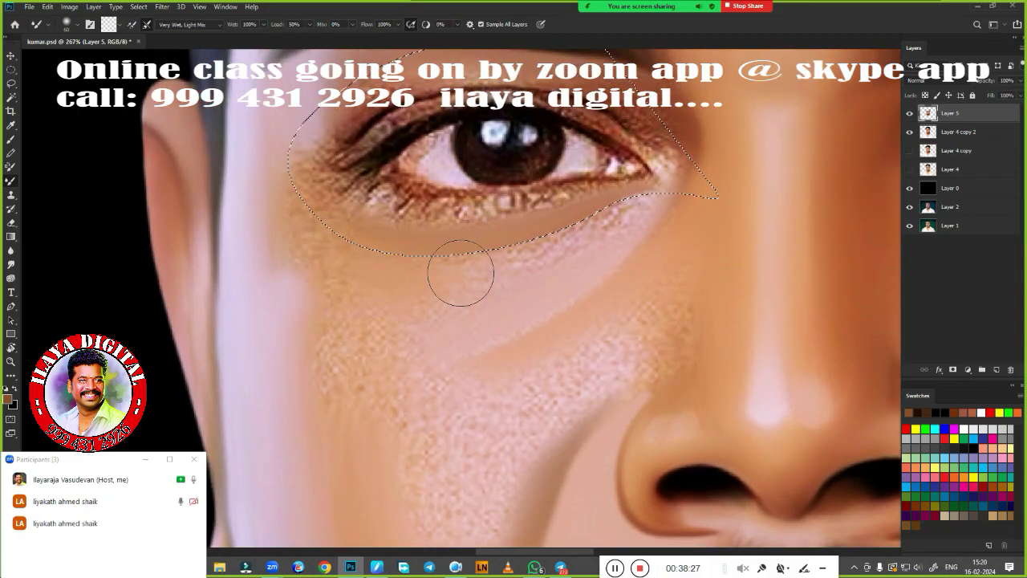
pyautogui.press('[')
pyautogui.press('[')
pyautogui.moveTo(591, 229)
pyautogui.mouseDown()
pyautogui.moveTo(500, 264)
pyautogui.moveTo(607, 230)
pyautogui.moveTo(440, 267)
pyautogui.mouseUp()
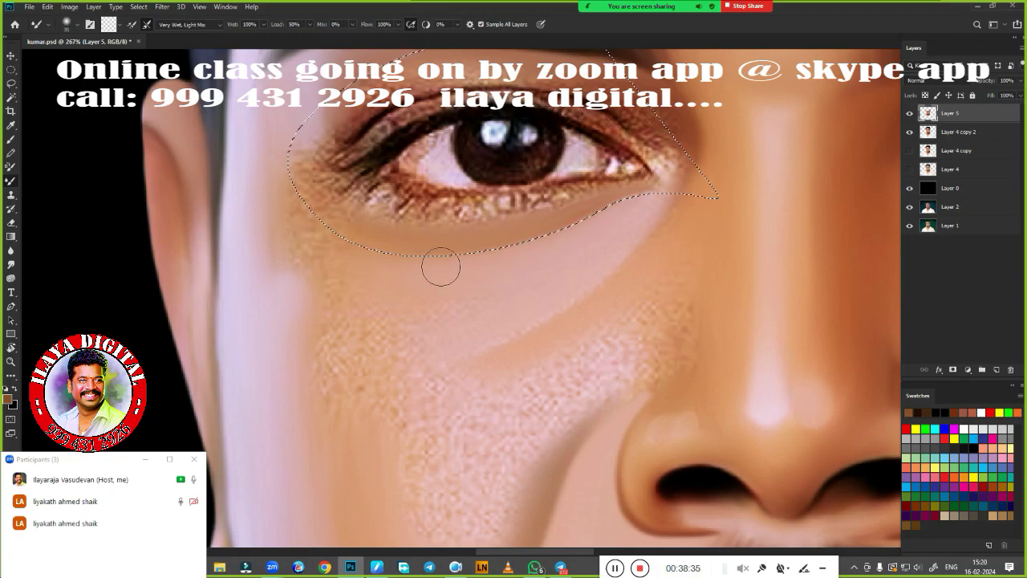
pyautogui.hotkey('ctrl', 'd')
# Smudge the textured cheek patches beside the nose smooth
pyautogui.scroll(-3, 366, 172)
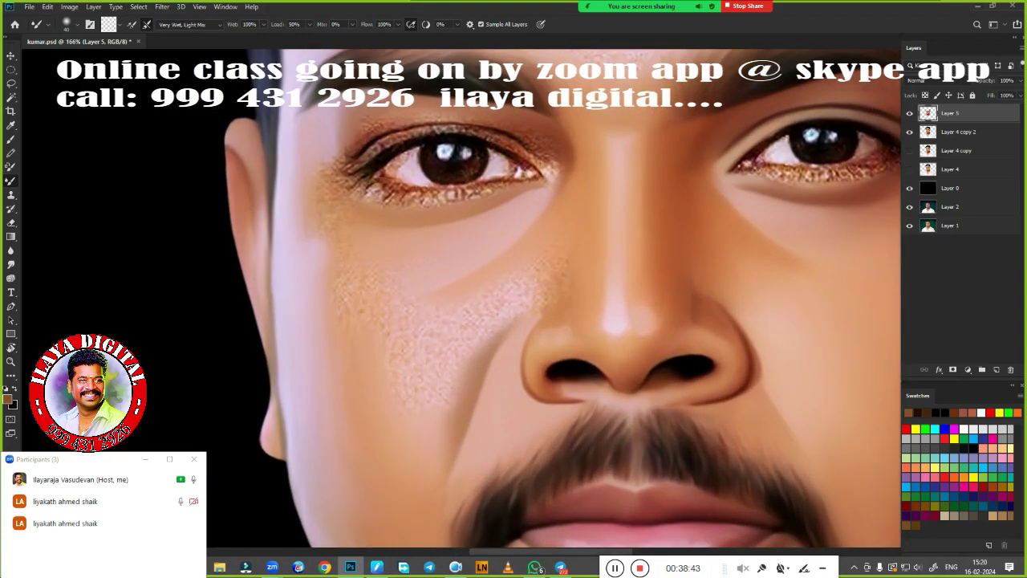
pyautogui.scroll(-2, 503, 296)
pyautogui.press('r')
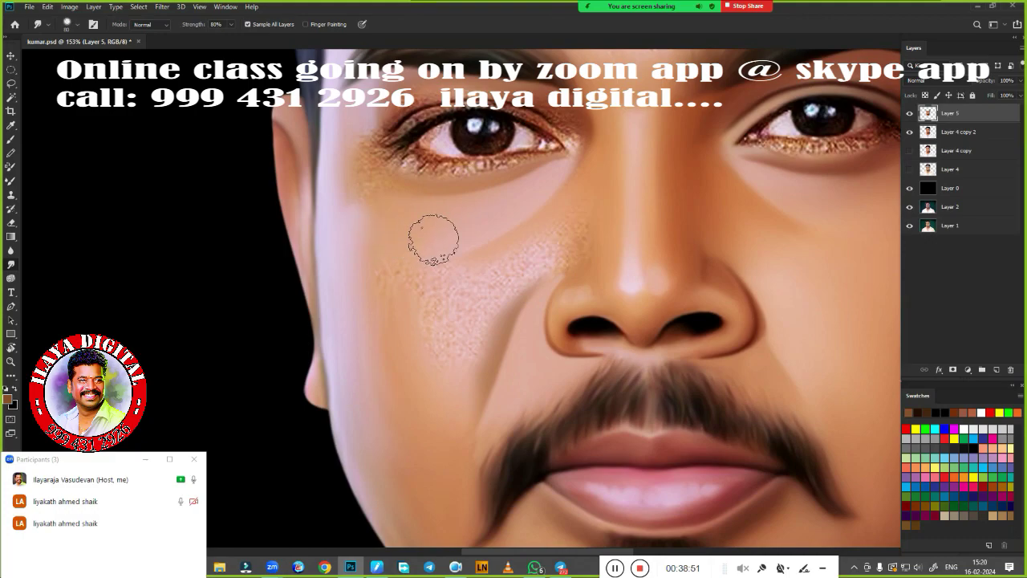
pyautogui.moveTo(434, 239); pyautogui.dragTo(418, 269)
pyautogui.moveTo(465, 297); pyautogui.dragTo(430, 353)
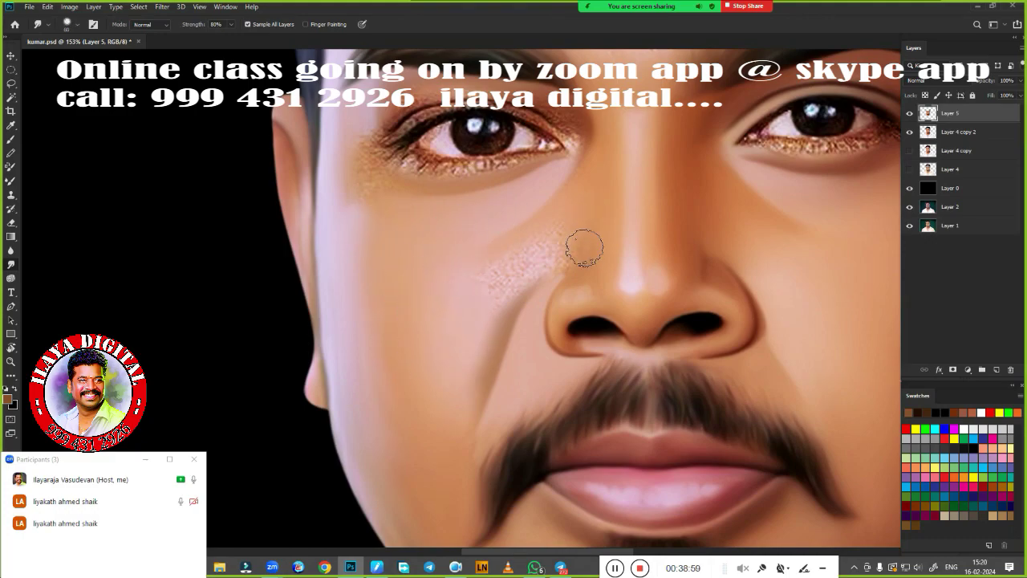
pyautogui.moveTo(584, 249); pyautogui.dragTo(536, 273)
pyautogui.moveTo(481, 330)
pyautogui.mouseDown()
pyautogui.moveTo(486, 272)
pyautogui.moveTo(553, 238)
pyautogui.mouseUp()
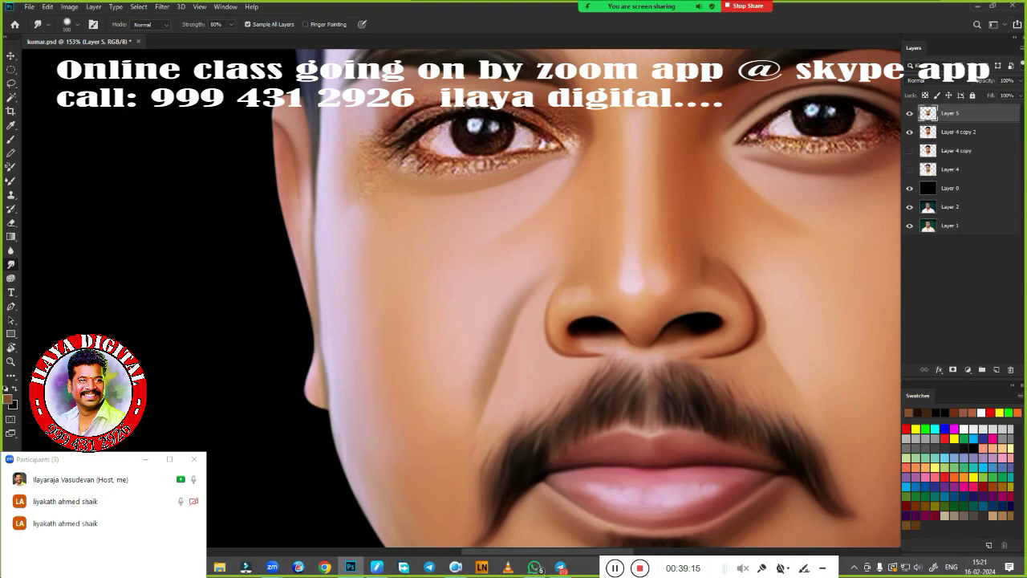
pyautogui.scroll(-5, 354, 221)
# Add a new Layer 6 and hide Layer 5 to reveal the original photo
pyautogui.scroll(3, 543, 423)
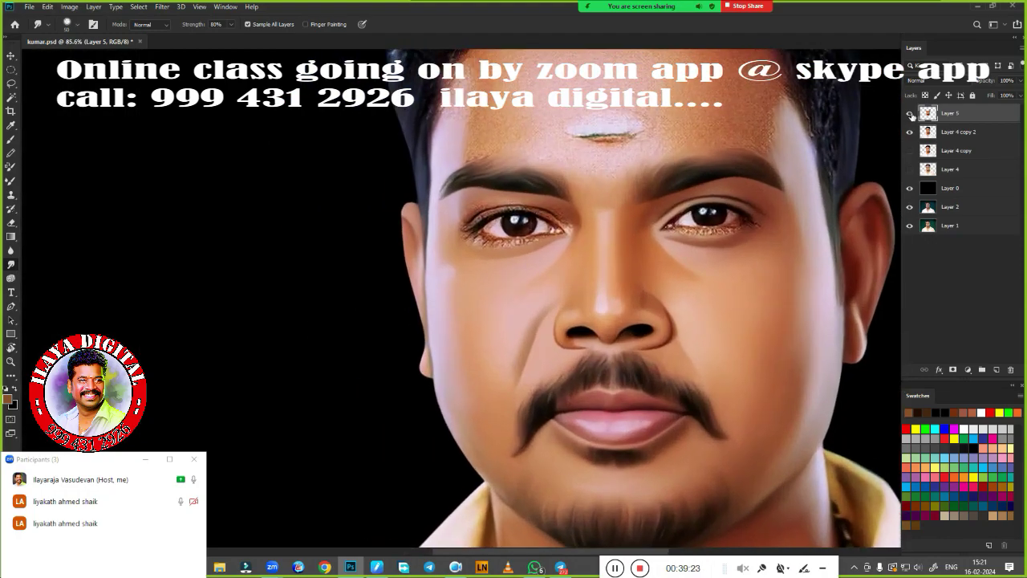
pyautogui.scroll(3, 692, 222)
pyautogui.hotkey('ctrl', 'shift', 'alt', 'n')
pyautogui.click(909, 131)
# Outline the cheek with a pen path, turn it into a selection, and feather it
pyautogui.press('p')
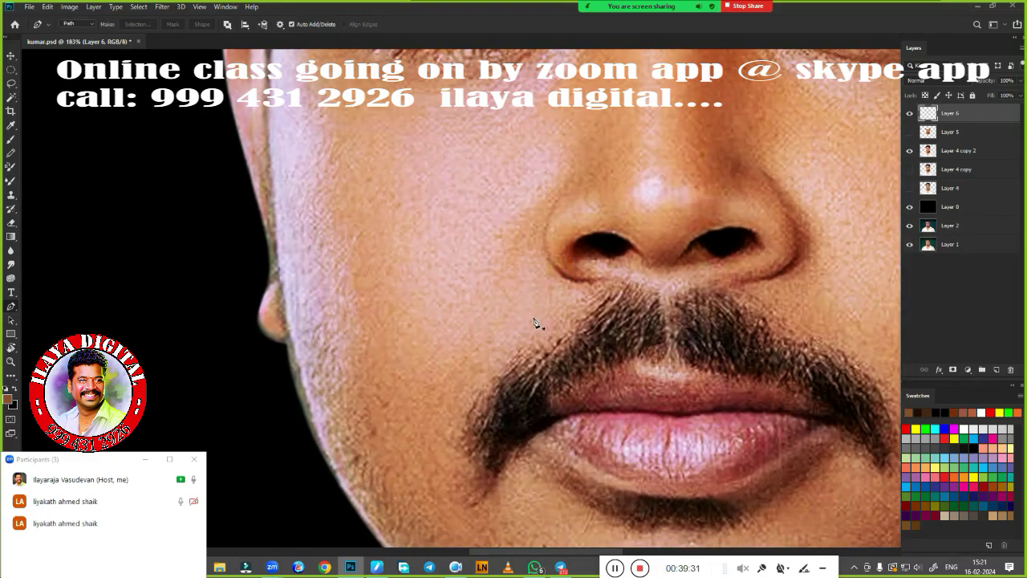
pyautogui.scroll(-2, 540, 259)
pyautogui.click(440, 411)
pyautogui.click(482, 188)
pyautogui.click(543, 256)
pyautogui.scroll(4, 505, 265)
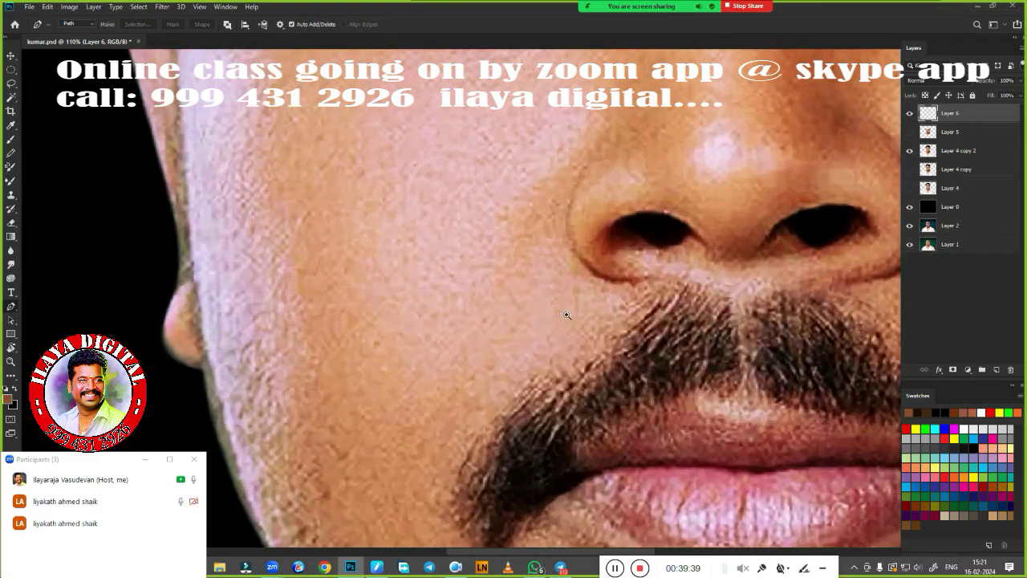
pyautogui.hotkey('ctrl', 'Return')
pyautogui.press('b')
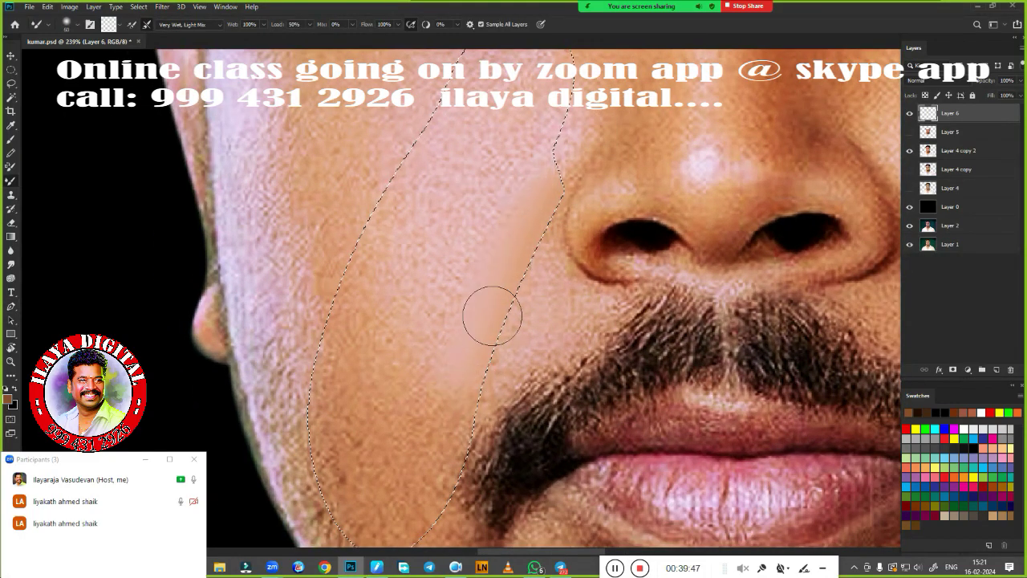
pyautogui.hotkey('shift', 'F6')
pyautogui.press('Return')
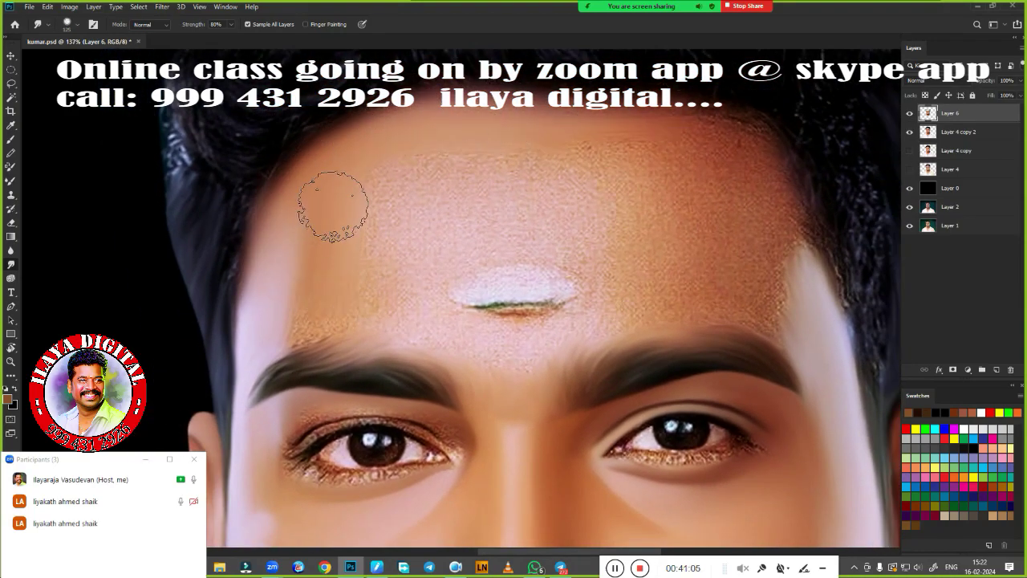
# Smudge across the forehead on both sides of the tilak with three long strokes
pyautogui.moveTo(333, 206)
pyautogui.mouseDown()
pyautogui.moveTo(642, 172)
pyautogui.moveTo(679, 126)
pyautogui.moveTo(779, 171)
pyautogui.moveTo(814, 268)
pyautogui.mouseUp()
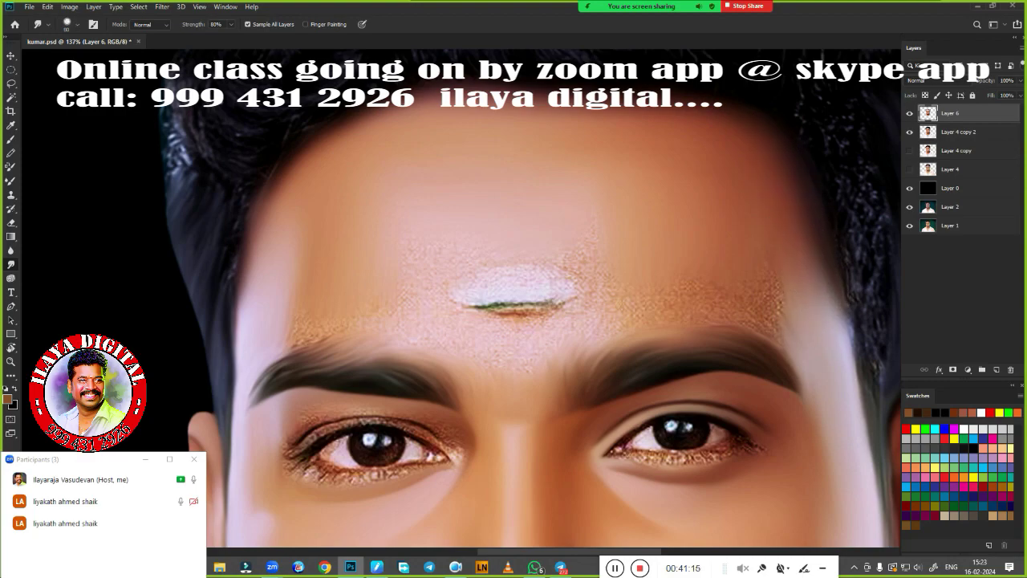
pyautogui.moveTo(666, 296)
pyautogui.mouseDown()
pyautogui.moveTo(706, 271)
pyautogui.moveTo(802, 289)
pyautogui.mouseUp()
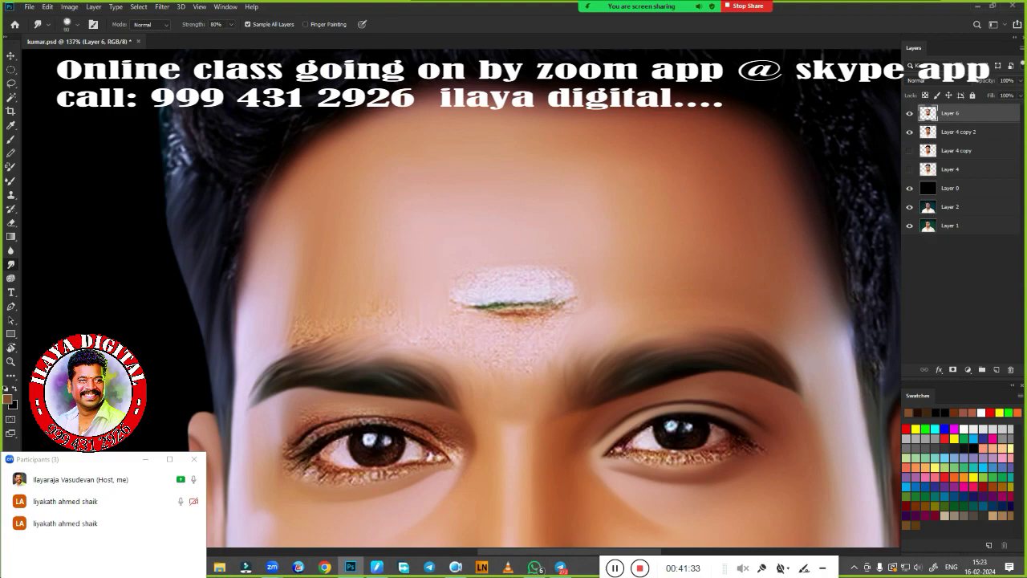
pyautogui.moveTo(296, 338)
pyautogui.mouseDown()
pyautogui.moveTo(418, 311)
pyautogui.moveTo(524, 332)
pyautogui.moveTo(514, 371)
pyautogui.mouseUp()
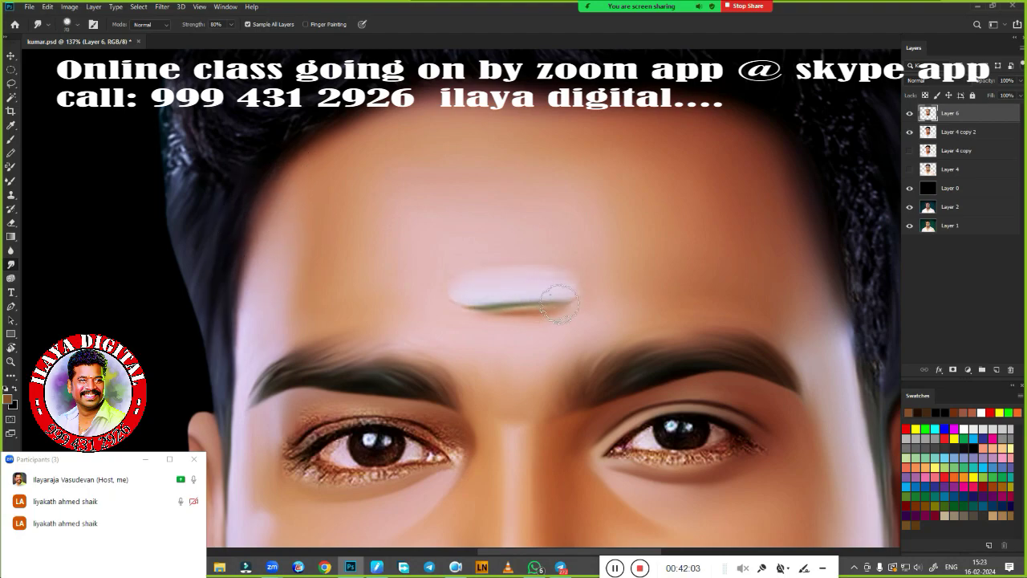
# Zoom in on the eye and blend the upper eyelid and crease with the Mixer Brush
pyautogui.scroll(-3, 461, 304)
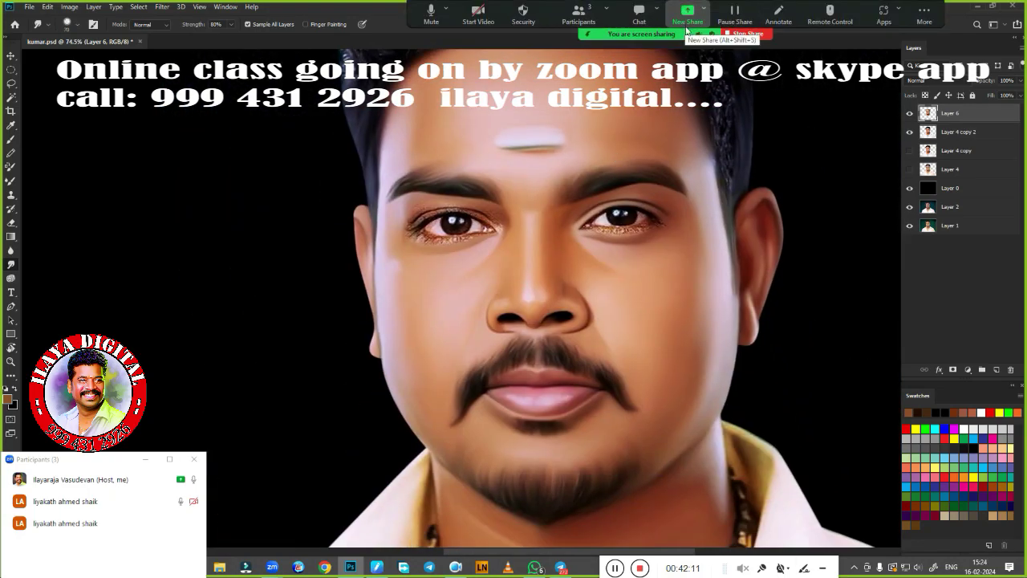
pyautogui.scroll(2, 555, 282)
pyautogui.scroll(2, 554, 282)
pyautogui.scroll(2, 554, 281)
pyautogui.scroll(2, 401, 273)
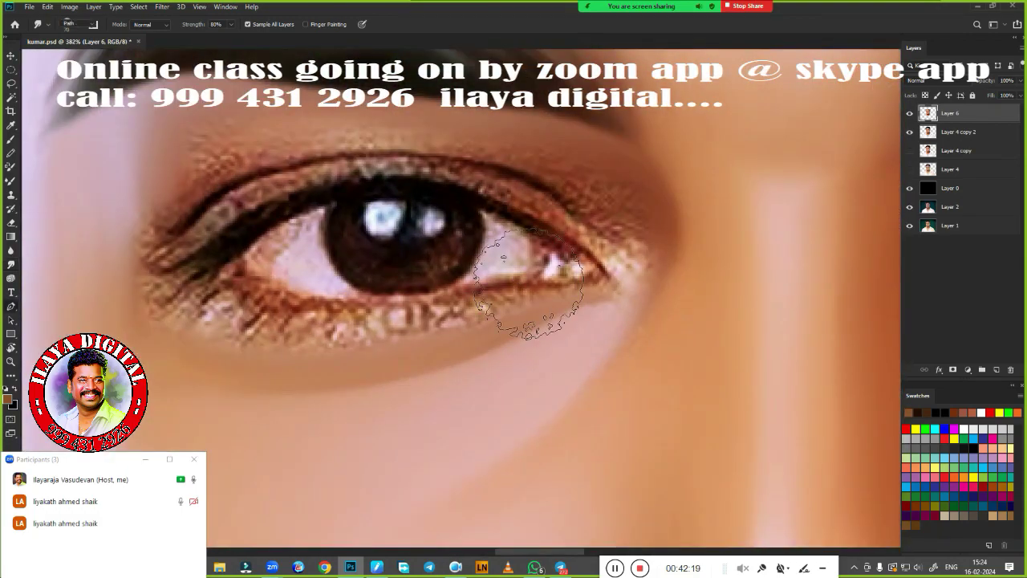
pyautogui.scroll(-2, 305, 267)
pyautogui.press('p')
pyautogui.press('b')
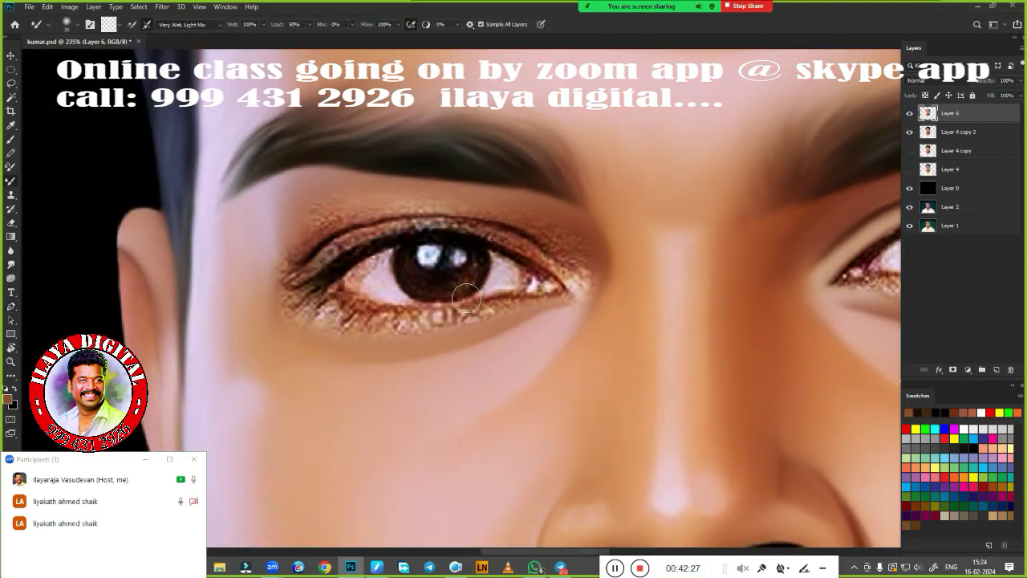
pyautogui.scroll(2, 449, 309)
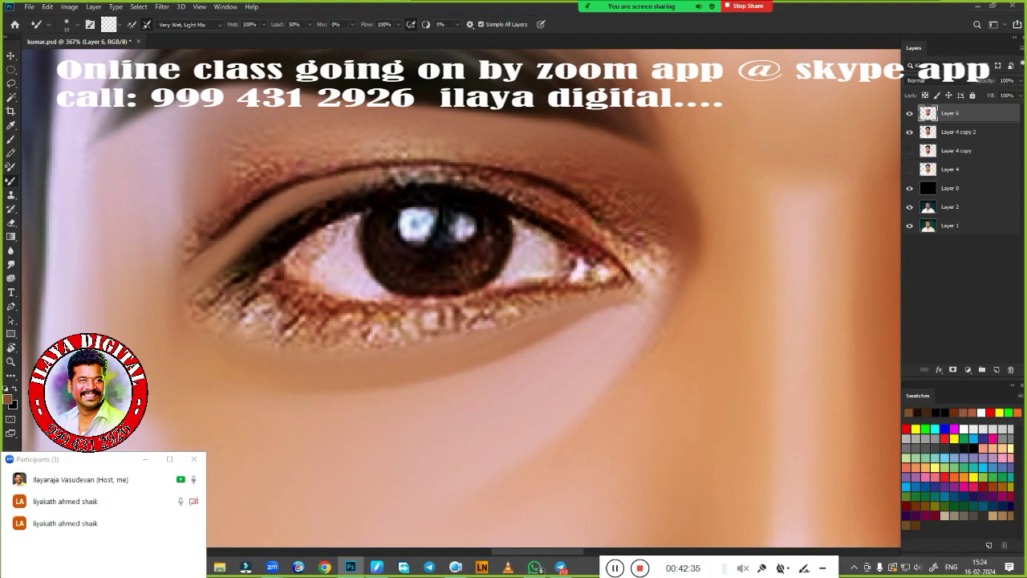
pyautogui.moveTo(361, 186)
pyautogui.mouseDown()
pyautogui.moveTo(429, 170)
pyautogui.moveTo(505, 175)
pyautogui.moveTo(634, 257)
pyautogui.moveTo(575, 211)
pyautogui.moveTo(466, 181)
pyautogui.moveTo(337, 170)
pyautogui.moveTo(580, 181)
pyautogui.moveTo(682, 240)
pyautogui.moveTo(616, 309)
pyautogui.mouseUp()
# Paint a darker line along the eyelid crease, then brighten and smooth the crease
pyautogui.press('r')
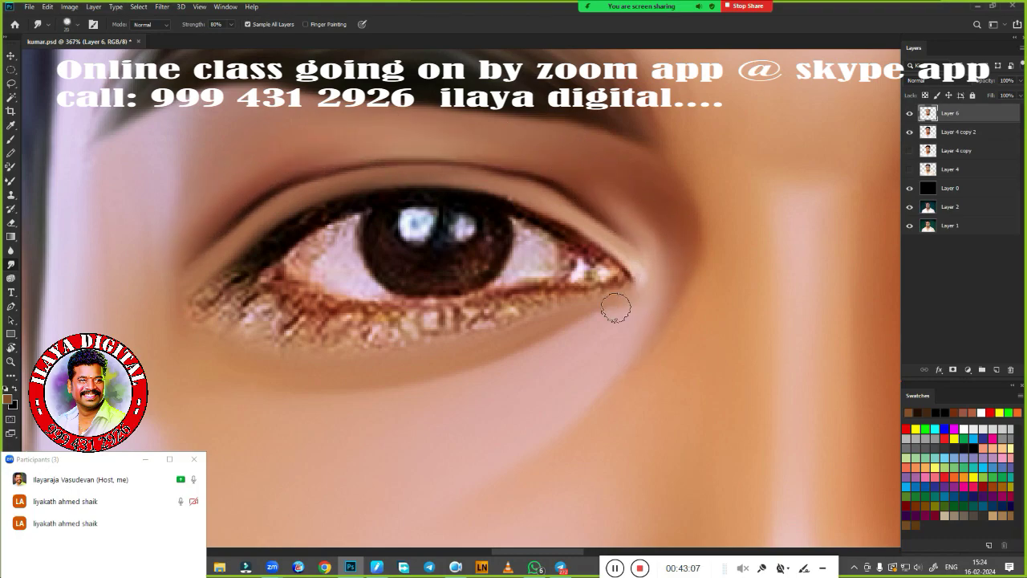
pyautogui.press('b')
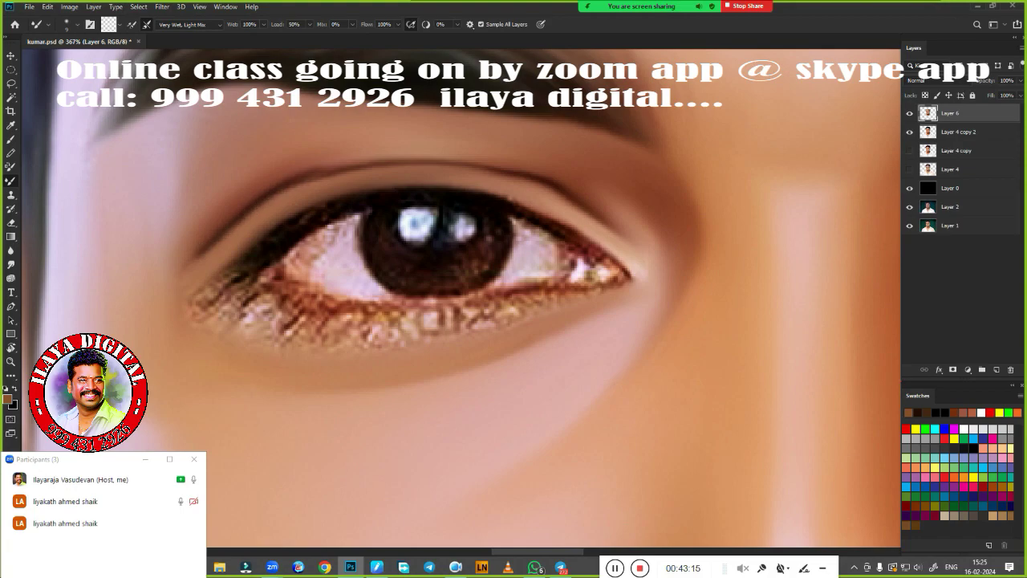
pyautogui.moveTo(321, 165)
pyautogui.mouseDown()
pyautogui.moveTo(473, 159)
pyautogui.moveTo(530, 172)
pyautogui.mouseUp()
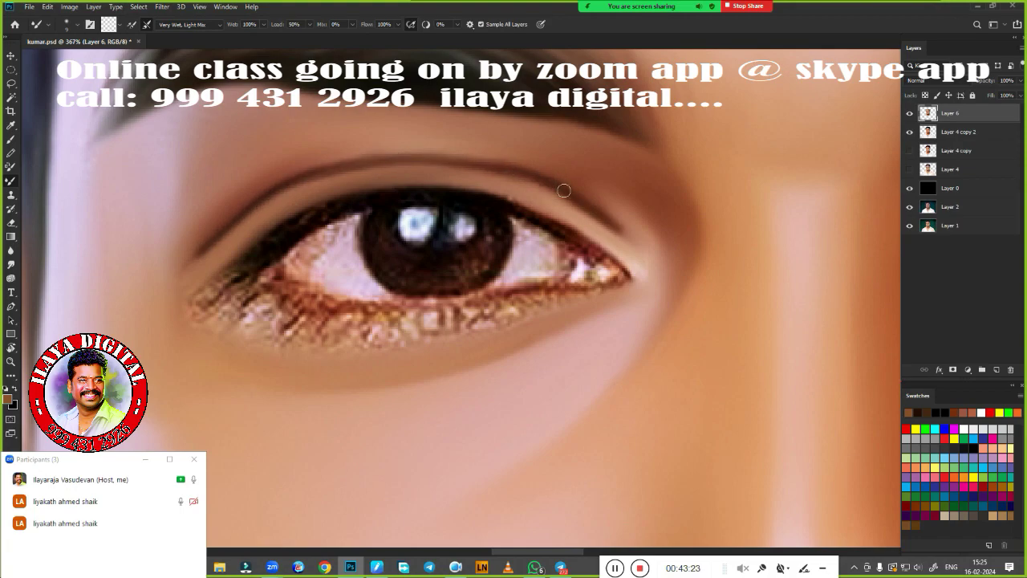
pyautogui.moveTo(618, 216)
pyautogui.mouseDown()
pyautogui.moveTo(514, 180)
pyautogui.moveTo(379, 171)
pyautogui.mouseUp()
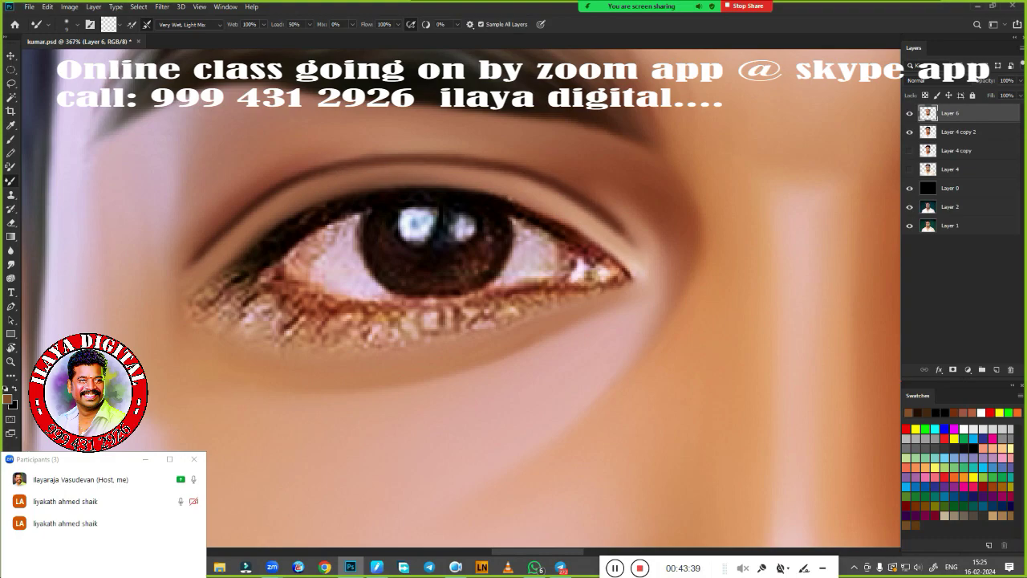
pyautogui.press('r')
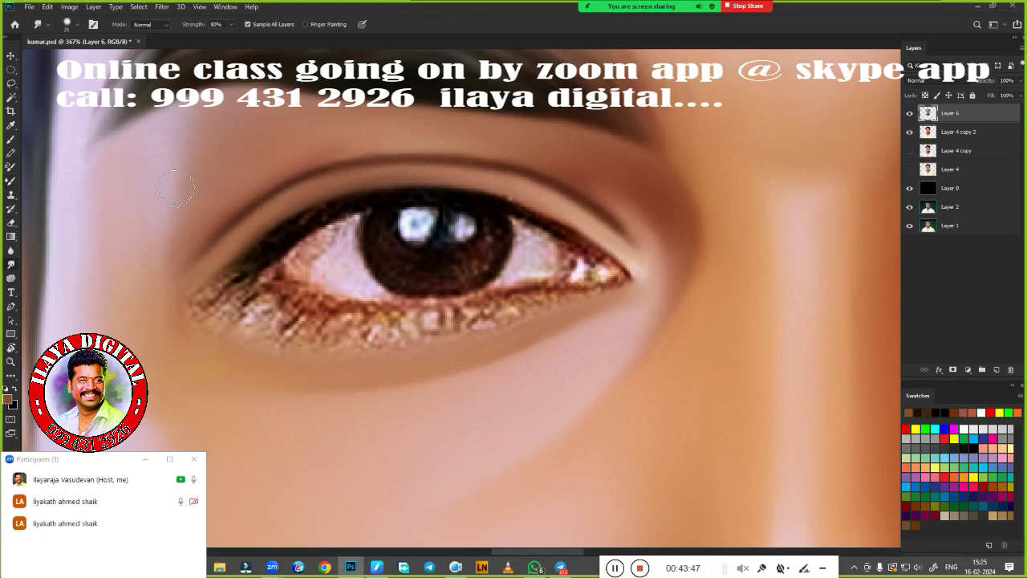
pyautogui.scroll(-5, 517, 311)
pyautogui.scroll(3, 517, 311)
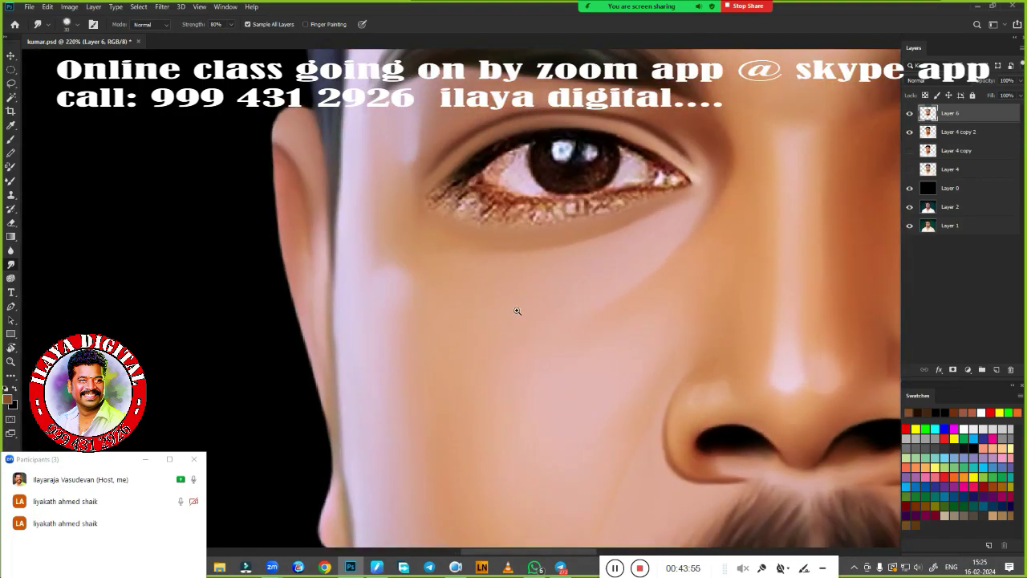
pyautogui.scroll(-3, 490, 426)
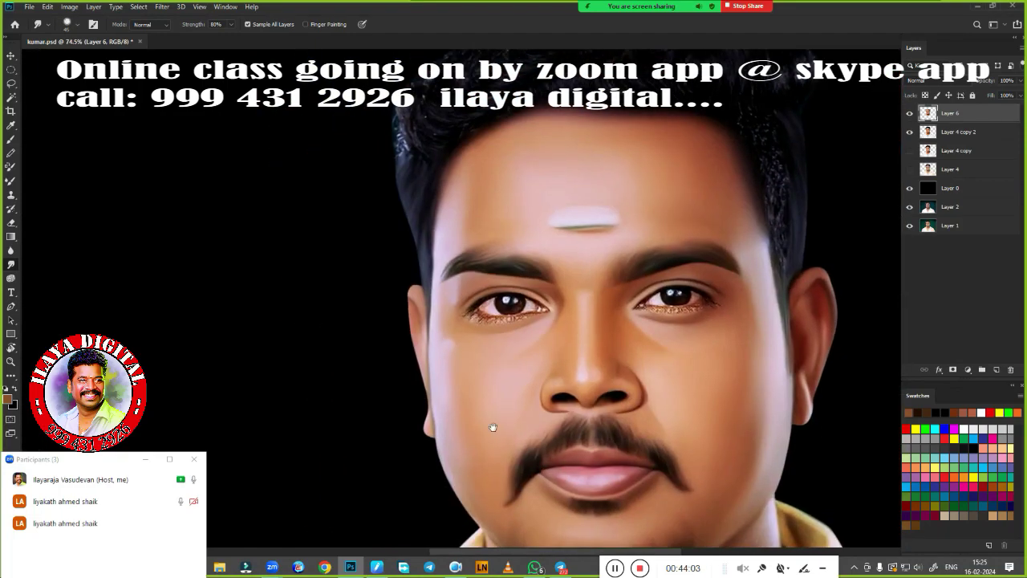
pyautogui.scroll(3, 490, 426)
pyautogui.scroll(2, 490, 426)
# Select the iris with an elliptical marquee and smudge it solid black, keeping two round catchlights
pyautogui.press('b')
pyautogui.click(11, 69)
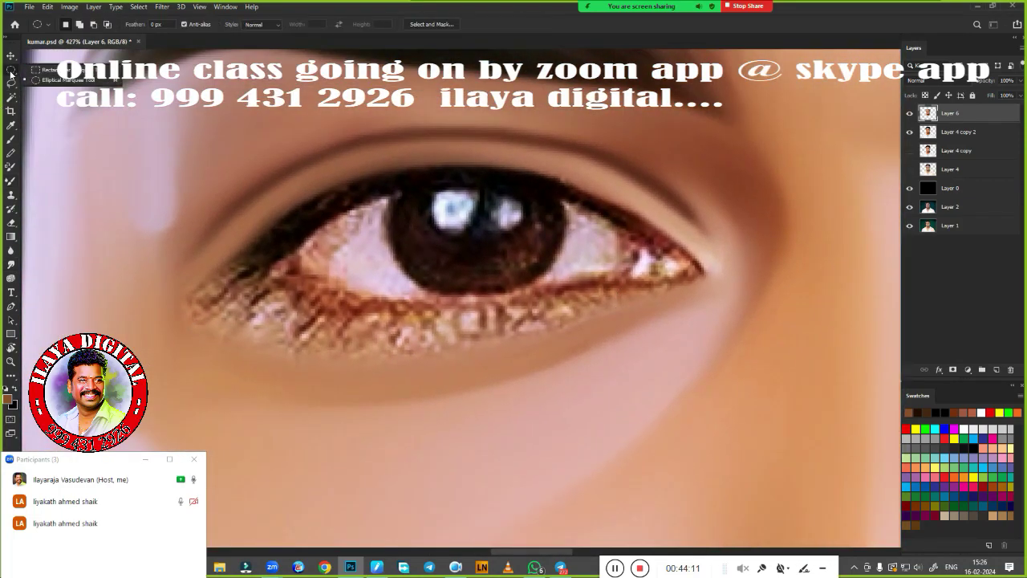
pyautogui.moveTo(501, 259); pyautogui.dragTo(567, 311)
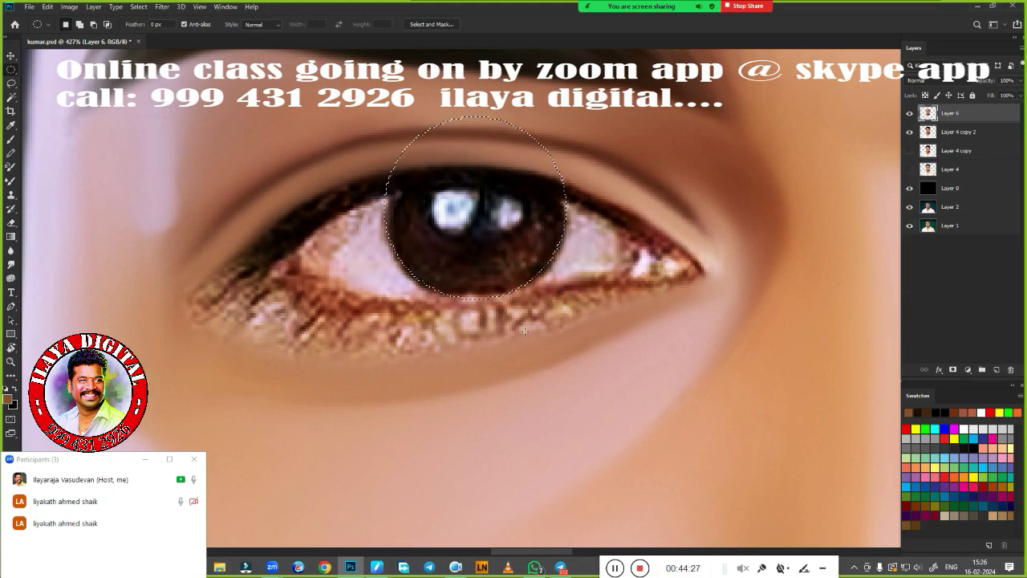
pyautogui.press('r')
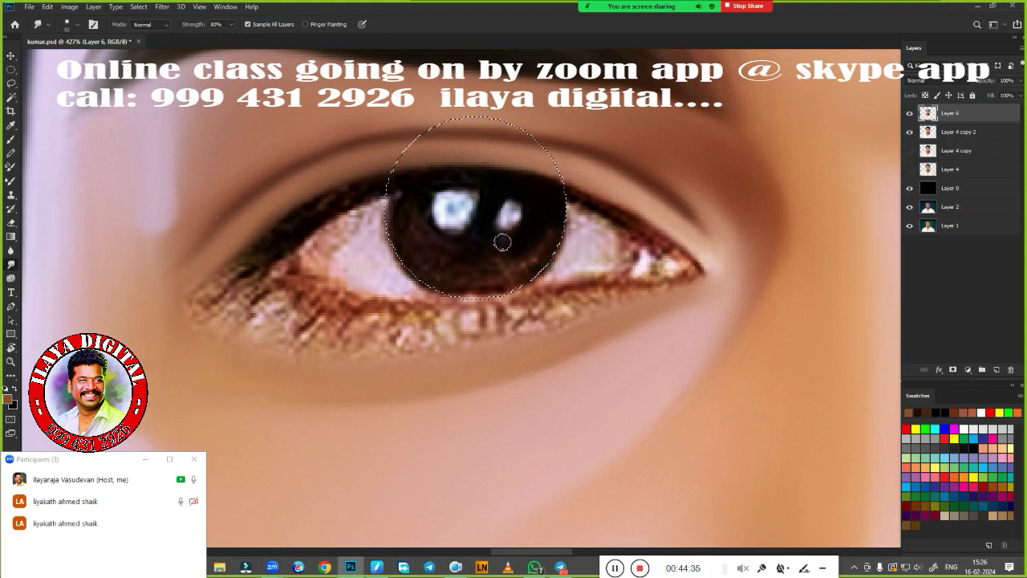
pyautogui.moveTo(502, 241)
pyautogui.mouseDown()
pyautogui.moveTo(532, 202)
pyautogui.moveTo(482, 281)
pyautogui.moveTo(434, 265)
pyautogui.mouseUp()
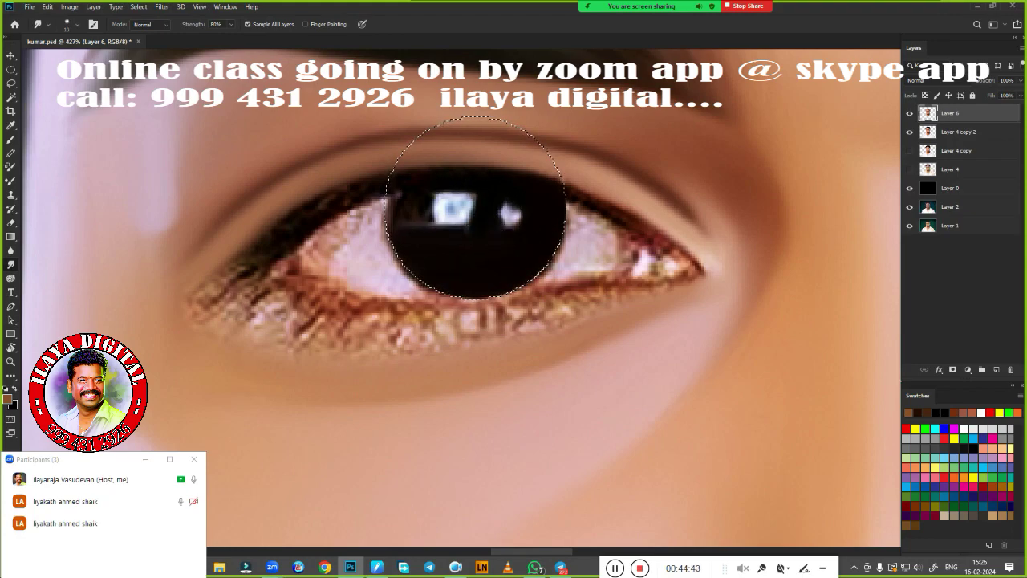
pyautogui.moveTo(471, 199)
pyautogui.mouseDown()
pyautogui.moveTo(415, 170)
pyautogui.moveTo(430, 228)
pyautogui.moveTo(455, 210)
pyautogui.mouseUp()
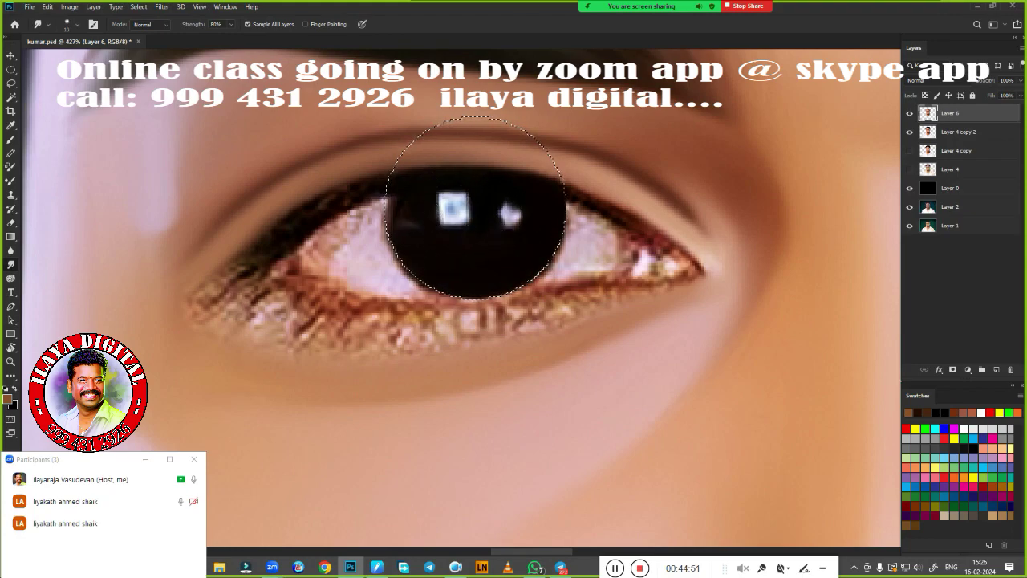
pyautogui.hotkey('ctrl', 'z')
pyautogui.hotkey('ctrl', 'z')
pyautogui.hotkey('ctrl', 'z')
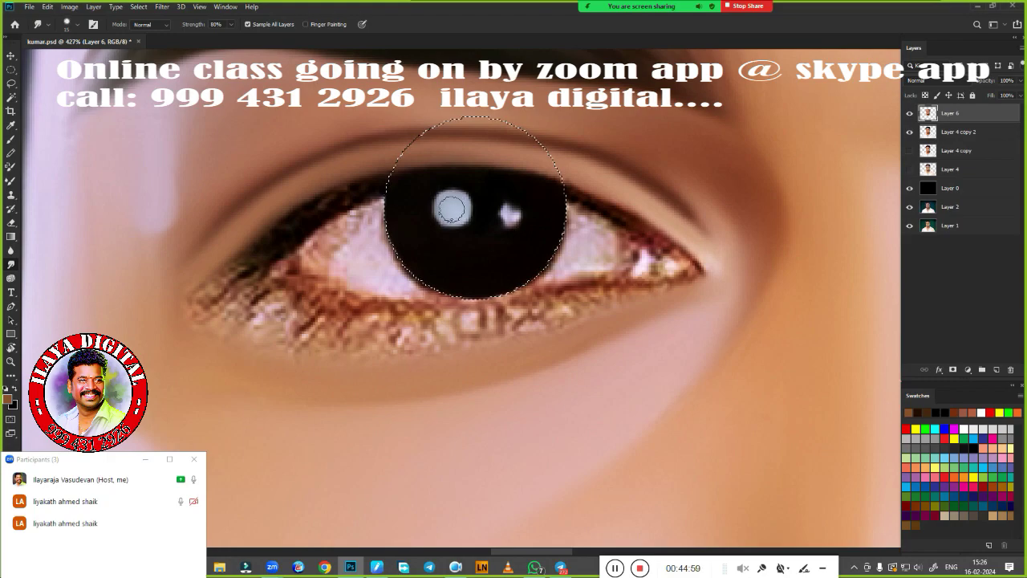
pyautogui.hotkey('ctrl', 'z')
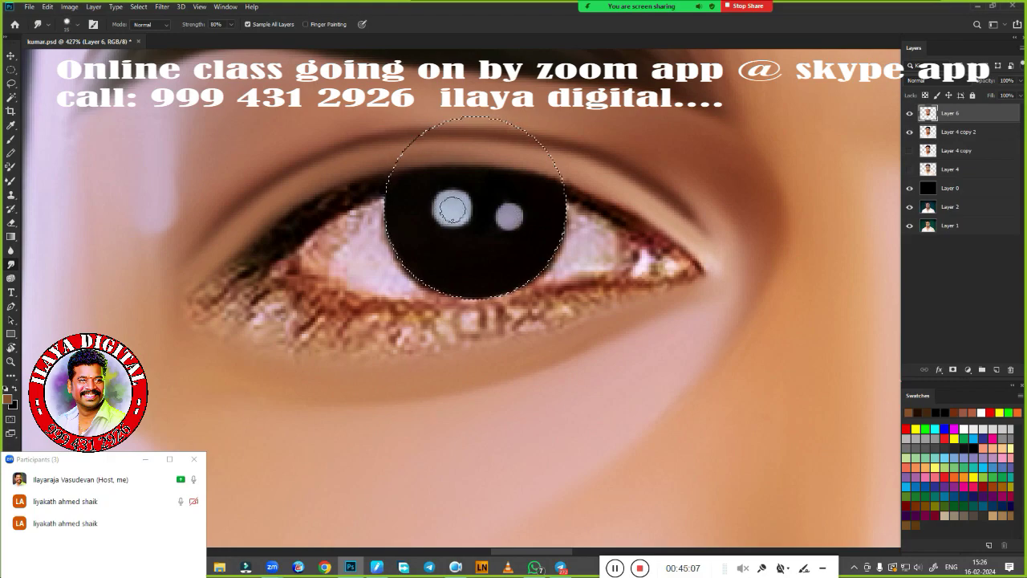
pyautogui.press('b')
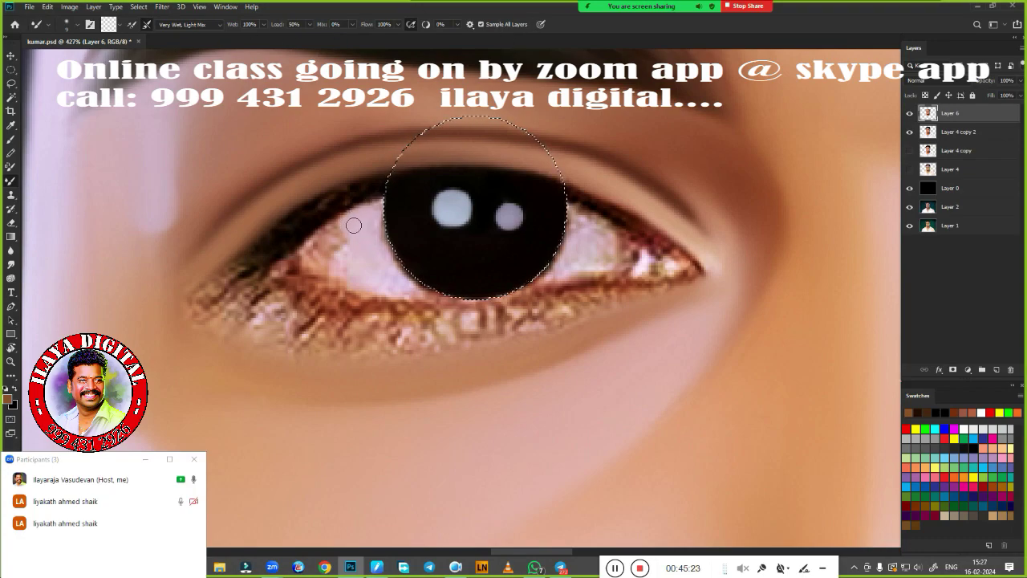
# Blend the eye white around the iris and inner corner into clean pale pink, then deselect
pyautogui.moveTo(417, 285)
pyautogui.mouseDown()
pyautogui.moveTo(601, 259)
pyautogui.moveTo(498, 288)
pyautogui.moveTo(591, 220)
pyautogui.moveTo(618, 237)
pyautogui.mouseUp()
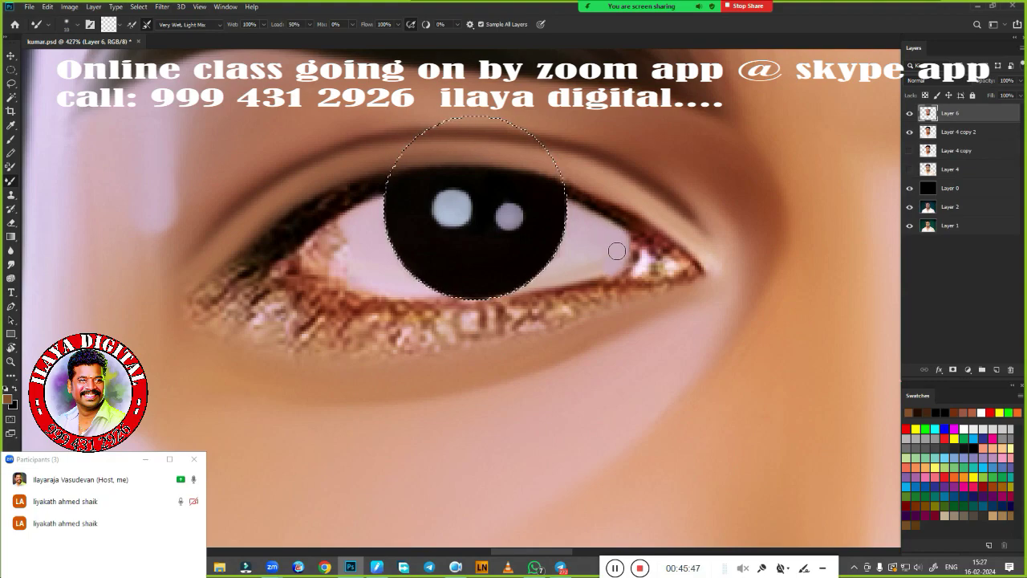
pyautogui.moveTo(603, 273); pyautogui.dragTo(546, 277)
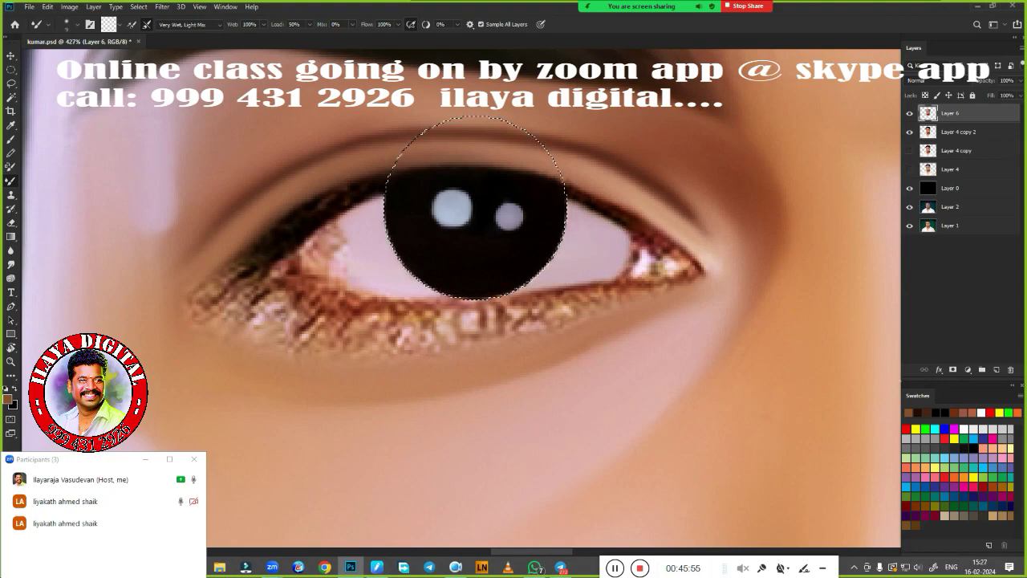
pyautogui.moveTo(345, 245)
pyautogui.mouseDown()
pyautogui.moveTo(340, 230)
pyautogui.moveTo(340, 270)
pyautogui.moveTo(305, 264)
pyautogui.moveTo(347, 279)
pyautogui.mouseUp()
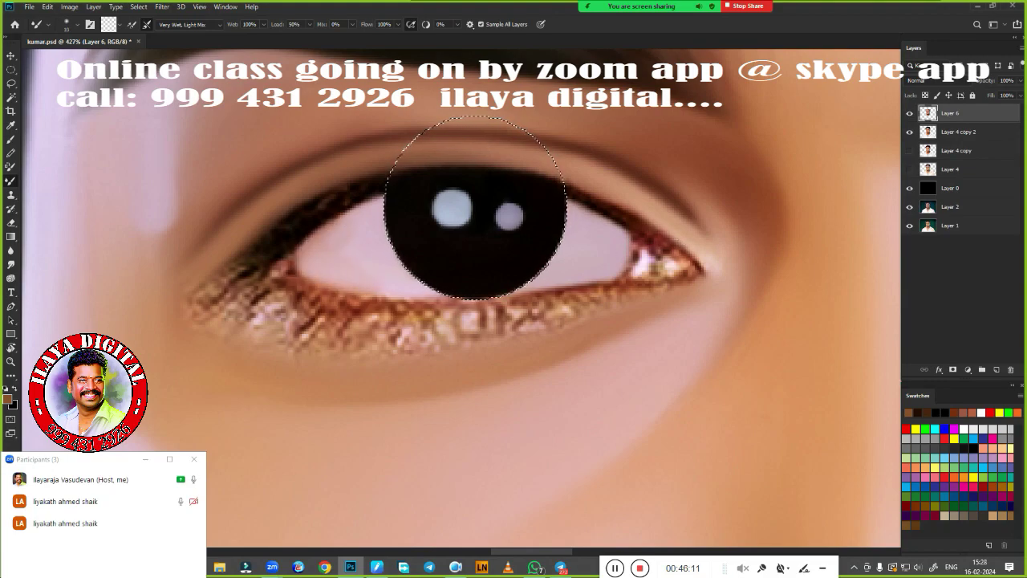
pyautogui.moveTo(642, 243)
pyautogui.mouseDown()
pyautogui.moveTo(678, 277)
pyautogui.moveTo(622, 253)
pyautogui.moveTo(665, 268)
pyautogui.mouseUp()
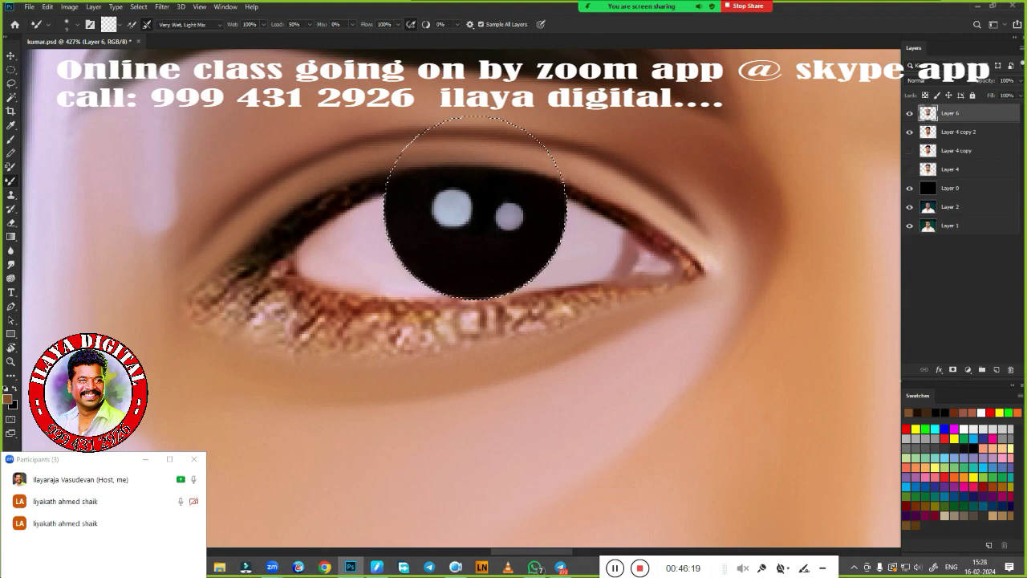
pyautogui.hotkey('ctrl', 'd')
pyautogui.scroll(-3, 473, 241)
pyautogui.scroll(3, 473, 240)
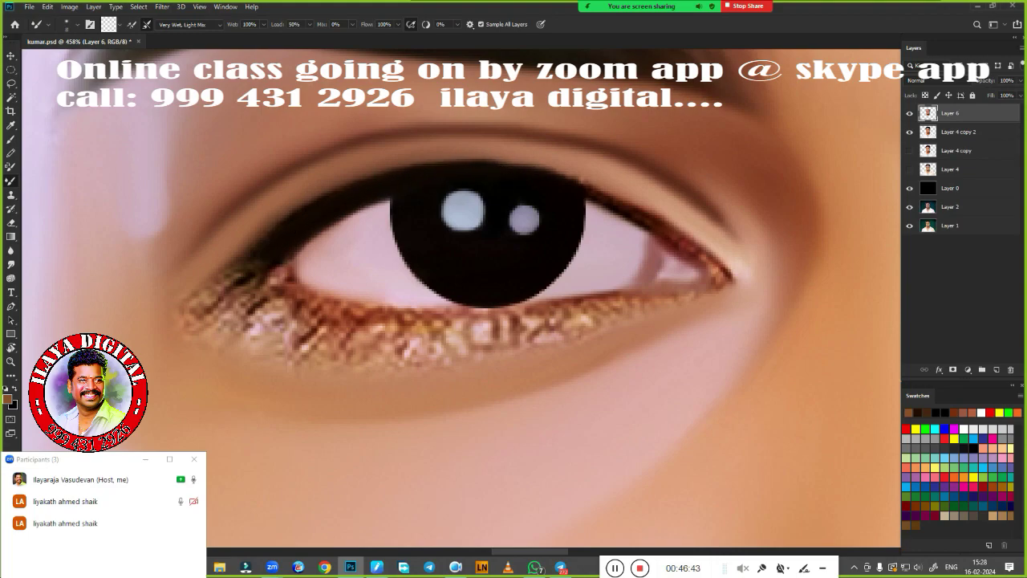
# Darken the upper and lower eyelid lines and the eye's outer corner
pyautogui.moveTo(582, 180); pyautogui.dragTo(442, 167)
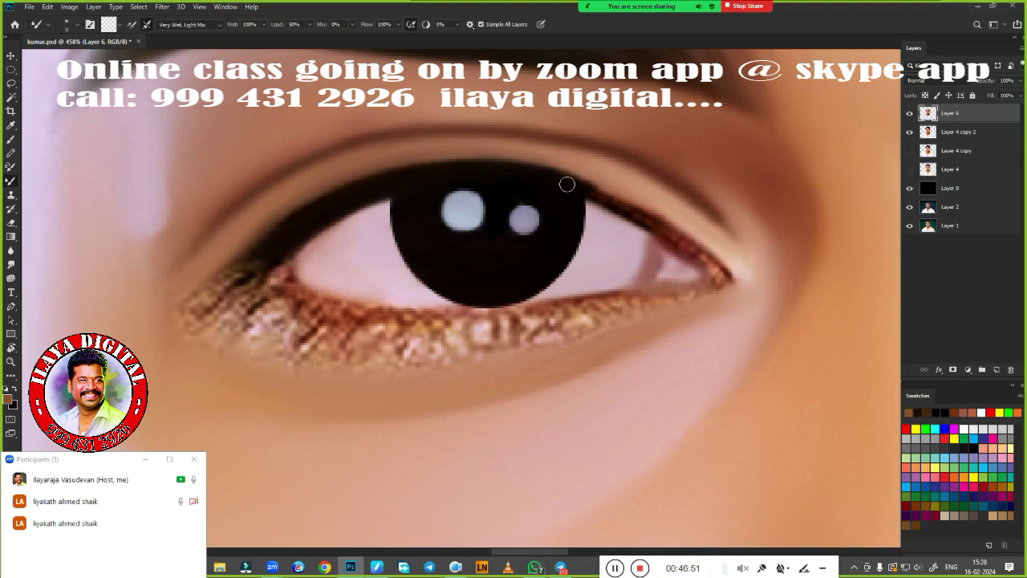
pyautogui.moveTo(567, 184); pyautogui.dragTo(622, 210)
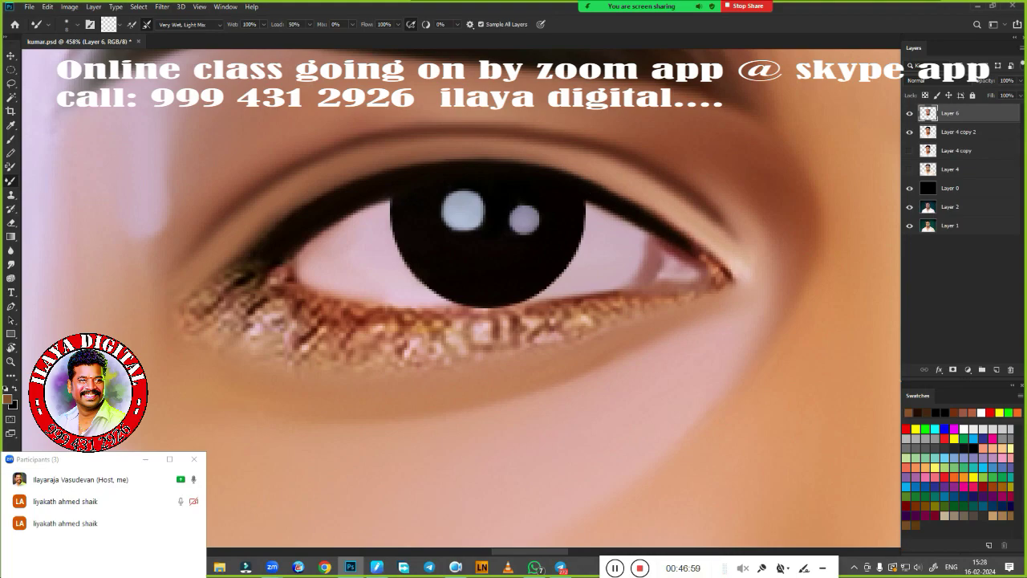
pyautogui.moveTo(696, 250)
pyautogui.mouseDown()
pyautogui.moveTo(726, 291)
pyautogui.moveTo(736, 262)
pyautogui.mouseUp()
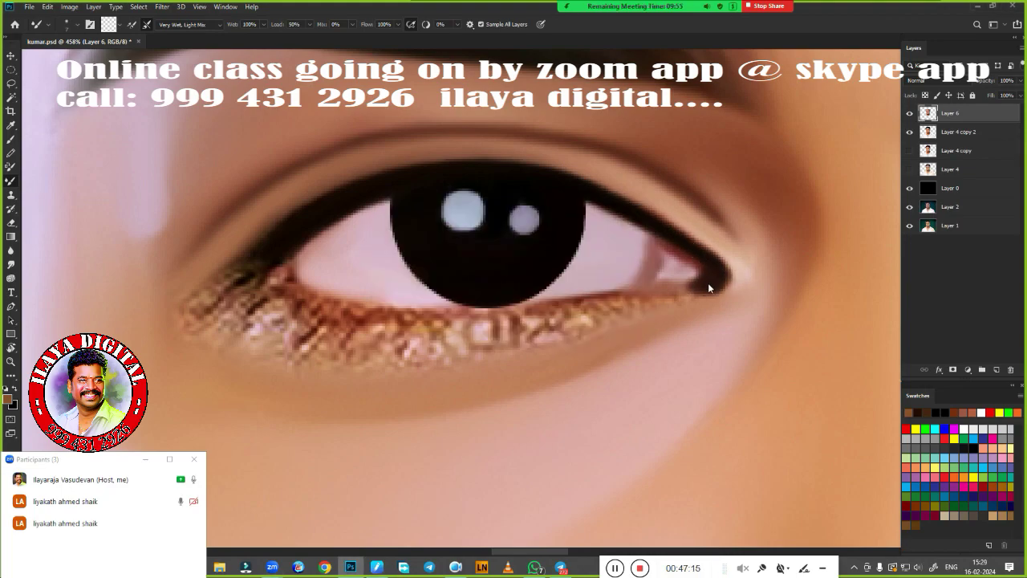
pyautogui.moveTo(287, 283)
pyautogui.mouseDown()
pyautogui.moveTo(273, 255)
pyautogui.moveTo(690, 285)
pyautogui.mouseUp()
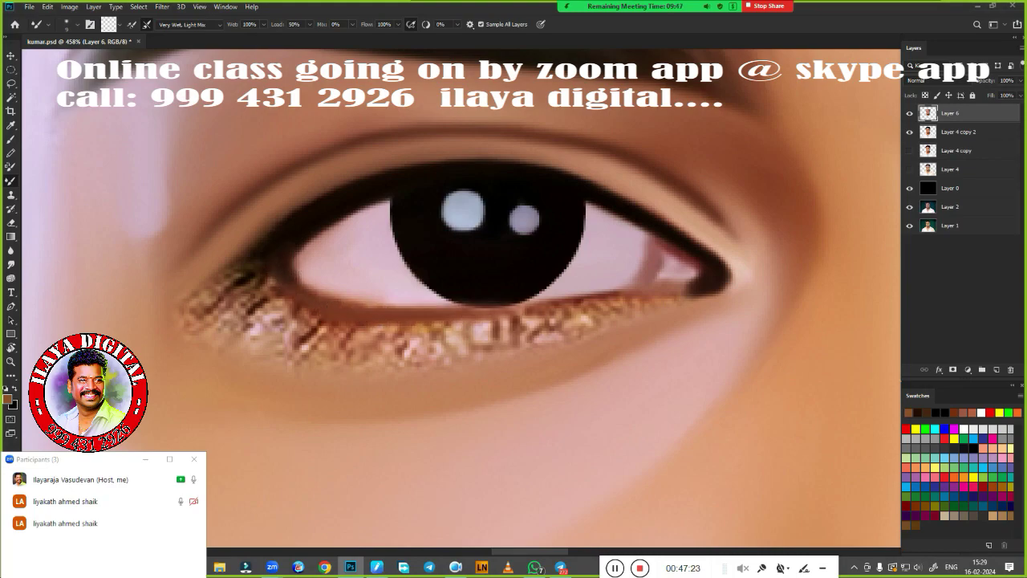
pyautogui.moveTo(261, 273)
pyautogui.mouseDown()
pyautogui.moveTo(359, 313)
pyautogui.moveTo(513, 310)
pyautogui.mouseUp()
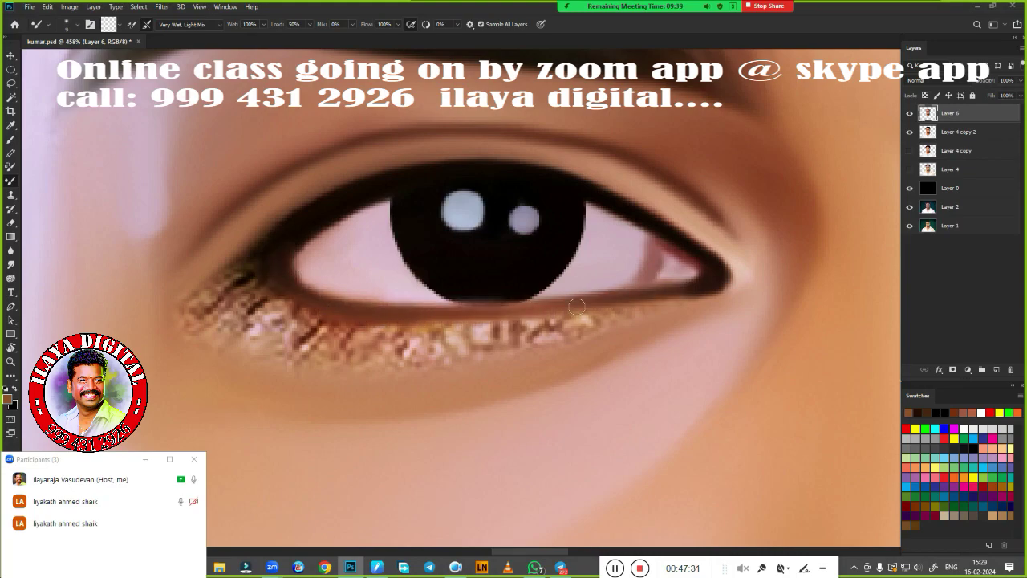
pyautogui.moveTo(682, 286); pyautogui.dragTo(522, 317)
pyautogui.hotkey('ctrl', '0')
pyautogui.keyDown('alt'); pyautogui.scroll(5, 426, 213); pyautogui.keyUp('alt')
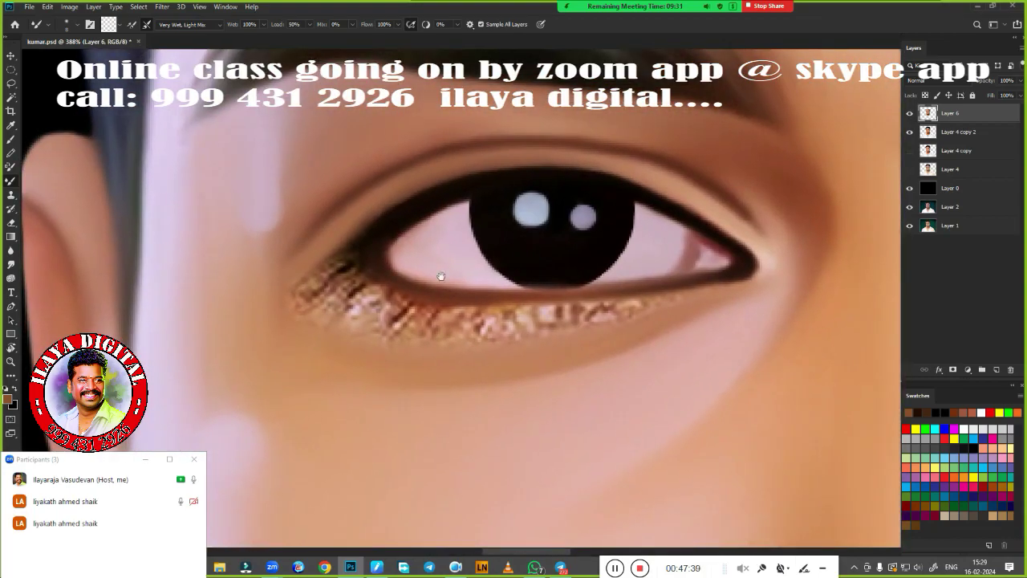
pyautogui.press('p')
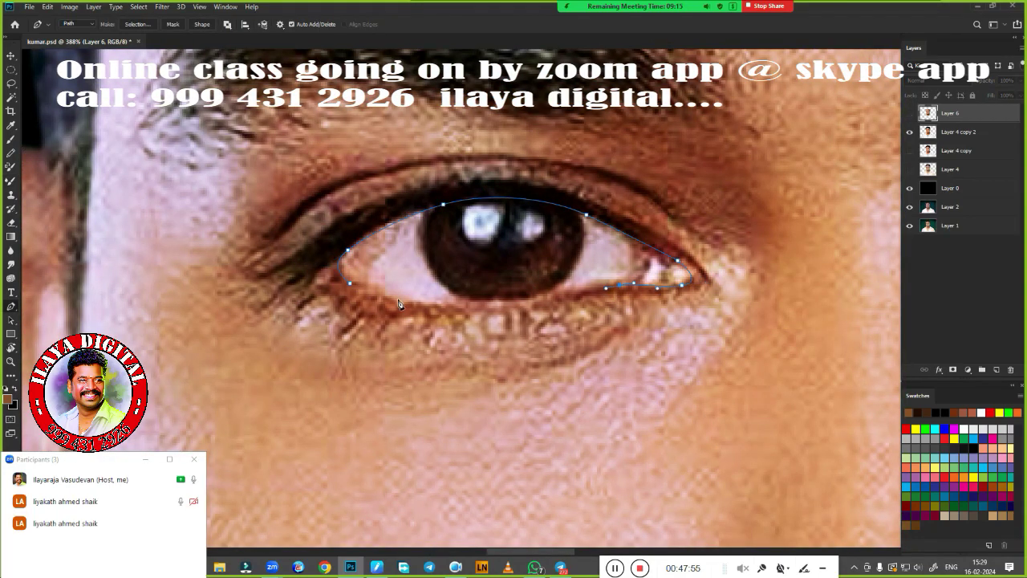
# Show Layer 6 and blend the inner eye corner inside a 2 px feathered eye selection
pyautogui.keyDown('alt'); pyautogui.scroll(-1, 351, 283); pyautogui.keyUp('alt')
pyautogui.click(910, 113)
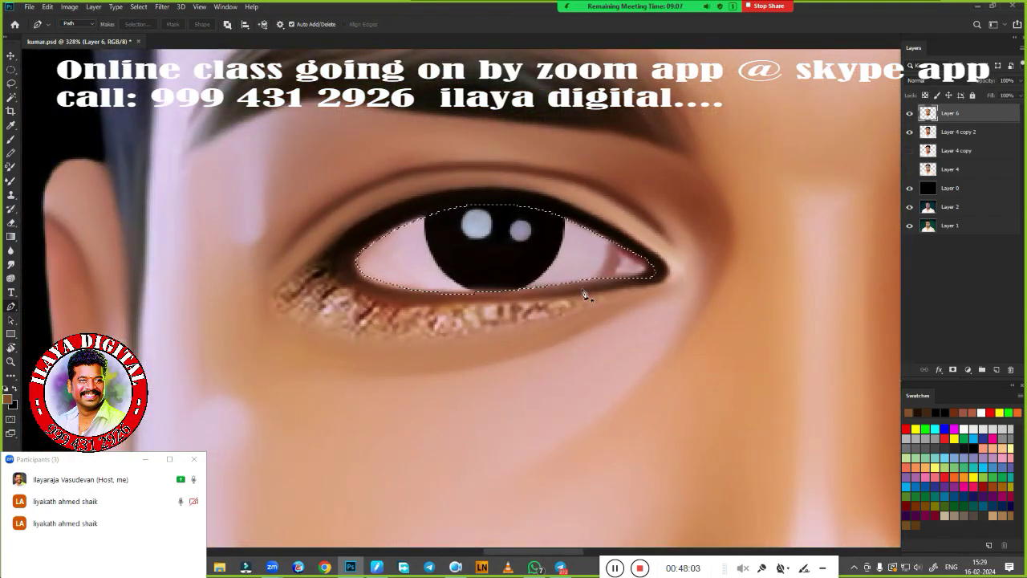
pyautogui.hotkey('ctrl', 'Return')
pyautogui.press('b')
pyautogui.moveTo(622, 273); pyautogui.dragTo(634, 255)
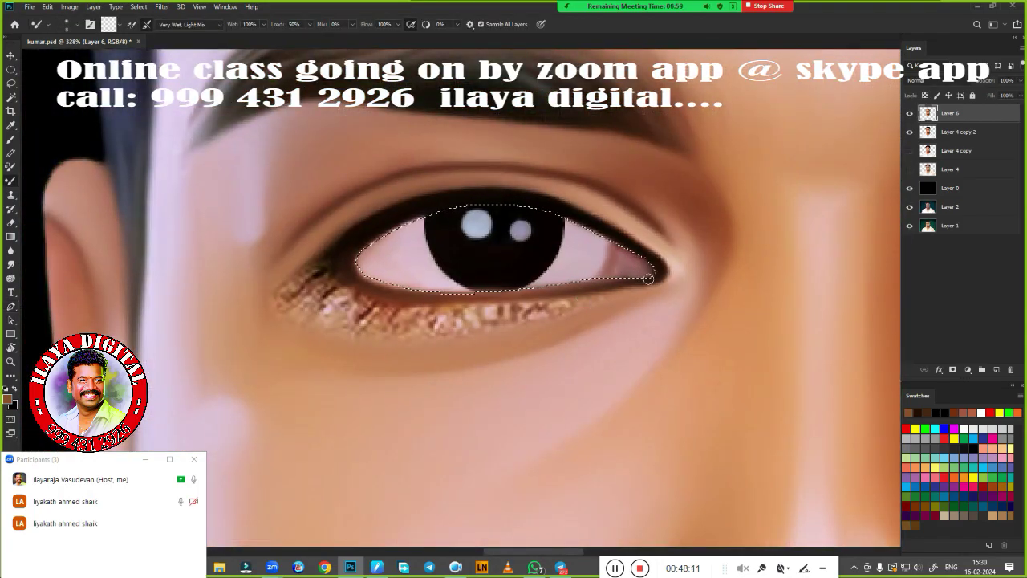
pyautogui.hotkey('shift', 'F6')
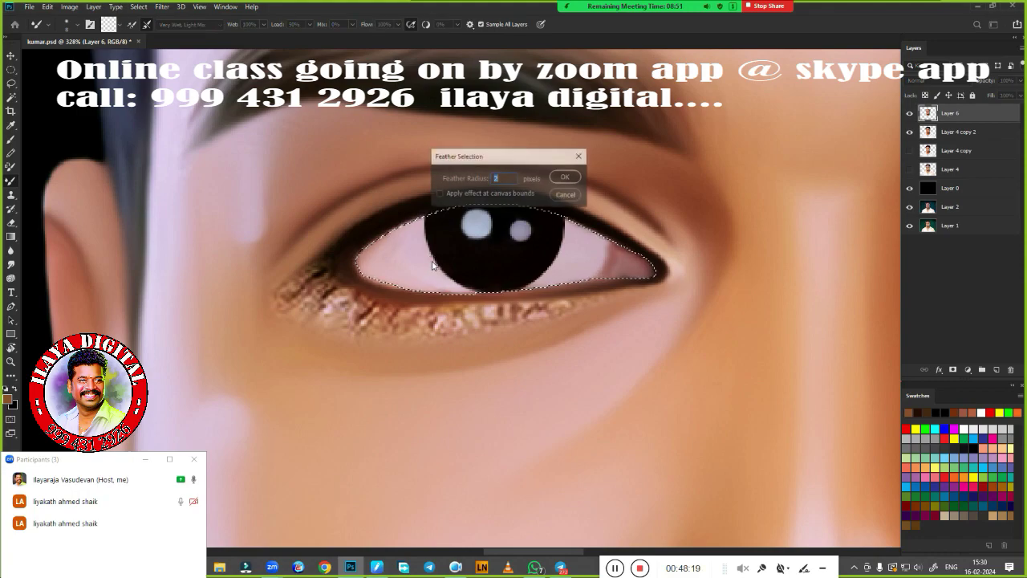
pyautogui.press('Return')
pyautogui.keyDown('alt'); pyautogui.scroll(2, 477, 273); pyautogui.keyUp('alt')
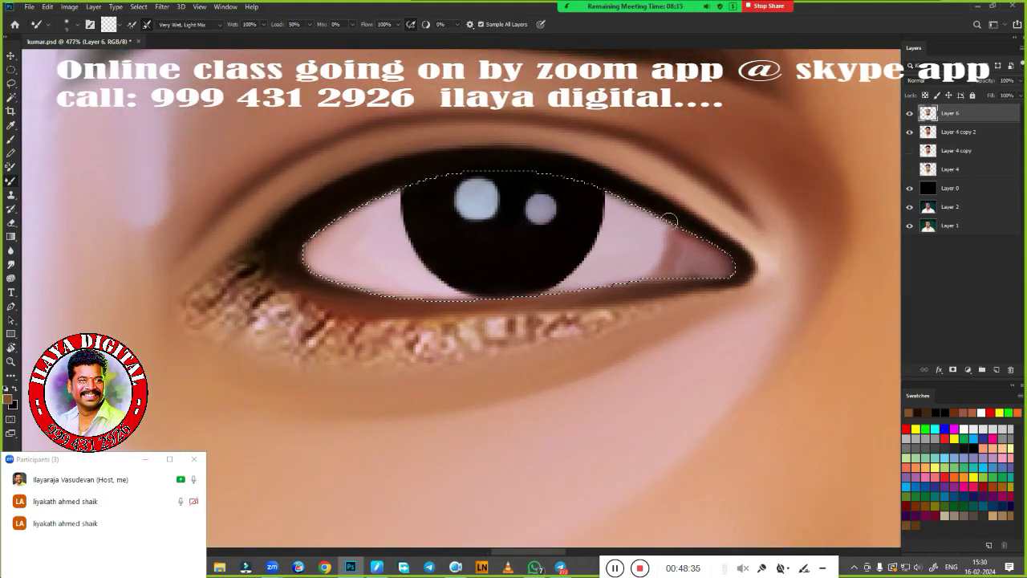
pyautogui.hotkey('ctrl', 'd')
# Smudge the speckled lower-eyelid texture smooth from inner to outer corner, then zoom out
pyautogui.keyDown('alt'); pyautogui.scroll(-1, 605, 353); pyautogui.keyUp('alt')
pyautogui.keyDown('alt'); pyautogui.scroll(-1, 605, 353); pyautogui.keyUp('alt')
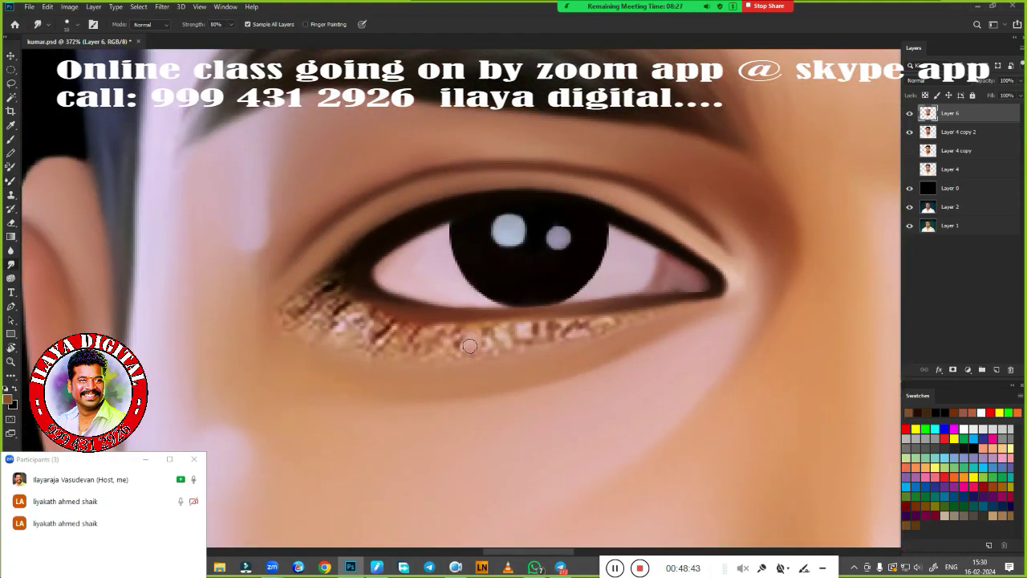
pyautogui.moveTo(469, 345); pyautogui.dragTo(528, 336)
pyautogui.moveTo(377, 325)
pyautogui.mouseDown()
pyautogui.moveTo(321, 309)
pyautogui.moveTo(281, 317)
pyautogui.moveTo(377, 345)
pyautogui.mouseUp()
pyautogui.moveTo(437, 330); pyautogui.dragTo(626, 324)
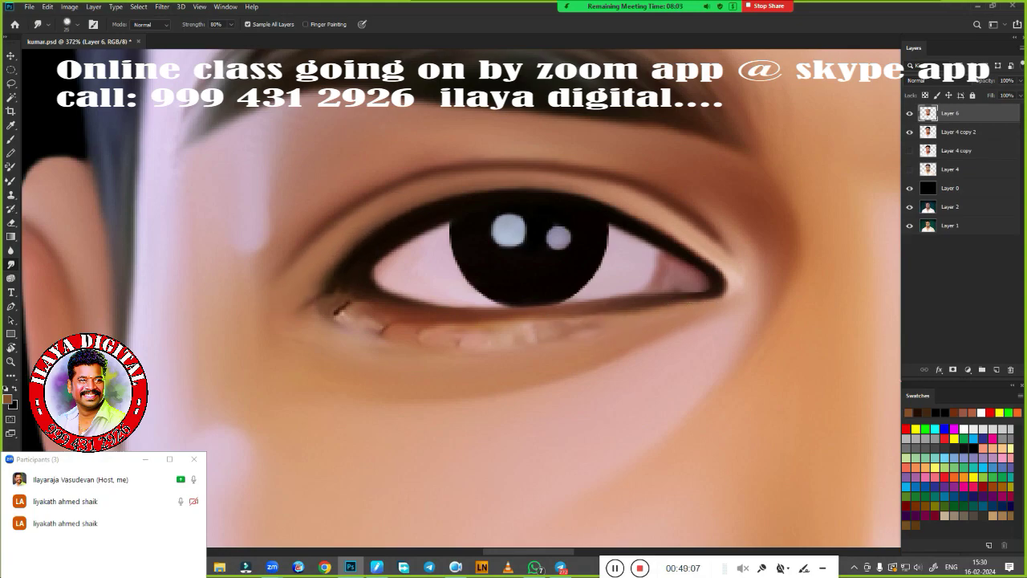
pyautogui.moveTo(360, 315); pyautogui.dragTo(329, 295)
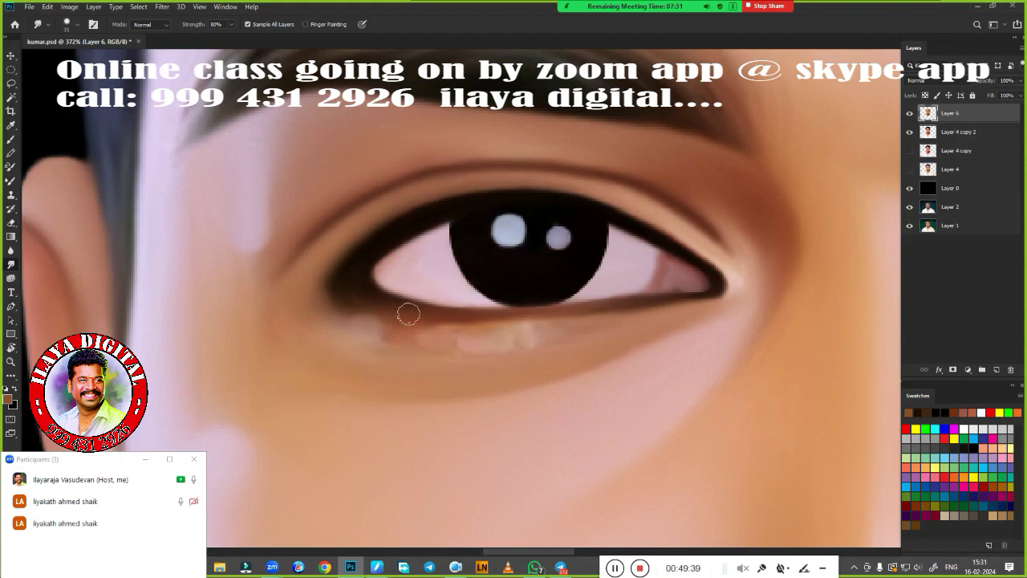
pyautogui.hotkey('ctrl', '0')
pyautogui.scroll(5, 481, 281)
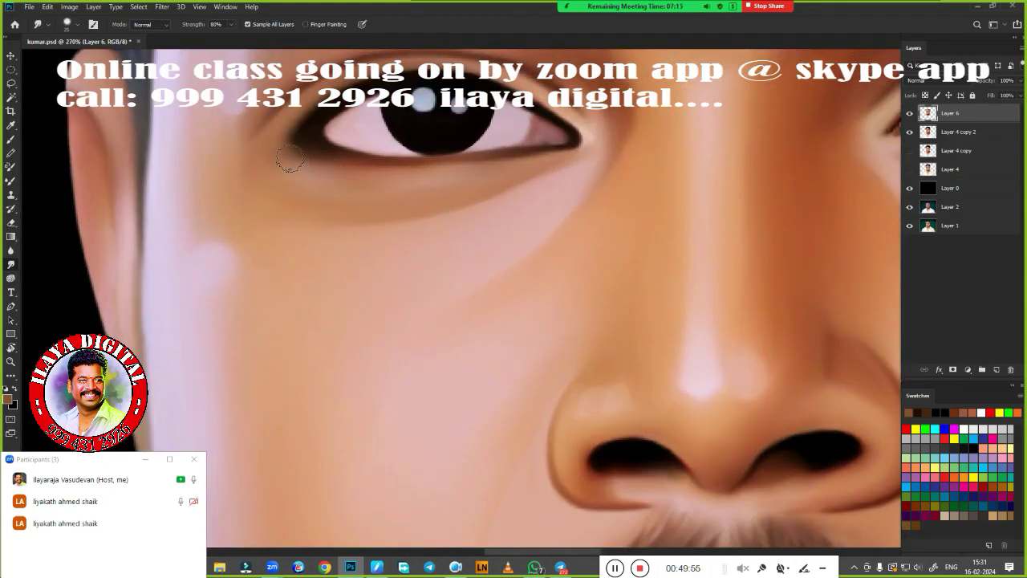
pyautogui.hotkey('ctrl', '0')
pyautogui.scroll(5, 683, 301)
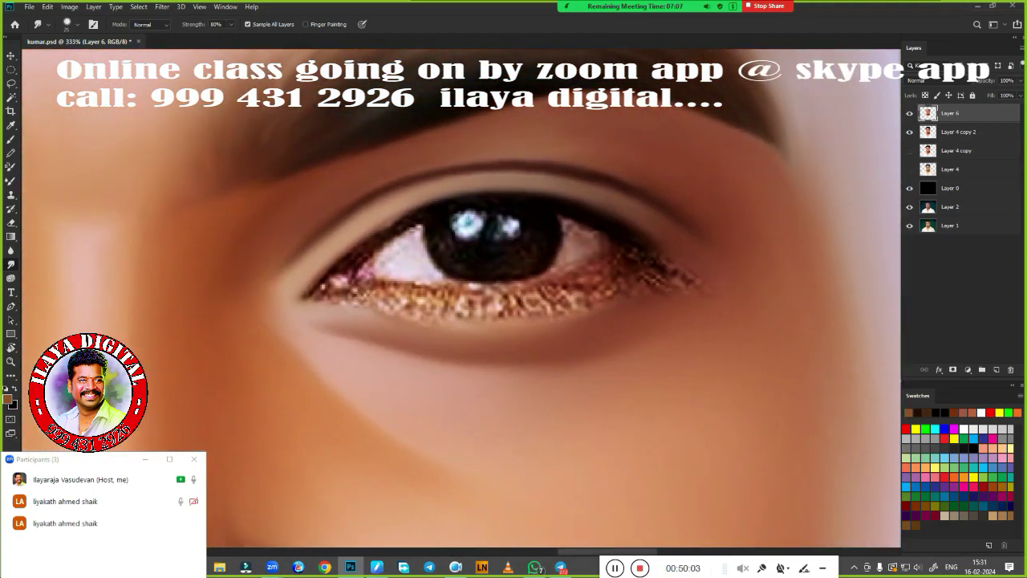
# Copy the finished eye's highlights to a new layer and move them onto the other iris
pyautogui.press('l')
pyautogui.hotkey('ctrl', '0')
pyautogui.scroll(4, 321, 240)
pyautogui.moveTo(306, 262); pyautogui.dragTo(331, 231)
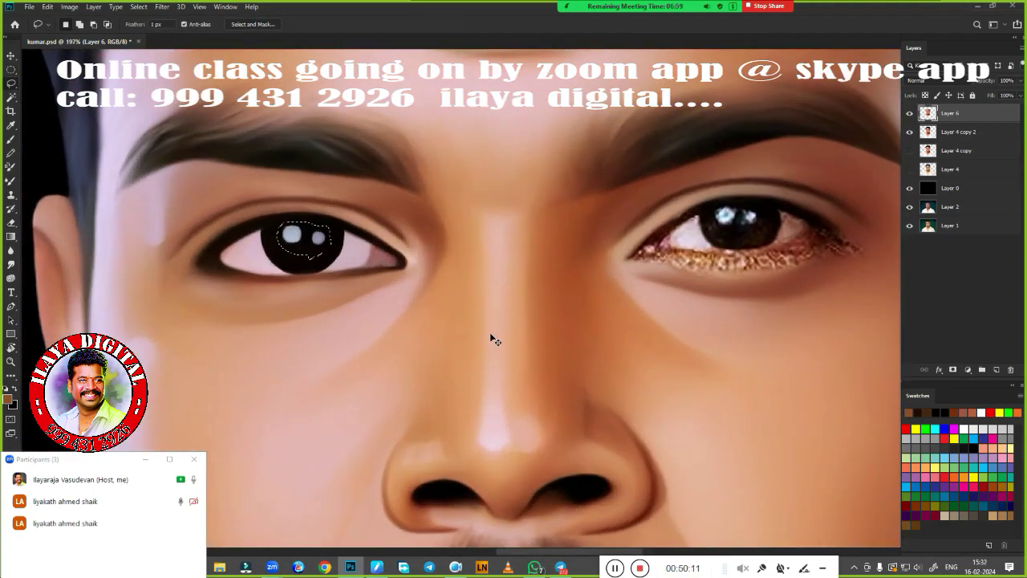
pyautogui.hotkey('ctrl', 'j')
pyautogui.moveTo(313, 297); pyautogui.dragTo(754, 276)
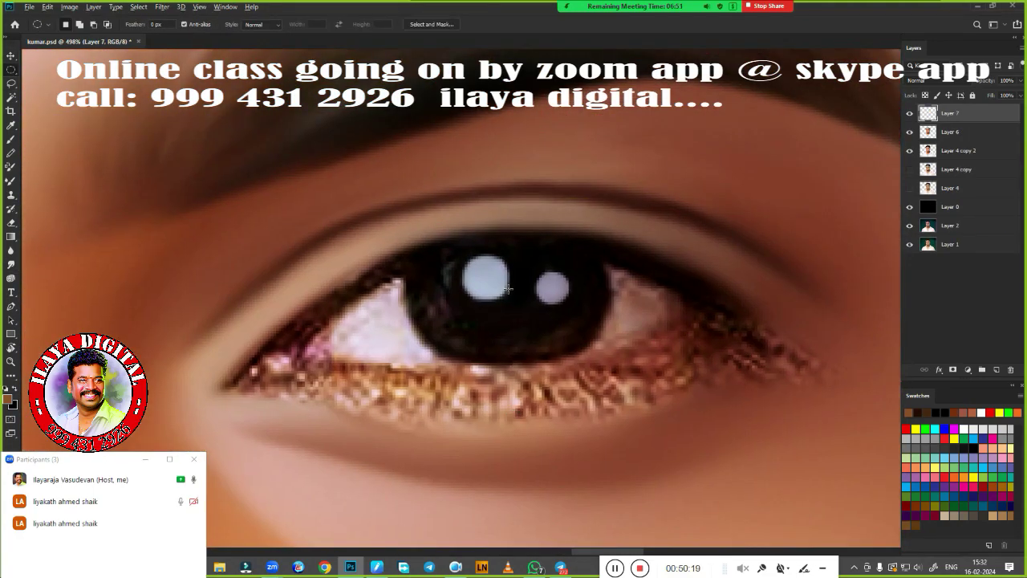
# Darken and smooth the second iris inside an elliptical selection, then brighten its eye white
pyautogui.moveTo(508, 289); pyautogui.dragTo(681, 389)
pyautogui.press('r')
pyautogui.moveTo(565, 358); pyautogui.dragTo(494, 341)
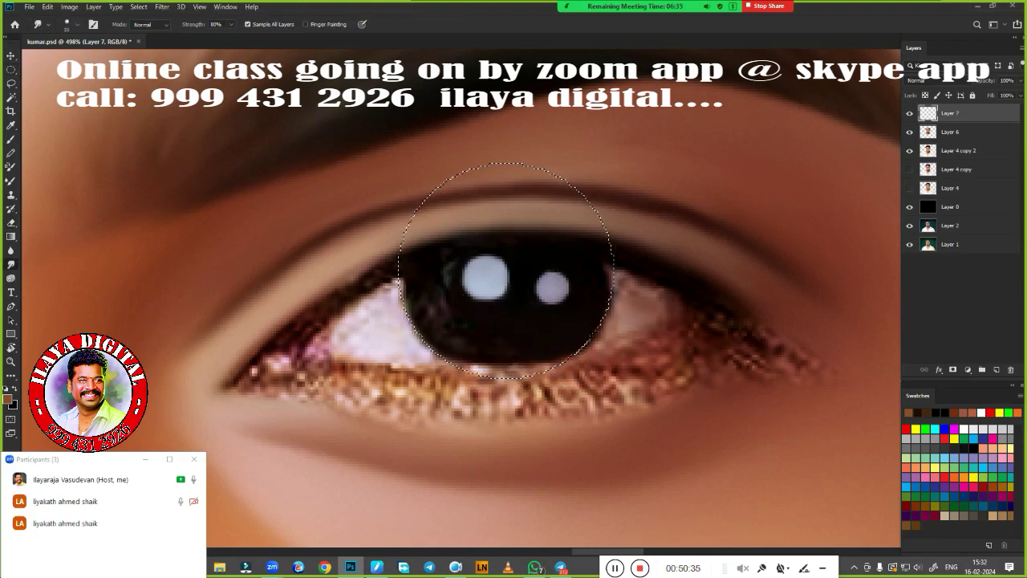
pyautogui.moveTo(454, 250)
pyautogui.mouseDown()
pyautogui.moveTo(415, 364)
pyautogui.moveTo(538, 281)
pyautogui.mouseUp()
pyautogui.press('b')
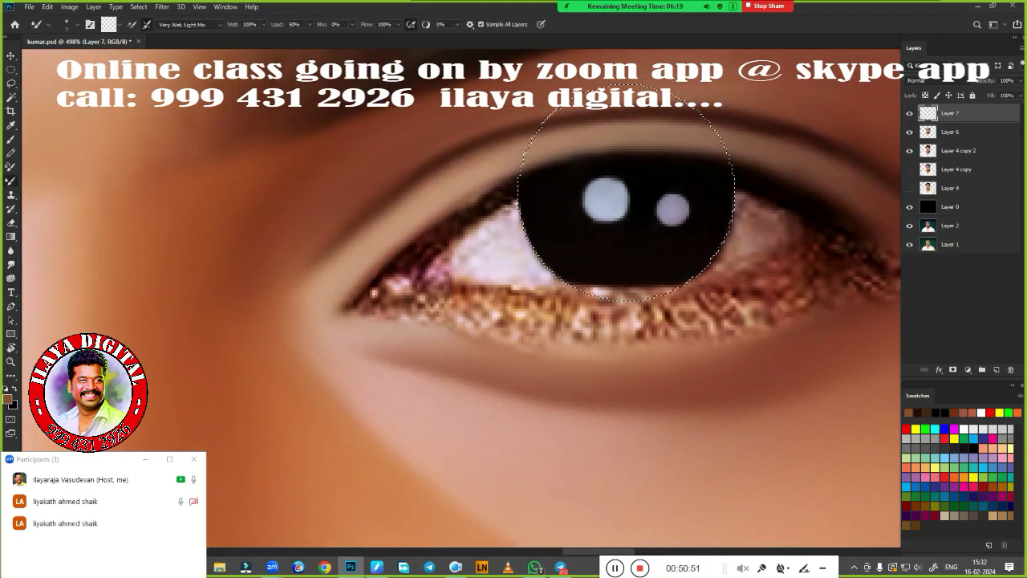
pyautogui.moveTo(461, 277)
pyautogui.mouseDown()
pyautogui.moveTo(526, 235)
pyautogui.moveTo(298, 263)
pyautogui.mouseUp()
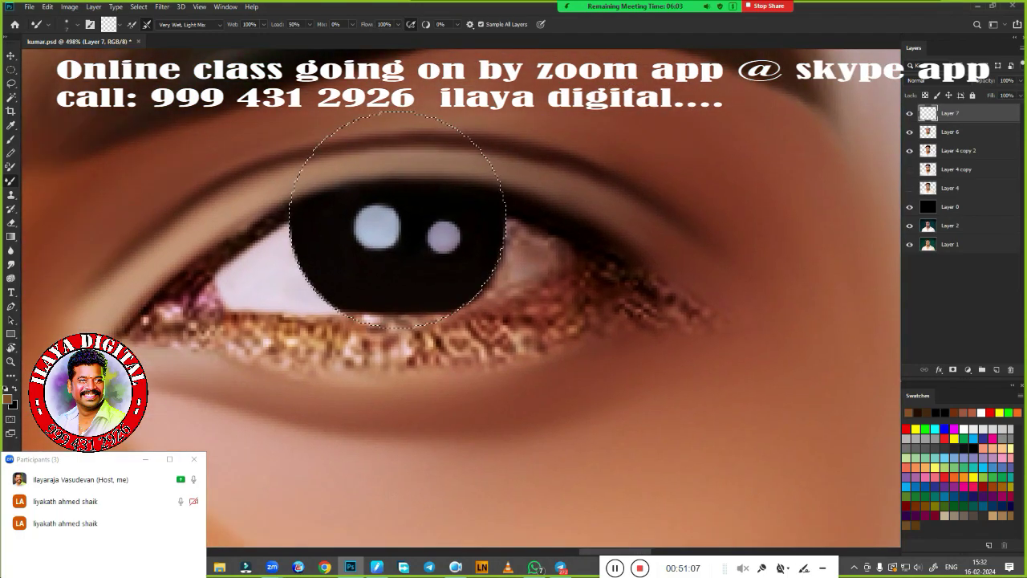
pyautogui.moveTo(553, 269)
pyautogui.mouseDown()
pyautogui.moveTo(509, 291)
pyautogui.moveTo(481, 265)
pyautogui.moveTo(527, 229)
pyautogui.moveTo(572, 265)
pyautogui.mouseUp()
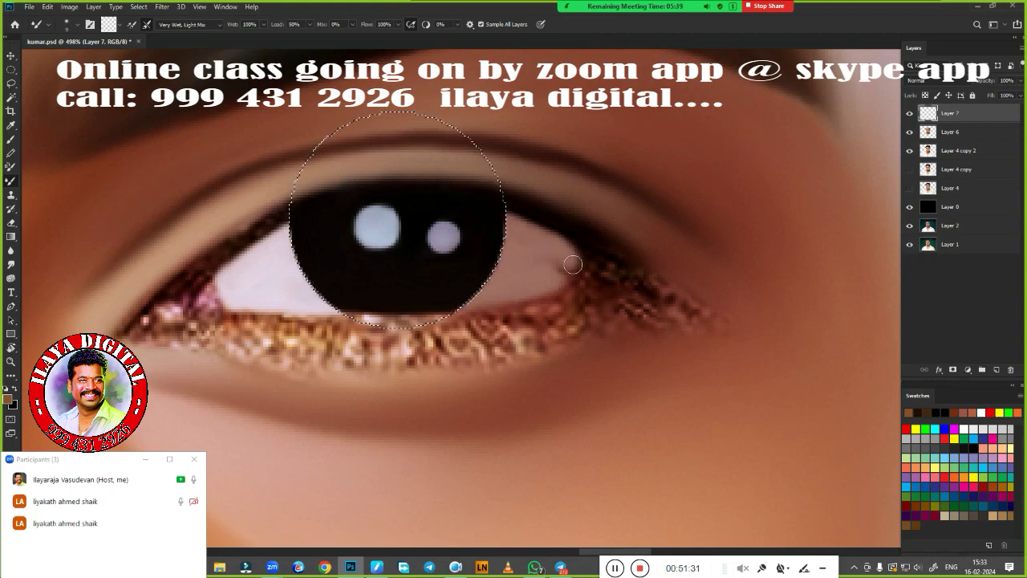
pyautogui.moveTo(573, 271)
pyautogui.mouseDown()
pyautogui.moveTo(535, 327)
pyautogui.moveTo(578, 325)
pyautogui.mouseUp()
# Merge Layer 6 into Layer 7, reshape the eye outline path, and make it a selection
pyautogui.hotkey('ctrl', 'e')
pyautogui.press('p')
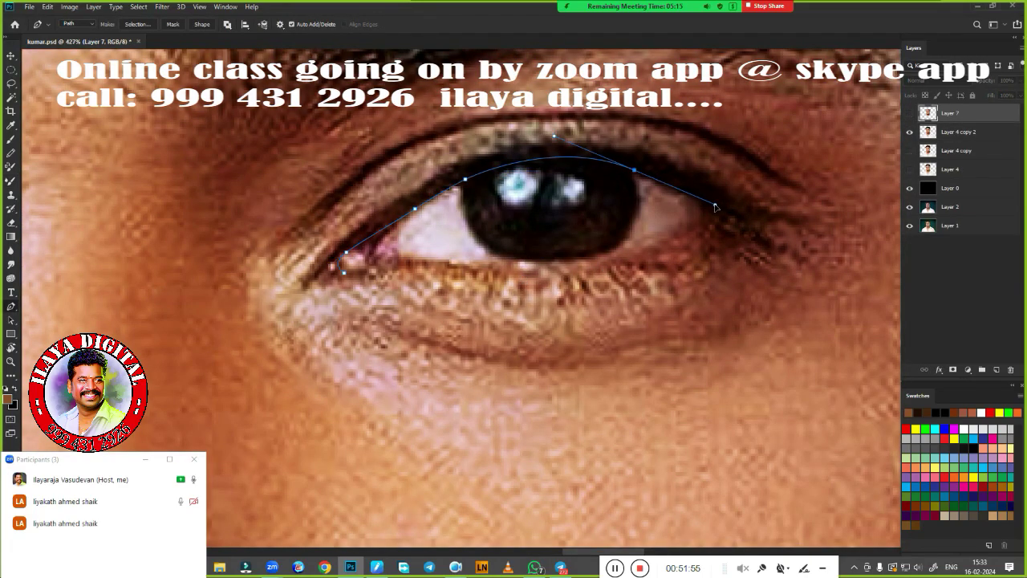
pyautogui.moveTo(438, 262); pyautogui.dragTo(357, 256)
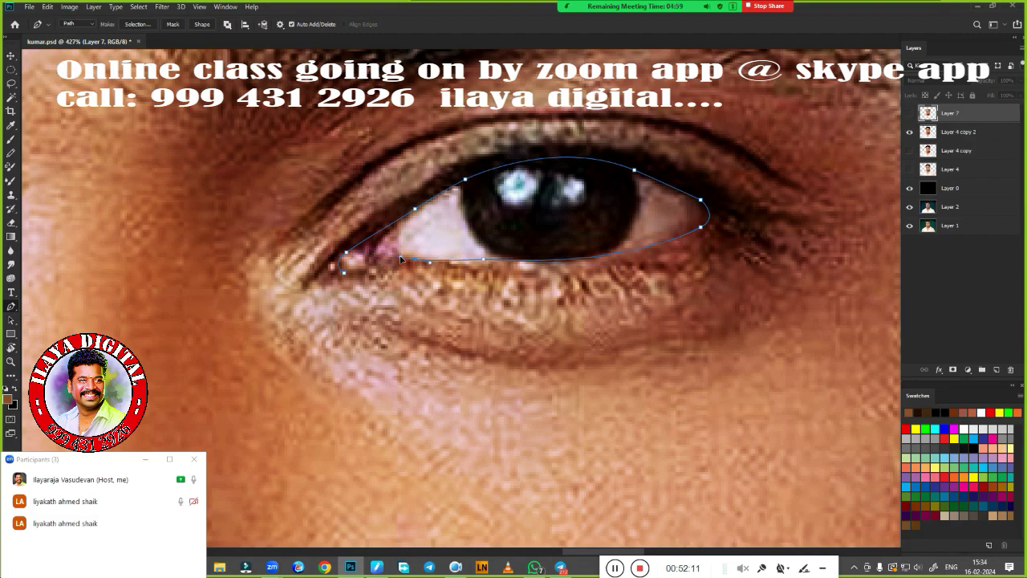
pyautogui.rightClick(501, 259)
pyautogui.press('Return')
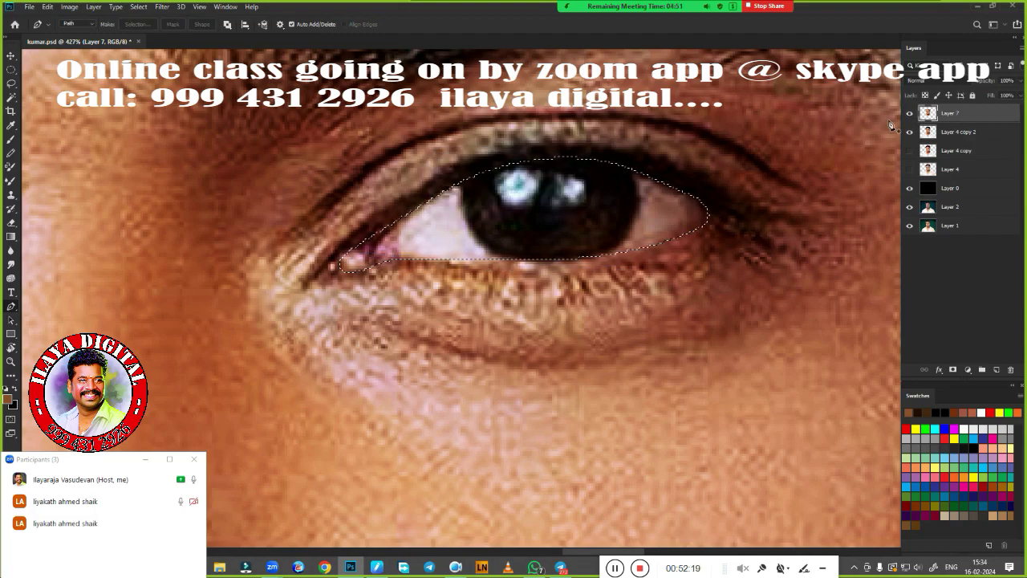
# With the Mixer Brush, blend the pink inner eye corner and darken the band under the lower edge
pyautogui.scroll(3, 507, 263)
pyautogui.press('b')
pyautogui.scroll(-1, 507, 262)
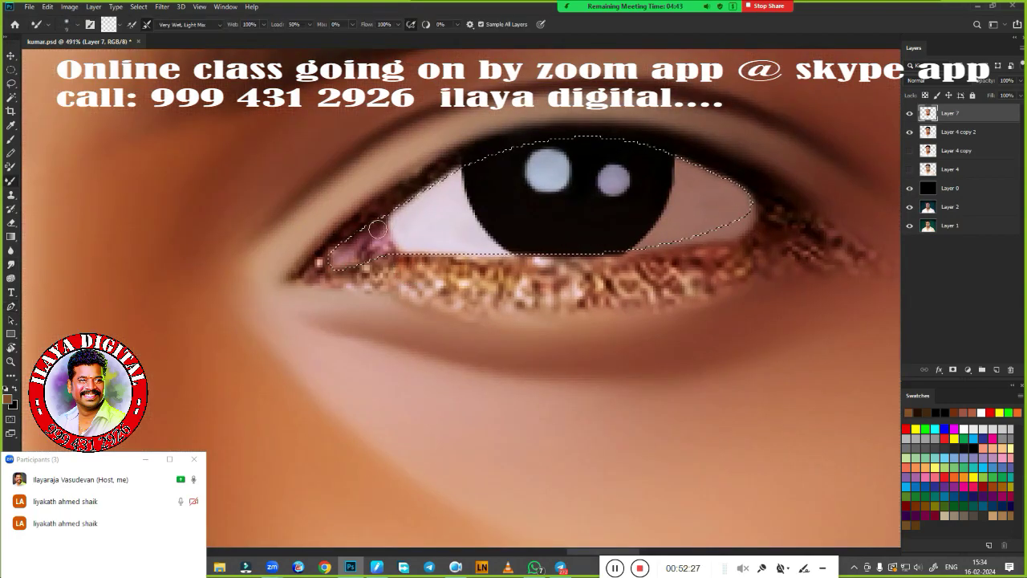
pyautogui.moveTo(365, 262); pyautogui.dragTo(369, 240)
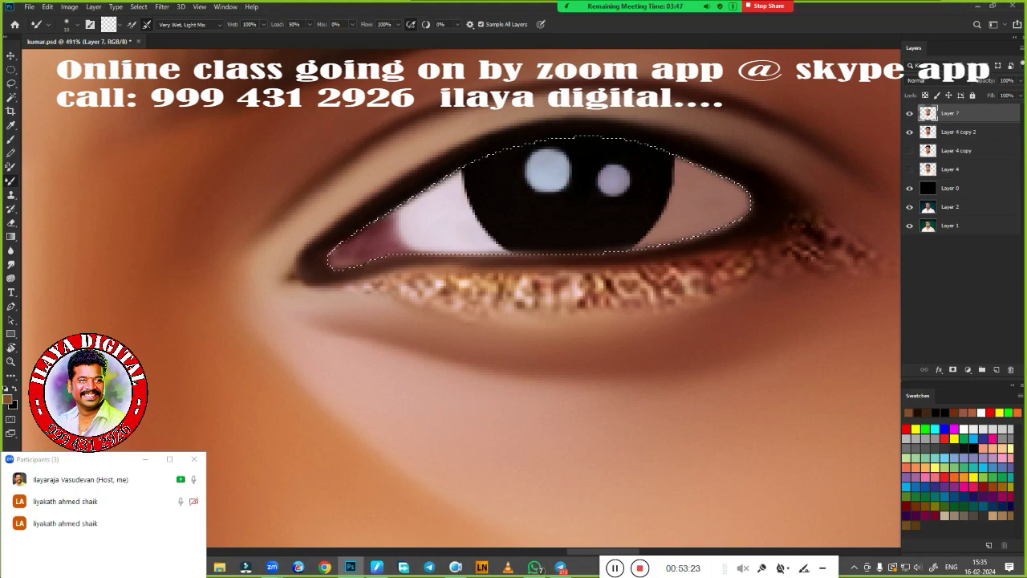
pyautogui.moveTo(386, 269); pyautogui.dragTo(530, 270)
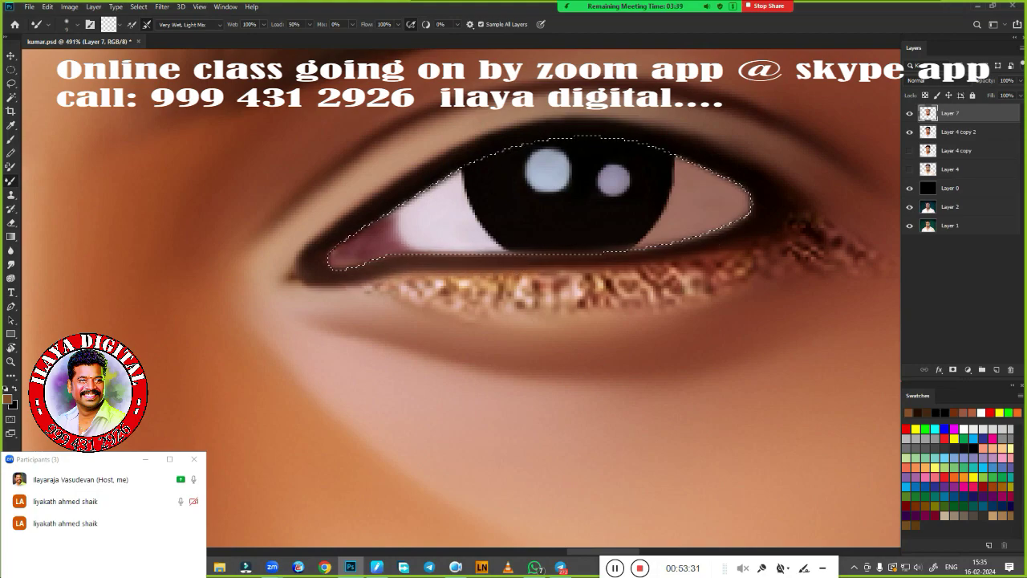
pyautogui.scroll(-5, 625, 250)
pyautogui.scroll(-5, 591, 348)
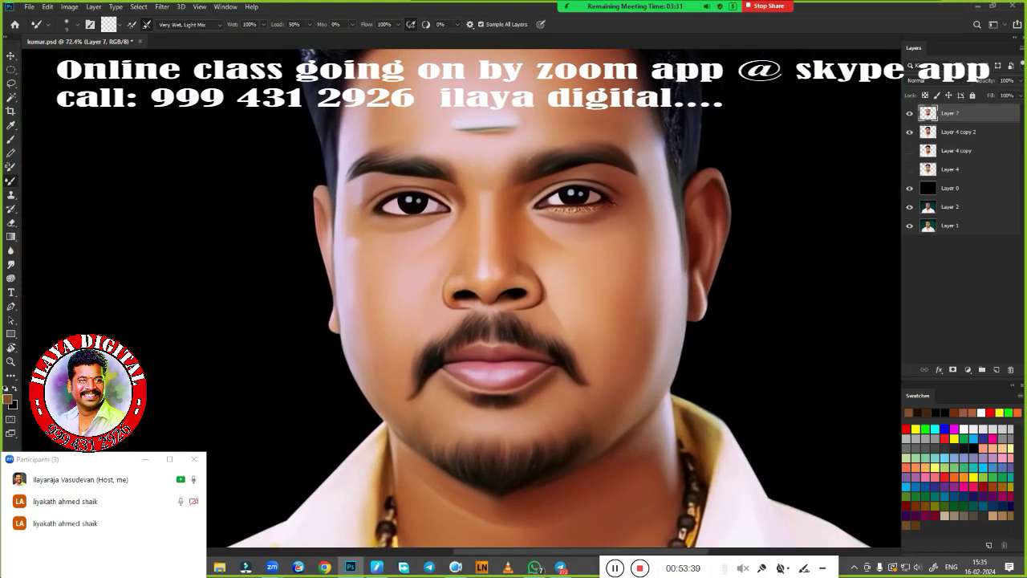
# On a new layer, darken the eye's outer corner and lower lash line, comparing against Layer 7
pyautogui.scroll(5, 590, 204)
pyautogui.hotkey('ctrl', 'shift', 'alt', 'n')
pyautogui.click(909, 131)
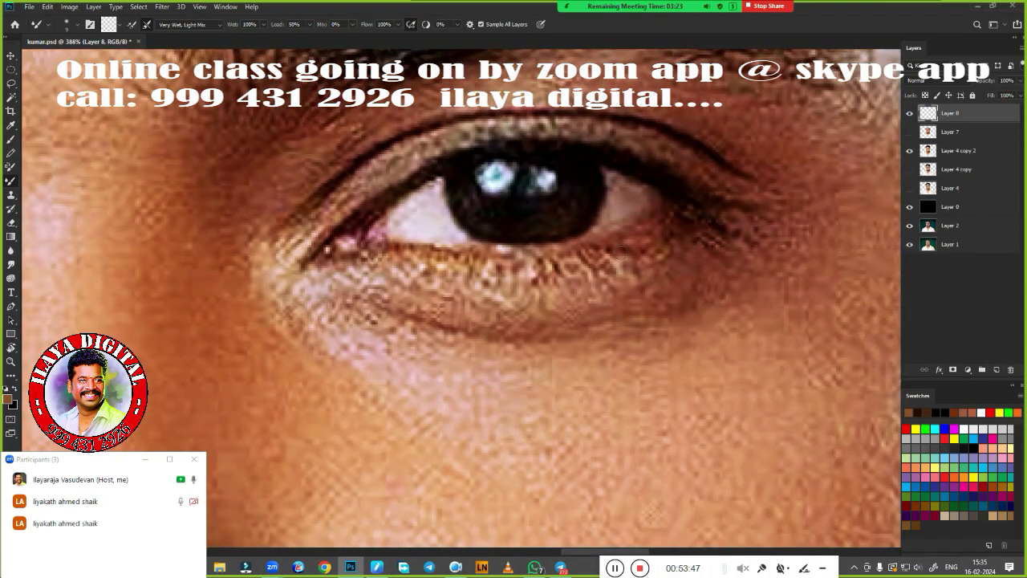
pyautogui.moveTo(673, 199); pyautogui.dragTo(656, 215)
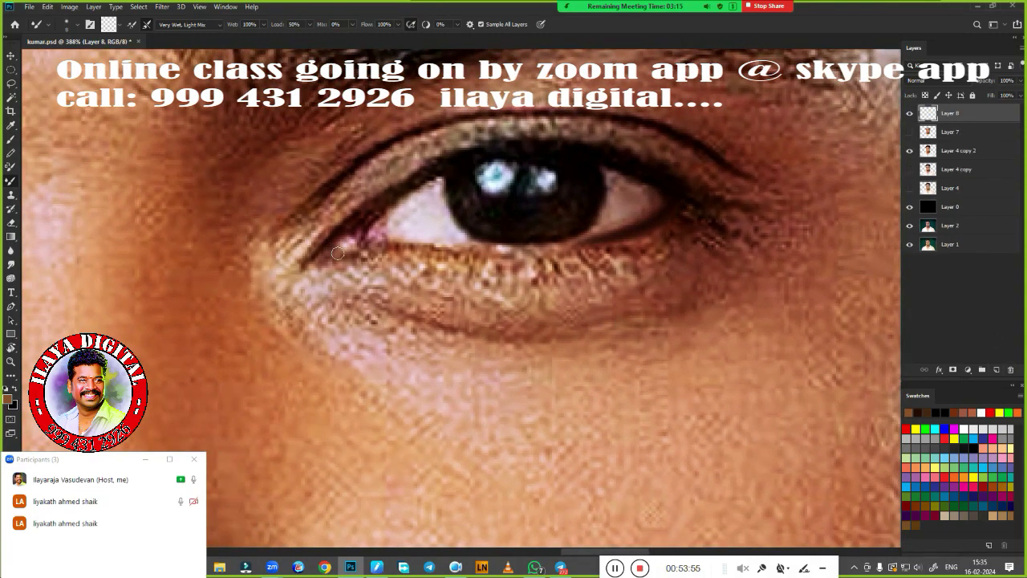
pyautogui.moveTo(377, 248); pyautogui.dragTo(573, 245)
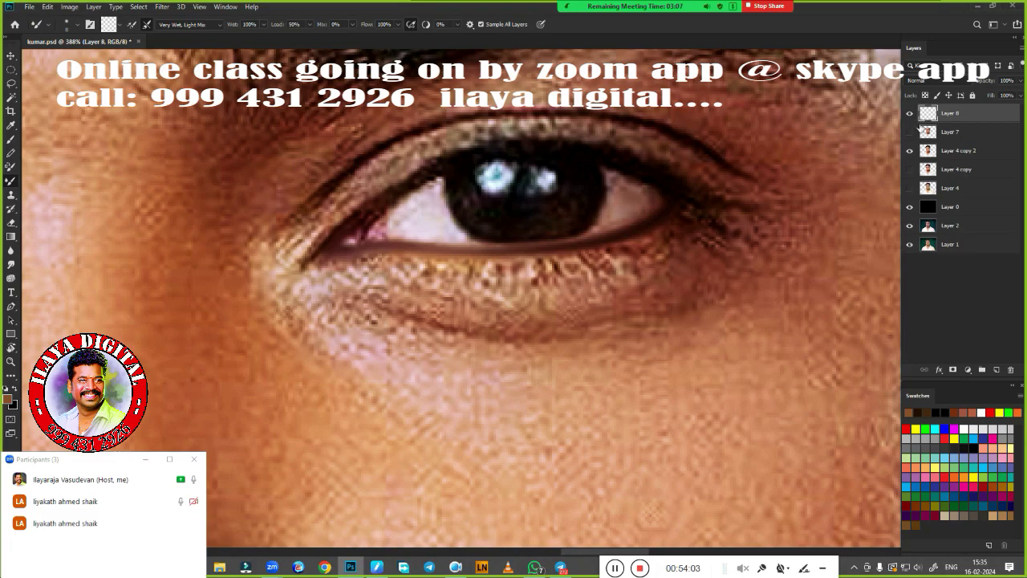
pyautogui.click(909, 132)
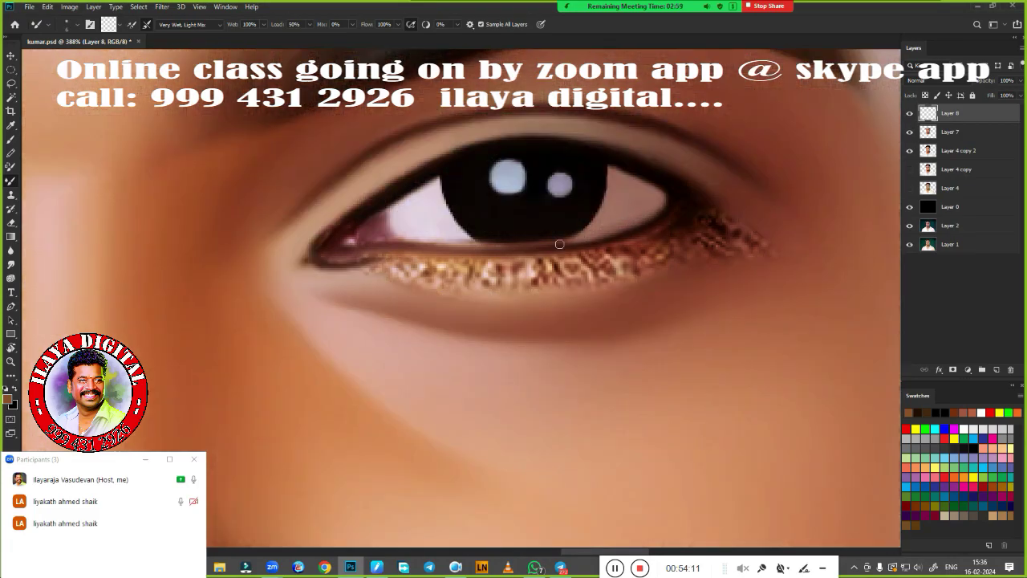
# Darken and blend the lower lid near the inner corner with the wet Mixer Brush
pyautogui.press('e')
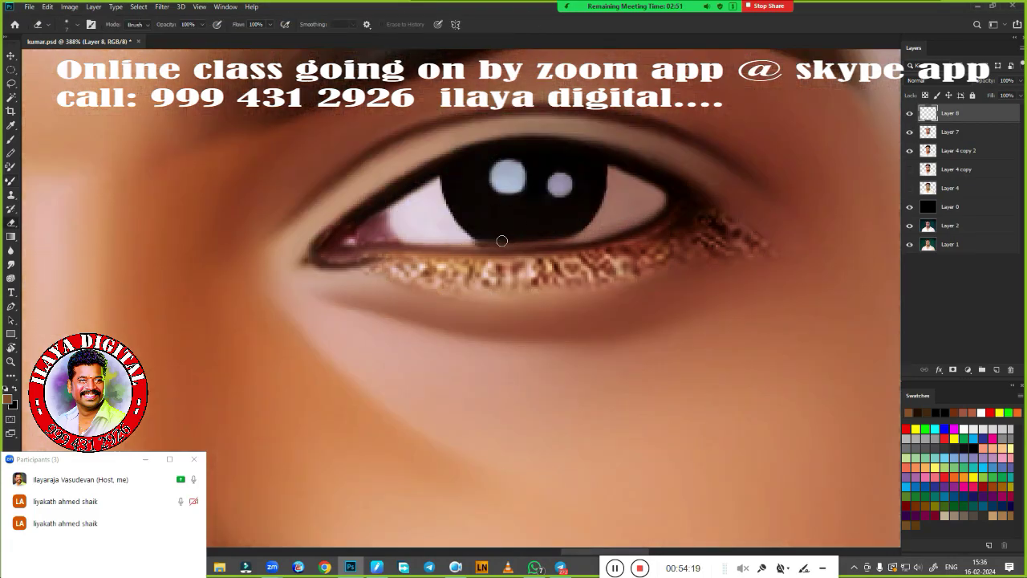
pyautogui.press('b')
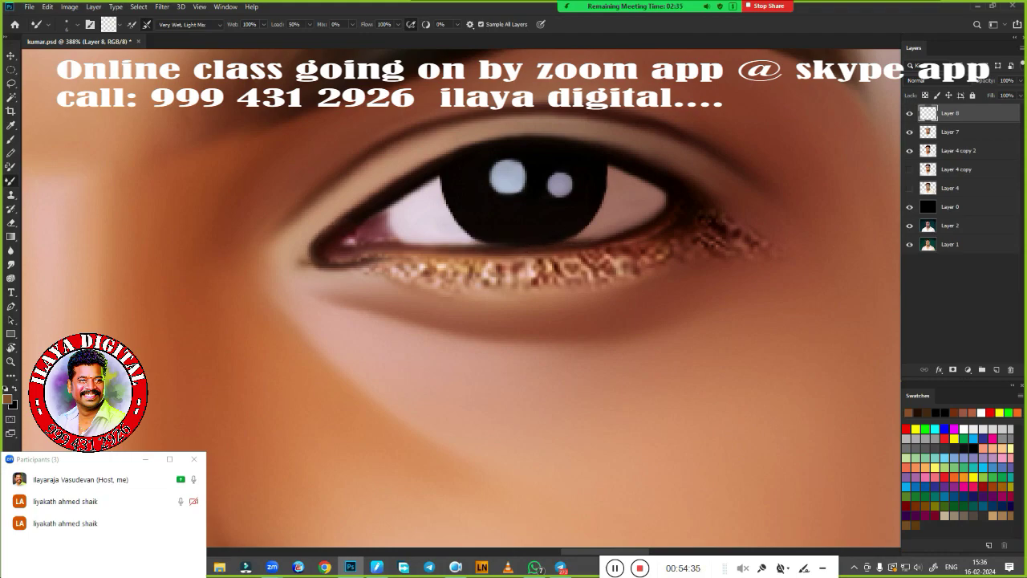
pyautogui.moveTo(440, 262); pyautogui.dragTo(360, 242)
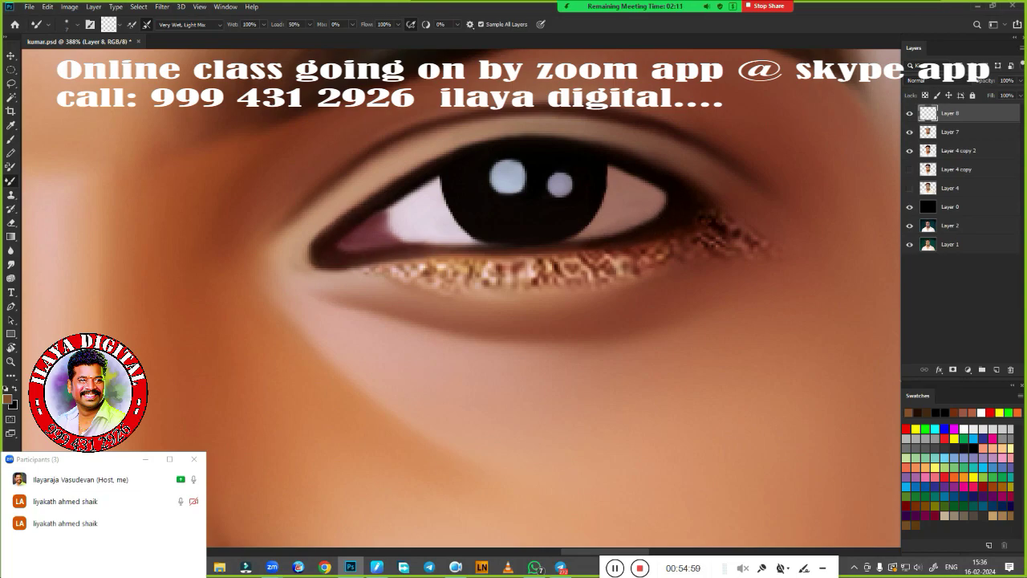
pyautogui.moveTo(462, 297); pyautogui.dragTo(420, 281)
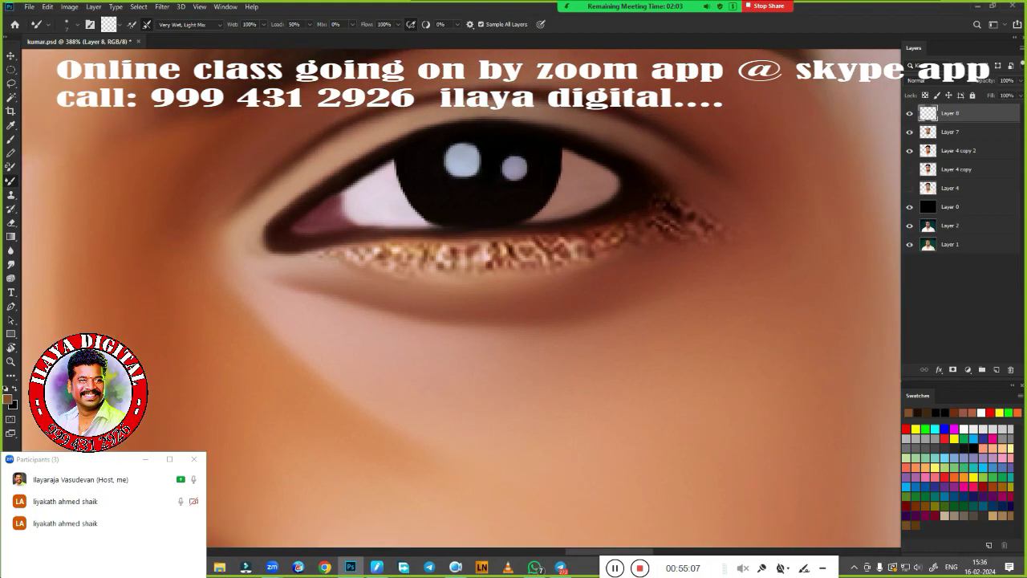
# Smudge the speckled lower lash line and lower lid skin into an even tone at 80% strength
pyautogui.press('r')
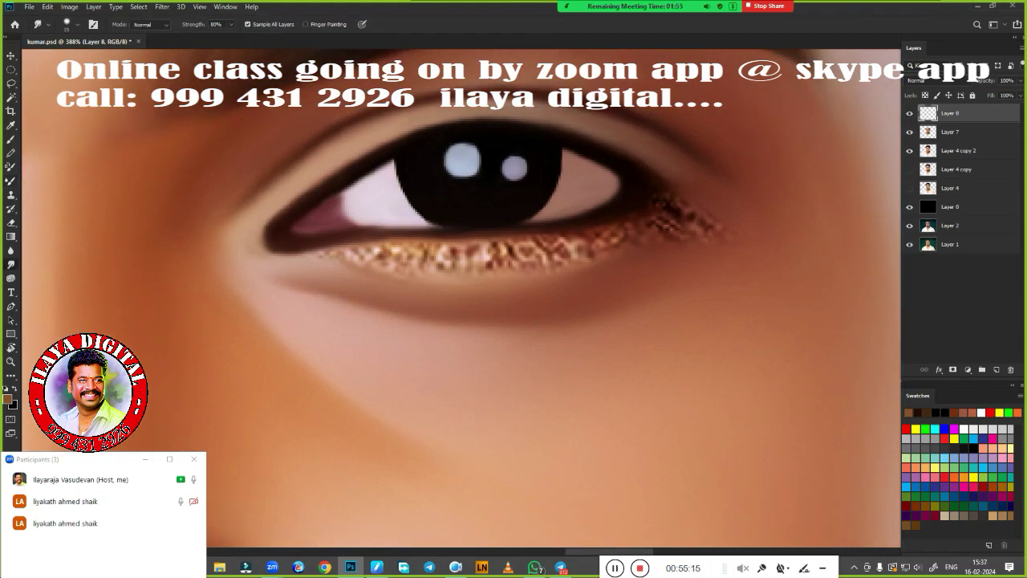
pyautogui.moveTo(345, 257); pyautogui.dragTo(538, 253)
pyautogui.moveTo(433, 259); pyautogui.dragTo(653, 215)
pyautogui.moveTo(481, 249); pyautogui.dragTo(459, 275)
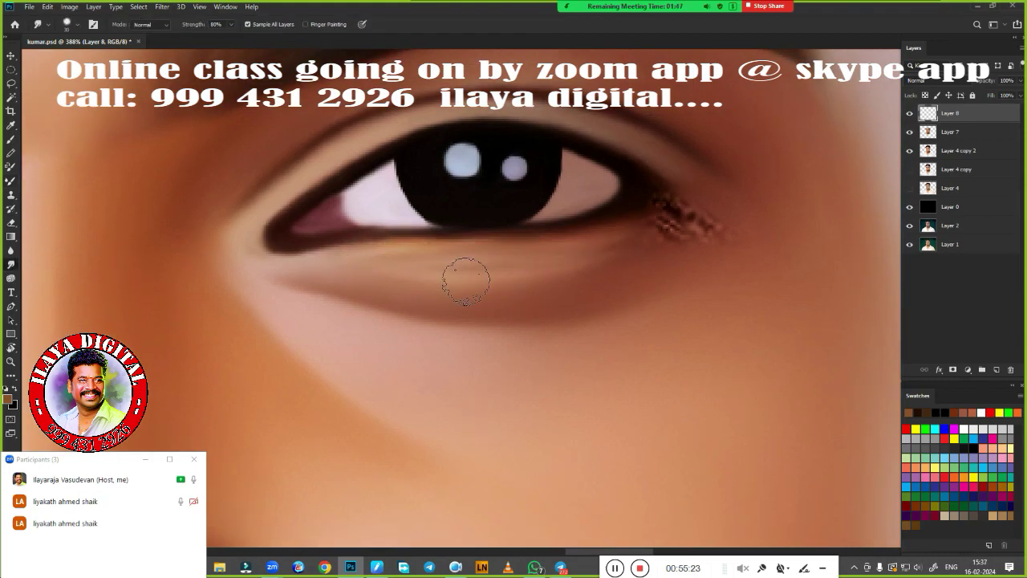
pyautogui.moveTo(650, 241); pyautogui.dragTo(690, 201)
pyautogui.moveTo(600, 252); pyautogui.dragTo(413, 268)
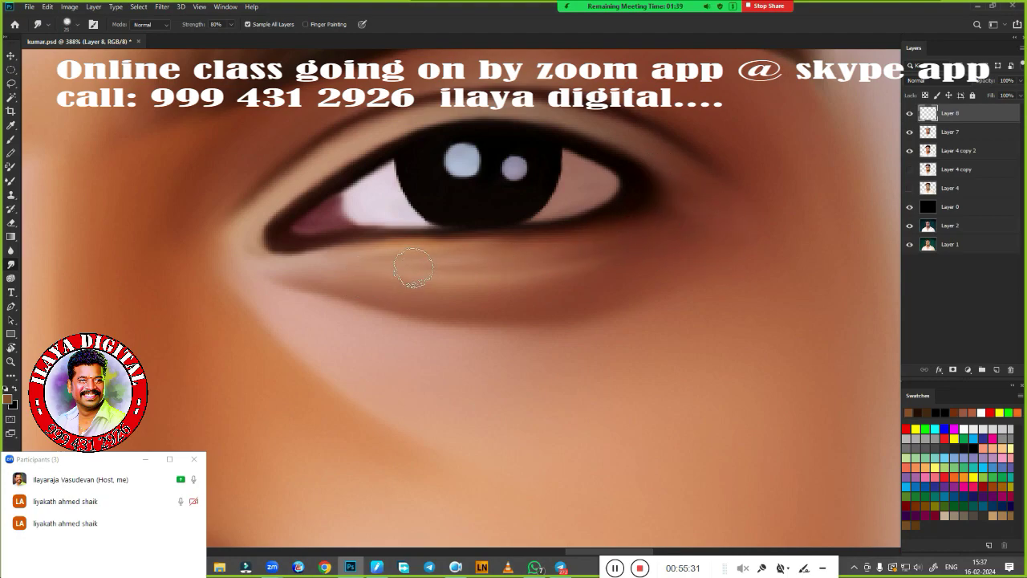
pyautogui.moveTo(615, 264); pyautogui.dragTo(487, 271)
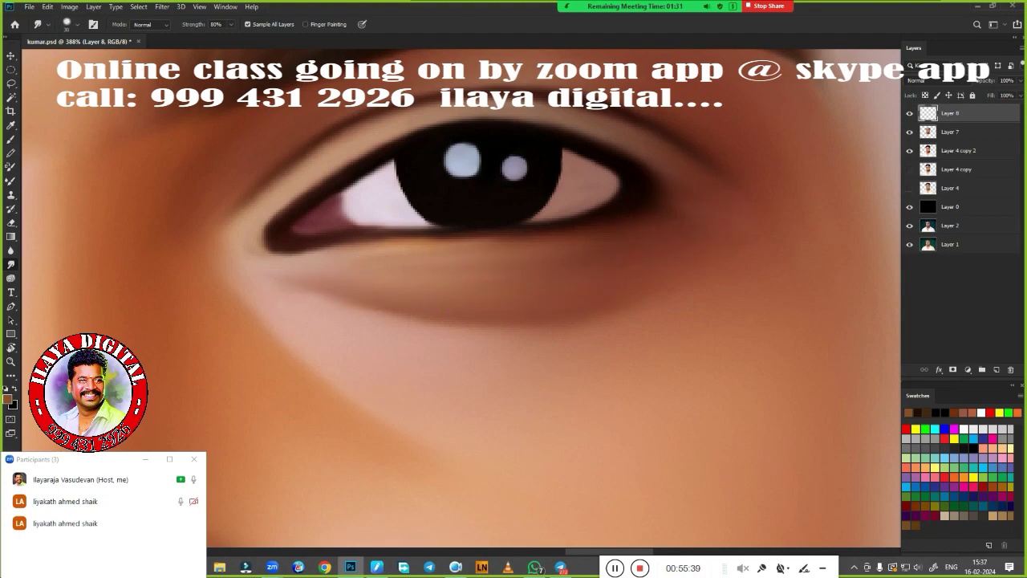
pyautogui.scroll(-3, 613, 229)
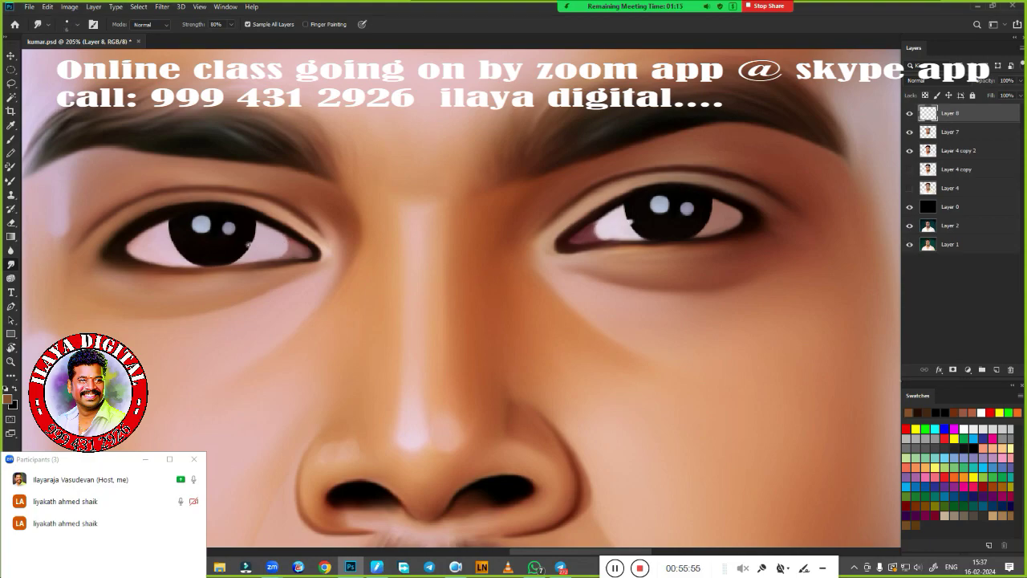
pyautogui.scroll(-5, 593, 323)
pyautogui.scroll(2, 639, 323)
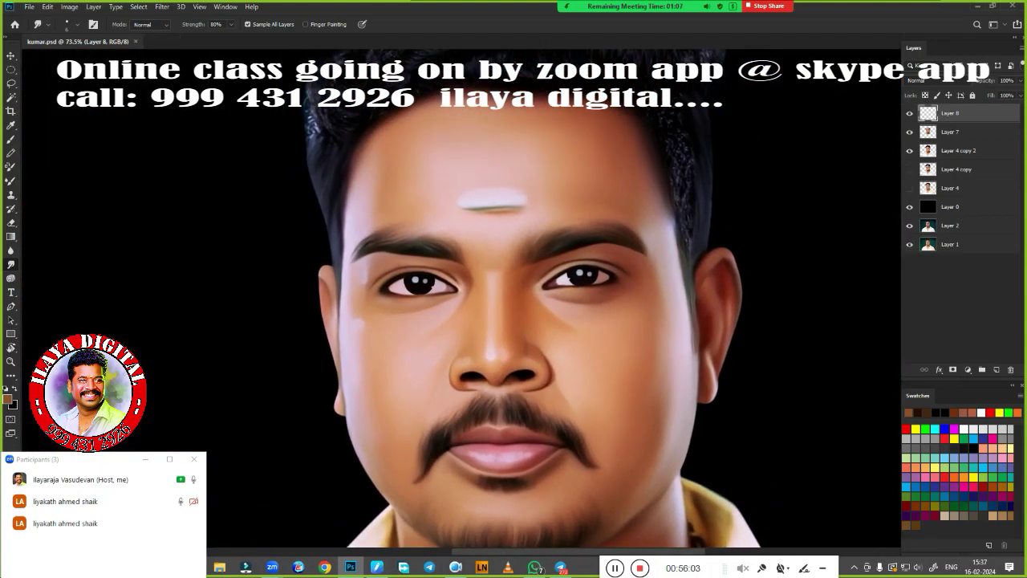
pyautogui.scroll(-3, 662, 186)
pyautogui.scroll(-2, 662, 191)
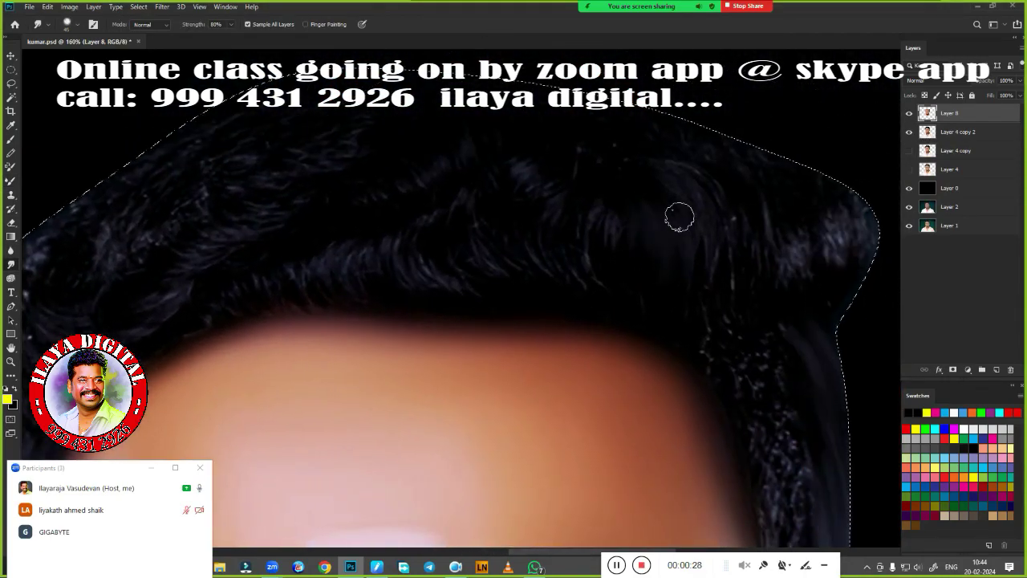
# Smudge the bright hair strands at the top and left edge smooth, then fit the whole face on screen
pyautogui.moveTo(679, 217)
pyautogui.mouseDown()
pyautogui.moveTo(857, 220)
pyautogui.moveTo(797, 151)
pyautogui.mouseUp()
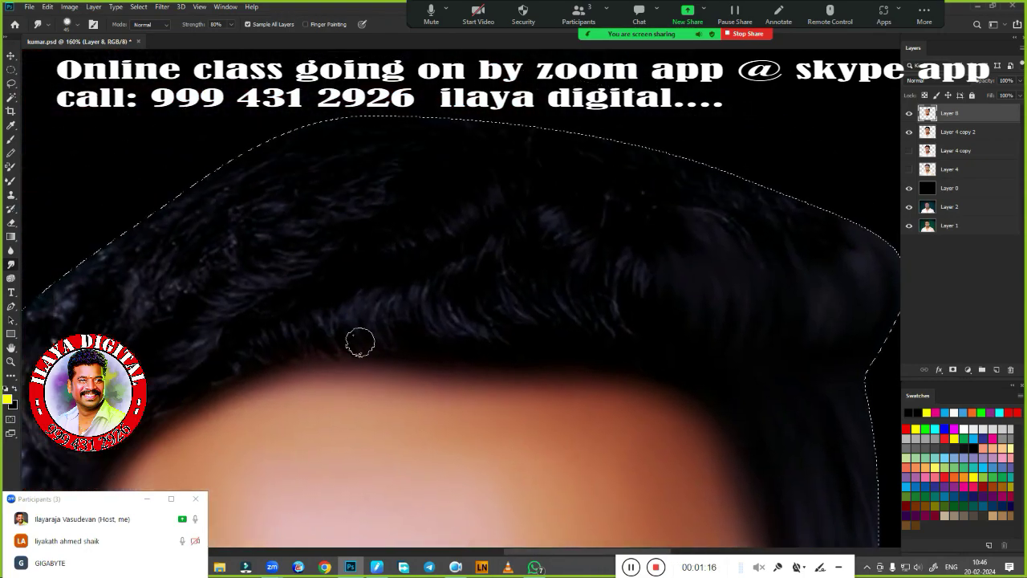
pyautogui.moveTo(478, 287)
pyautogui.mouseDown()
pyautogui.moveTo(559, 333)
pyautogui.moveTo(559, 201)
pyautogui.moveTo(625, 236)
pyautogui.moveTo(752, 245)
pyautogui.moveTo(337, 259)
pyautogui.mouseUp()
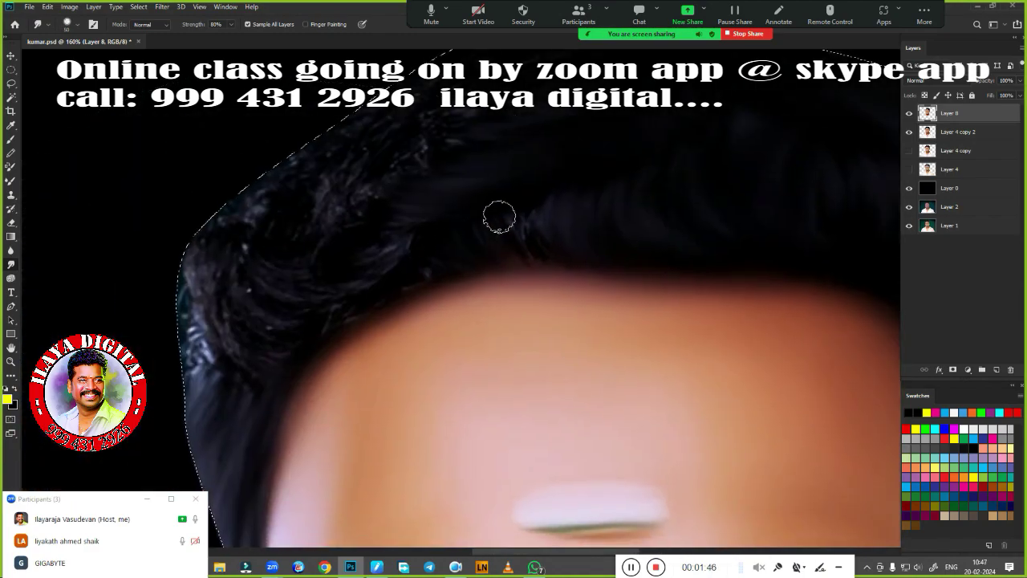
pyautogui.moveTo(499, 218)
pyautogui.mouseDown()
pyautogui.moveTo(344, 316)
pyautogui.moveTo(171, 270)
pyautogui.moveTo(214, 303)
pyautogui.moveTo(403, 225)
pyautogui.mouseUp()
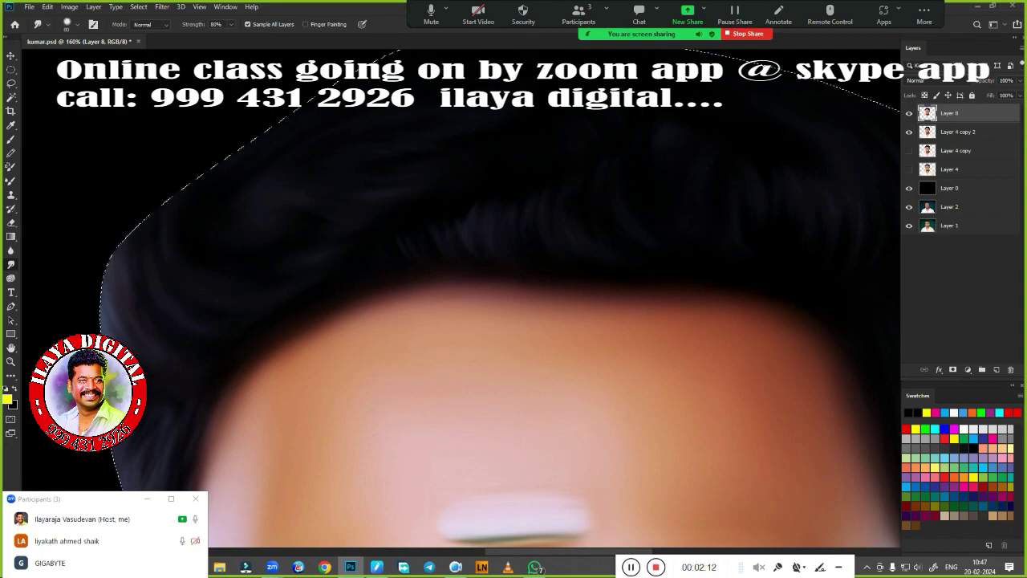
pyautogui.hotkey('ctrl', '0')
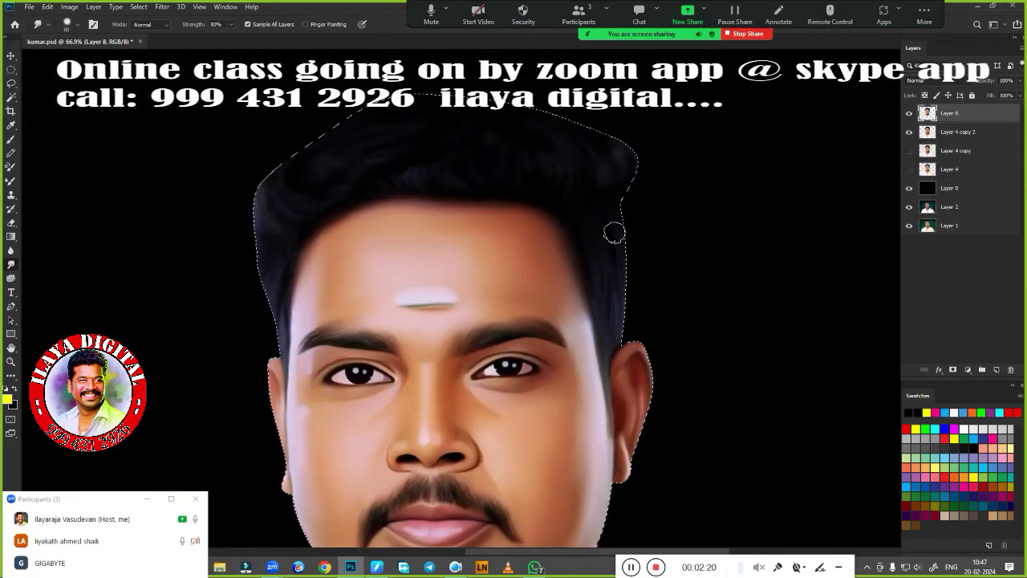
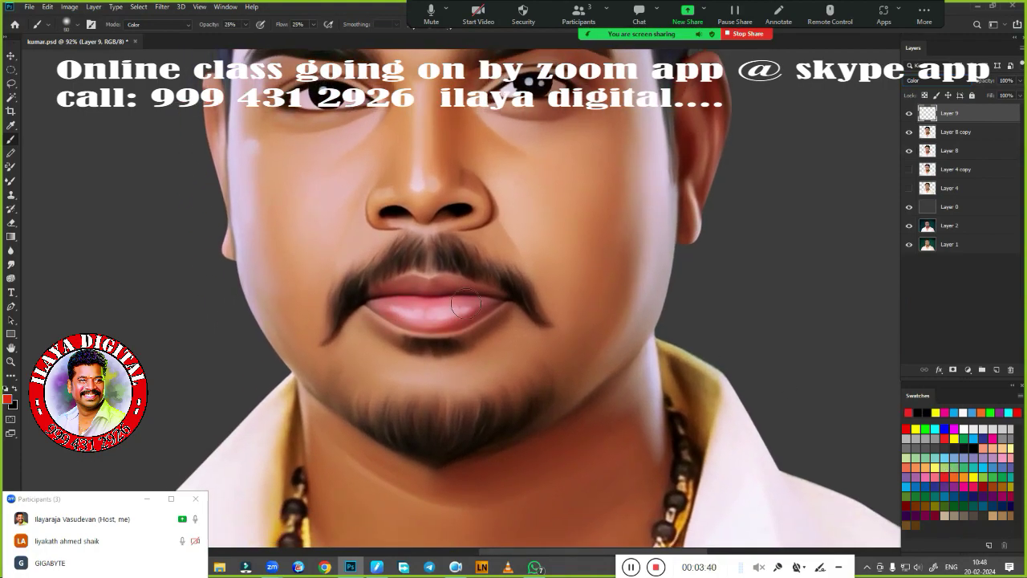
# Erase excess lip colour, merge Layer 9 down, and lower its Fill to about 27%
pyautogui.press('e')
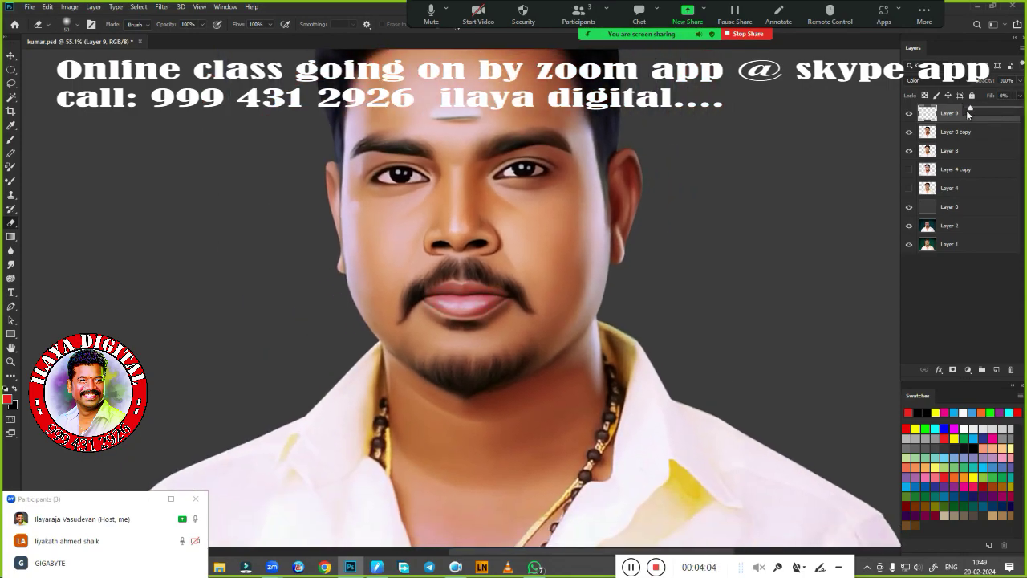
pyautogui.hotkey('ctrl', 'e')
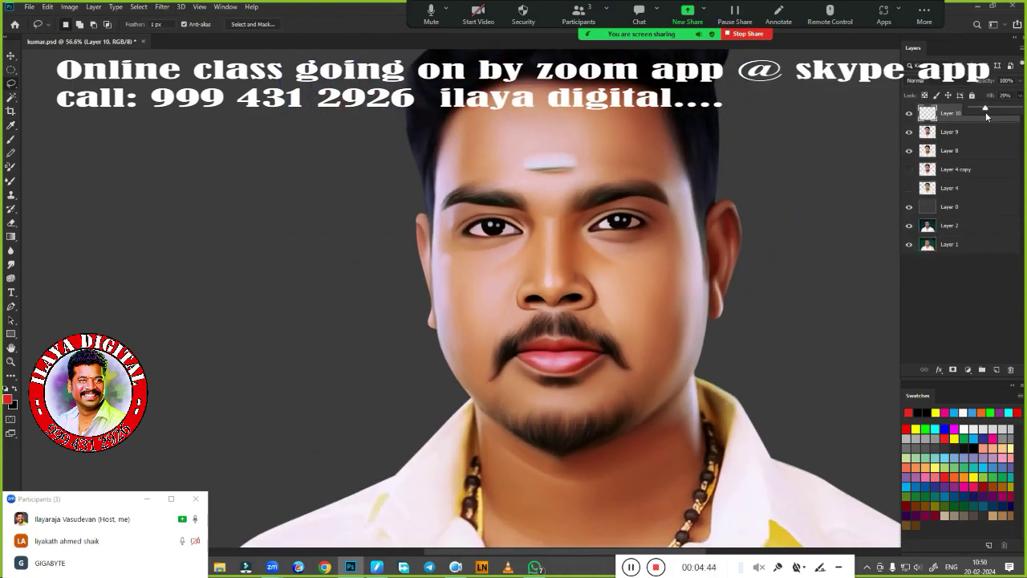
pyautogui.moveTo(986, 114); pyautogui.dragTo(984, 116)
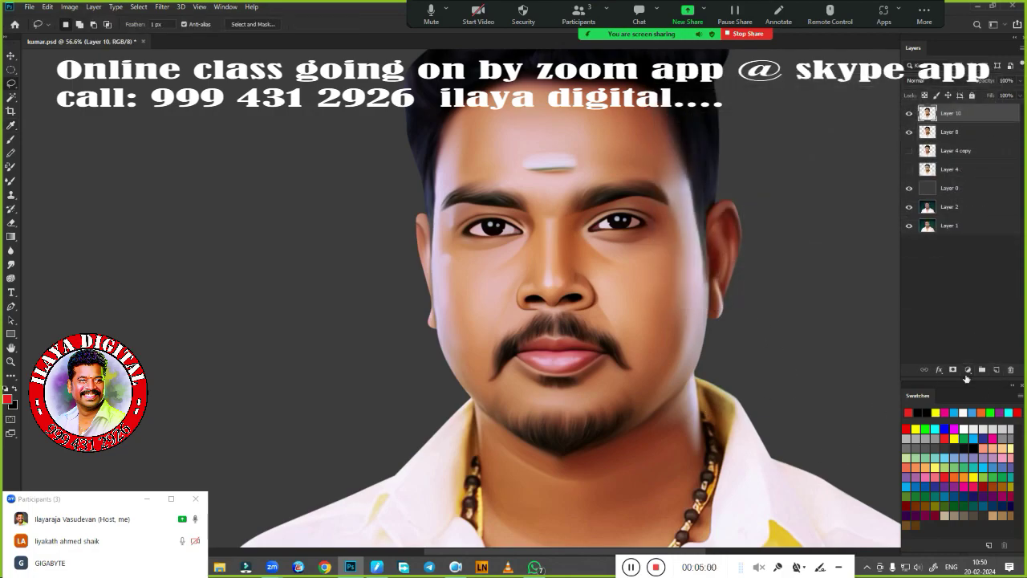
# Add a new Color-mode layer for tinting and set up the brush
pyautogui.hotkey('ctrl', 'shift', 'alt', 'n')
pyautogui.click(923, 81)
pyautogui.click(923, 324)
pyautogui.rightClick(466, 330)
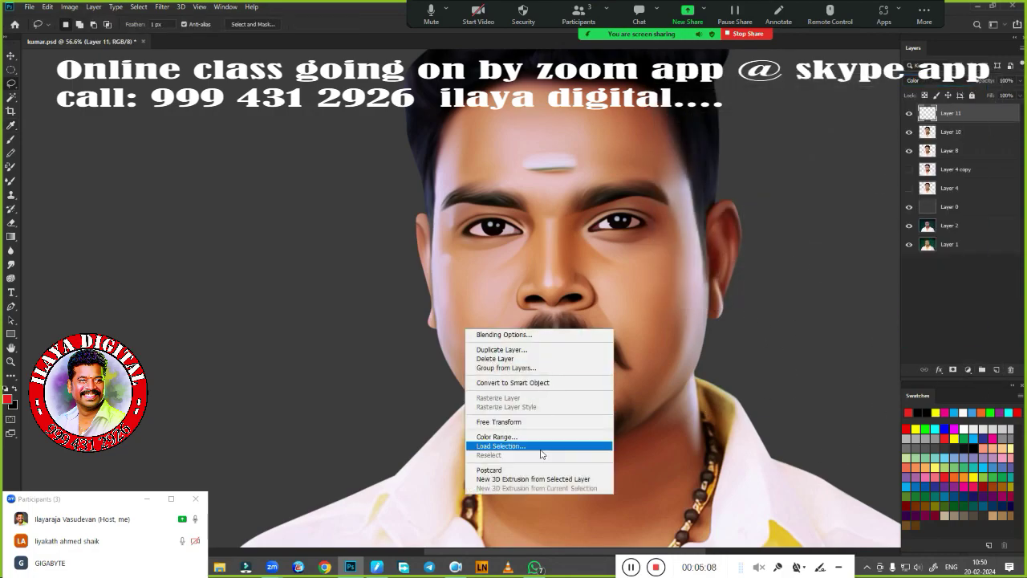
pyautogui.press('Escape')
pyautogui.press('b')
pyautogui.rightClick(547, 348)
pyautogui.press('Escape')
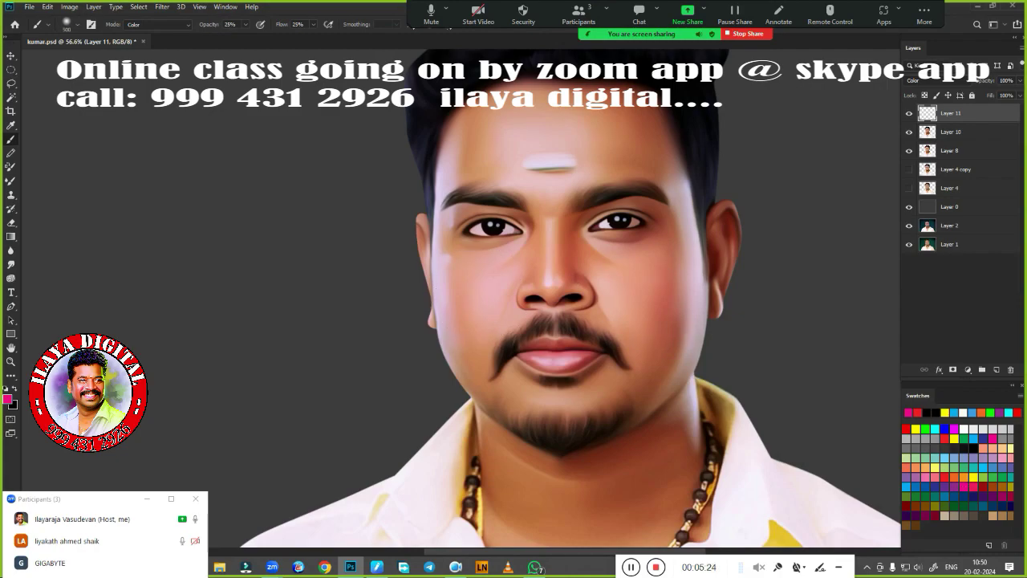
# Paint a soft green tint inside the head-and-shoulders subject selection
pyautogui.click(915, 498)
pyautogui.scroll(-3, 538, 297)
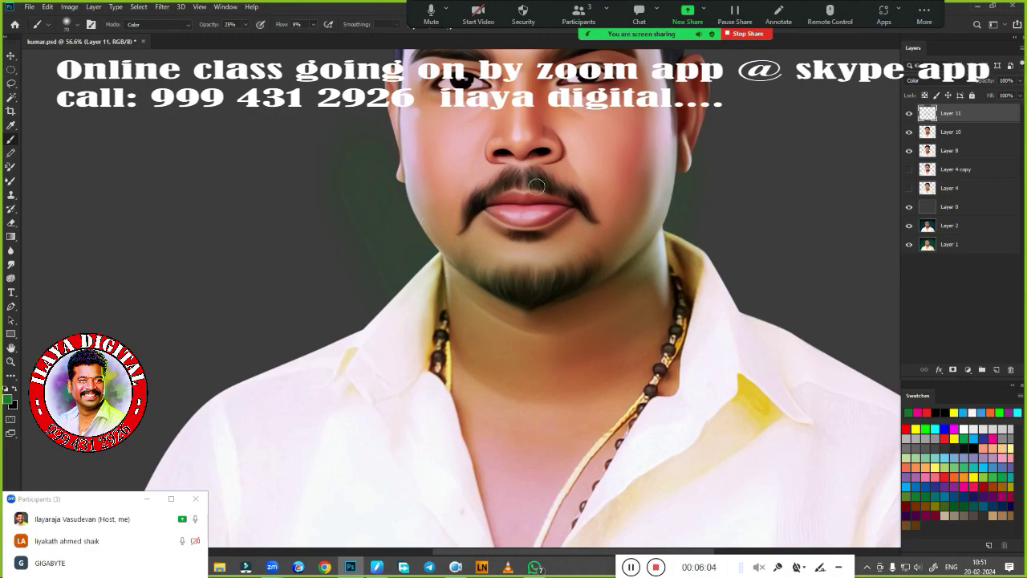
pyautogui.scroll(-3, 533, 239)
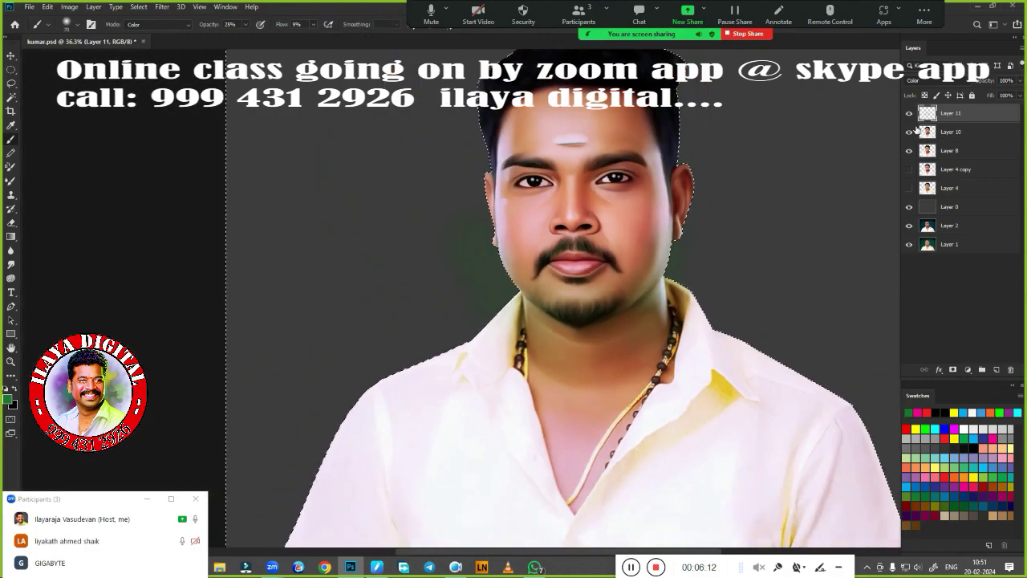
pyautogui.scroll(-1, 684, 346)
pyautogui.scroll(3, 685, 347)
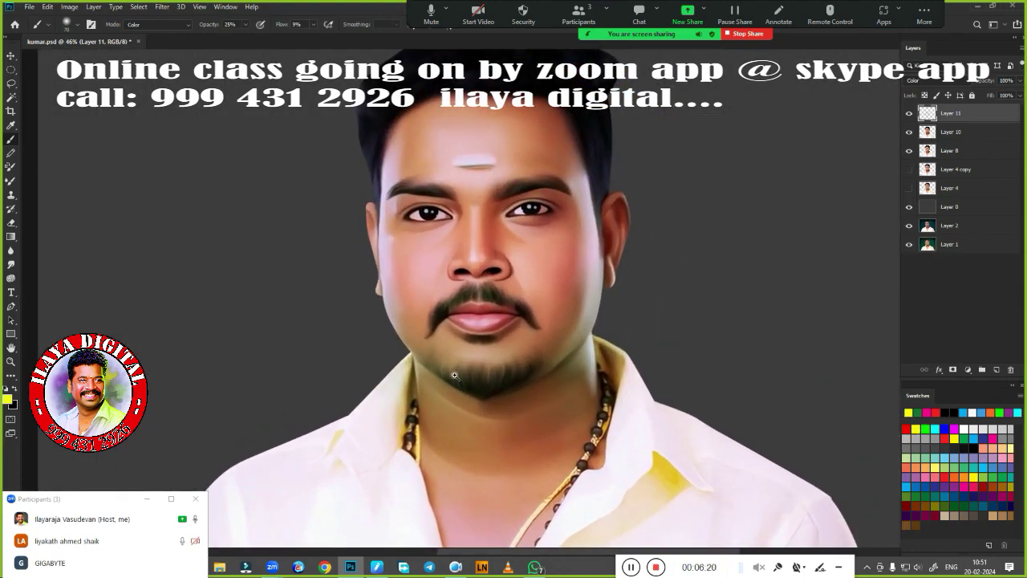
pyautogui.scroll(-1, 455, 374)
pyautogui.keyDown('ctrl'); pyautogui.click(927, 131); pyautogui.keyUp('ctrl')
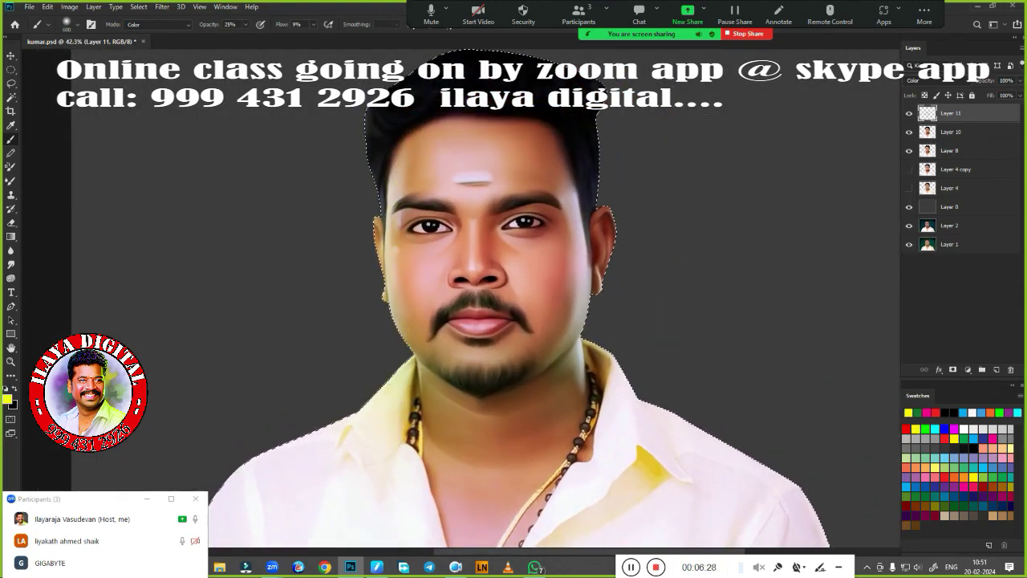
pyautogui.scroll(1, 367, 316)
pyautogui.scroll(-2, 366, 317)
# Paint pink and yellow tints with brush flow at 16%
pyautogui.click(954, 428)
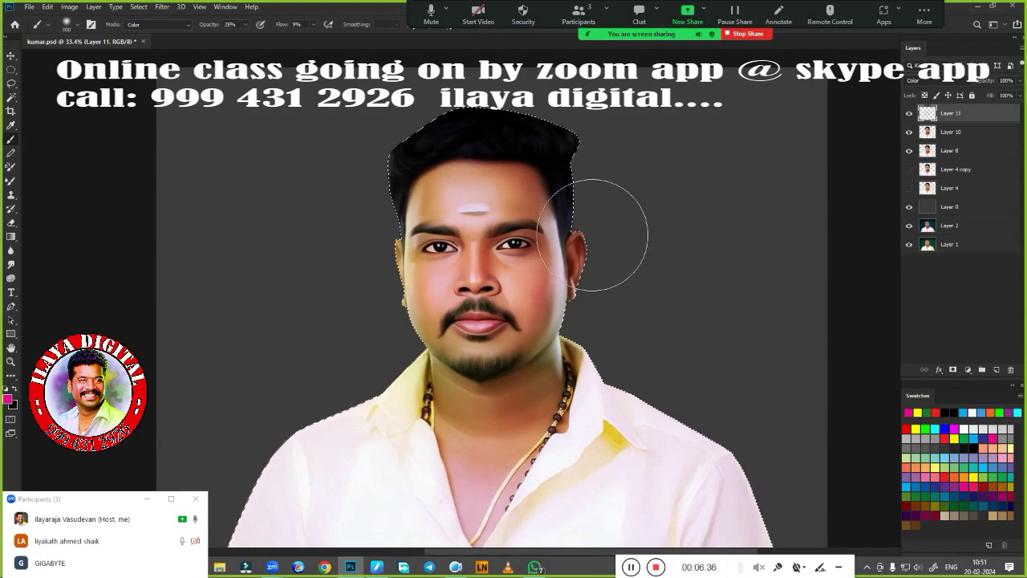
pyautogui.hotkey('shift', '1')
pyautogui.hotkey('shift', '6')
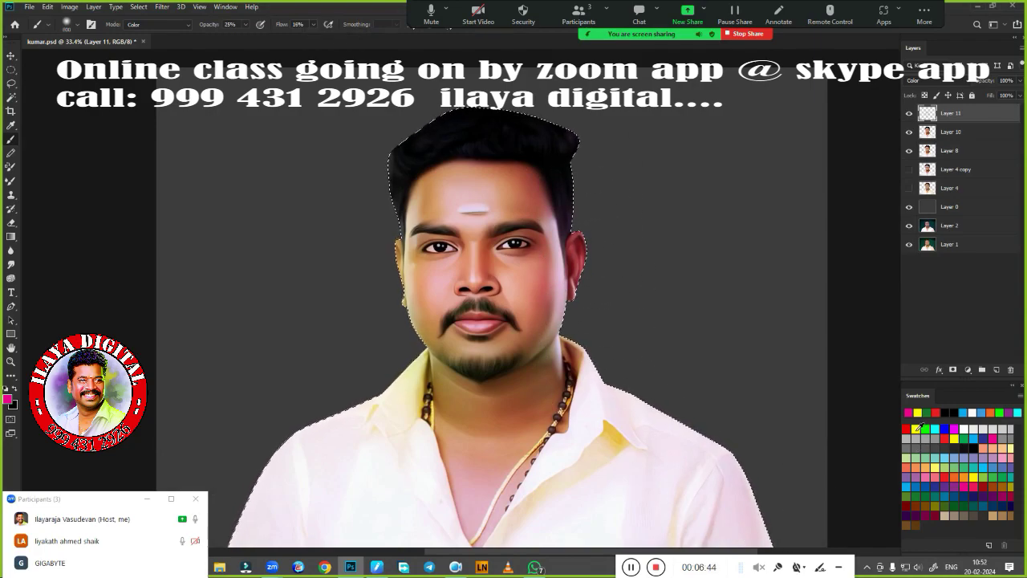
pyautogui.click(917, 428)
pyautogui.scroll(1, 565, 410)
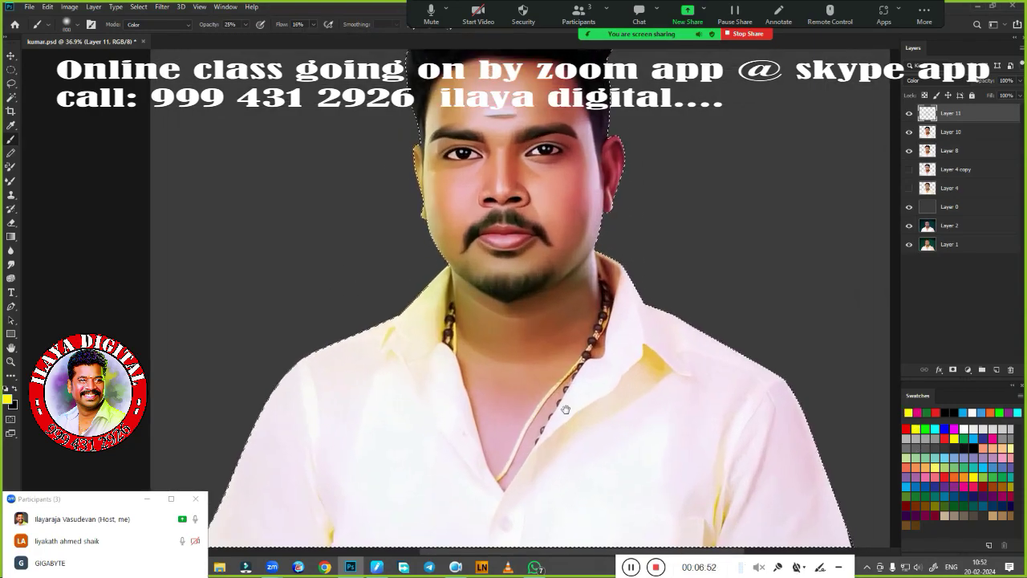
# Erase excess tint around the chest and set the tint layer's Fill to 78%
pyautogui.press('e')
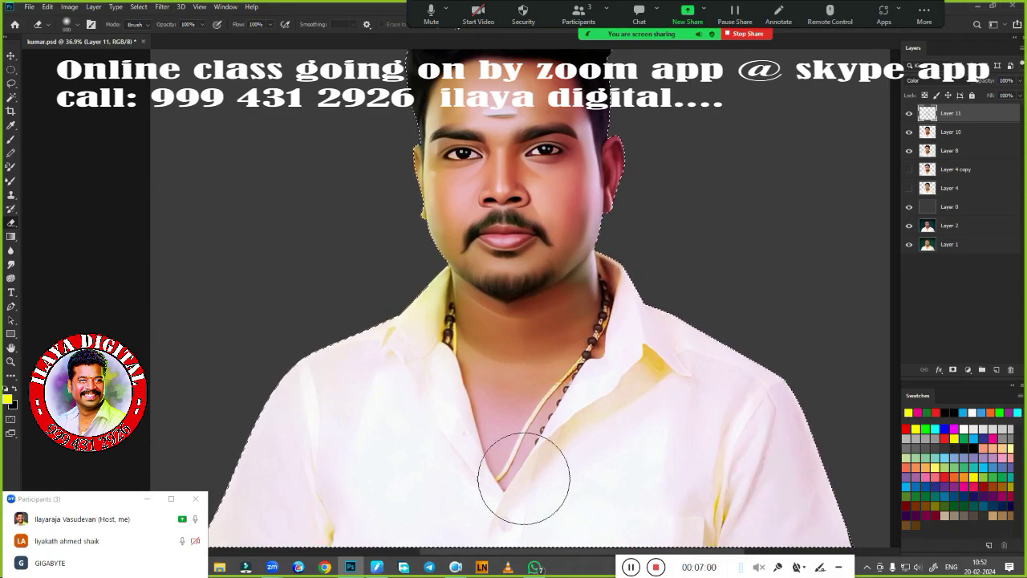
pyautogui.scroll(-1, 729, 256)
pyautogui.scroll(1, 729, 250)
pyautogui.scroll(-1, 730, 249)
pyautogui.moveTo(1019, 95); pyautogui.dragTo(1009, 110)
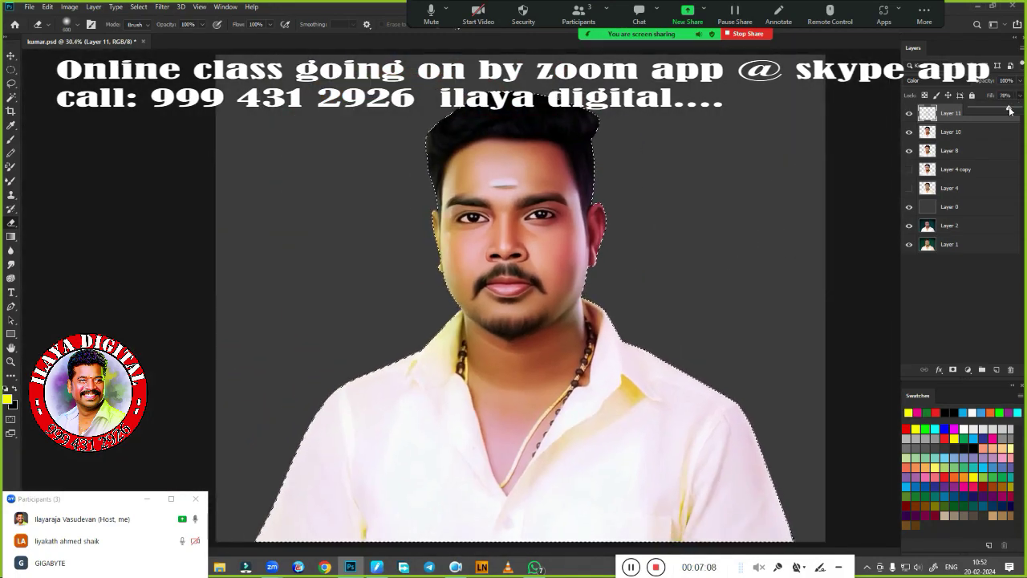
# Merge the tint layer down and slightly lower the portrait's saturation with Hue/Saturation
pyautogui.hotkey('ctrl', 'e')
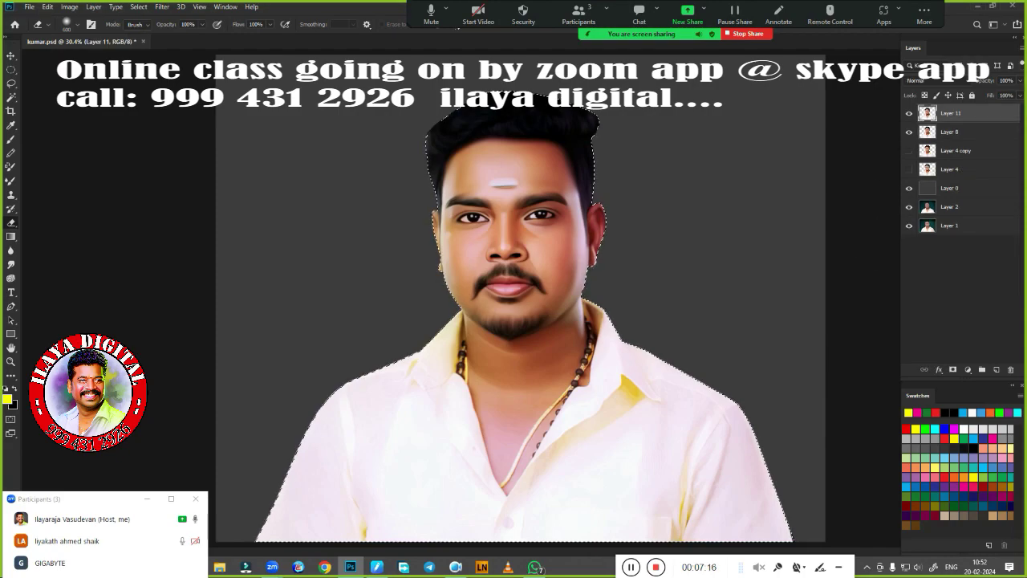
pyautogui.click(909, 113)
pyautogui.hotkey('ctrl', 'u')
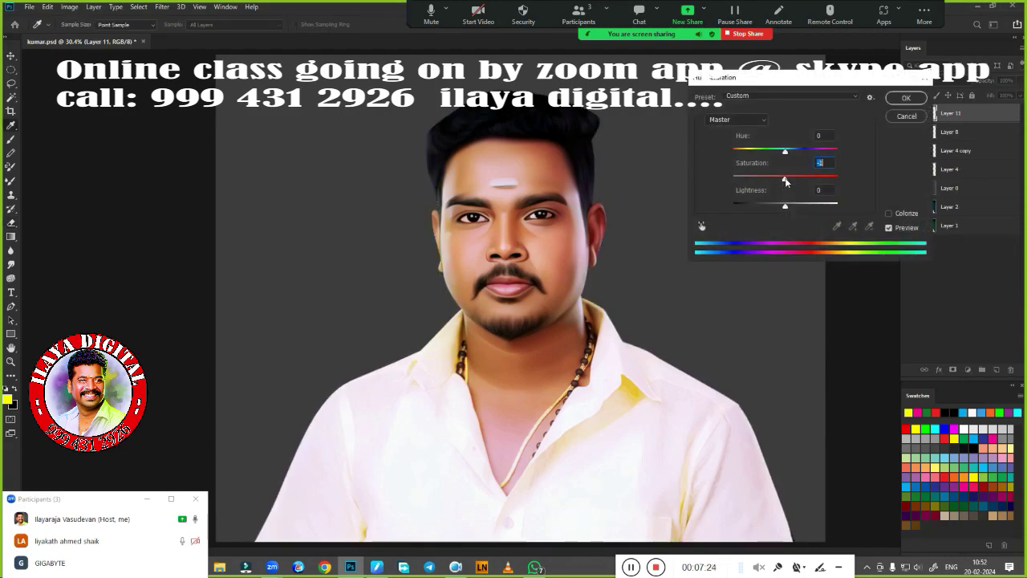
pyautogui.click(902, 98)
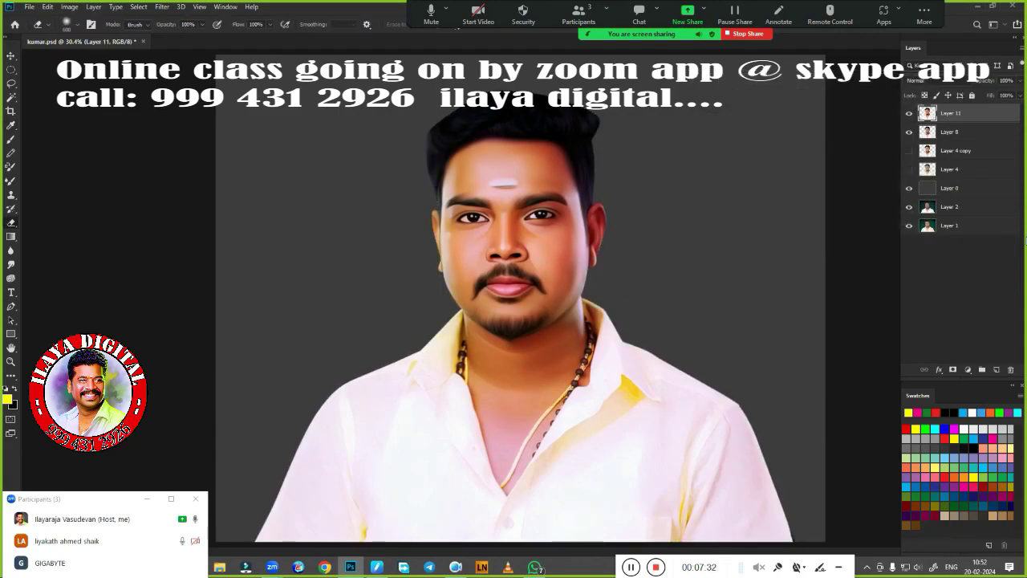
# Choose a large 800 px soft brush and reset the pen pressure curve to linear
pyautogui.rightClick(496, 313)
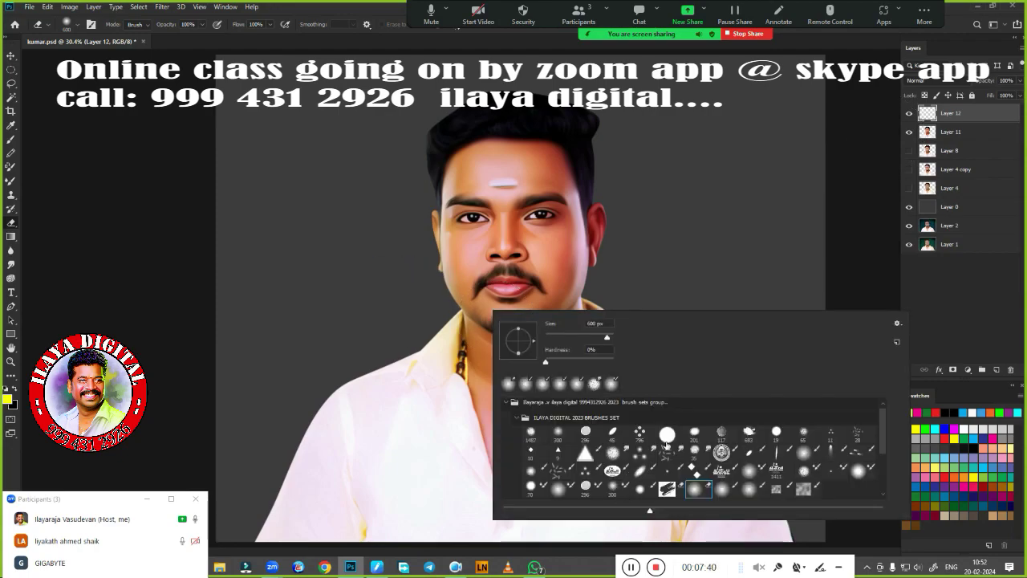
pyautogui.press('b')
pyautogui.rightClick(311, 224)
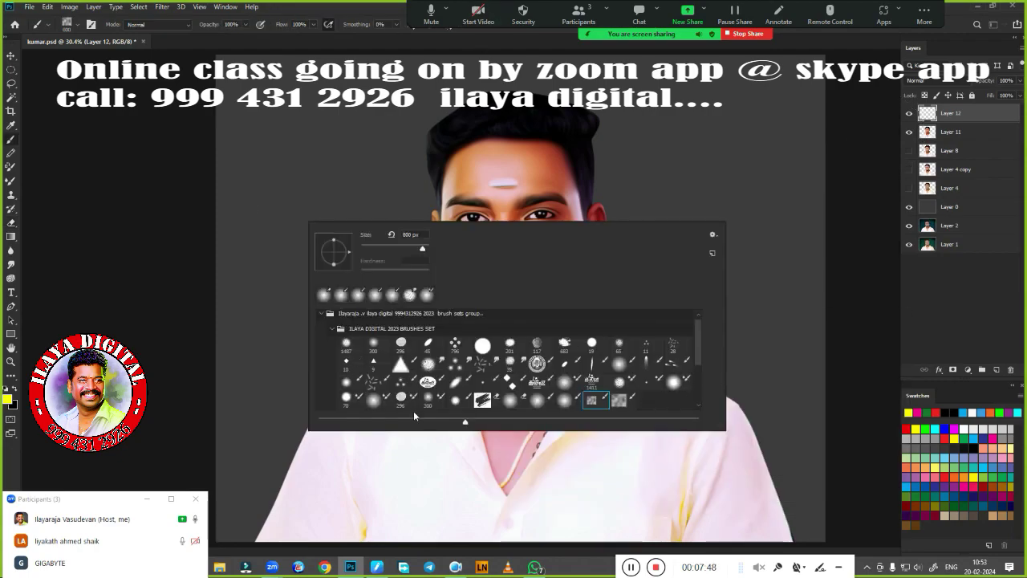
pyautogui.click(379, 39)
pyautogui.keyDown('alt'); pyautogui.scroll(5, 513, 305); pyautogui.keyUp('alt')
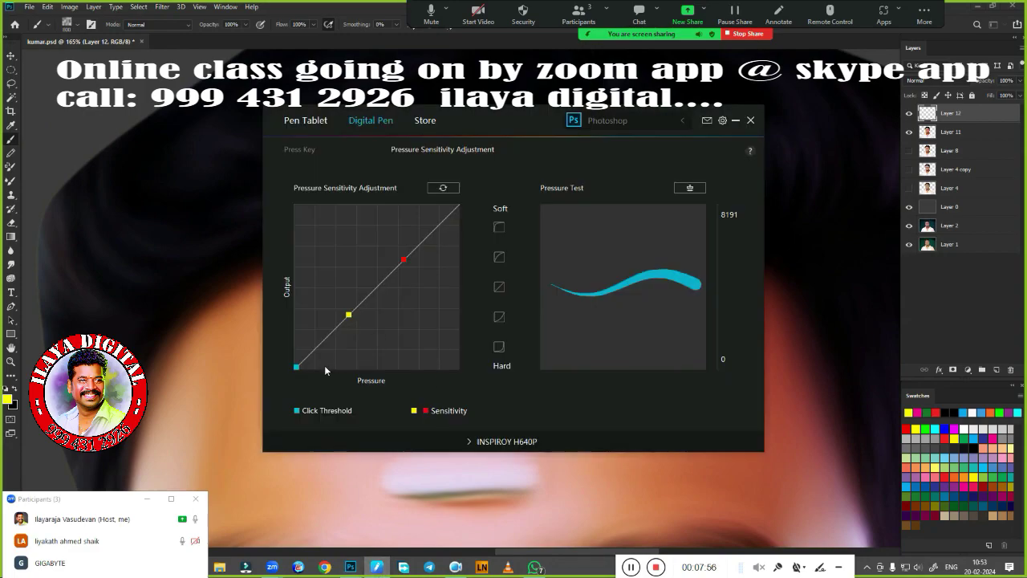
pyautogui.click(499, 347)
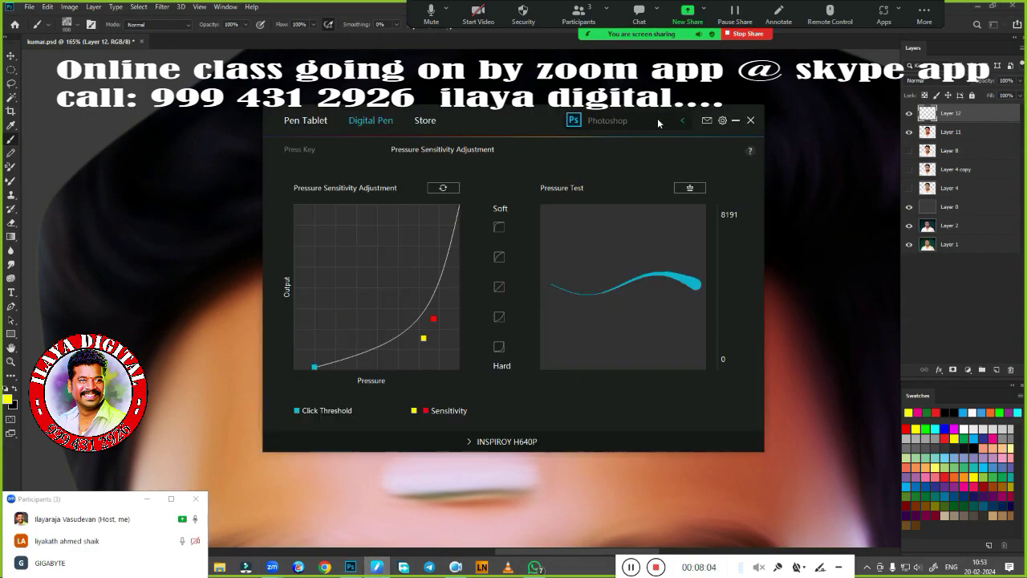
pyautogui.click(499, 287)
pyautogui.click(735, 121)
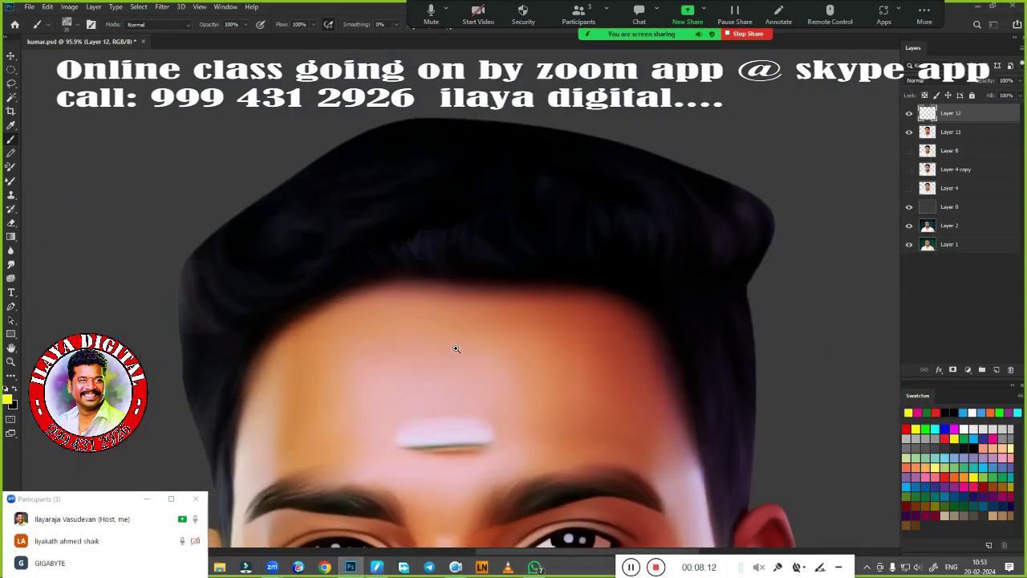
# Tweak Layer 11's fill, undo it, and return to Layer 12 for painting
pyautogui.click(951, 132)
pyautogui.moveTo(1001, 119); pyautogui.dragTo(1007, 120)
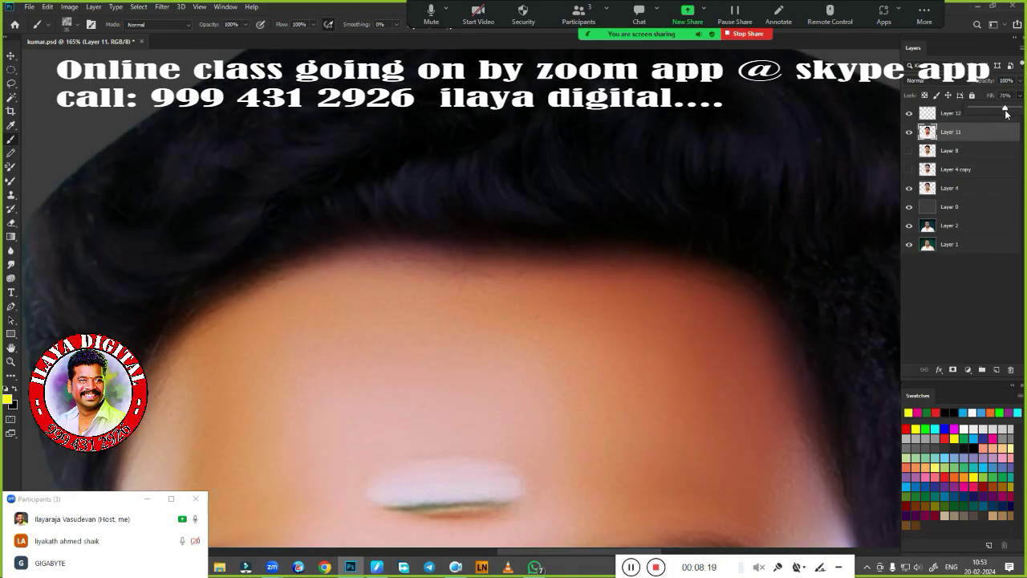
pyautogui.scroll(-3, 483, 359)
pyautogui.scroll(4, 483, 360)
pyautogui.scroll(2, 483, 360)
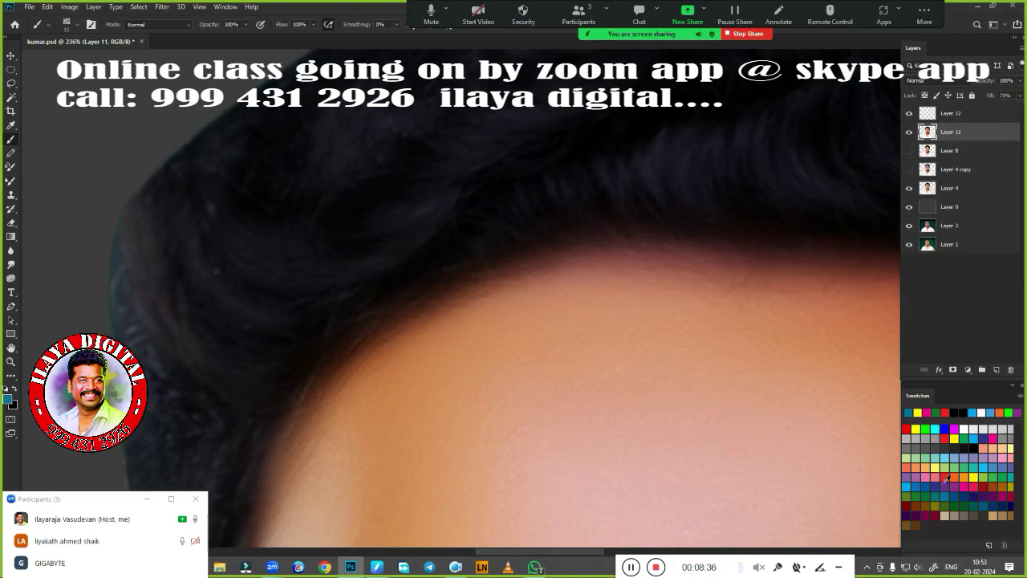
pyautogui.scroll(1, 286, 264)
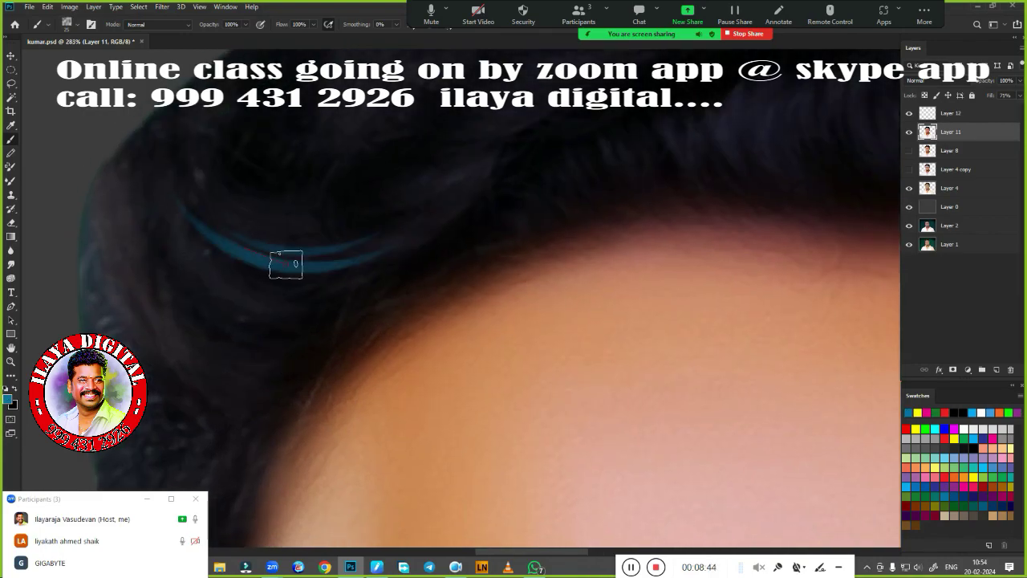
pyautogui.hotkey('ctrl', 'z')
pyautogui.hotkey('alt', ']')
# Paint four light-blue strands sweeping across the hair
pyautogui.moveTo(193, 241); pyautogui.dragTo(377, 257)
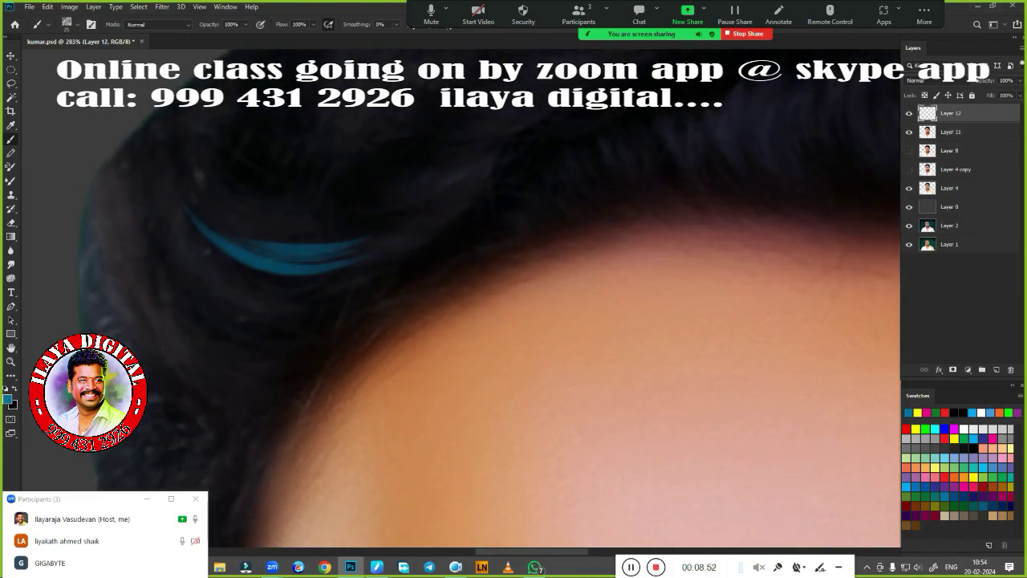
pyautogui.moveTo(241, 257); pyautogui.dragTo(381, 205)
pyautogui.moveTo(164, 277); pyautogui.dragTo(369, 290)
pyautogui.moveTo(152, 333); pyautogui.dragTo(313, 393)
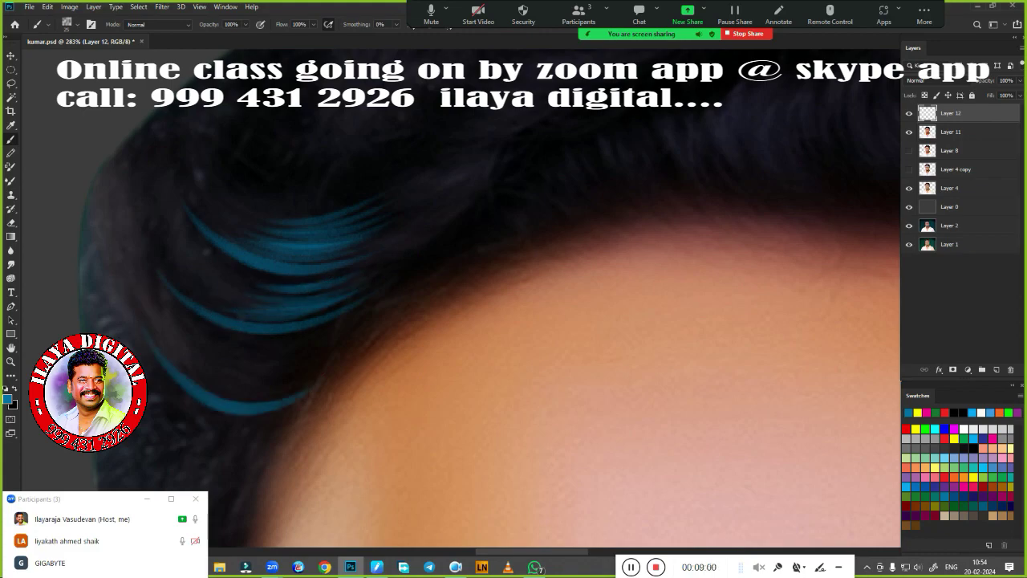
# Zoom in on the hairline and paint a light-blue strand along the upper hair edge
pyautogui.moveTo(417, 305); pyautogui.dragTo(426, 455)
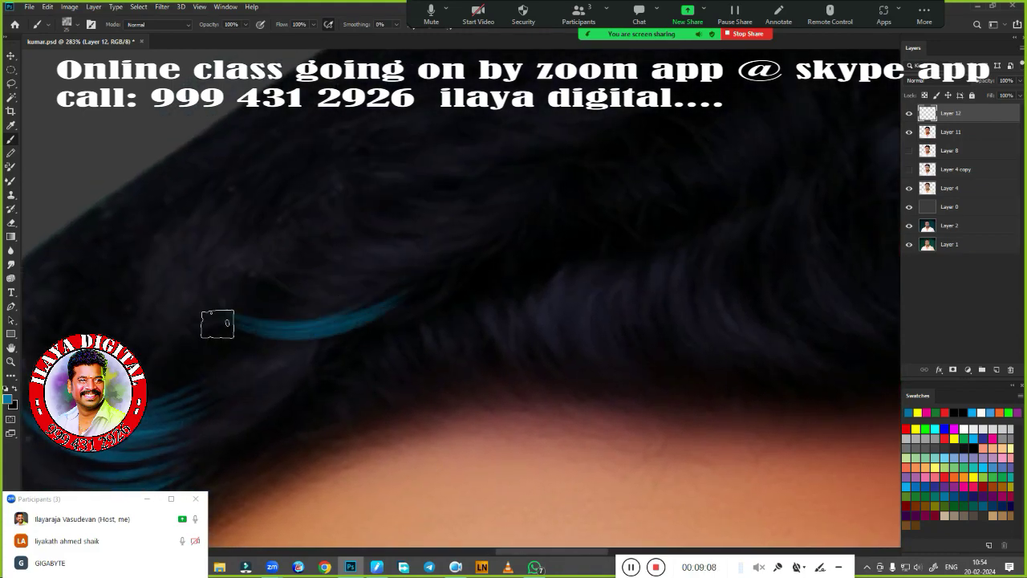
pyautogui.moveTo(452, 316); pyautogui.dragTo(452, 445)
pyautogui.moveTo(268, 257); pyautogui.dragTo(268, 337)
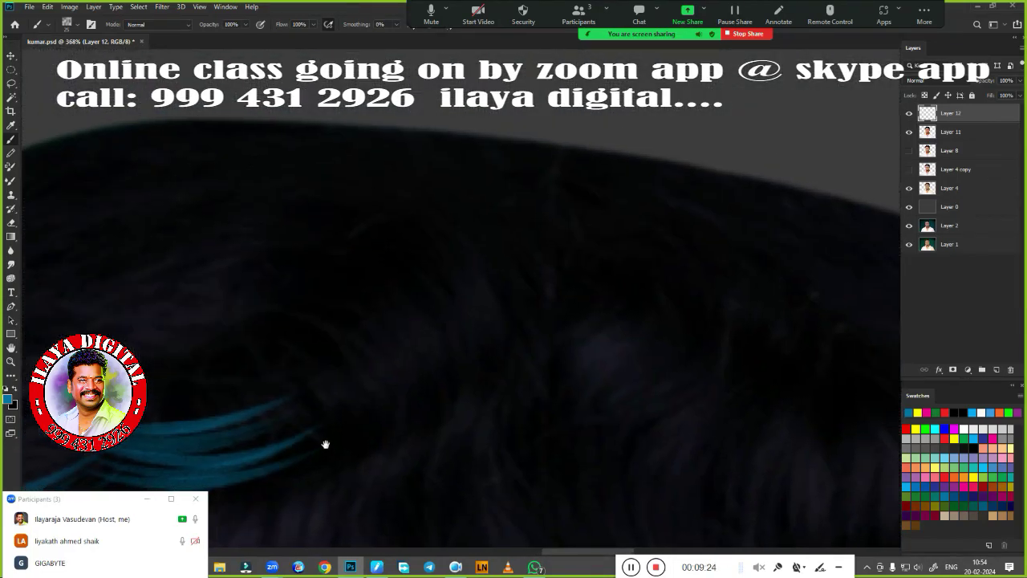
pyautogui.moveTo(323, 442); pyautogui.dragTo(410, 332)
pyautogui.hotkey('ctrl', '+')
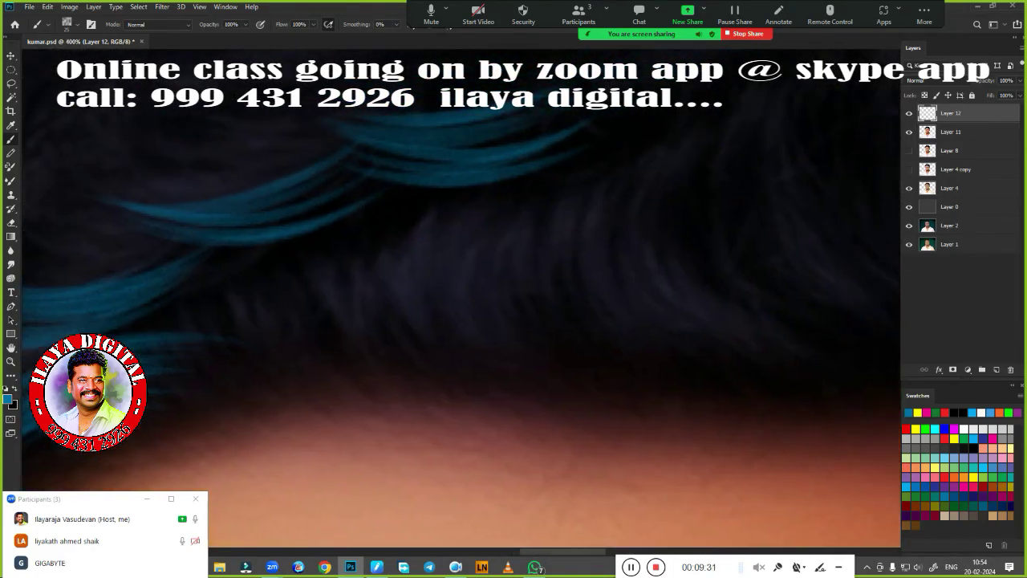
pyautogui.moveTo(252, 271); pyautogui.dragTo(576, 371)
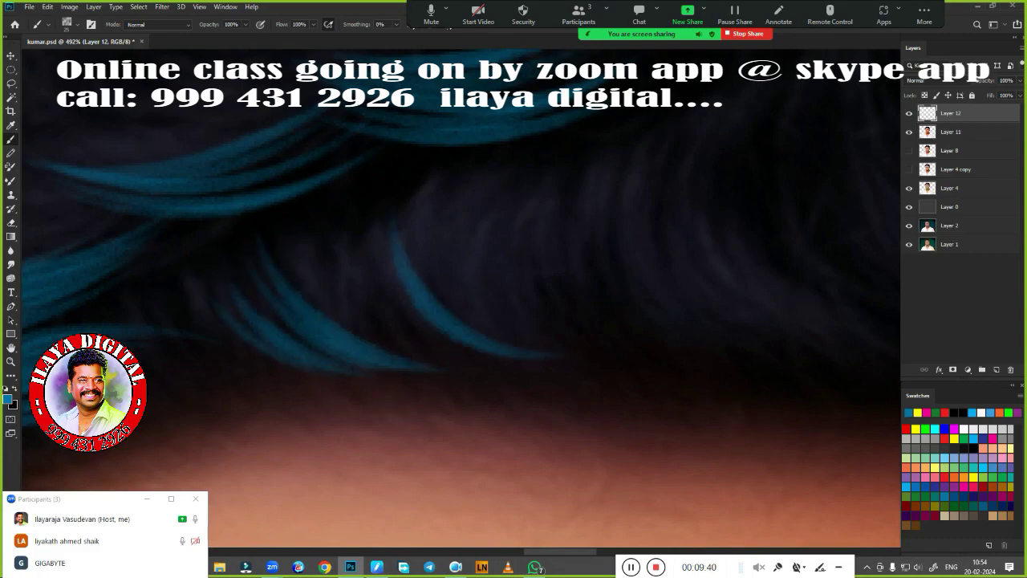
pyautogui.scroll(3, 576, 372)
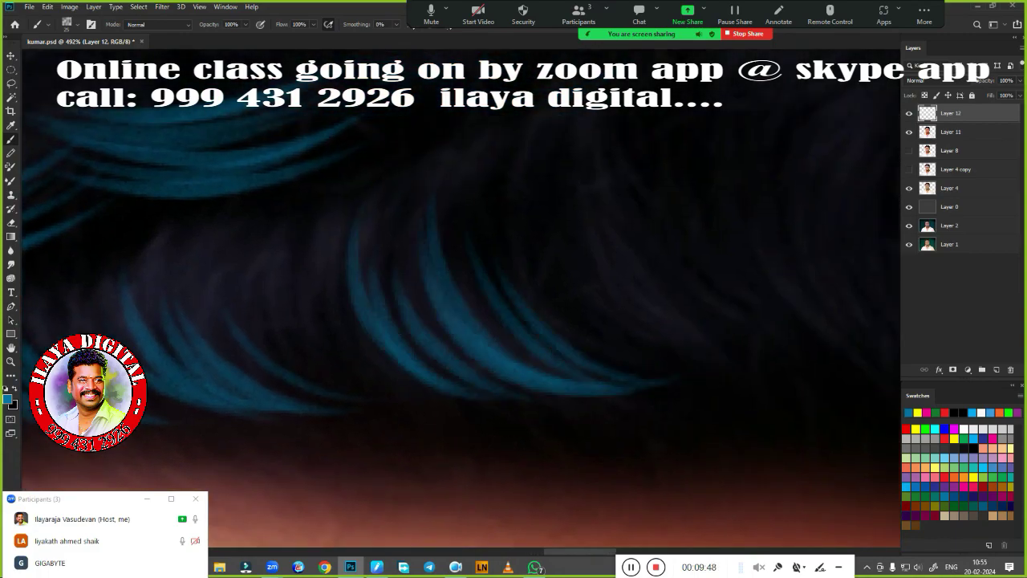
pyautogui.scroll(2, 349, 164)
pyautogui.scroll(-2, 349, 164)
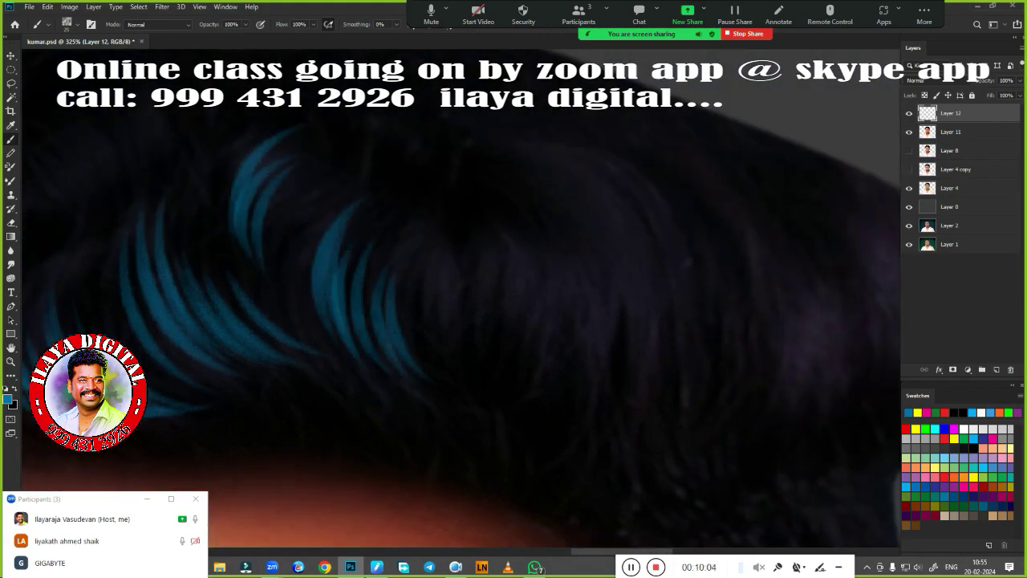
pyautogui.moveTo(607, 371); pyautogui.dragTo(422, 403)
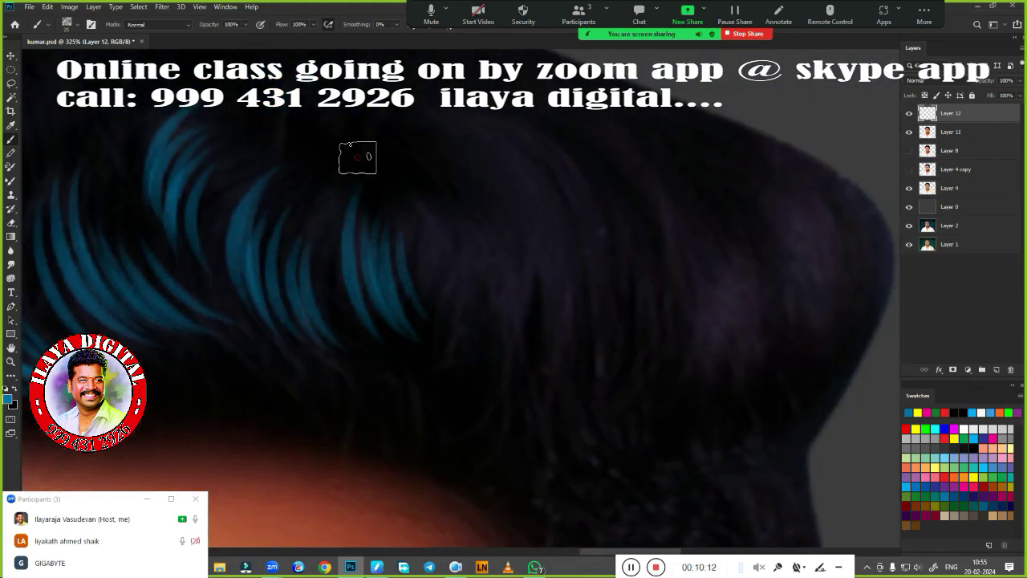
pyautogui.moveTo(521, 349)
pyautogui.mouseDown()
pyautogui.moveTo(521, 405)
pyautogui.moveTo(502, 431)
pyautogui.moveTo(554, 337)
pyautogui.moveTo(530, 426)
pyautogui.mouseUp()
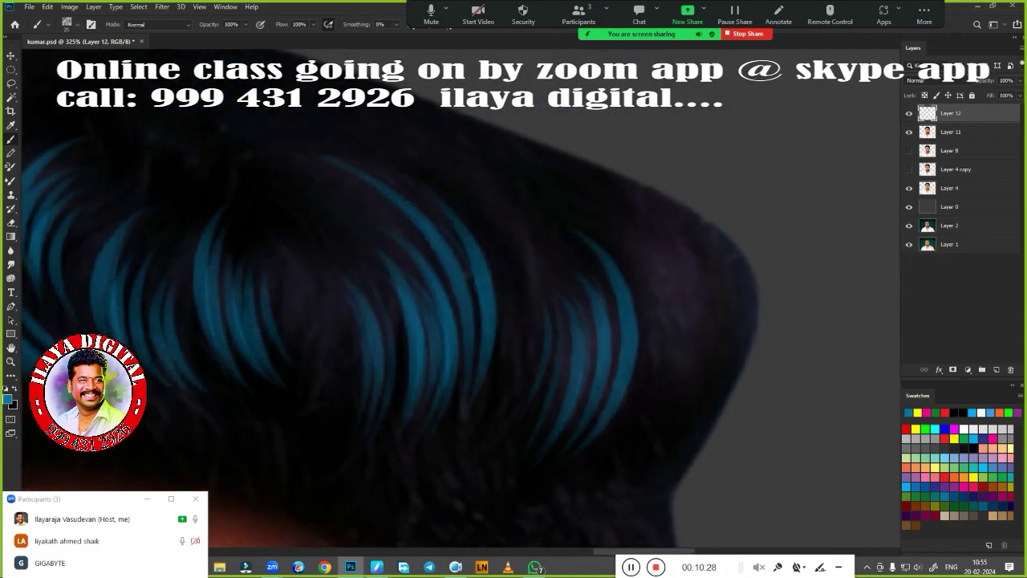
pyautogui.moveTo(683, 390); pyautogui.dragTo(779, 348)
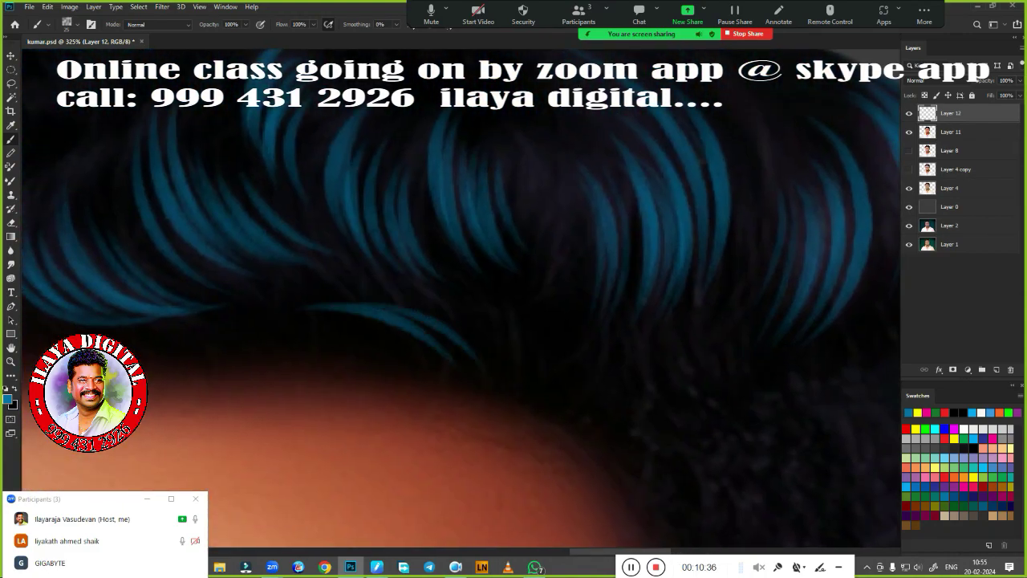
pyautogui.moveTo(457, 337); pyautogui.dragTo(655, 415)
pyautogui.moveTo(420, 351); pyautogui.dragTo(707, 369)
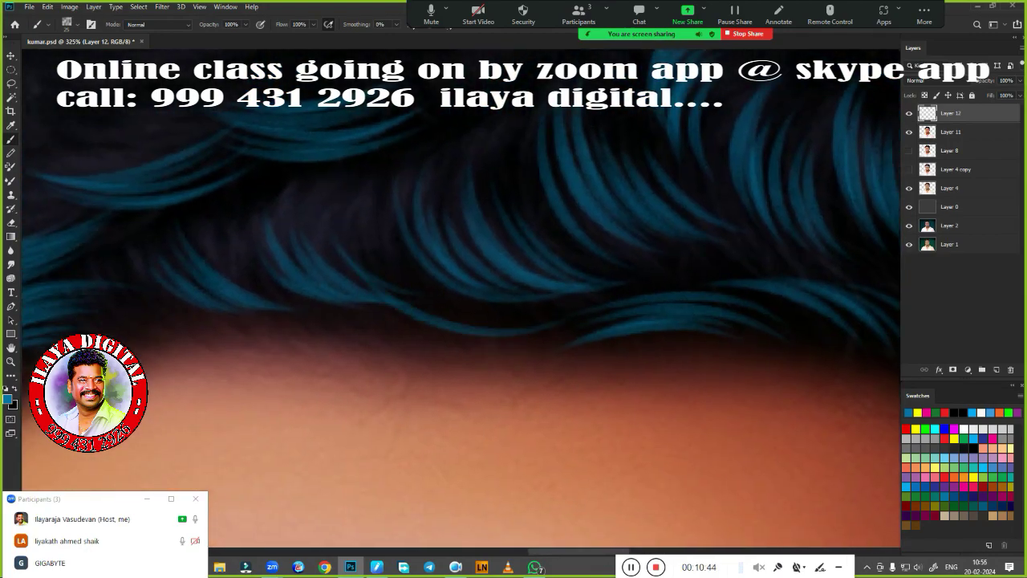
pyautogui.scroll(-1, 620, 197)
pyautogui.scroll(-1, 620, 197)
pyautogui.scroll(-2, 619, 197)
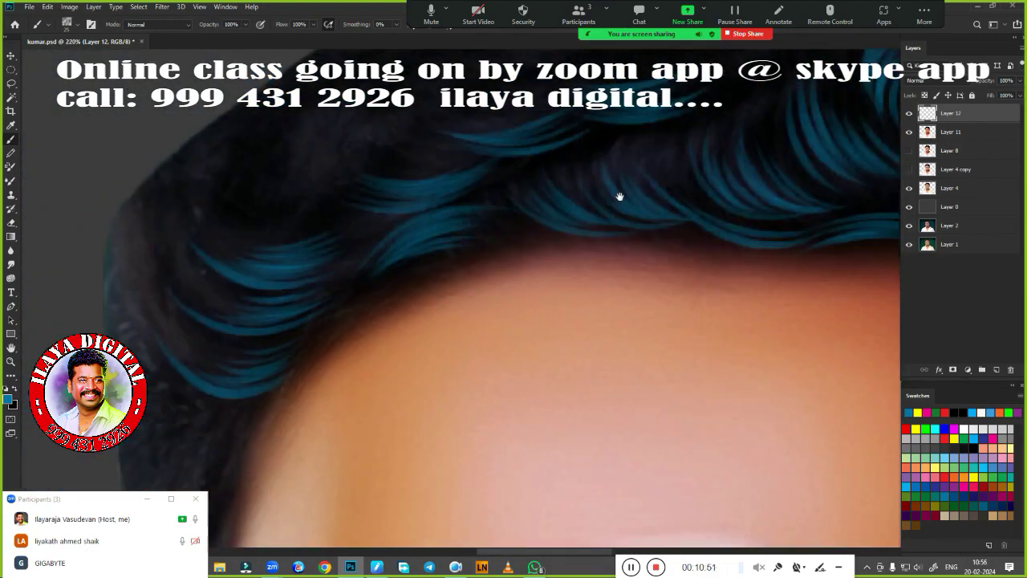
pyautogui.scroll(-2, 620, 197)
pyautogui.scroll(2, 413, 233)
pyautogui.scroll(1, 412, 233)
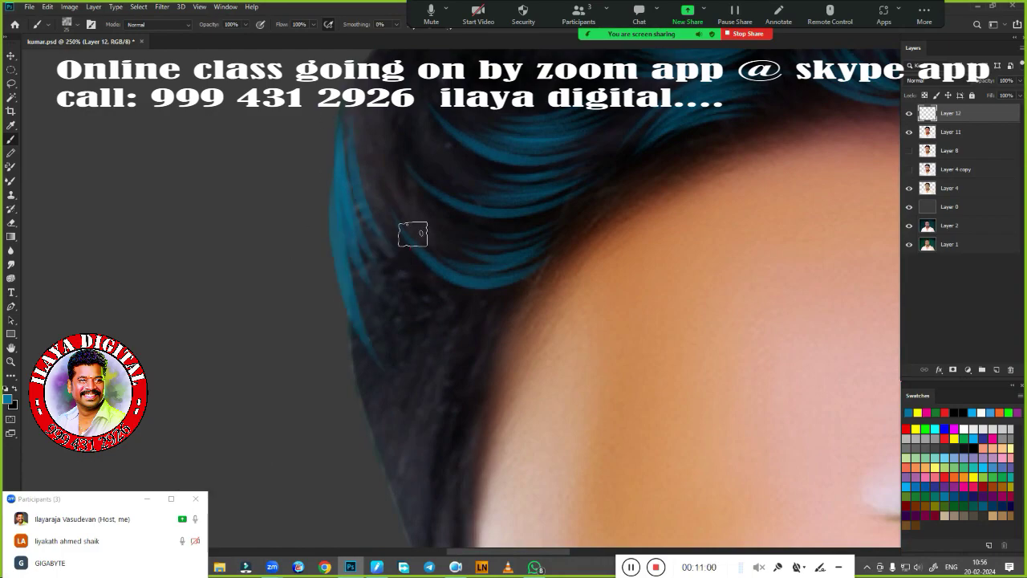
pyautogui.scroll(-3, 412, 233)
pyautogui.scroll(-2, 412, 233)
pyautogui.scroll(5, 413, 234)
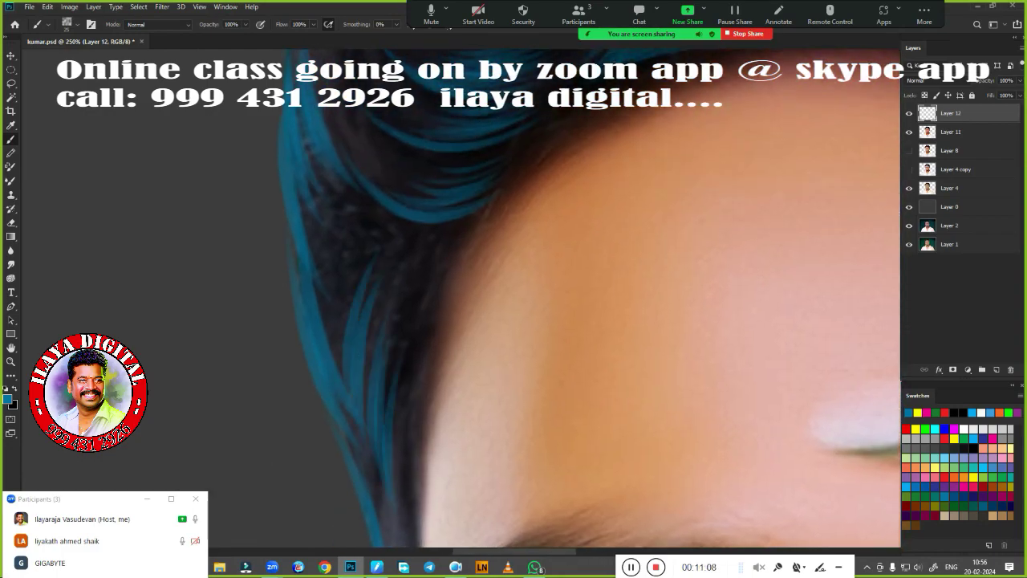
pyautogui.scroll(-2, 458, 362)
pyautogui.scroll(-2, 420, 297)
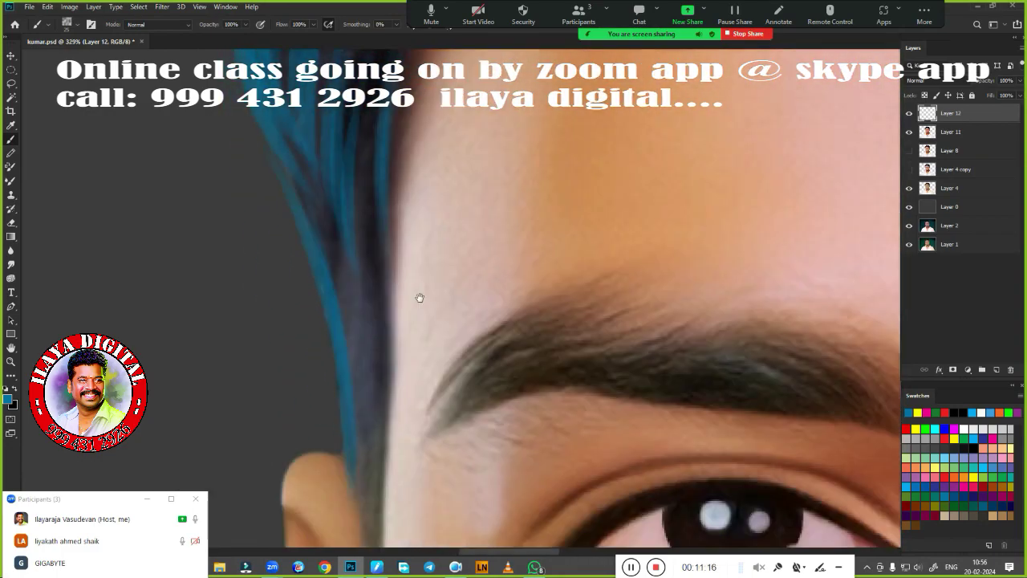
pyautogui.scroll(1, 370, 294)
pyautogui.scroll(-2, 402, 401)
pyautogui.scroll(3, 548, 239)
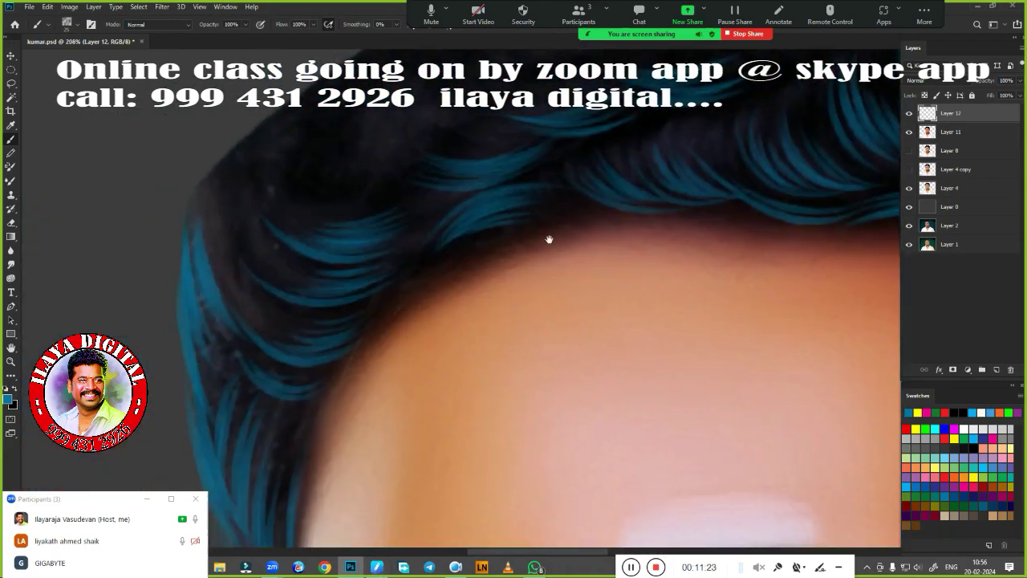
pyautogui.scroll(2, 538, 239)
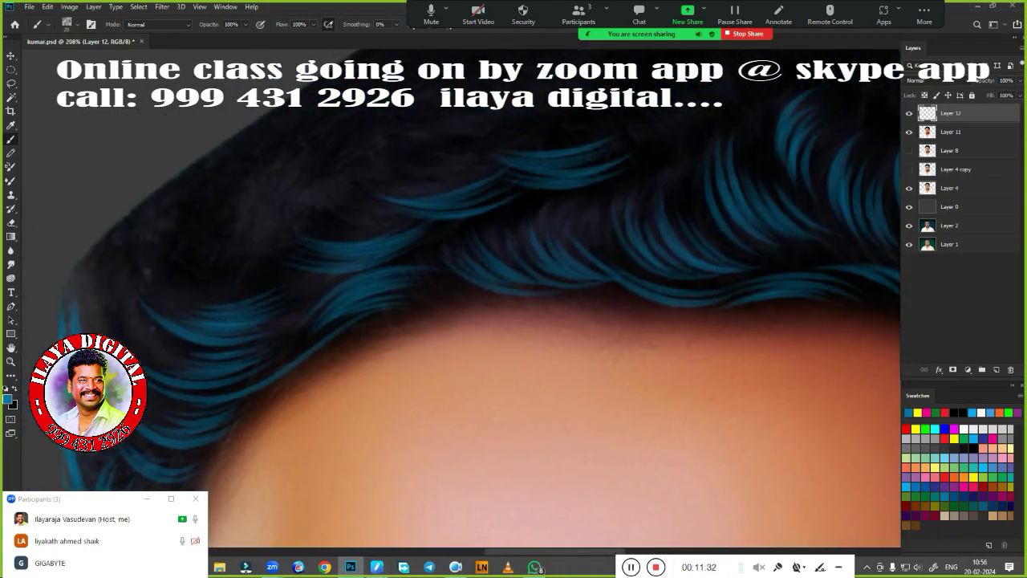
pyautogui.scroll(2, 382, 235)
pyautogui.scroll(1, 603, 394)
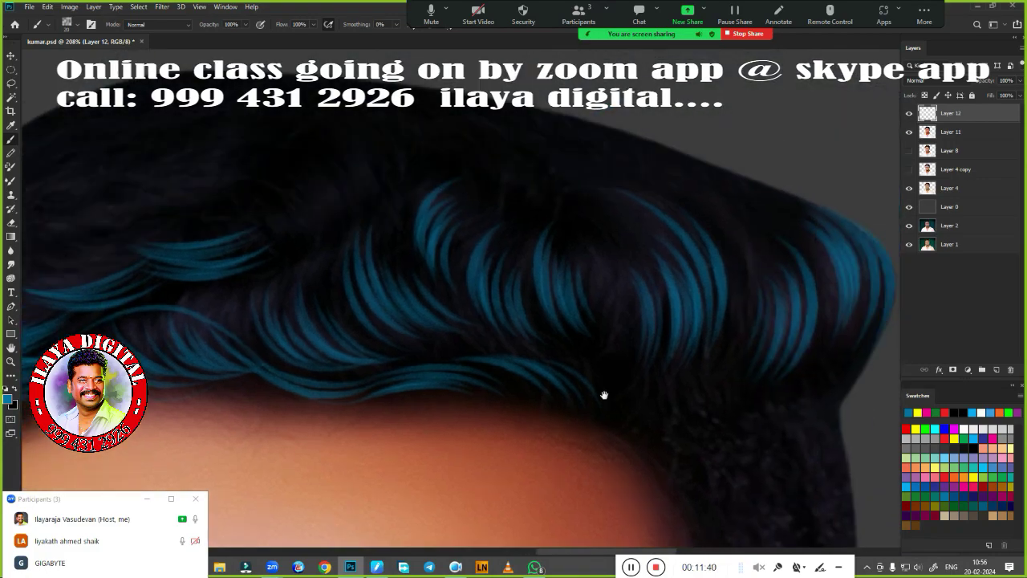
pyautogui.scroll(2, 543, 181)
pyautogui.scroll(1, 725, 406)
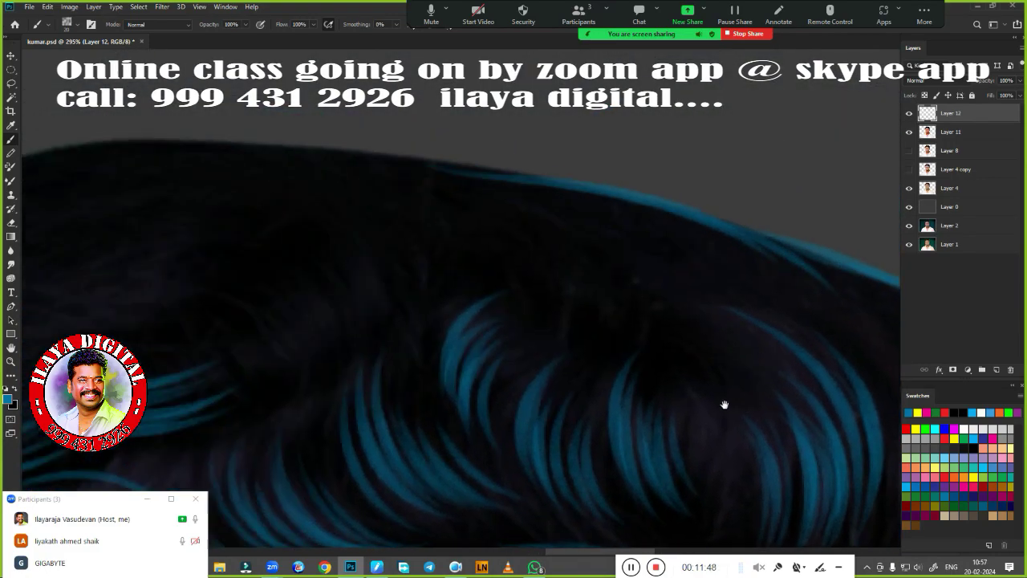
pyautogui.moveTo(486, 206)
pyautogui.mouseDown()
pyautogui.moveTo(736, 266)
pyautogui.moveTo(706, 257)
pyautogui.mouseUp()
# Paint light-blue strands on the upper-left hair and a thin one along its top edge
pyautogui.scroll(-1, 469, 220)
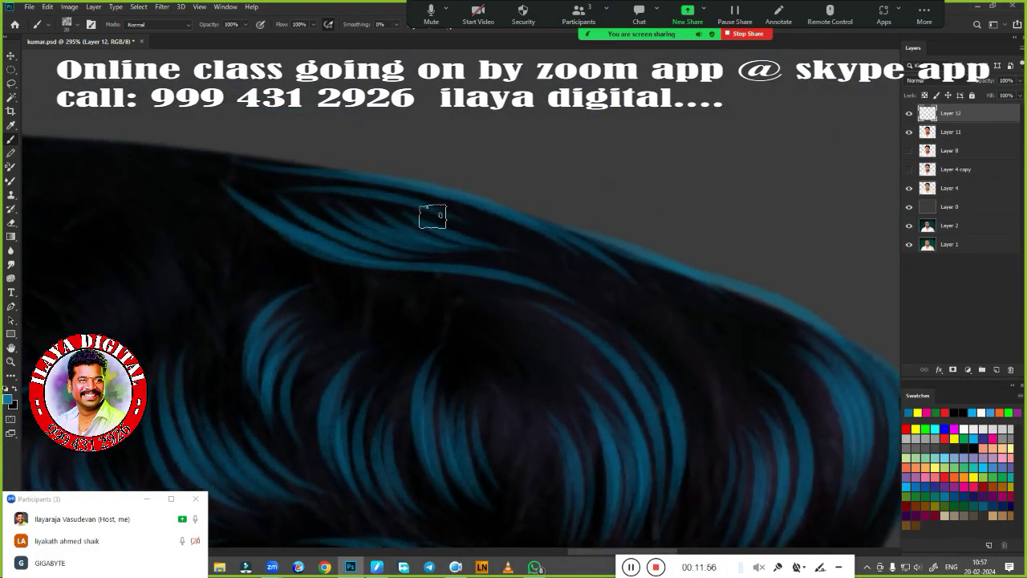
pyautogui.scroll(1, 657, 319)
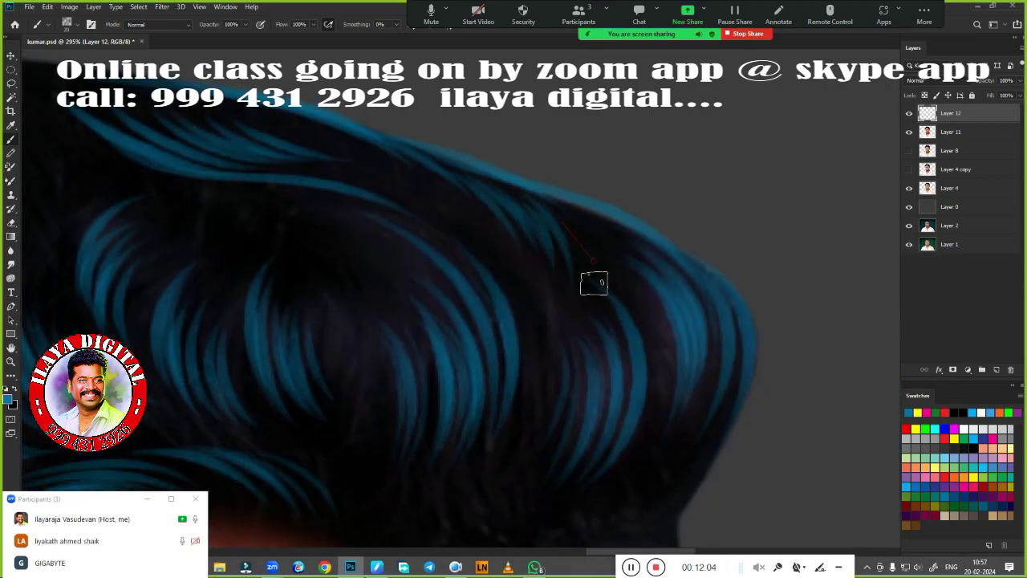
pyautogui.scroll(-2, 594, 283)
pyautogui.scroll(3, 567, 442)
pyautogui.hscroll(-2, 567, 442)
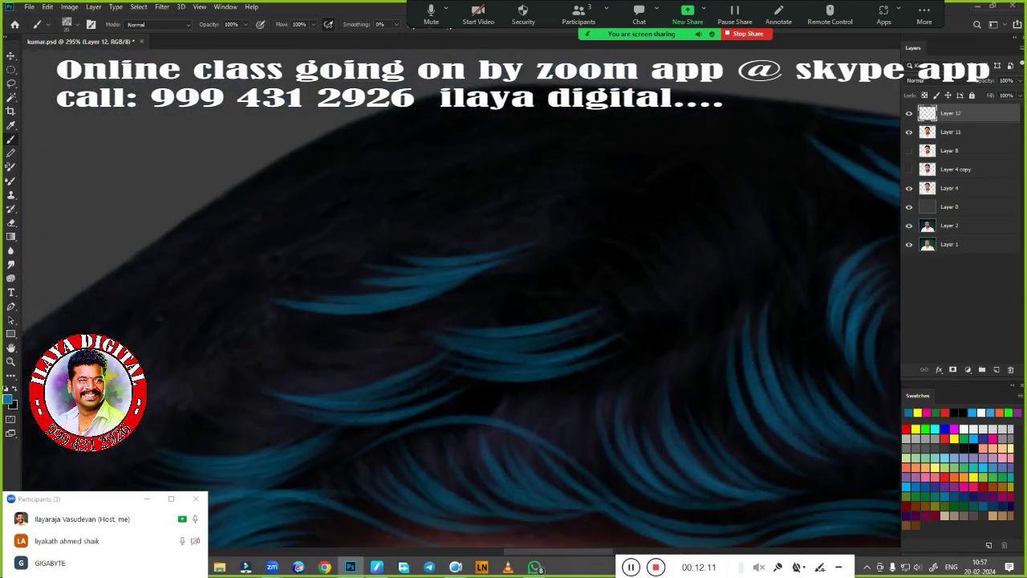
pyautogui.scroll(2, 569, 309)
pyautogui.moveTo(489, 294)
pyautogui.mouseDown()
pyautogui.moveTo(236, 307)
pyautogui.moveTo(409, 254)
pyautogui.mouseUp()
pyautogui.moveTo(216, 320); pyautogui.dragTo(514, 365)
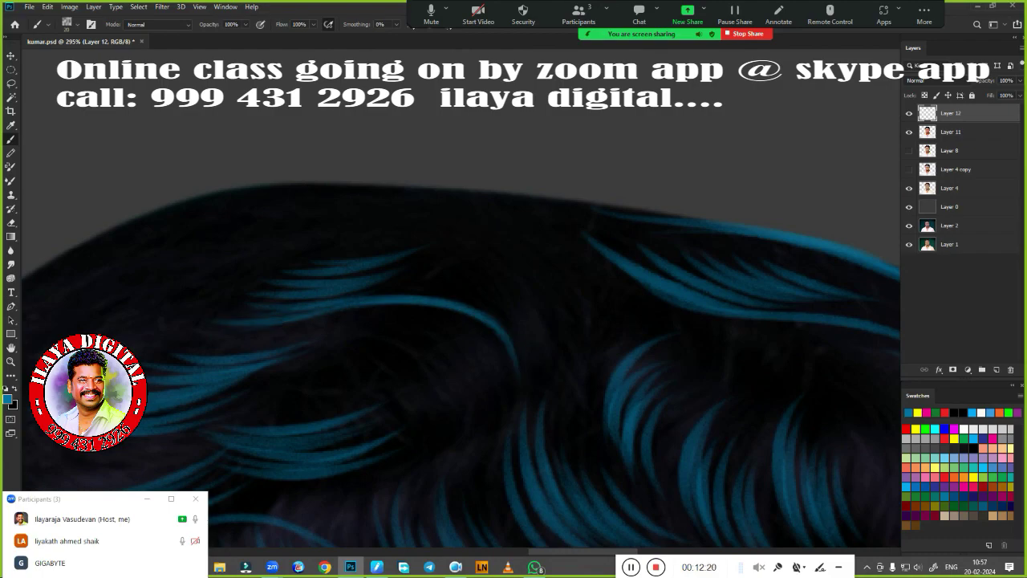
pyautogui.moveTo(482, 331); pyautogui.dragTo(372, 353)
pyautogui.moveTo(497, 232); pyautogui.dragTo(598, 325)
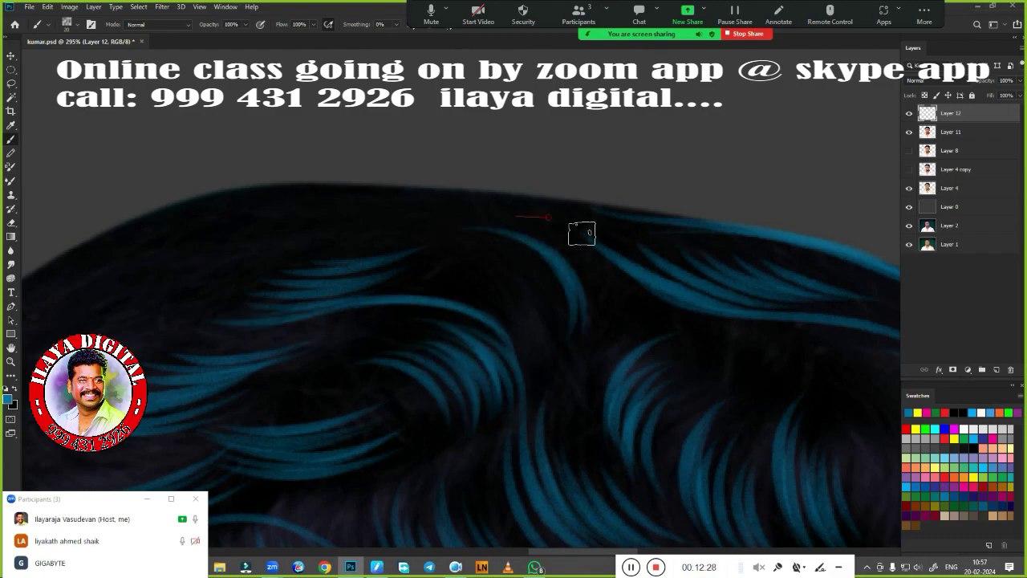
pyautogui.scroll(2, 594, 273)
pyautogui.scroll(1, 289, 289)
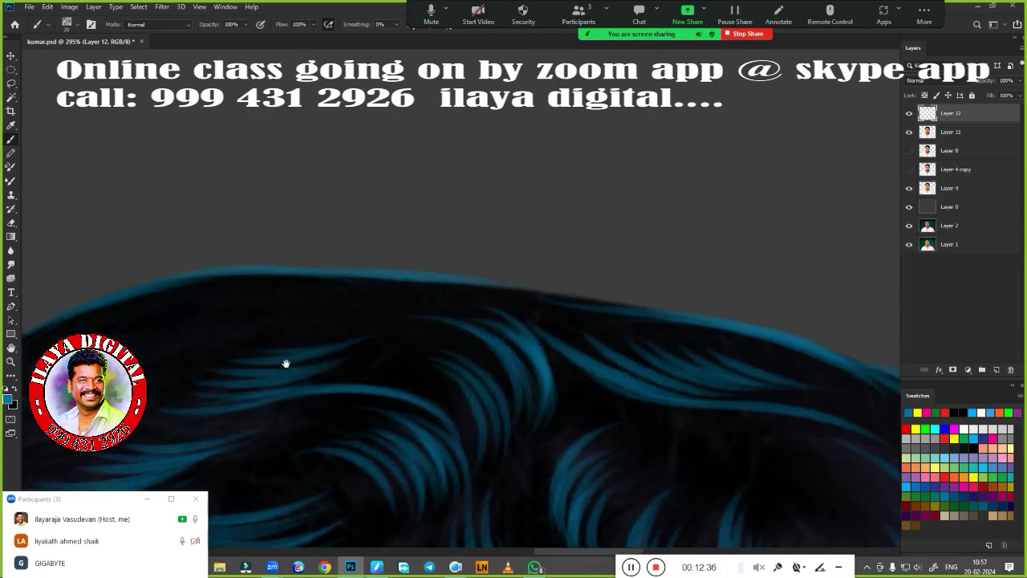
pyautogui.moveTo(301, 288); pyautogui.dragTo(428, 297)
# Add three more light-blue strands sweeping along the upper hair
pyautogui.scroll(-2, 481, 297)
pyautogui.scroll(-1, 366, 310)
pyautogui.moveTo(241, 369); pyautogui.dragTo(473, 278)
pyautogui.moveTo(306, 325); pyautogui.dragTo(634, 164)
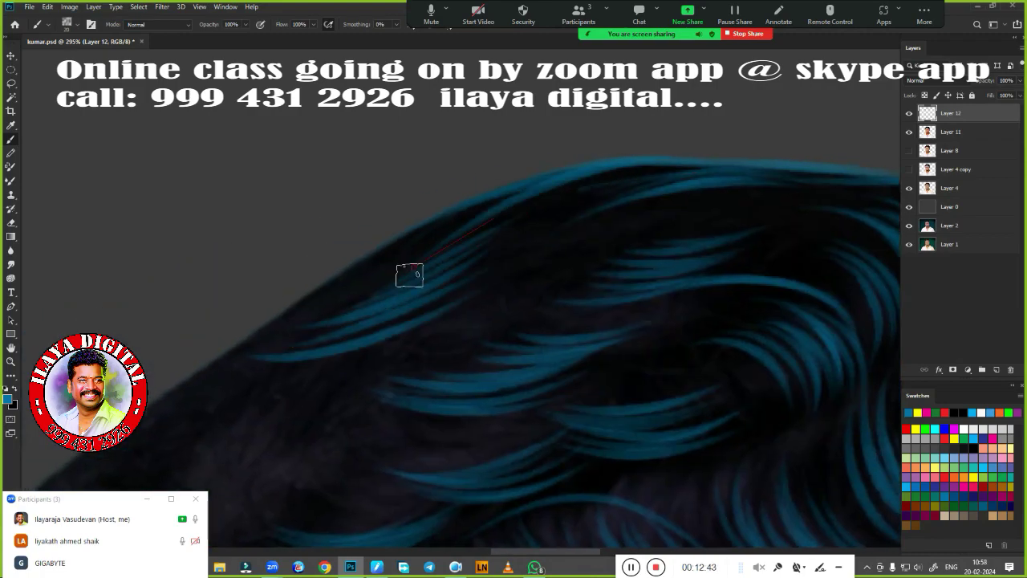
pyautogui.moveTo(393, 285); pyautogui.dragTo(622, 181)
# Paint blue strands on the lower side hair and along the hair's left edge
pyautogui.scroll(-5, 454, 302)
pyautogui.scroll(5, 505, 385)
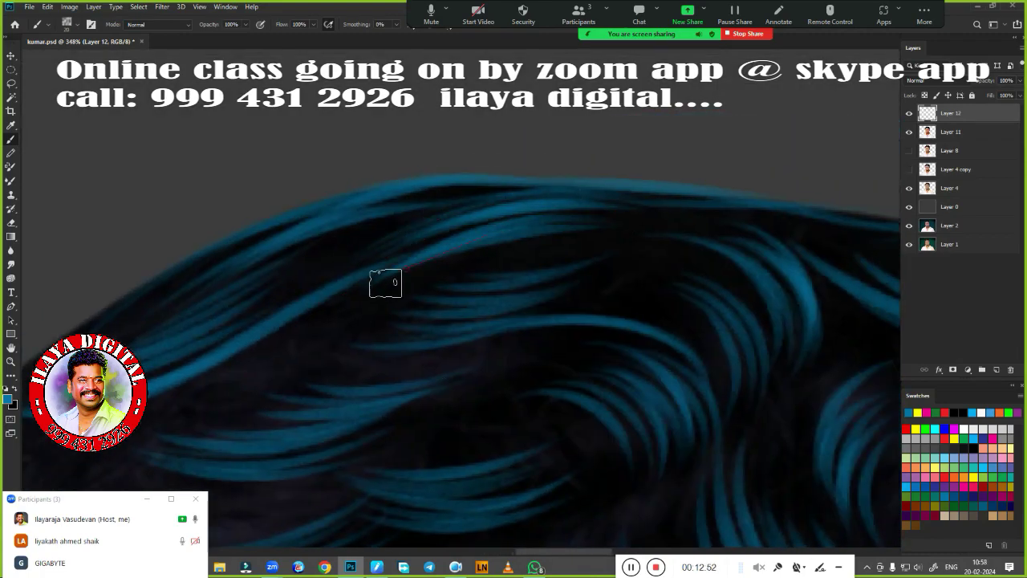
pyautogui.scroll(-4, 385, 282)
pyautogui.scroll(4, 415, 243)
pyautogui.scroll(2, 378, 374)
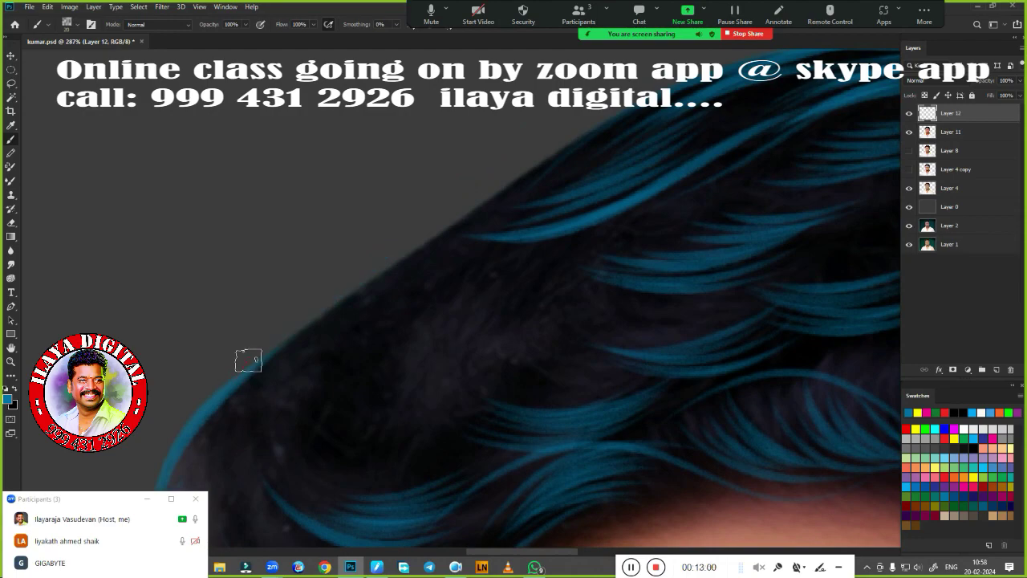
pyautogui.scroll(-3, 327, 352)
pyautogui.moveTo(401, 320); pyautogui.dragTo(554, 256)
pyautogui.moveTo(437, 319); pyautogui.dragTo(589, 231)
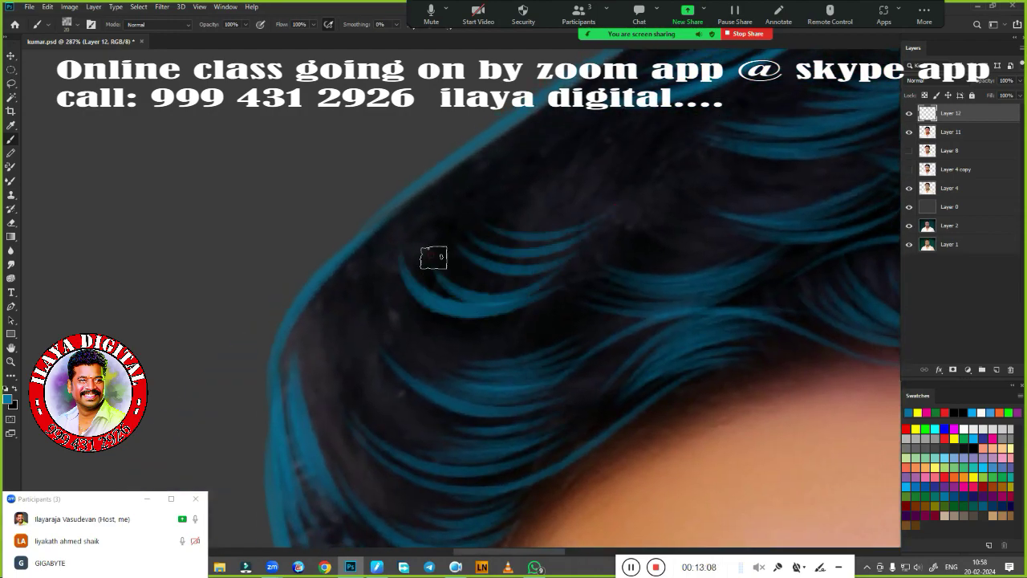
pyautogui.moveTo(353, 264); pyautogui.dragTo(309, 405)
pyautogui.scroll(3, 281, 361)
pyautogui.moveTo(152, 384); pyautogui.dragTo(369, 233)
pyautogui.moveTo(305, 313); pyautogui.dragTo(514, 209)
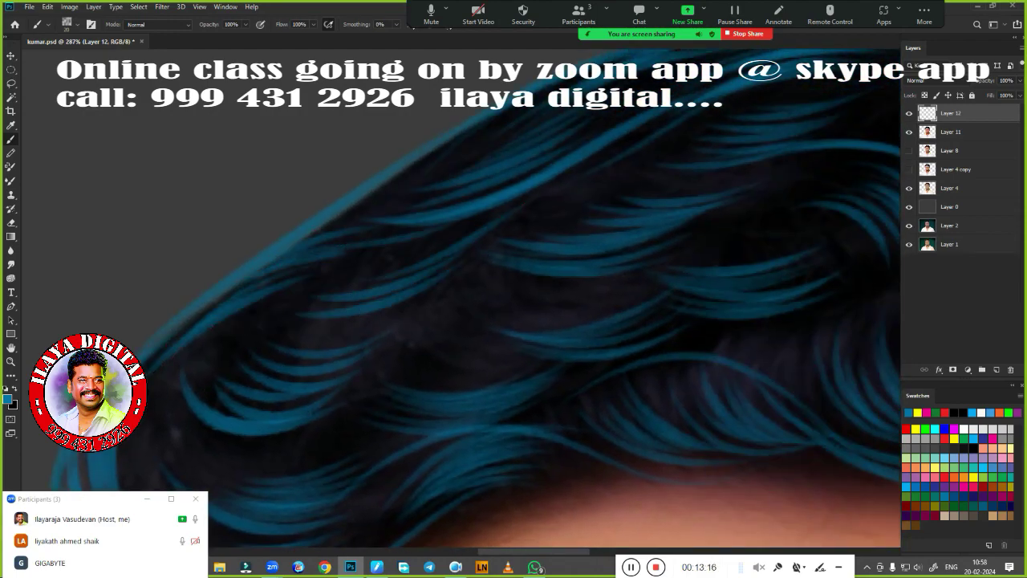
# Paint a blue strand running down the side of the hair toward the ear
pyautogui.scroll(-2, 601, 422)
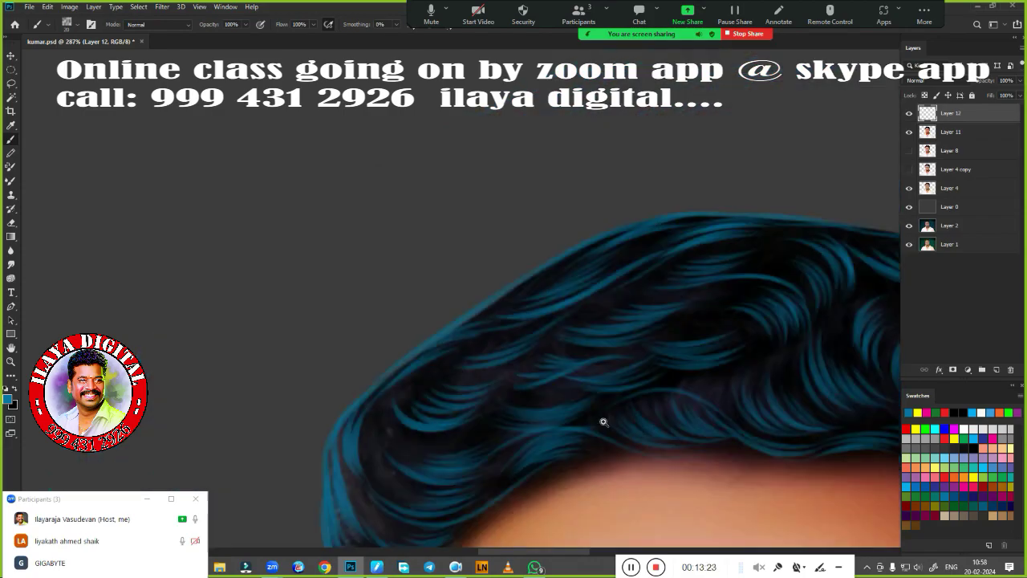
pyautogui.scroll(-2, 504, 394)
pyautogui.scroll(1, 555, 360)
pyautogui.scroll(-2, 555, 360)
pyautogui.scroll(3, 555, 360)
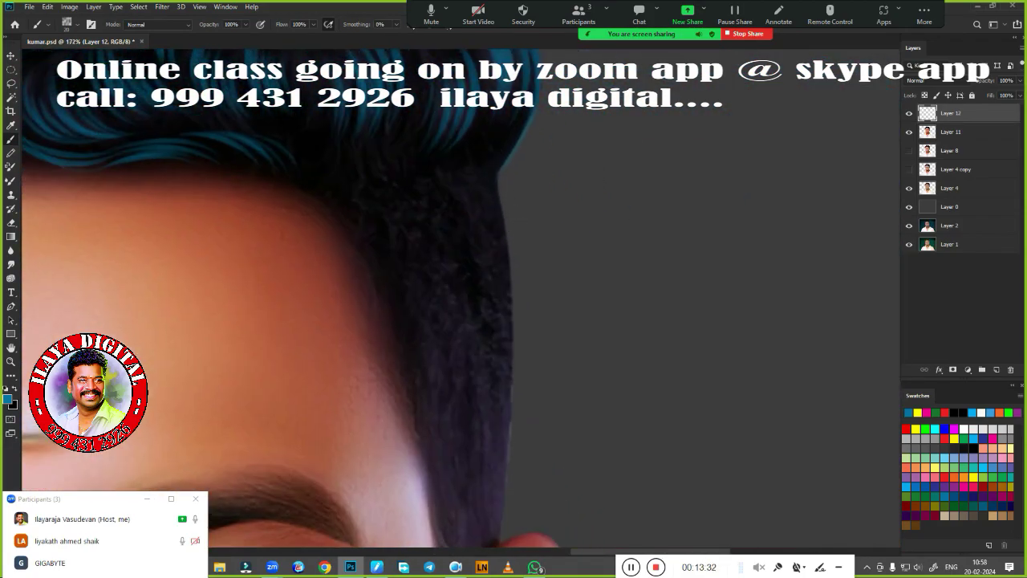
pyautogui.scroll(-1, 516, 337)
pyautogui.scroll(2, 493, 340)
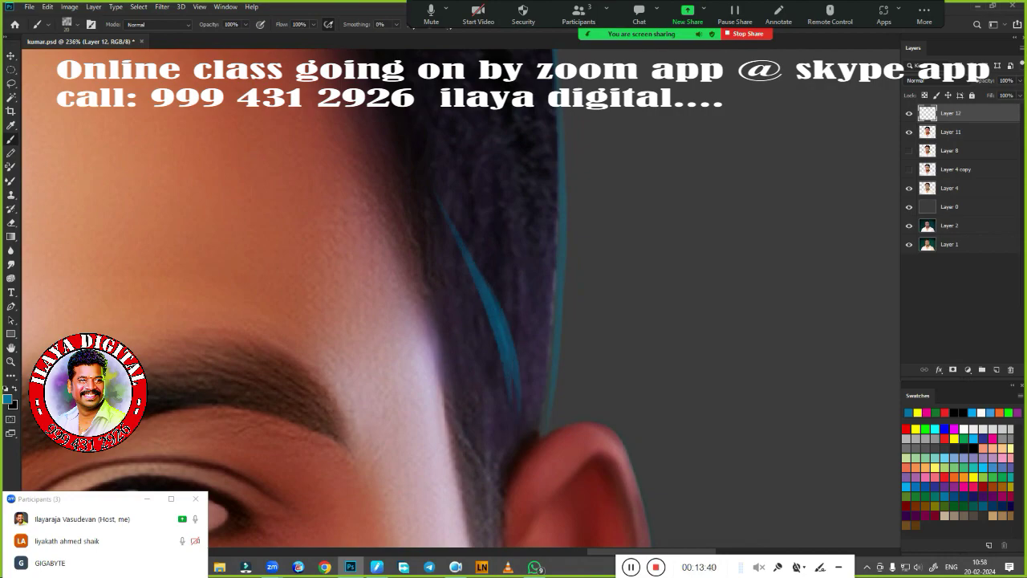
pyautogui.scroll(-3, 491, 505)
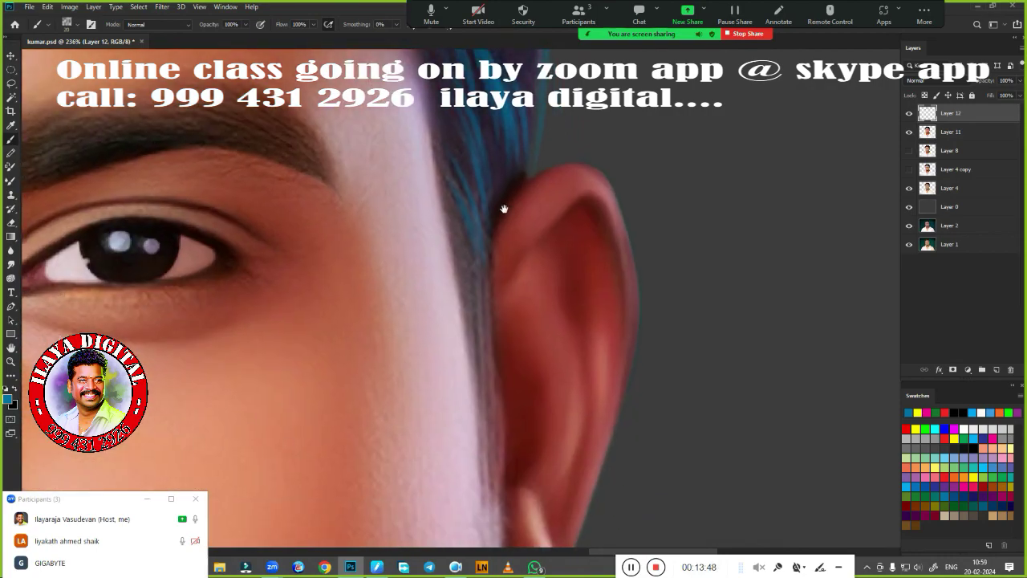
pyautogui.scroll(3, 498, 313)
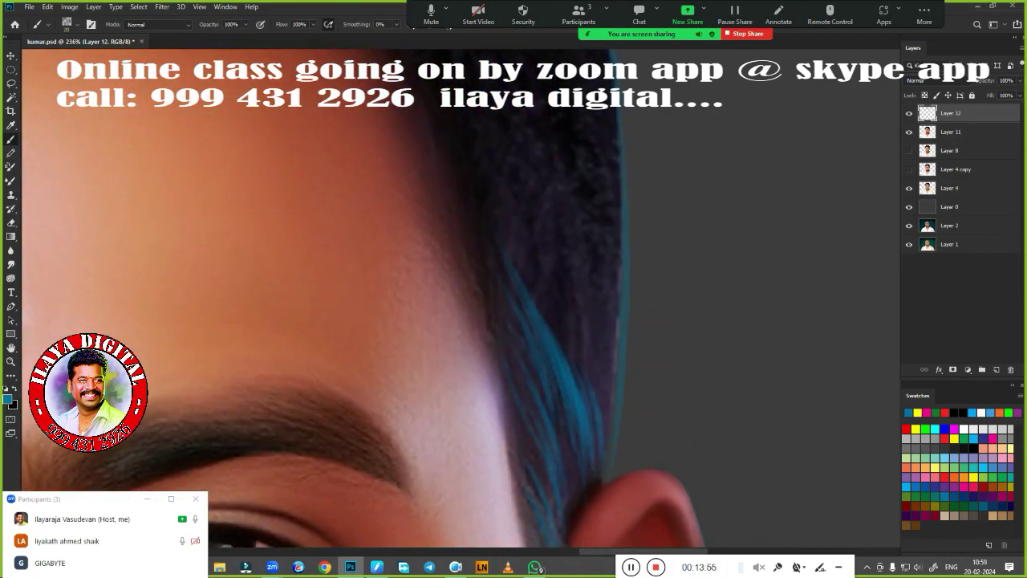
pyautogui.scroll(3, 525, 431)
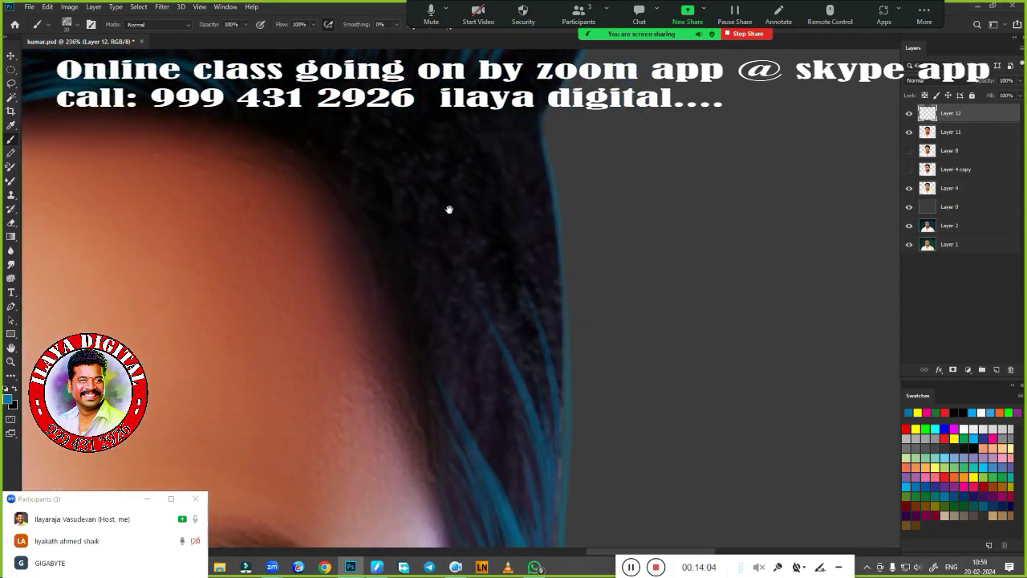
pyautogui.hscroll(1, 449, 209)
pyautogui.moveTo(460, 184); pyautogui.dragTo(556, 410)
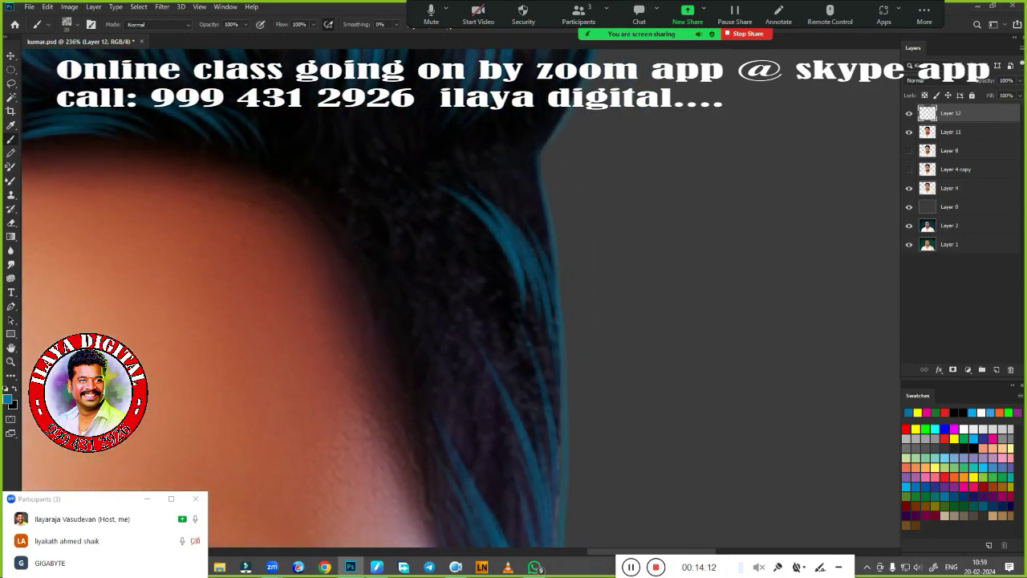
# Add more blue strands along the hairline and a straight stroke near the forehead
pyautogui.hscroll(-2, 514, 305)
pyautogui.moveTo(522, 192); pyautogui.dragTo(614, 329)
pyautogui.moveTo(577, 224); pyautogui.dragTo(626, 393)
pyautogui.moveTo(586, 161); pyautogui.dragTo(646, 401)
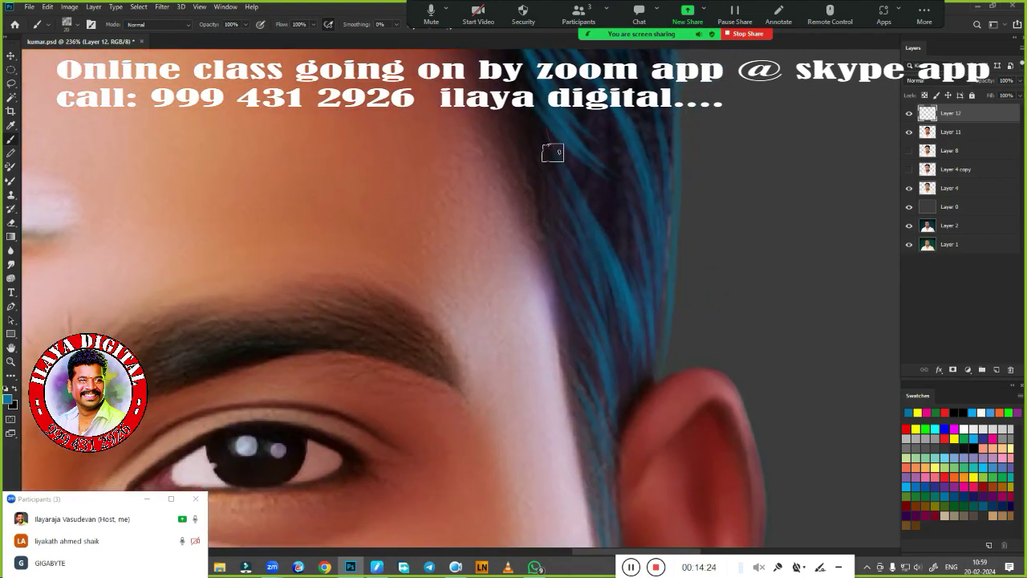
pyautogui.moveTo(552, 152); pyautogui.dragTo(538, 275)
pyautogui.moveTo(522, 325); pyautogui.dragTo(540, 395)
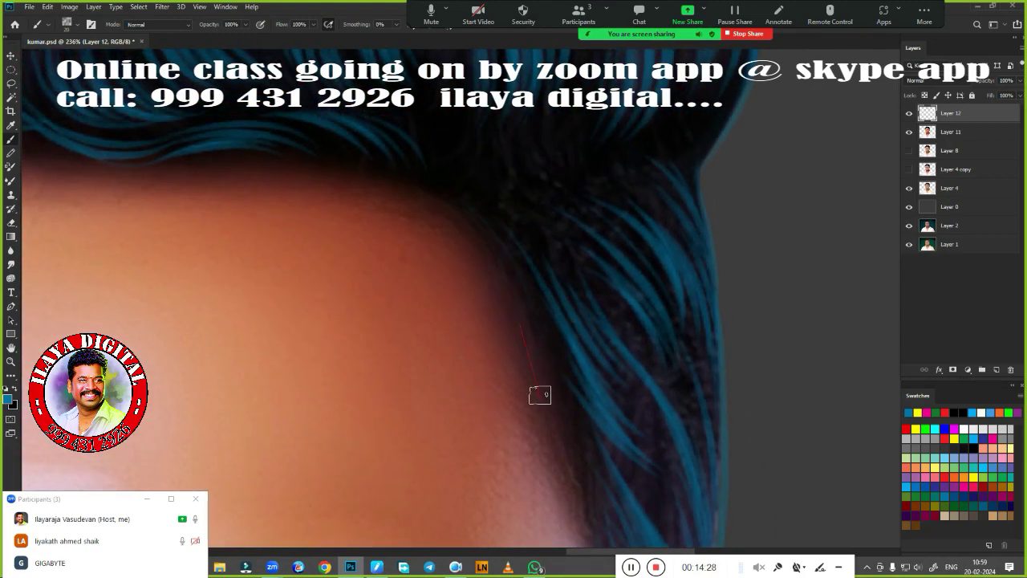
pyautogui.scroll(3, 499, 193)
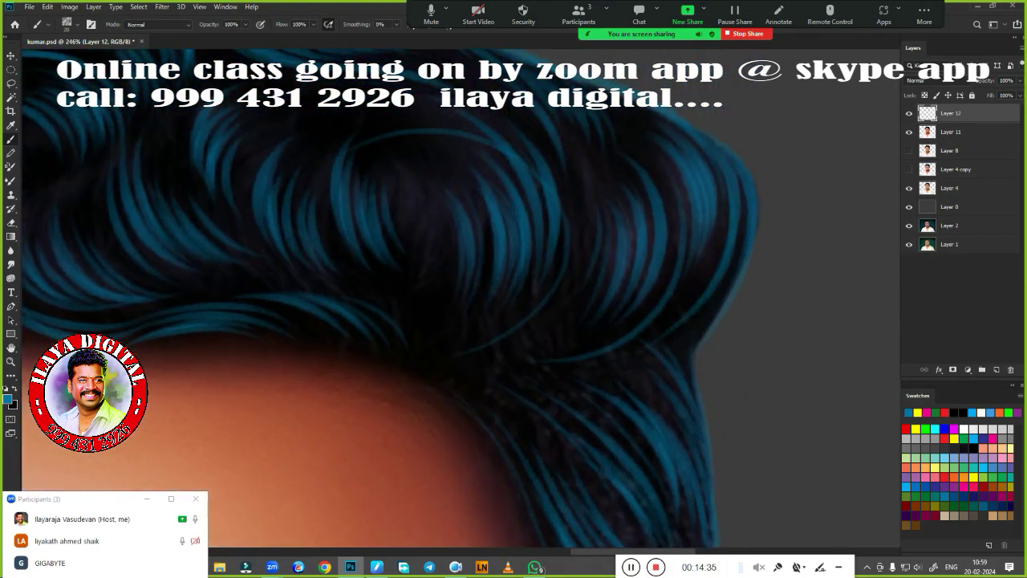
pyautogui.scroll(-5, 572, 212)
pyautogui.hotkey('alt', '[')
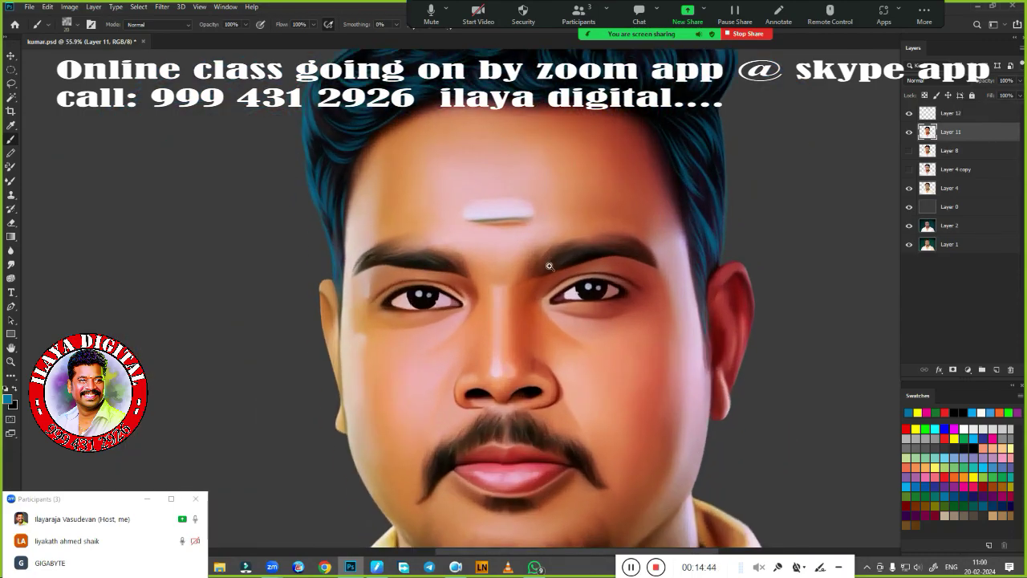
pyautogui.scroll(4, 554, 321)
pyautogui.scroll(1, 544, 367)
pyautogui.scroll(2, 544, 366)
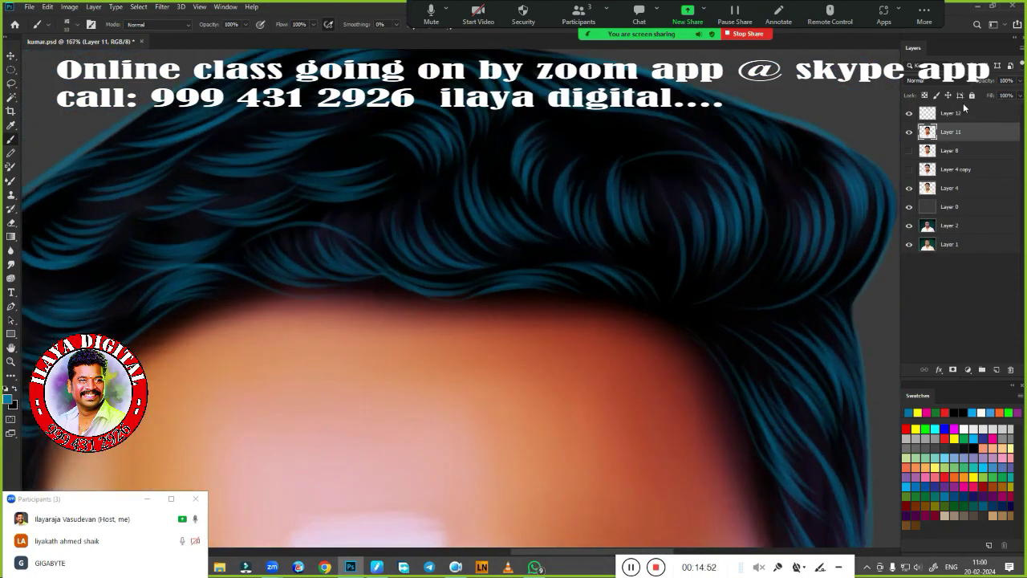
pyautogui.scroll(-2, 704, 294)
pyautogui.hotkey('alt', ']')
pyautogui.scroll(-1, 703, 294)
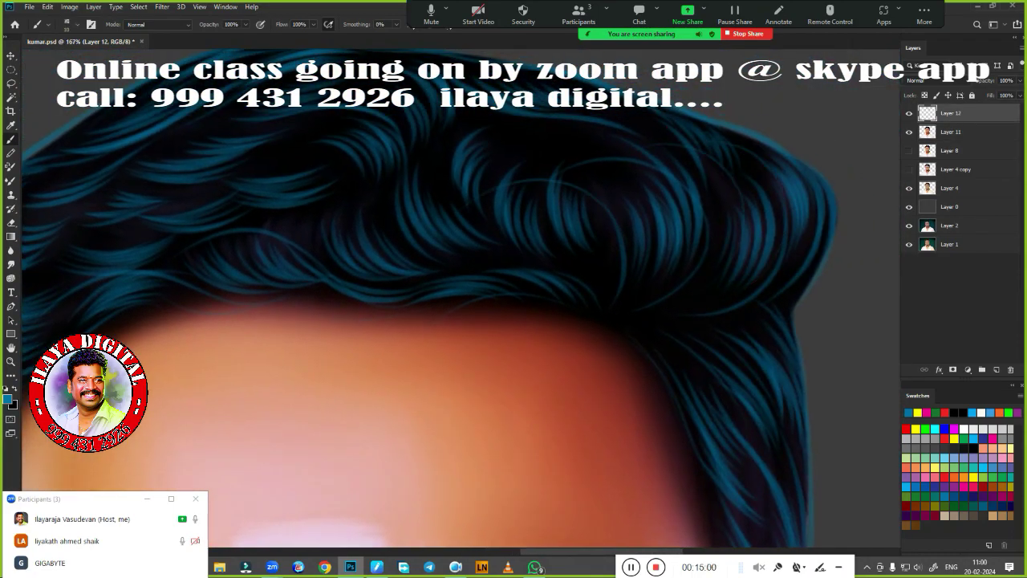
pyautogui.moveTo(546, 137); pyautogui.dragTo(609, 193)
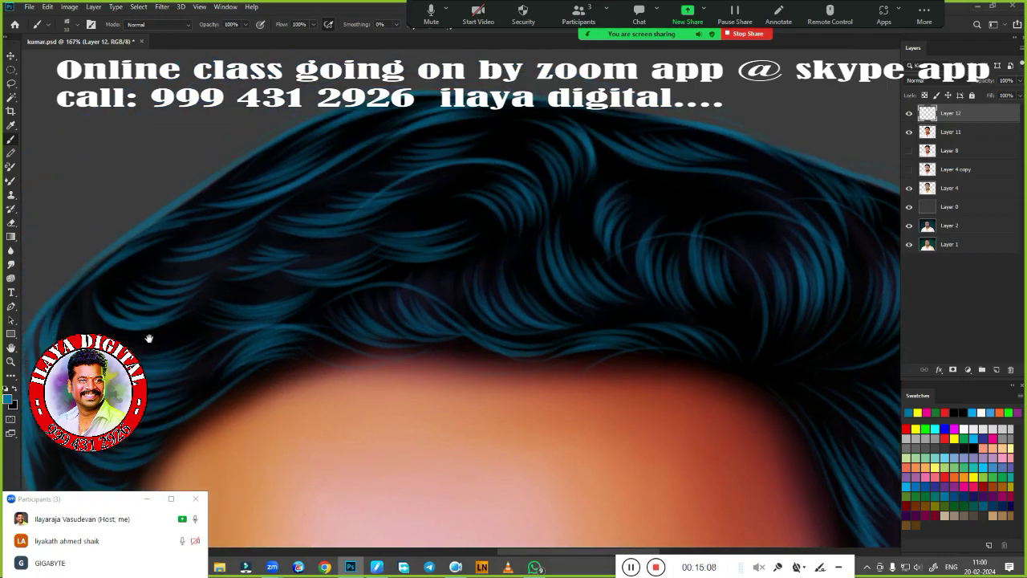
pyautogui.moveTo(149, 338); pyautogui.dragTo(331, 161)
pyautogui.moveTo(446, 485); pyautogui.dragTo(409, 244)
pyautogui.moveTo(642, 104)
pyautogui.mouseDown()
pyautogui.moveTo(585, 218)
pyautogui.moveTo(366, 305)
pyautogui.moveTo(385, 377)
pyautogui.mouseUp()
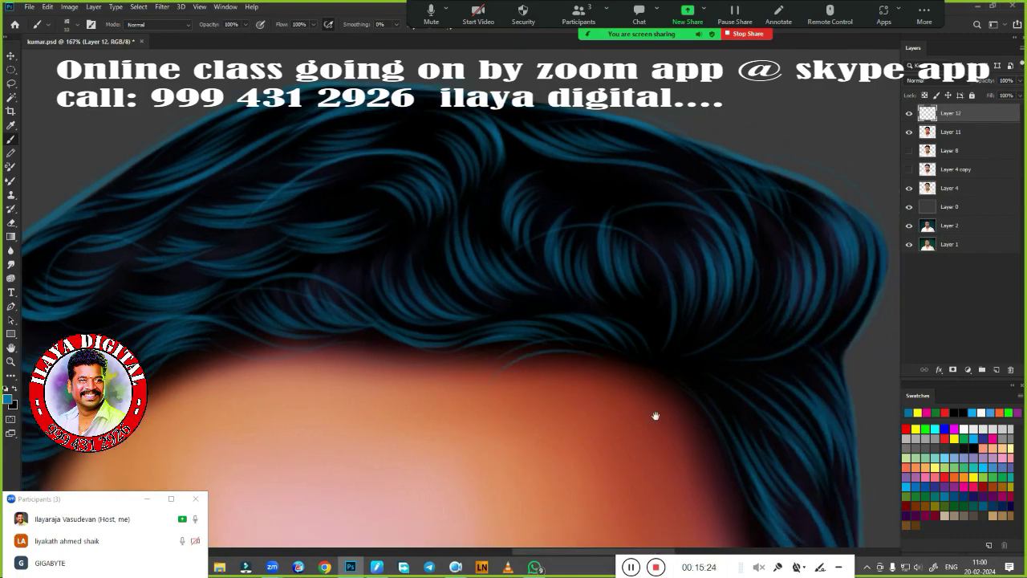
pyautogui.moveTo(653, 415); pyautogui.dragTo(377, 224)
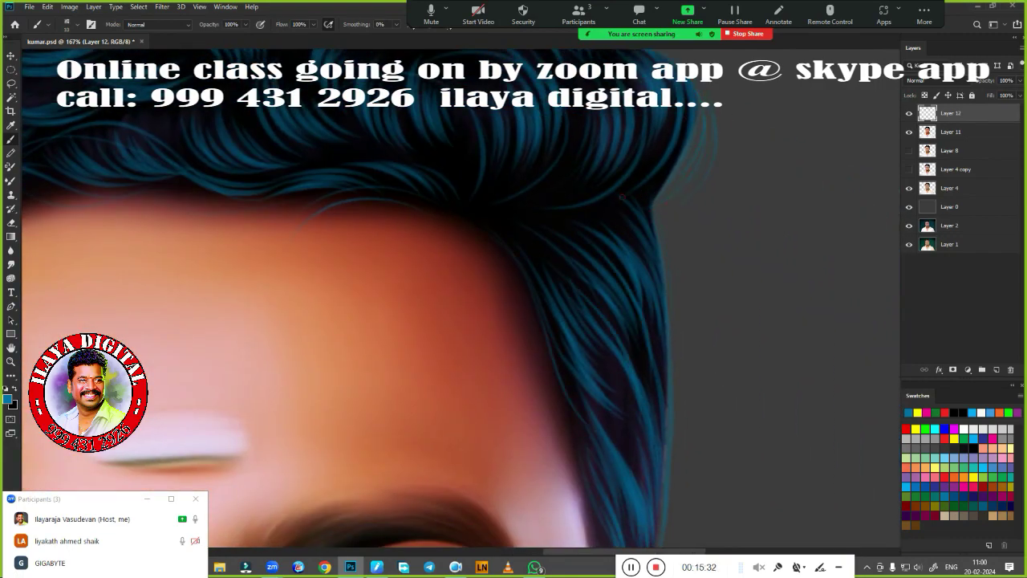
pyautogui.moveTo(660, 253)
pyautogui.mouseDown()
pyautogui.moveTo(661, 454)
pyautogui.moveTo(670, 300)
pyautogui.mouseUp()
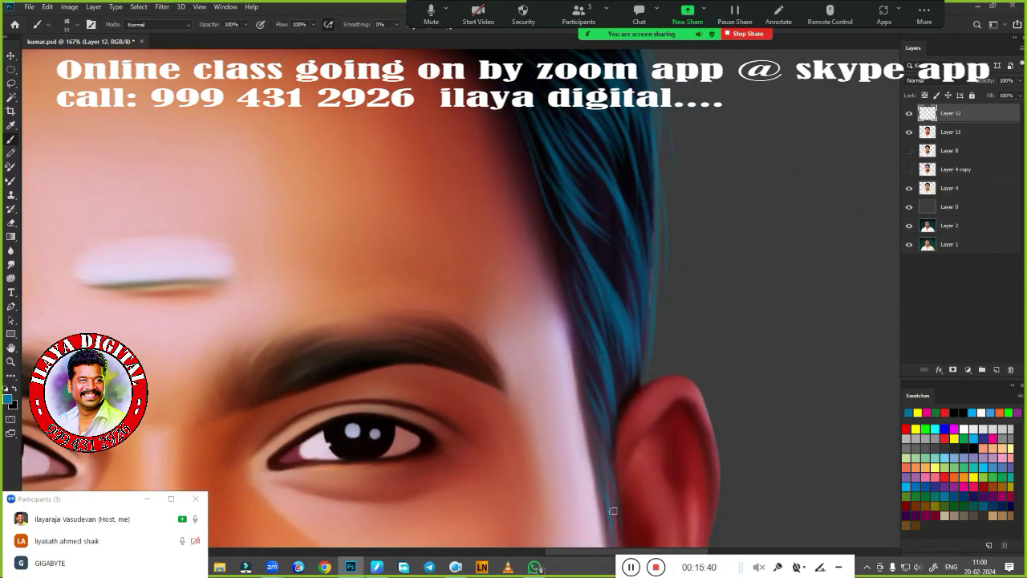
pyautogui.scroll(-3, 601, 394)
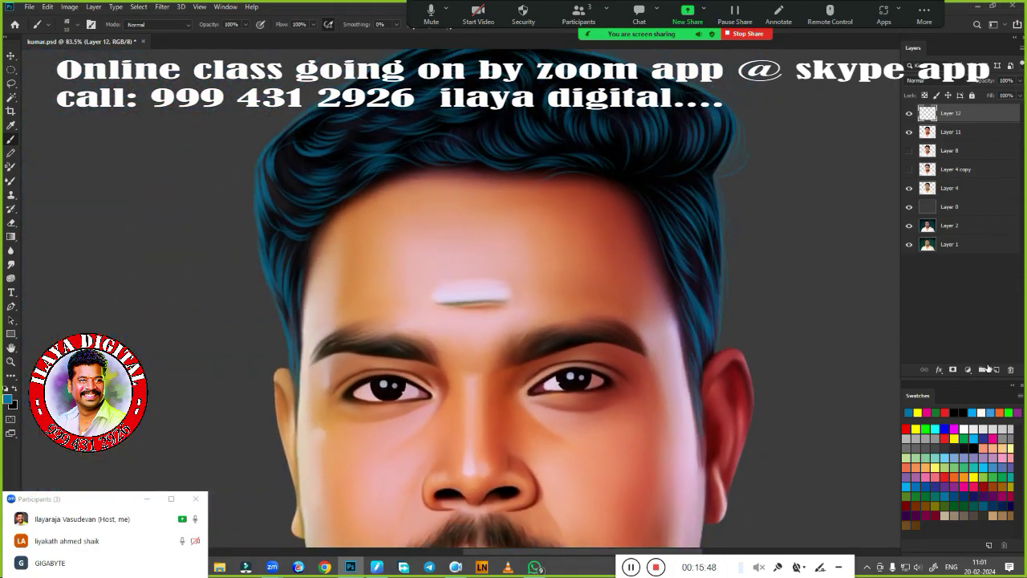
# Choose a soft brush from the brush presets for tinting the hair
pyautogui.click(377, 568)
pyautogui.click(377, 567)
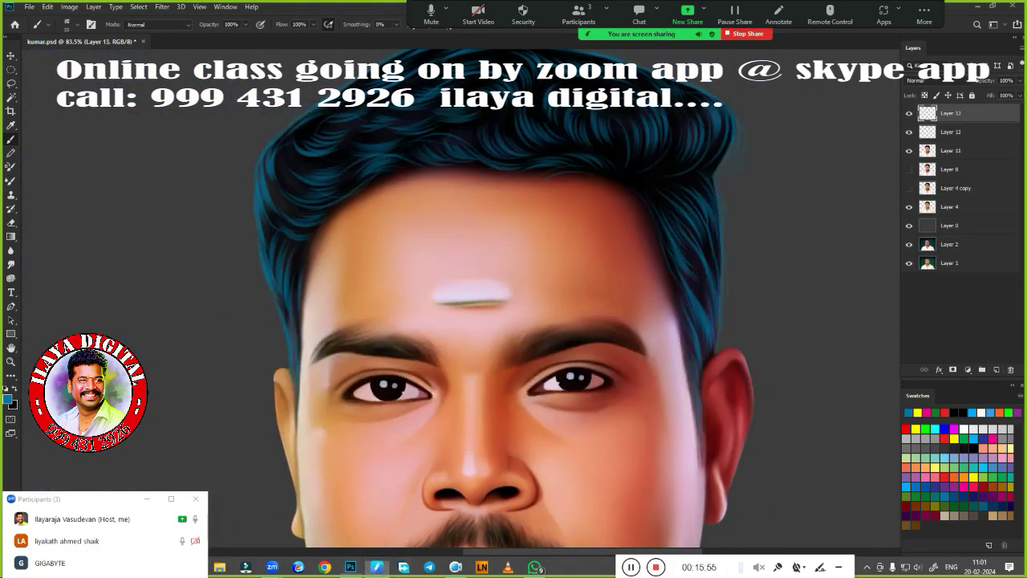
pyautogui.scroll(-3, 607, 236)
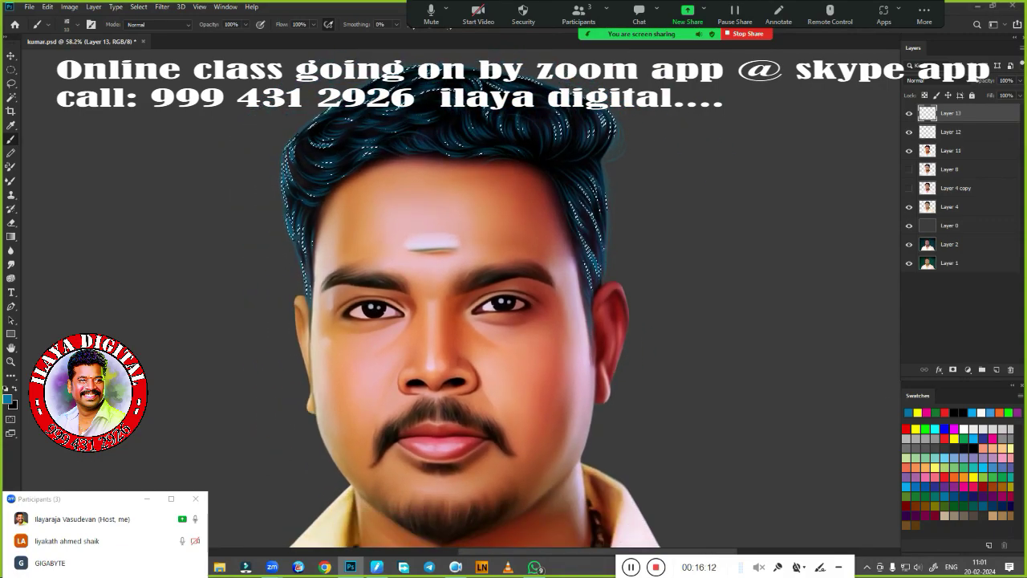
pyautogui.rightClick(613, 370)
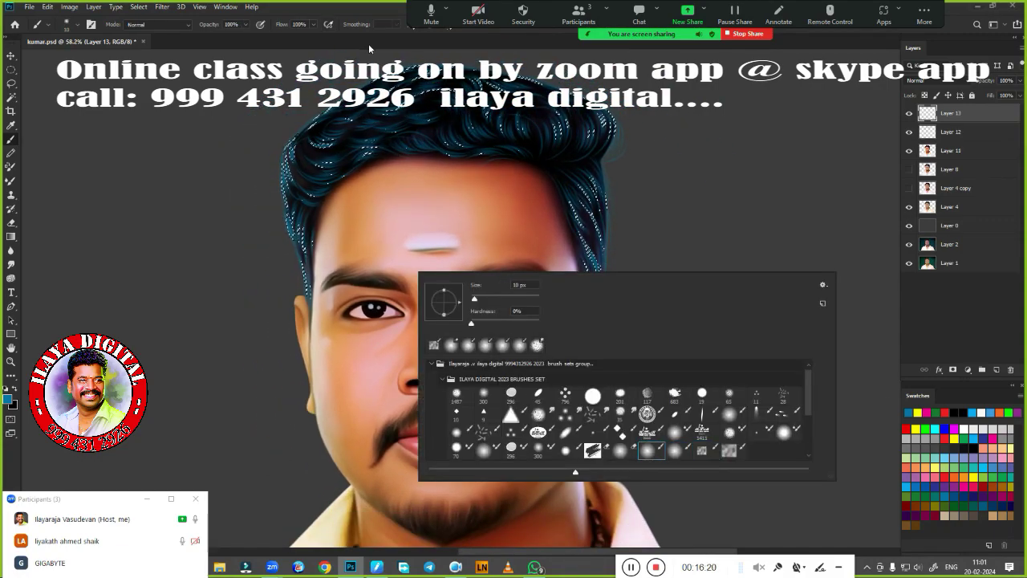
pyautogui.doubleClick(654, 454)
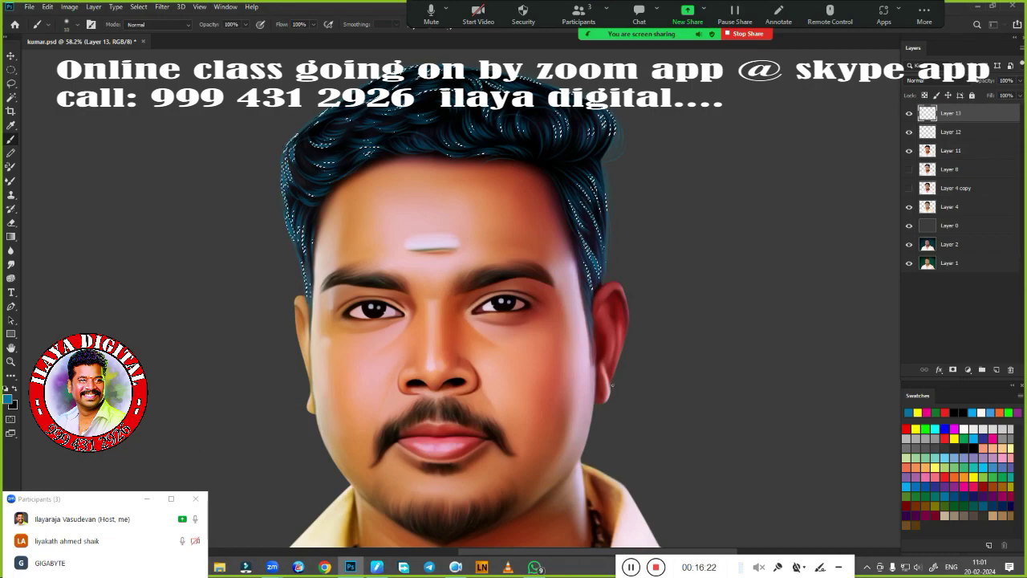
# Fill the selected hair with yellow, orange and red tones, then deselect
pyautogui.click(971, 473)
pyautogui.scroll(-2, 637, 367)
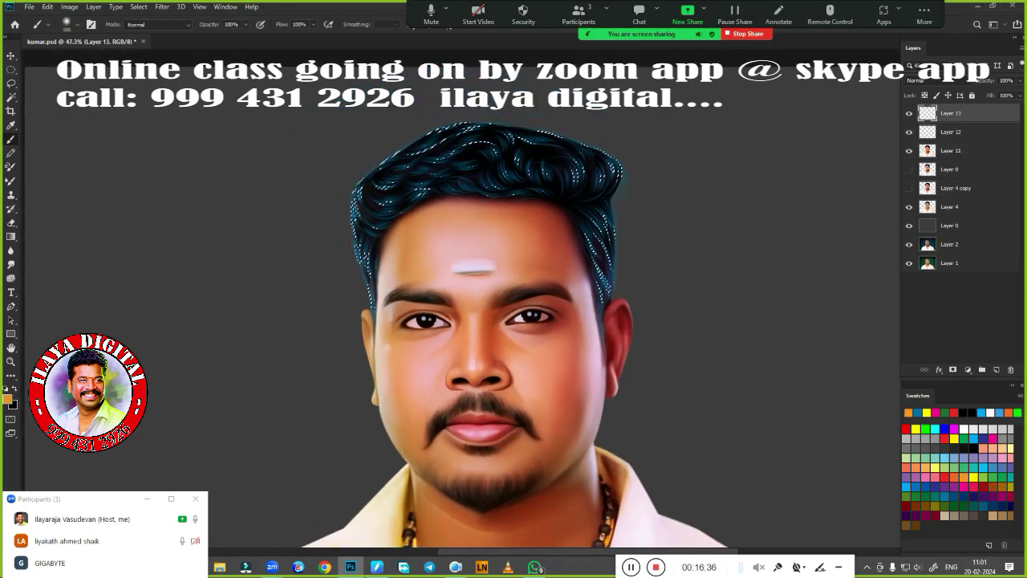
pyautogui.hotkey('alt', 'BackSpace')
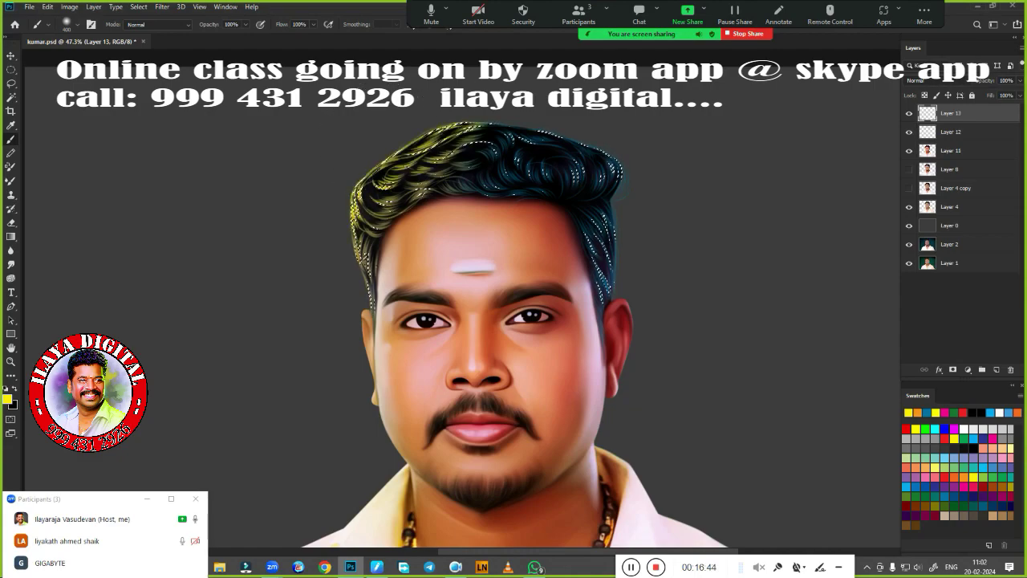
pyautogui.click(906, 428)
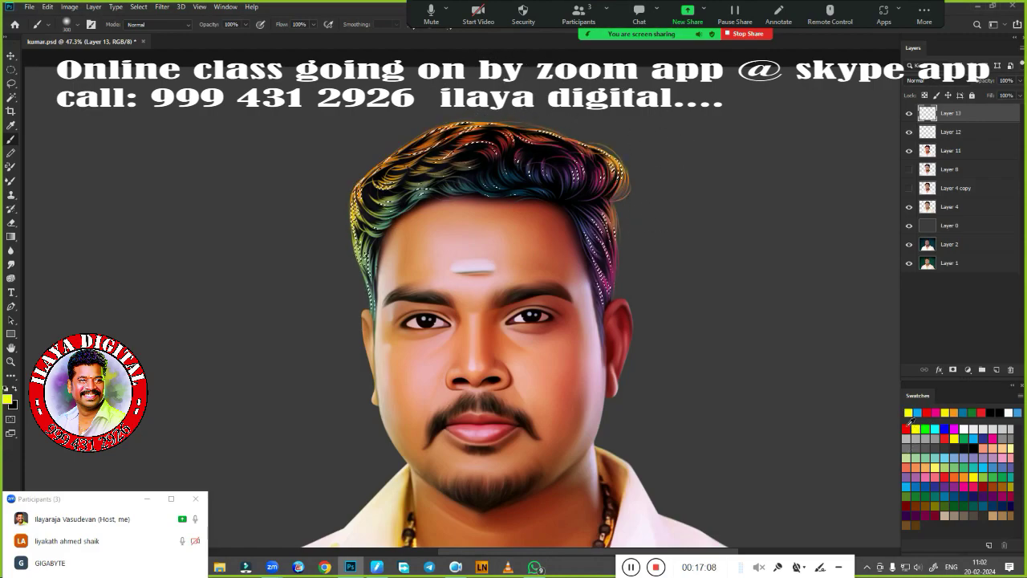
pyautogui.hotkey('ctrl', 'd')
# Select Layer 13 and lower its Fill to about 45%
pyautogui.scroll(-2, 745, 325)
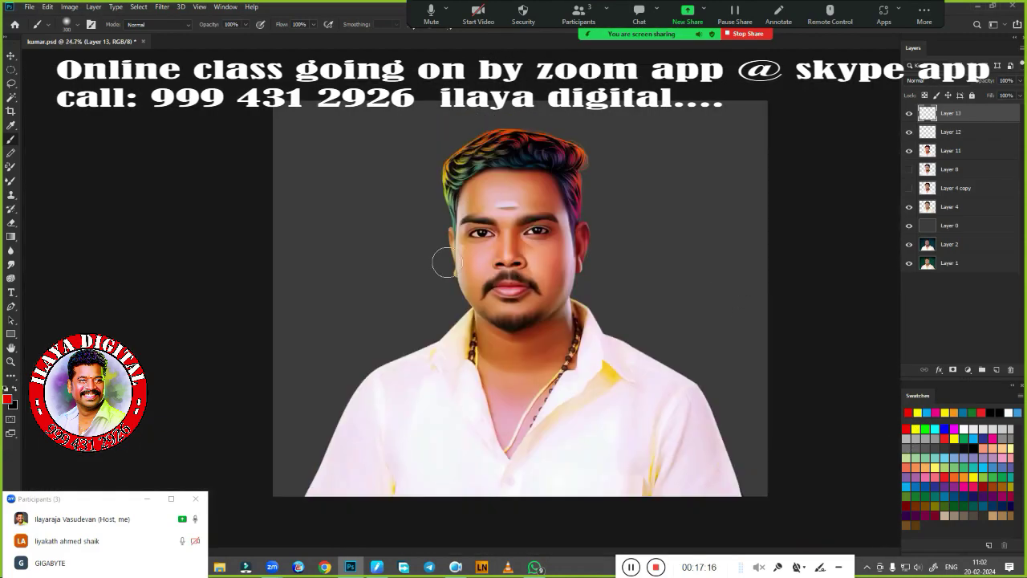
pyautogui.scroll(3, 443, 259)
pyautogui.click(992, 130)
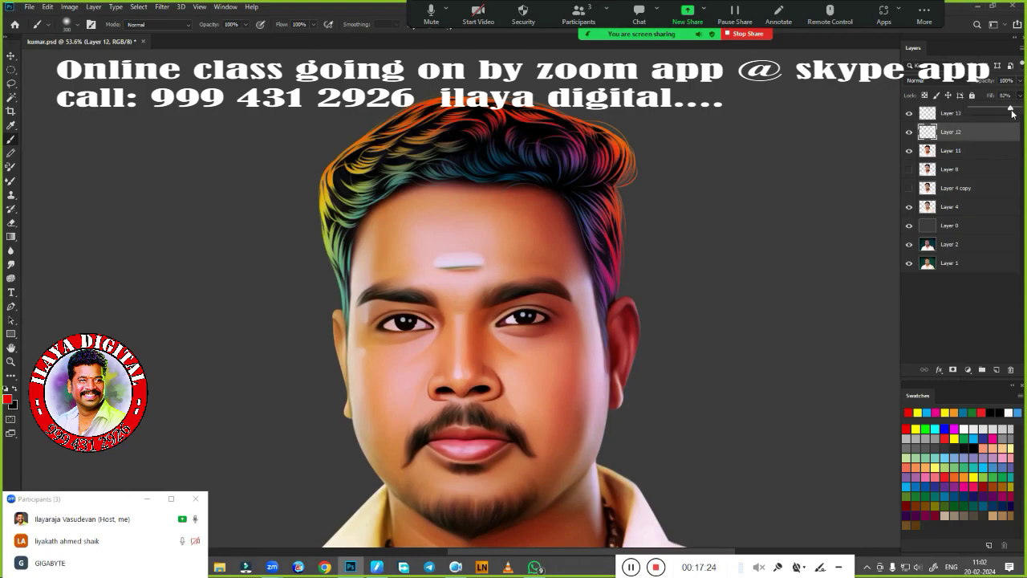
pyautogui.click(955, 113)
pyautogui.moveTo(999, 108); pyautogui.dragTo(992, 108)
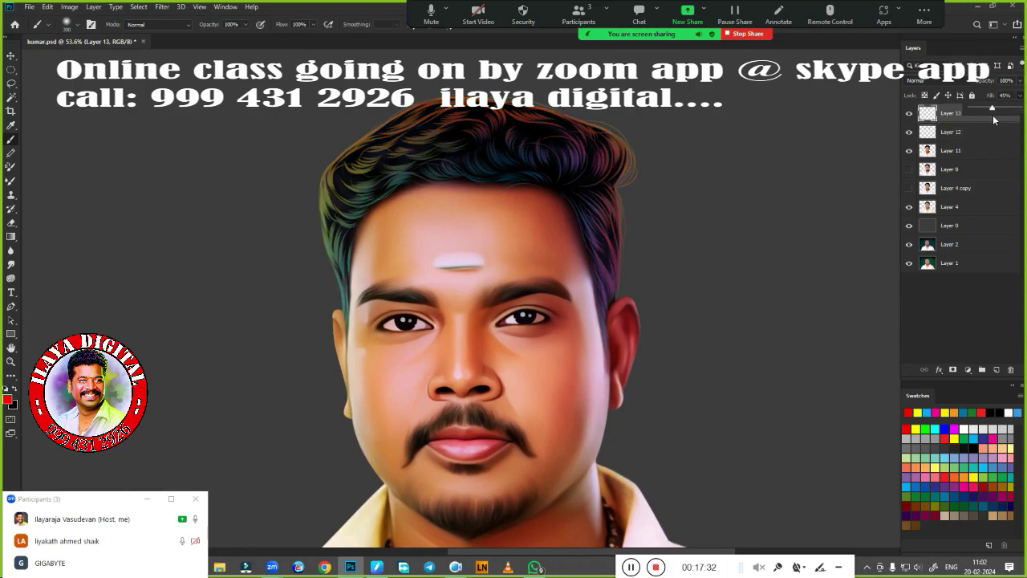
# Settle Layer 13's fill at about 50%, clear the lasso selection and select Layer 11
pyautogui.scroll(-3, 748, 296)
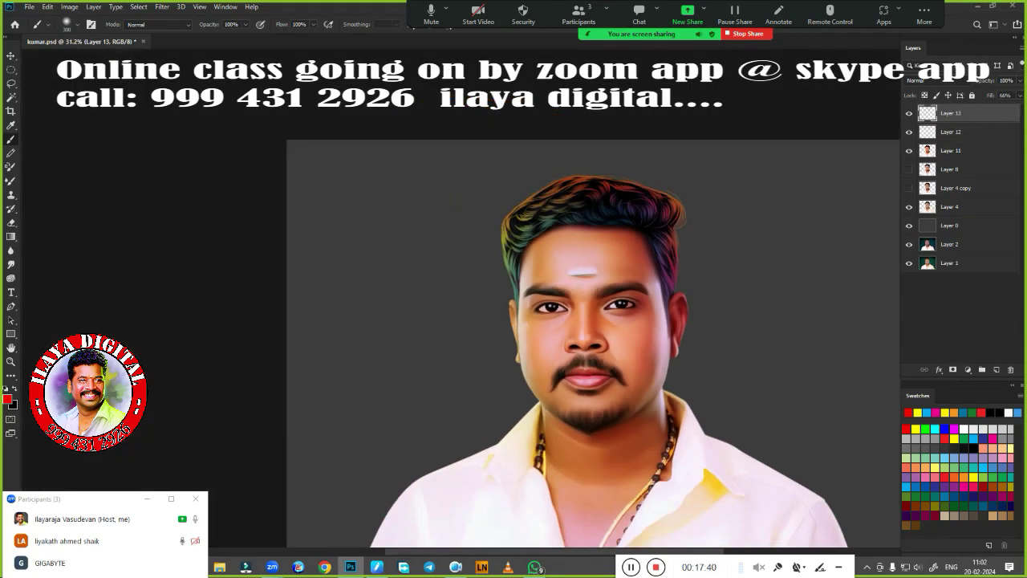
pyautogui.scroll(2, 674, 361)
pyautogui.press('l')
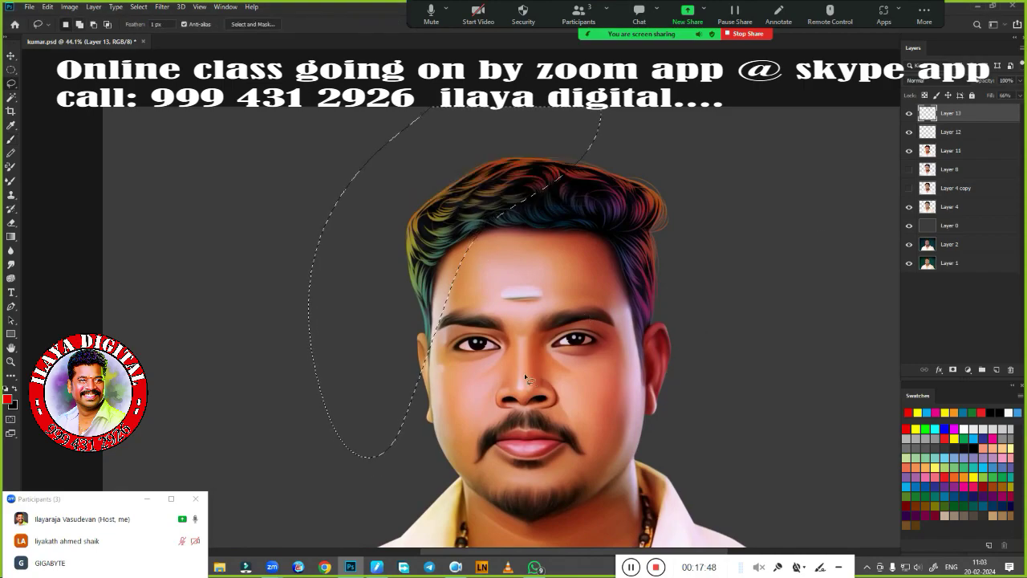
pyautogui.moveTo(991, 117); pyautogui.dragTo(990, 114)
pyautogui.click(755, 279)
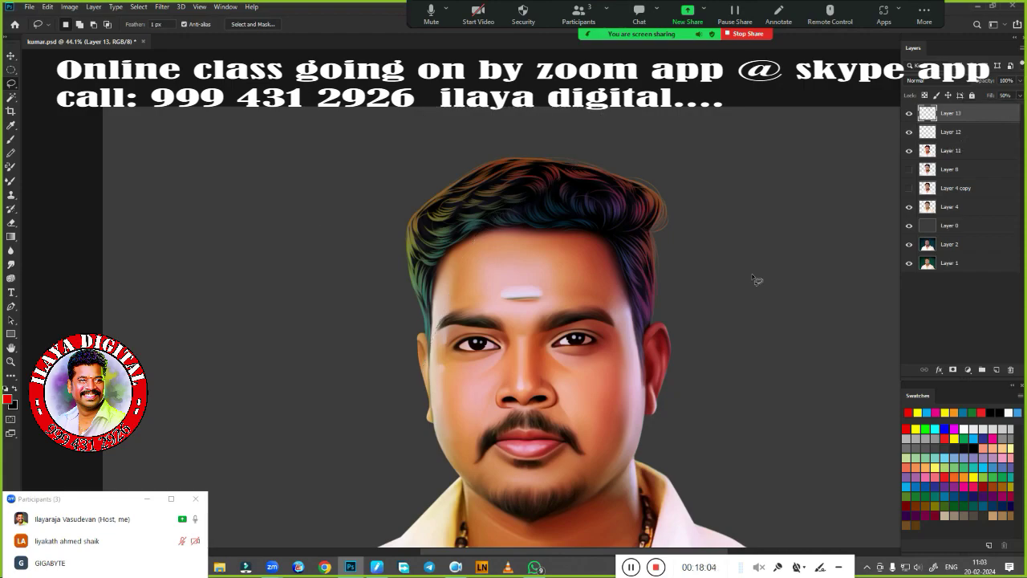
pyautogui.scroll(5, 560, 303)
pyautogui.click(950, 150)
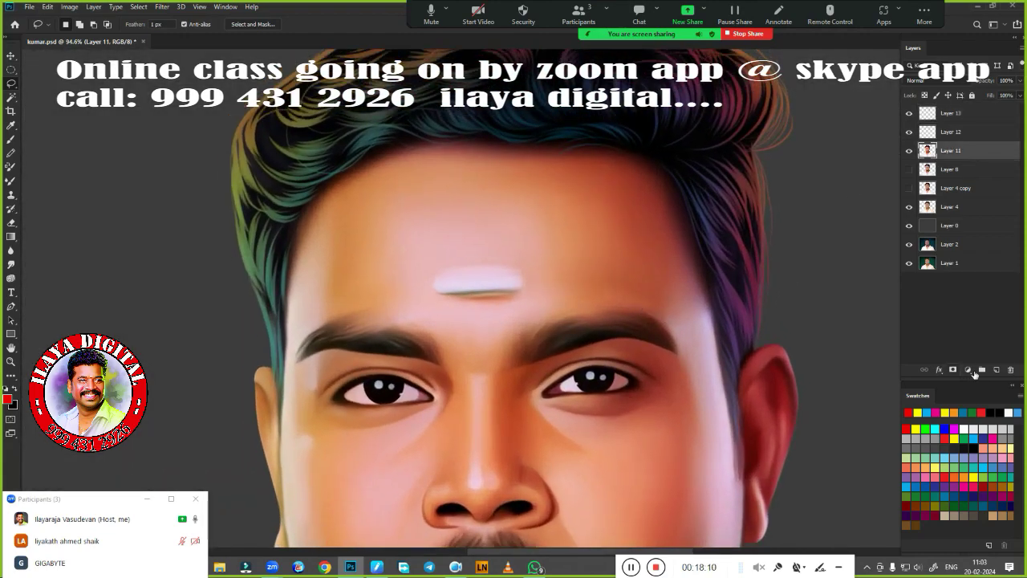
# Pick a fine soft brush from the preset picker for eyebrow detail
pyautogui.press('b')
pyautogui.rightClick(366, 289)
pyautogui.press('Escape')
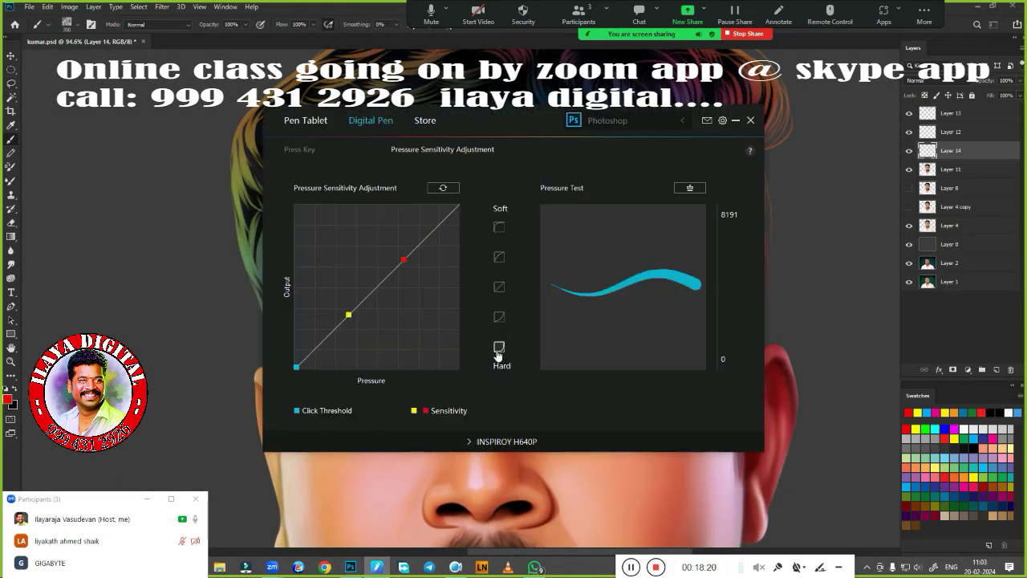
pyautogui.scroll(2, 478, 348)
pyautogui.scroll(1, 479, 349)
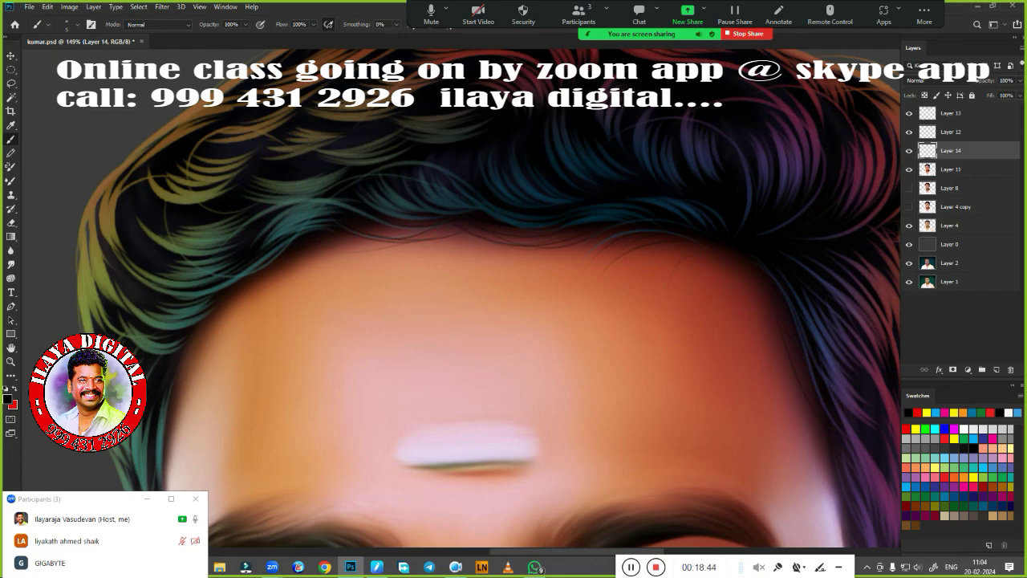
pyautogui.scroll(-5, 481, 321)
pyautogui.hscroll(10, 91, 190)
pyautogui.scroll(2, 538, 339)
pyautogui.scroll(-4, 534, 235)
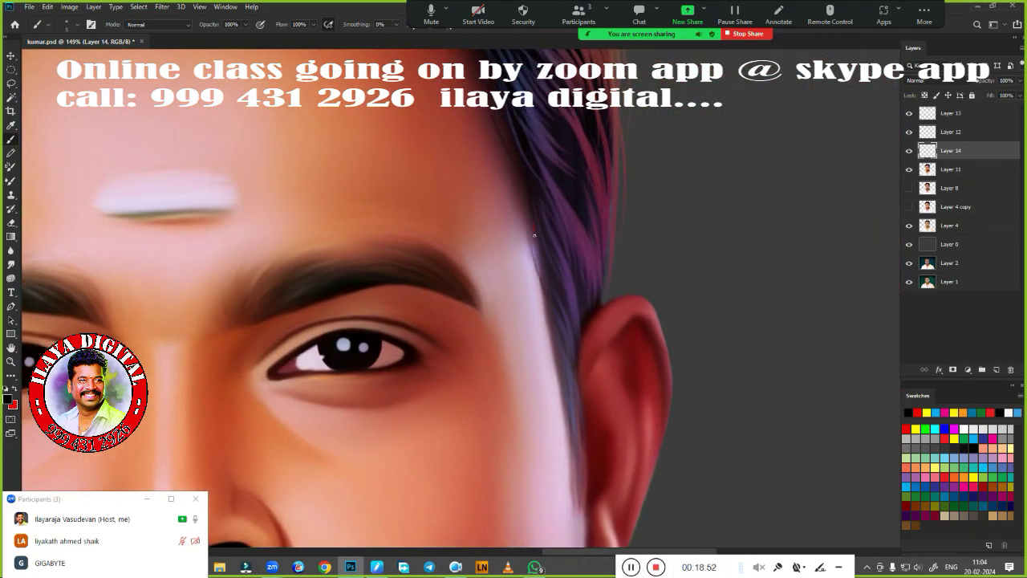
pyautogui.scroll(4, 574, 484)
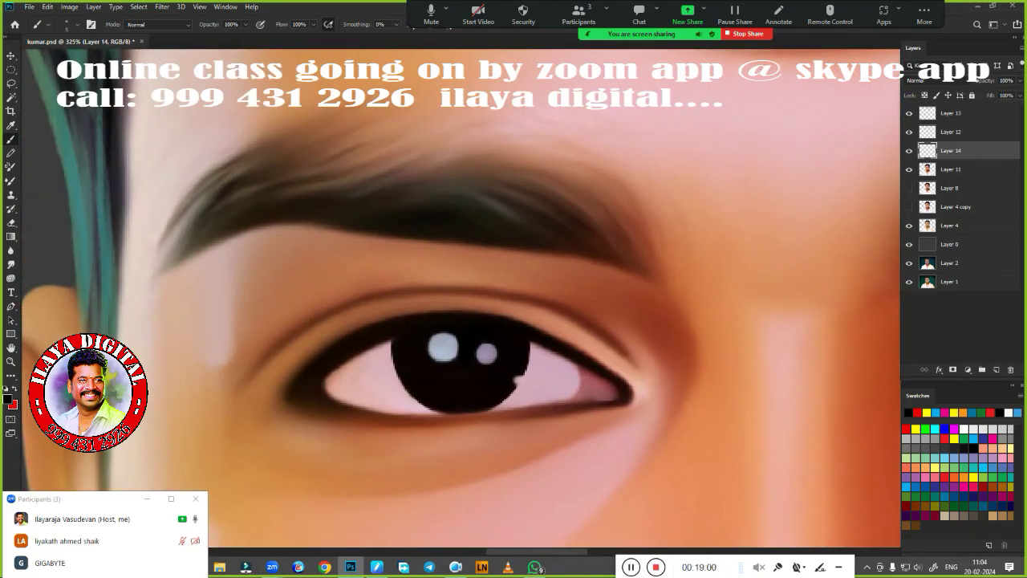
pyautogui.rightClick(364, 302)
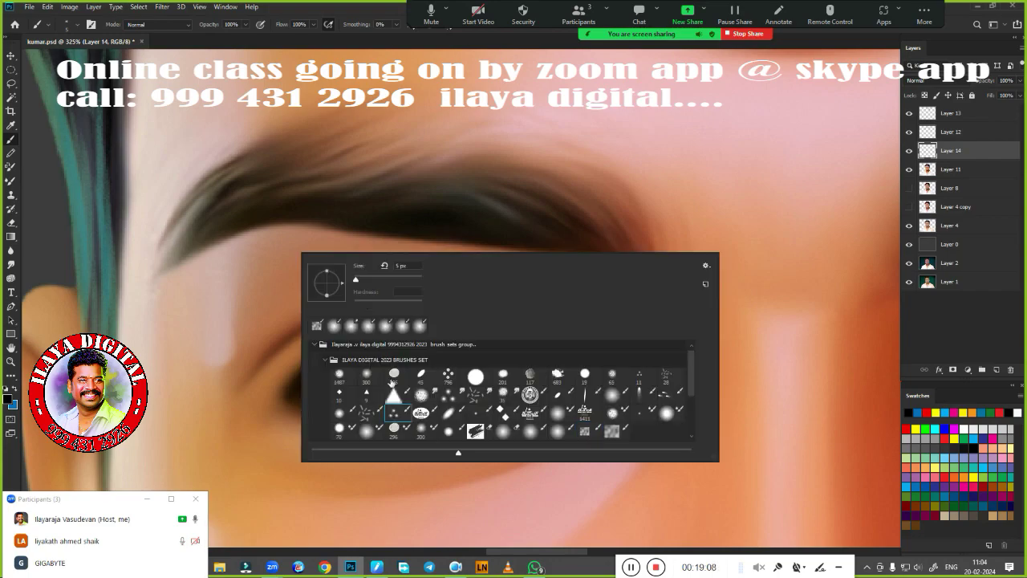
pyautogui.doubleClick(392, 376)
pyautogui.scroll(1, 413, 328)
# Paint dark hair strands along and above the eyebrow
pyautogui.moveTo(185, 221); pyautogui.dragTo(321, 161)
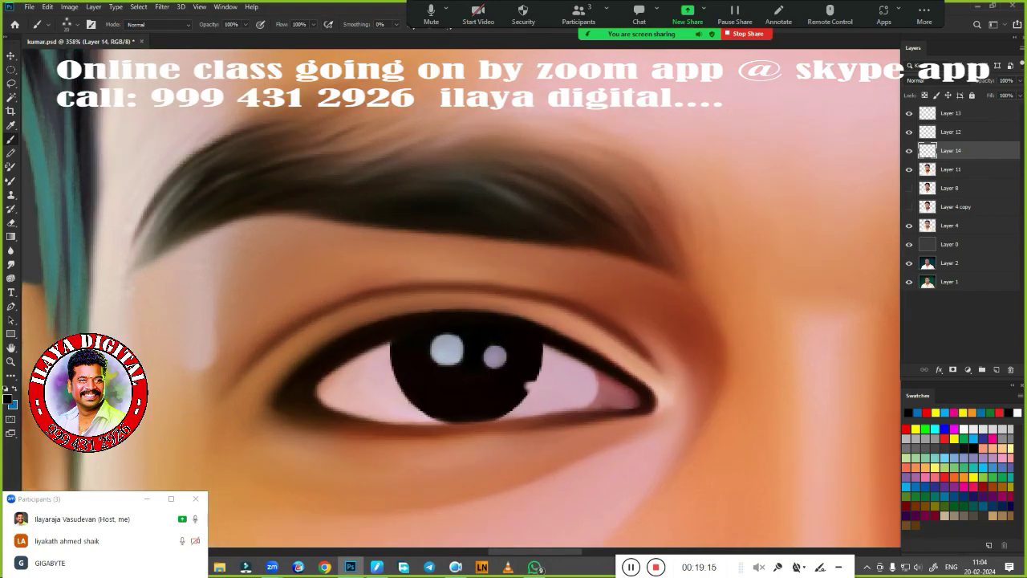
pyautogui.moveTo(405, 191); pyautogui.dragTo(710, 193)
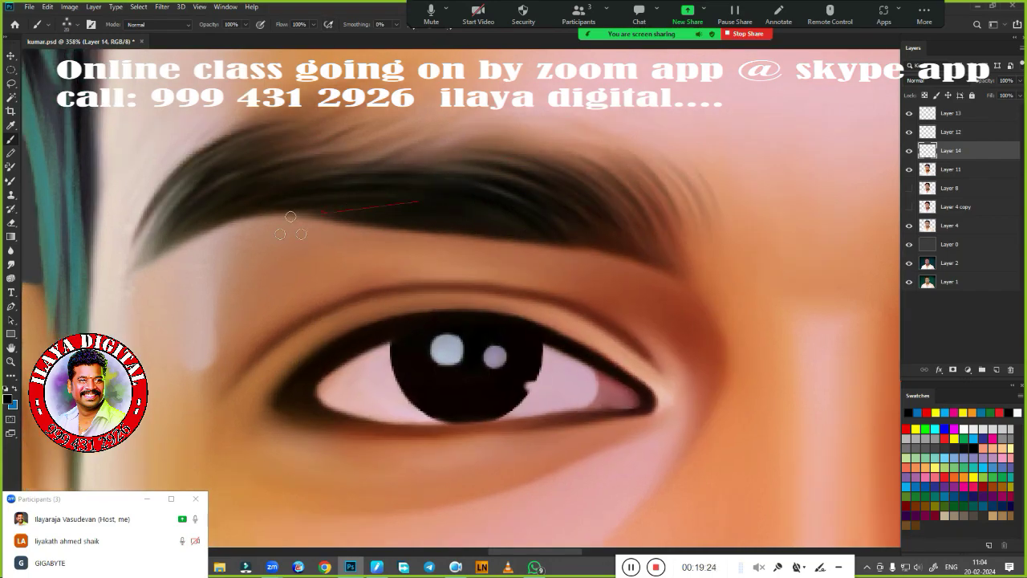
pyautogui.moveTo(281, 181); pyautogui.dragTo(594, 156)
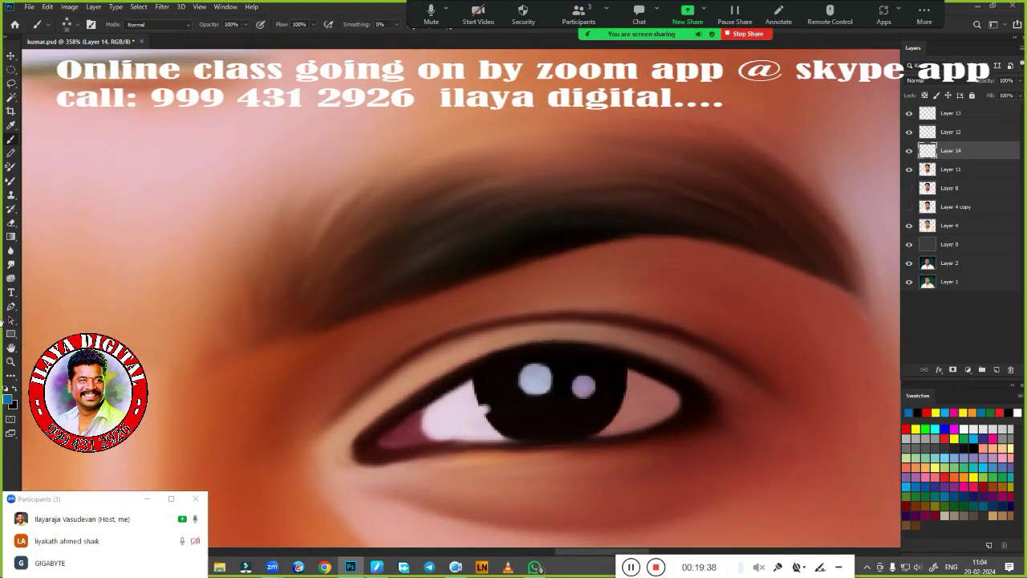
pyautogui.press('x')
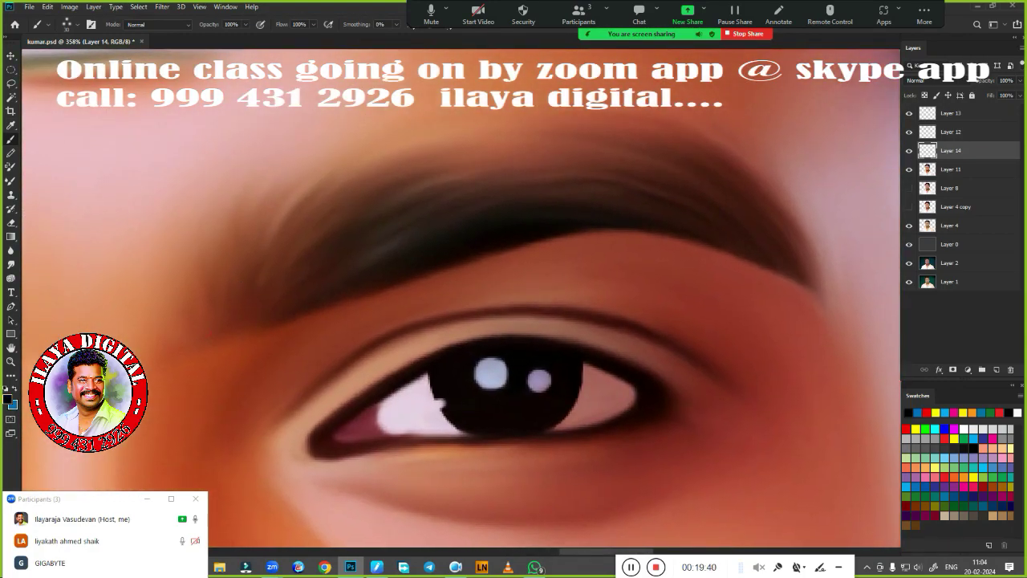
pyautogui.moveTo(185, 321); pyautogui.dragTo(377, 176)
pyautogui.moveTo(297, 241)
pyautogui.mouseDown()
pyautogui.moveTo(738, 136)
pyautogui.moveTo(341, 298)
pyautogui.mouseUp()
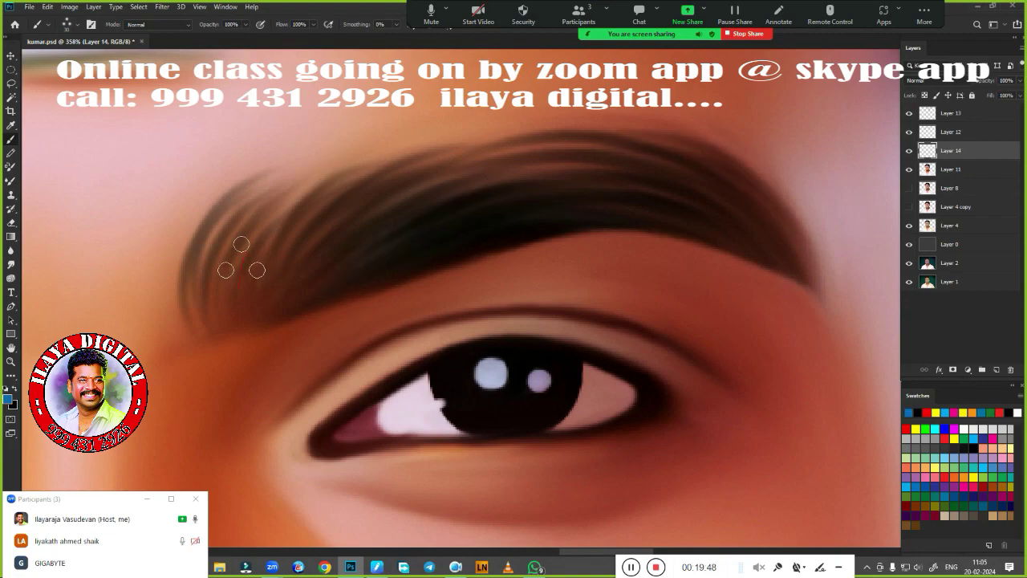
pyautogui.scroll(-5, 594, 201)
pyautogui.scroll(4, 498, 417)
# Darken both moustache sides and extend the right tip longer
pyautogui.press('x')
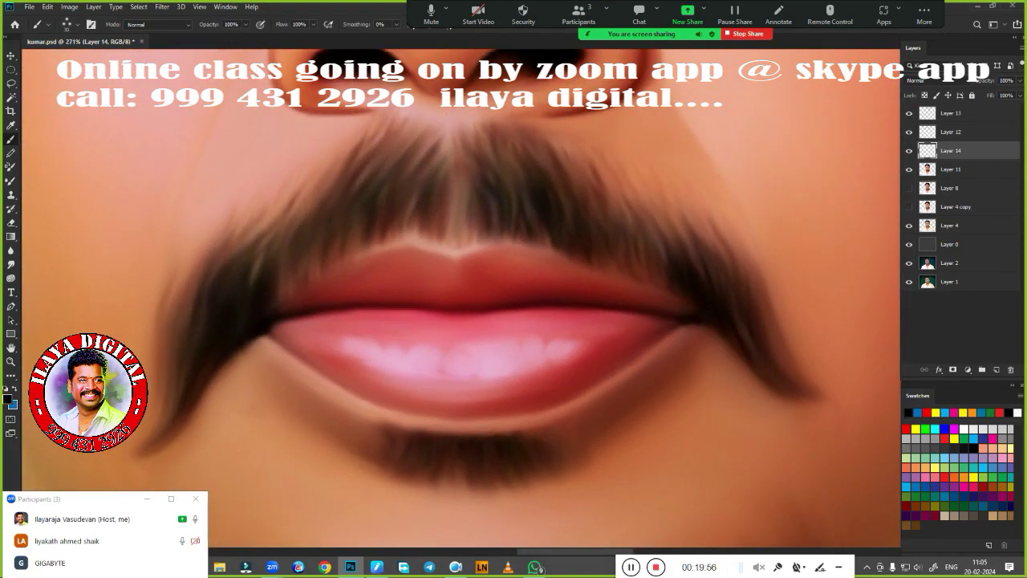
pyautogui.moveTo(616, 201); pyautogui.dragTo(716, 330)
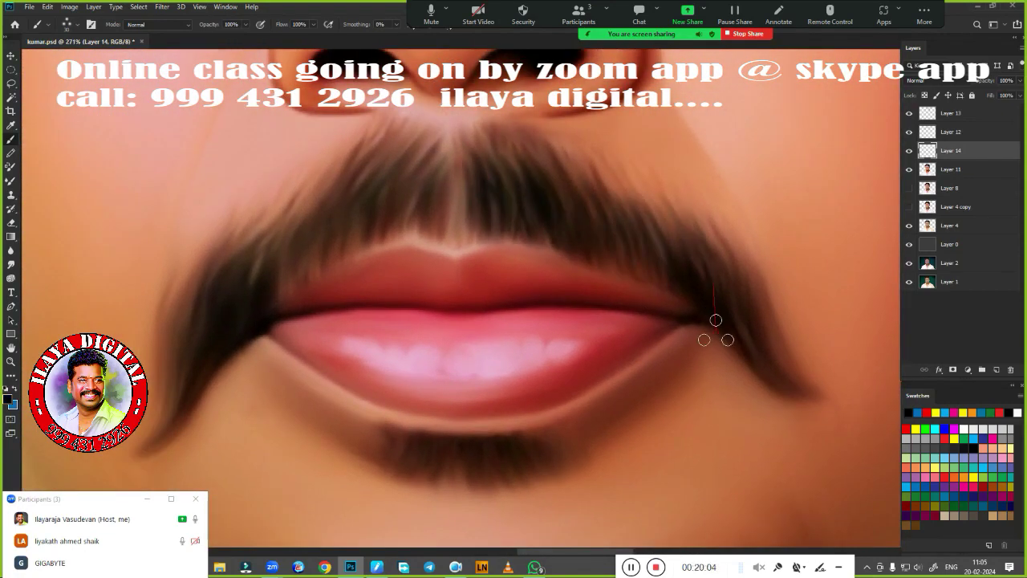
pyautogui.moveTo(774, 351); pyautogui.dragTo(834, 401)
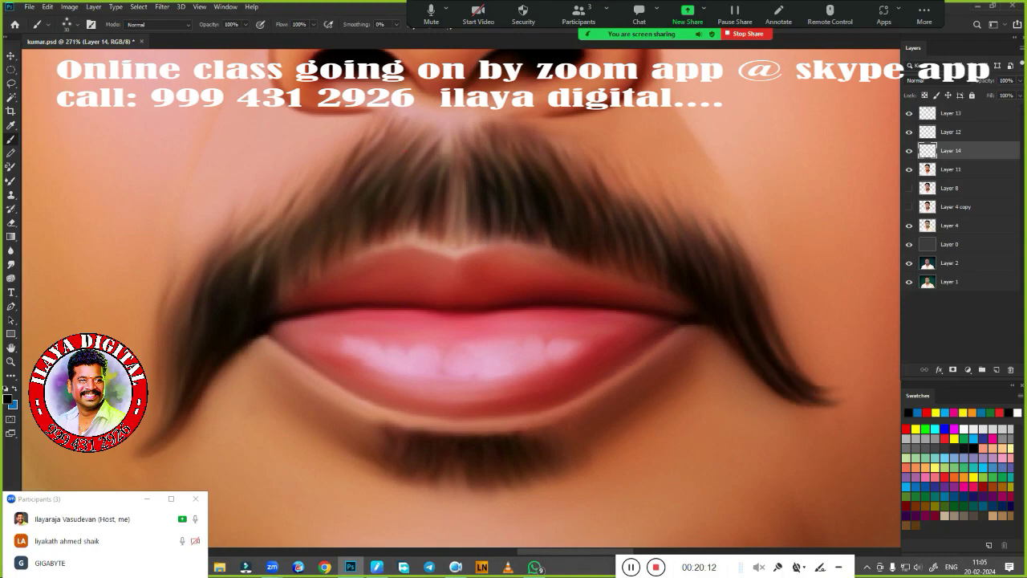
pyautogui.moveTo(305, 257); pyautogui.dragTo(173, 389)
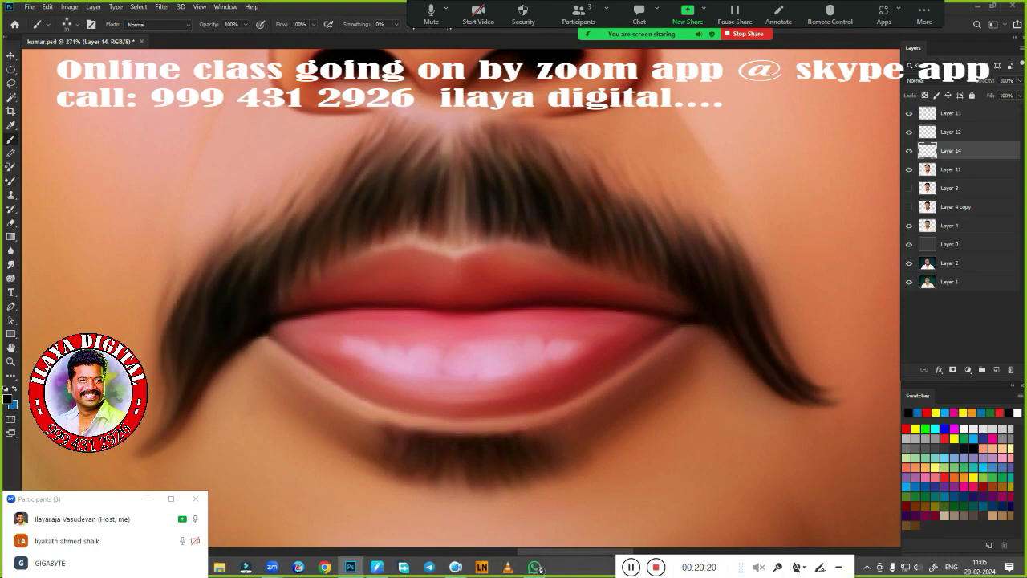
pyautogui.scroll(-5, 396, 170)
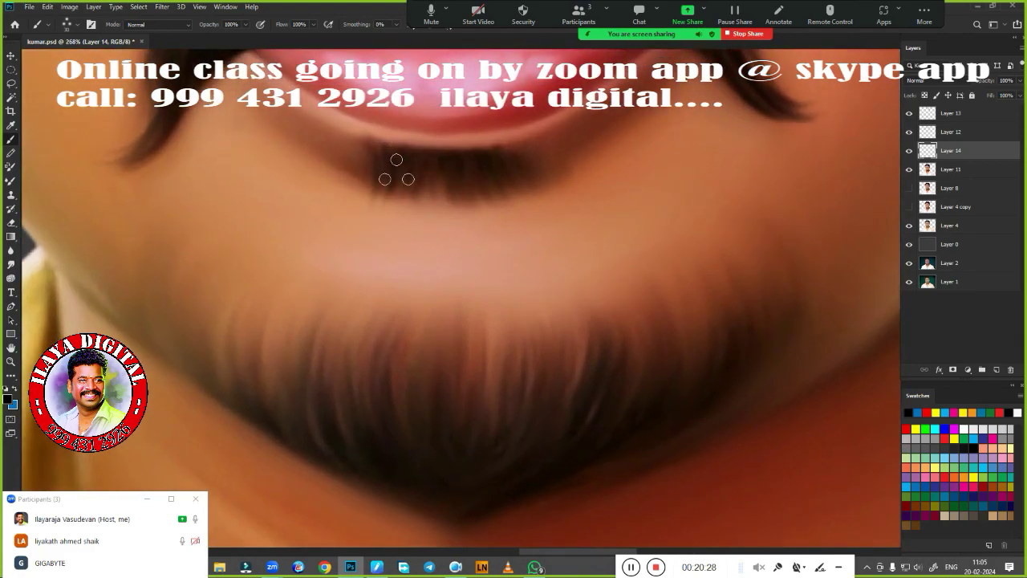
pyautogui.scroll(-3, 354, 286)
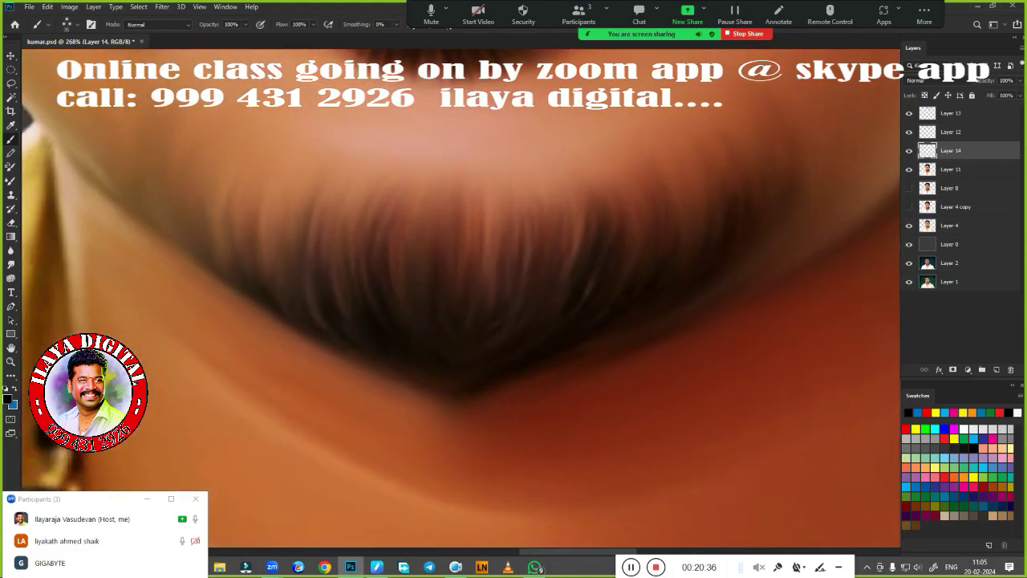
# Paint fine dark hair strands across the chin beard from left to right edge
pyautogui.moveTo(393, 249); pyautogui.dragTo(292, 240)
pyautogui.moveTo(277, 193); pyautogui.dragTo(281, 273)
pyautogui.moveTo(325, 205); pyautogui.dragTo(329, 265)
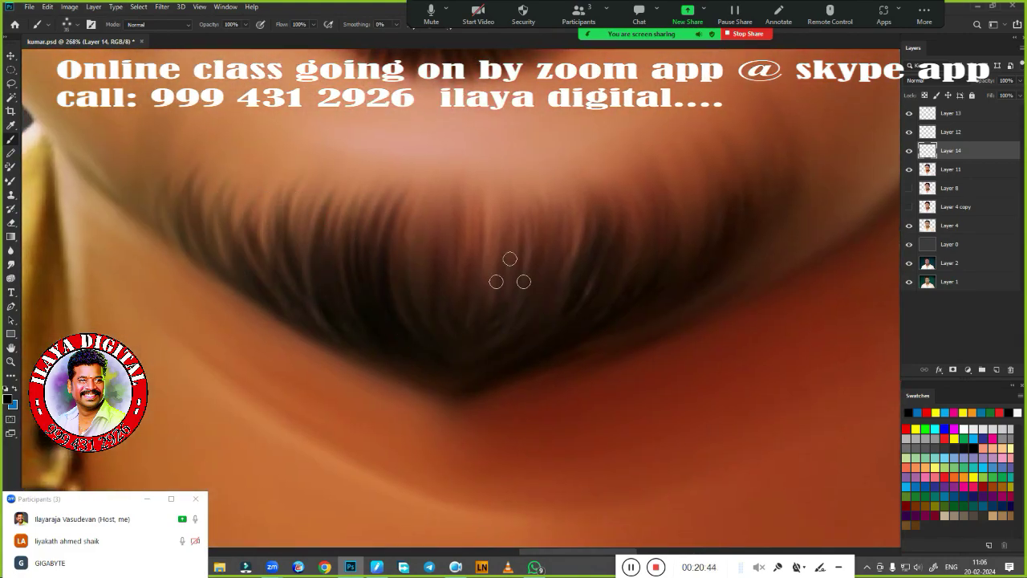
pyautogui.moveTo(421, 200); pyautogui.dragTo(425, 309)
pyautogui.moveTo(462, 204); pyautogui.dragTo(465, 301)
pyautogui.moveTo(485, 205); pyautogui.dragTo(489, 293)
pyautogui.moveTo(558, 205); pyautogui.dragTo(562, 281)
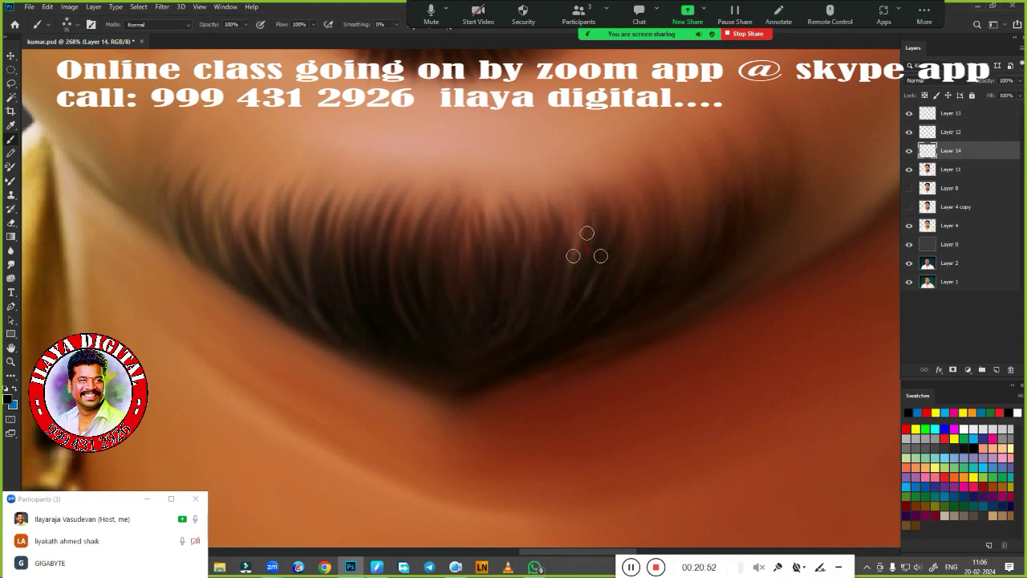
pyautogui.moveTo(590, 196); pyautogui.dragTo(594, 293)
pyautogui.moveTo(634, 183); pyautogui.dragTo(638, 253)
pyautogui.moveTo(686, 223); pyautogui.dragTo(682, 160)
pyautogui.moveTo(722, 199); pyautogui.dragTo(745, 159)
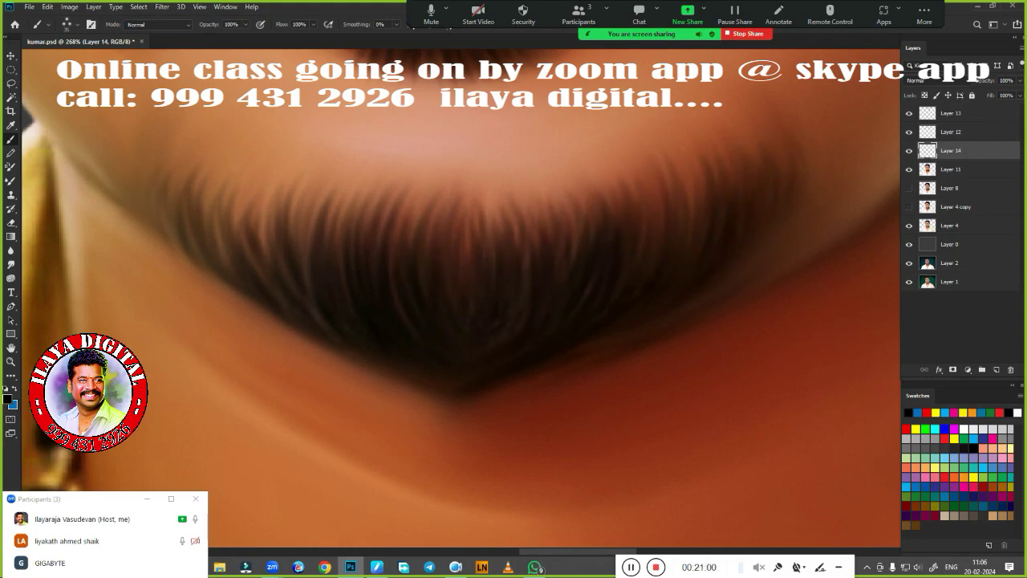
# Swap the colours back and fit the whole portrait in the window
pyautogui.scroll(-3, 141, 170)
pyautogui.scroll(3, 141, 170)
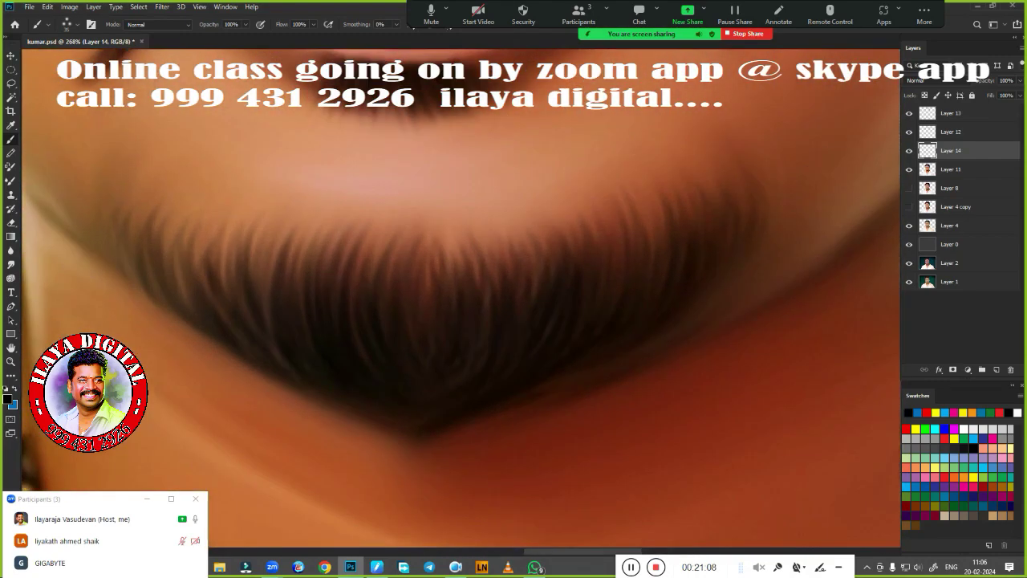
pyautogui.scroll(-3, 225, 233)
pyautogui.press('x')
pyautogui.scroll(3, 485, 405)
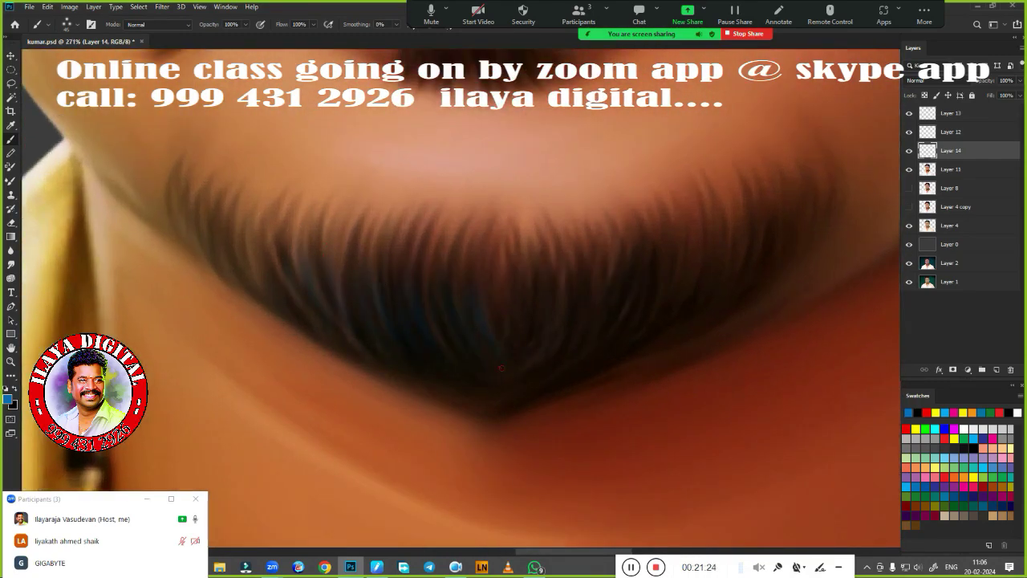
pyautogui.scroll(3, 493, 458)
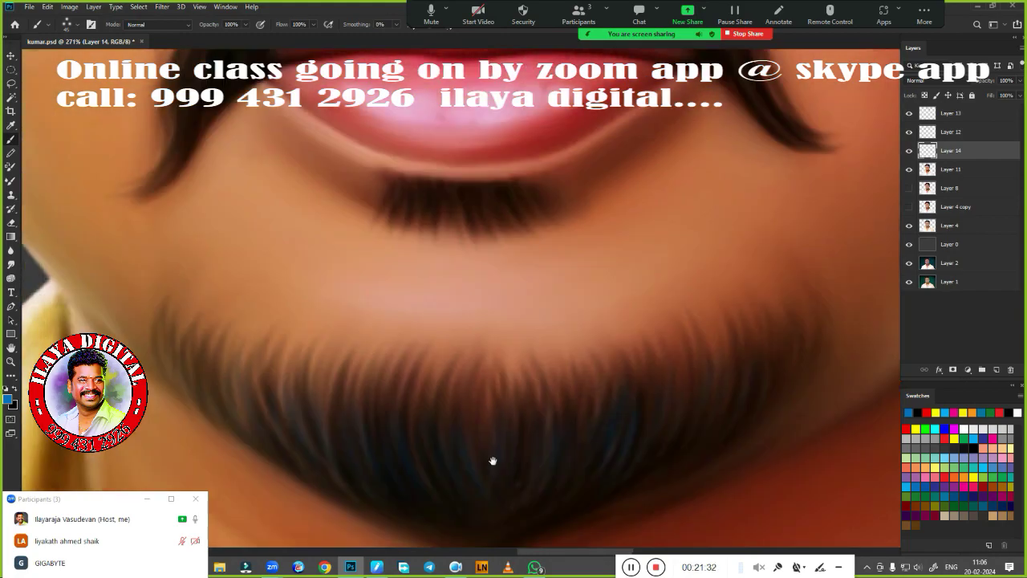
pyautogui.scroll(3, 492, 458)
pyautogui.scroll(3, 414, 270)
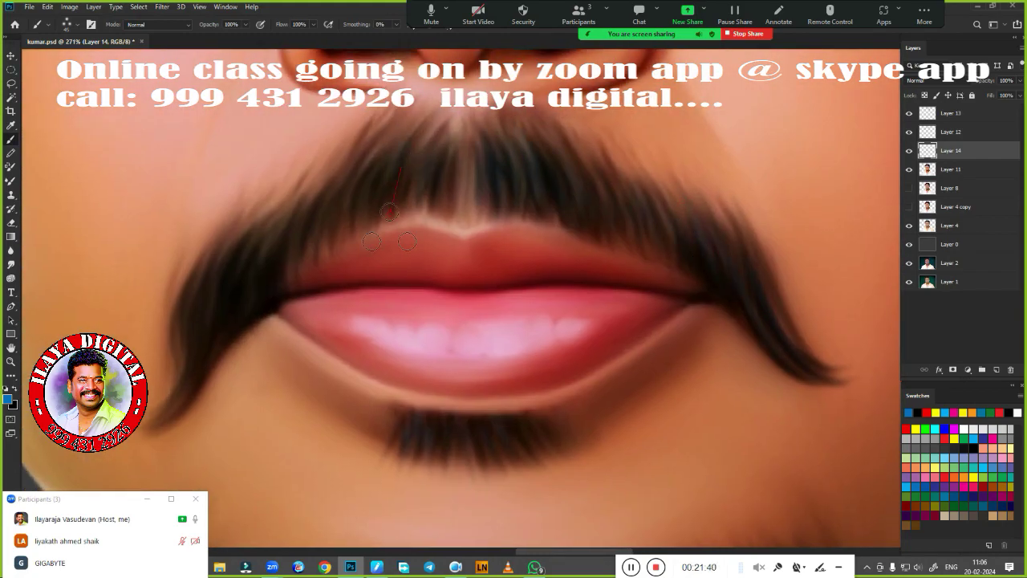
pyautogui.hotkey('ctrl', '0')
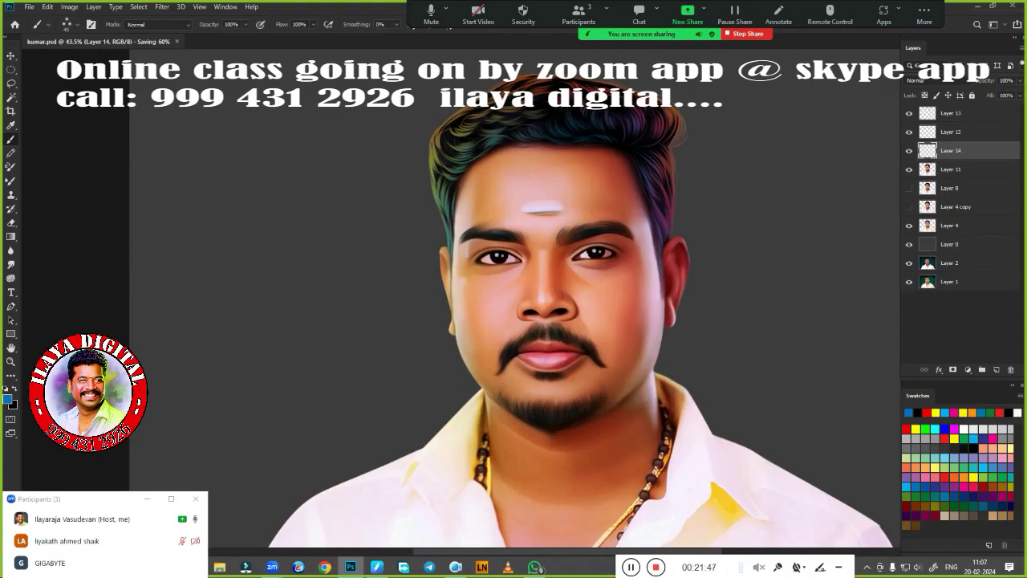
# Add a new layer above Layer 11 and lasso two skin areas beside the moustache
pyautogui.scroll(-2, 624, 335)
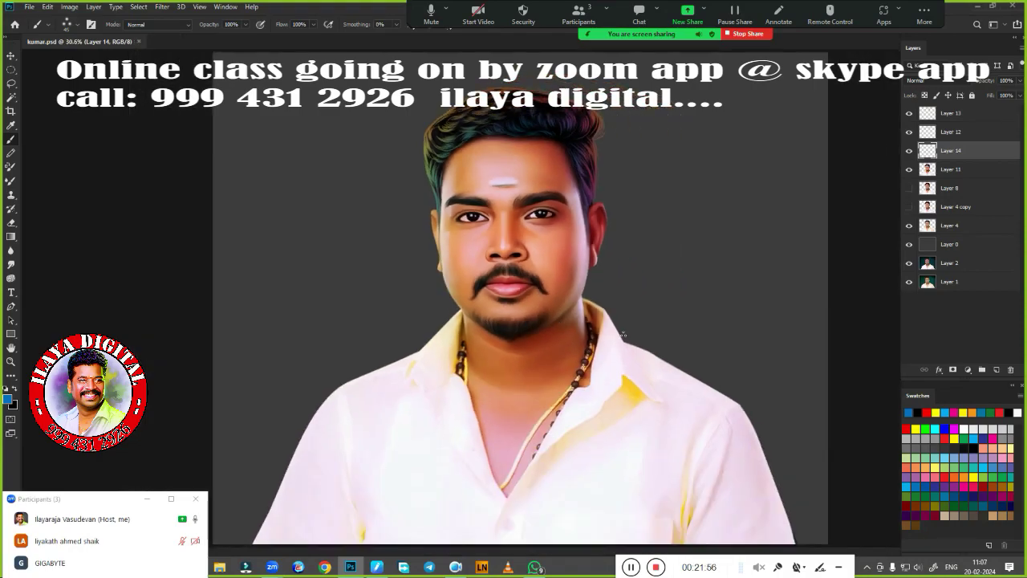
pyautogui.click(951, 169)
pyautogui.scroll(5, 517, 289)
pyautogui.press('l')
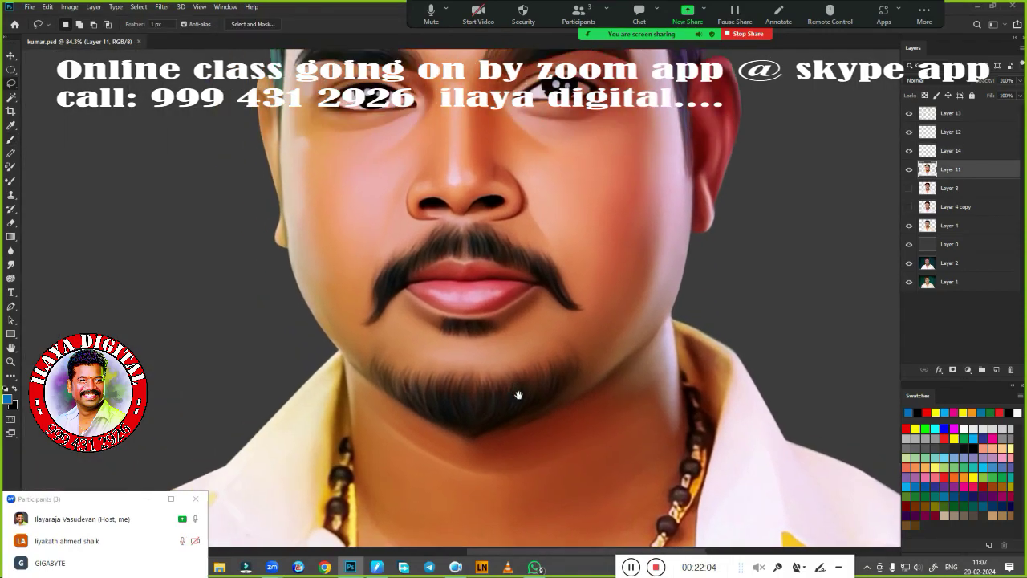
pyautogui.click(997, 370)
pyautogui.moveTo(497, 199); pyautogui.dragTo(496, 197)
pyautogui.moveTo(366, 142)
pyautogui.mouseDown()
pyautogui.moveTo(355, 196)
pyautogui.moveTo(370, 175)
pyautogui.mouseUp()
# Feather the lassoed selection by 75 px
pyautogui.hotkey('shift', 'F6')
pyautogui.press('Return')
pyautogui.press('Return')
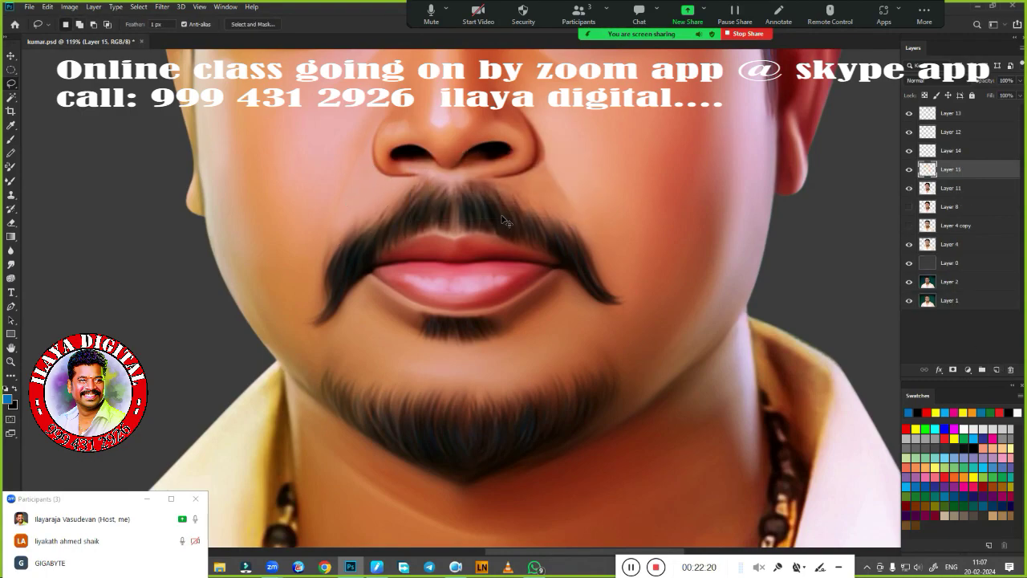
pyautogui.hotkey('shift', 'F6')
pyautogui.press('Return')
pyautogui.click(496, 209)
# Apply cyan to the feathered area, set the layer to Color blend mode, and deselect
pyautogui.press('b')
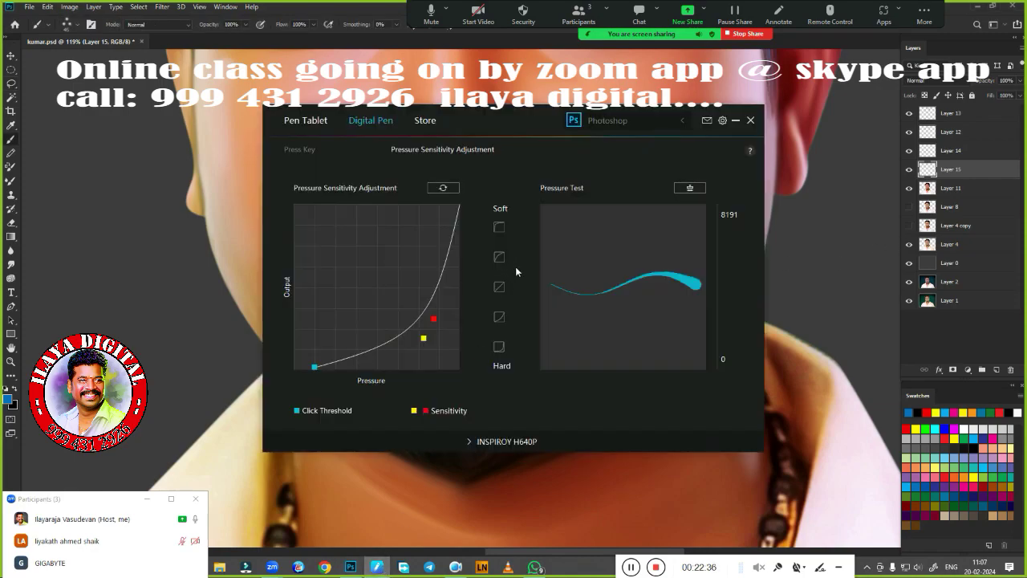
pyautogui.rightClick(549, 268)
pyautogui.press('Escape')
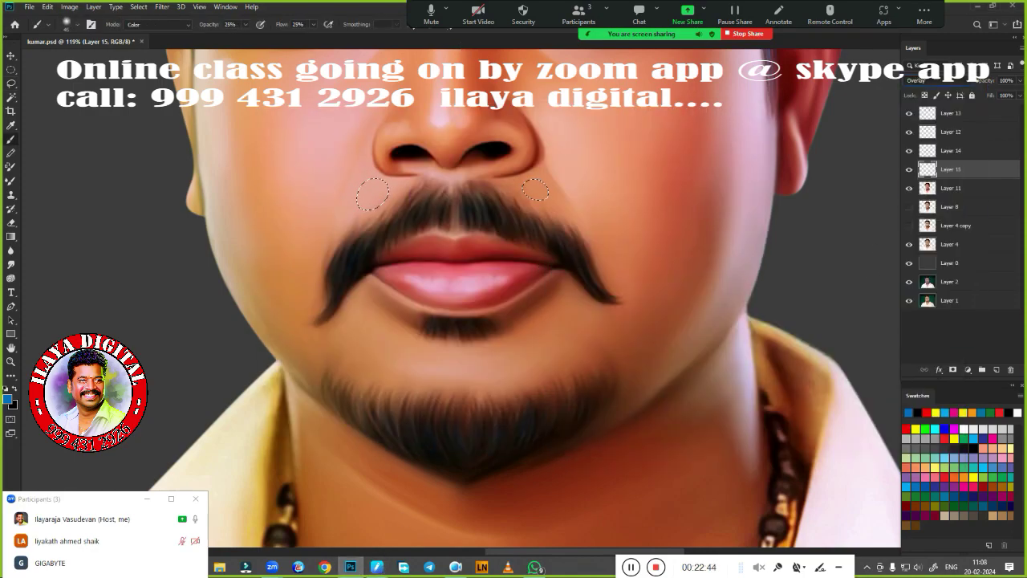
pyautogui.click(935, 428)
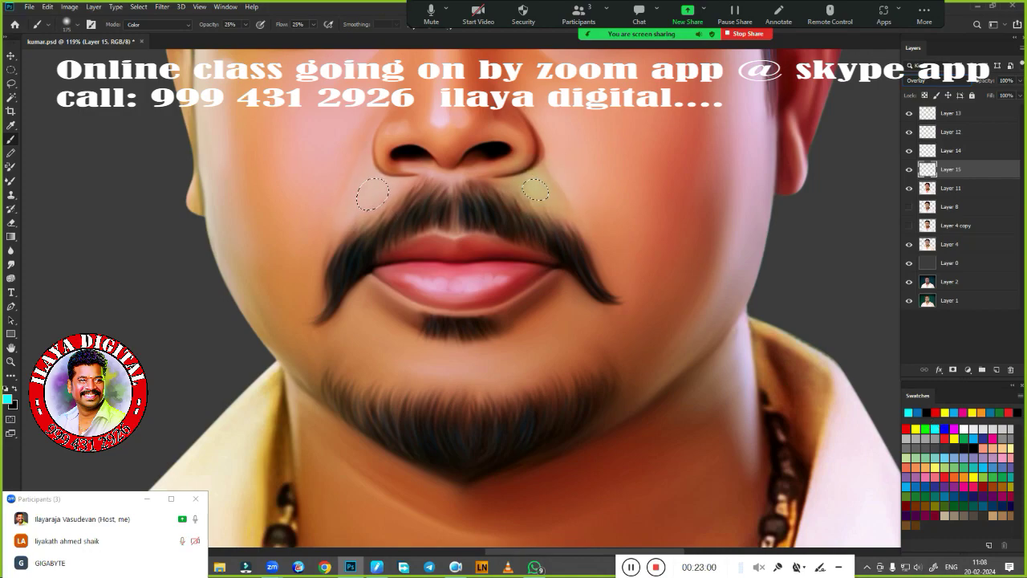
pyautogui.click(923, 80)
pyautogui.click(922, 81)
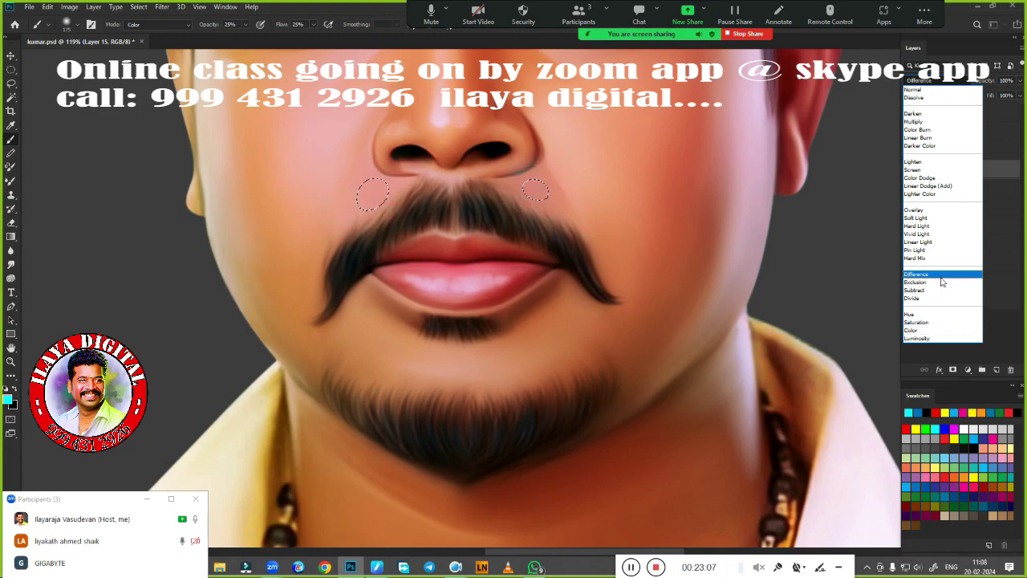
pyautogui.click(934, 330)
pyautogui.hotkey('ctrl', '-')
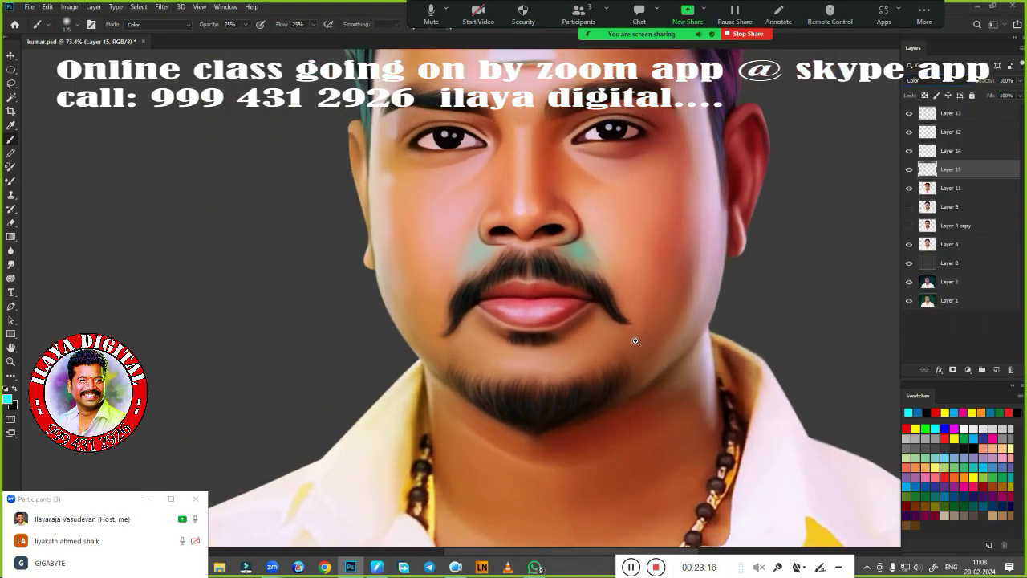
pyautogui.hotkey('ctrl', 'd')
# Add a new empty layer for the highlights
pyautogui.press('e')
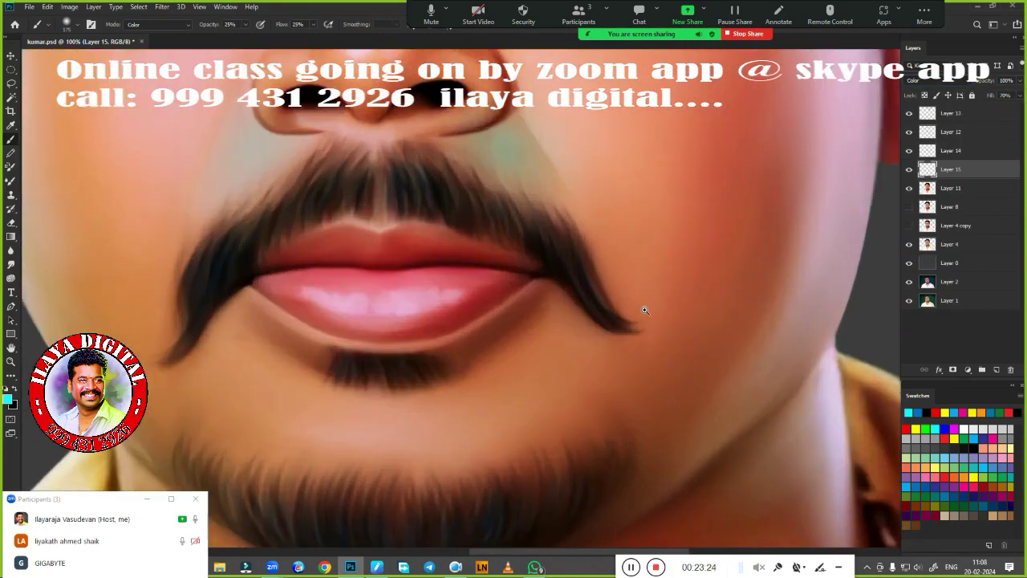
pyautogui.keyDown('alt'); pyautogui.scroll(3, 602, 285); pyautogui.keyUp('alt')
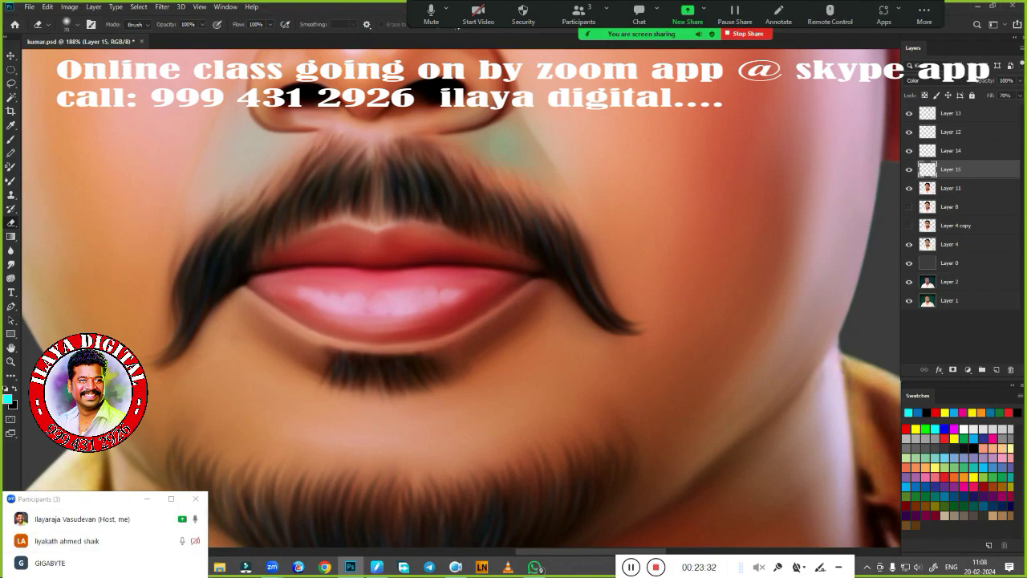
pyautogui.keyDown('alt'); pyautogui.scroll(-2, 574, 250); pyautogui.keyUp('alt')
pyautogui.keyDown('alt'); pyautogui.scroll(-3, 513, 289); pyautogui.keyUp('alt')
pyautogui.keyDown('alt'); pyautogui.scroll(1, 514, 289); pyautogui.keyUp('alt')
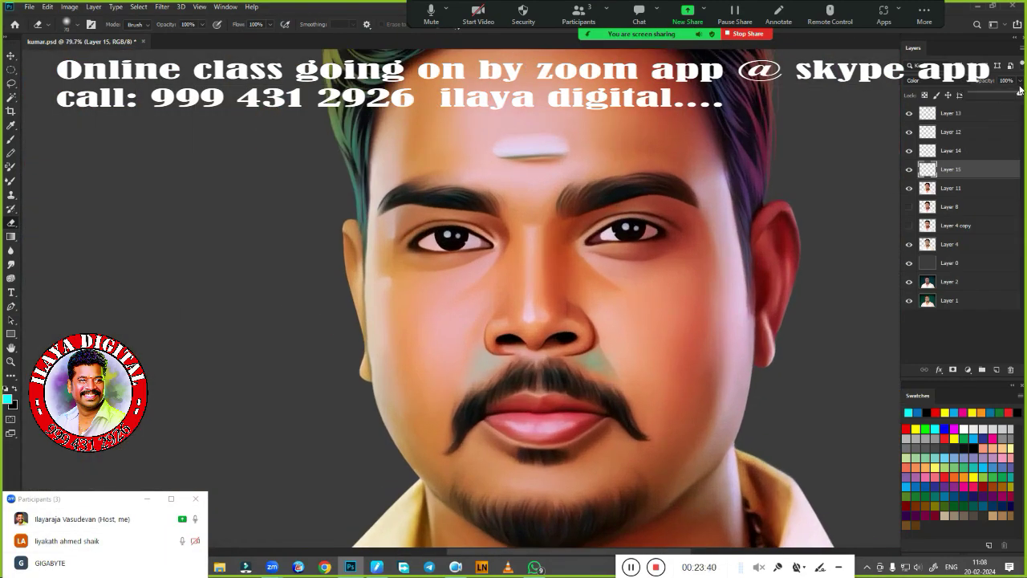
pyautogui.keyDown('alt'); pyautogui.scroll(1, 626, 246); pyautogui.keyUp('alt')
pyautogui.keyDown('alt'); pyautogui.scroll(-3, 626, 246); pyautogui.keyUp('alt')
pyautogui.hotkey('ctrl', 'shift', 'alt', 'n')
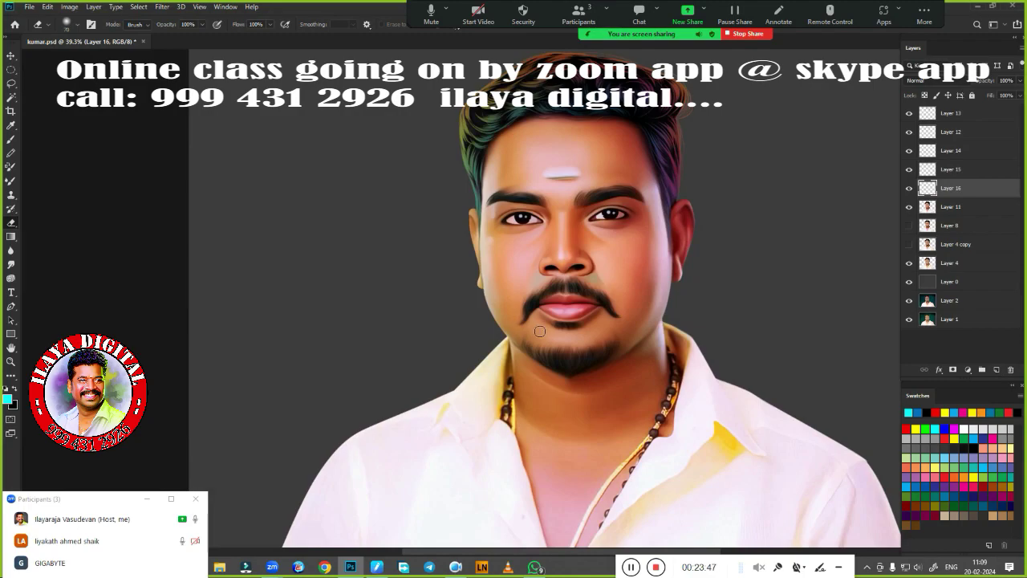
# Set up the Brush tool with white as the painting colour
pyautogui.keyDown('alt'); pyautogui.scroll(4, 611, 295); pyautogui.keyUp('alt')
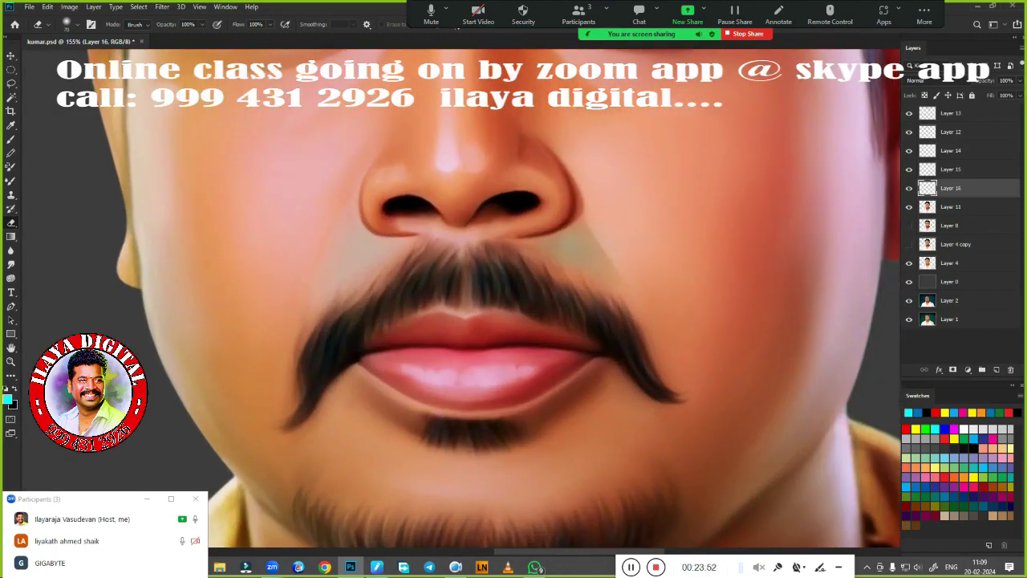
pyautogui.click(377, 566)
pyautogui.click(379, 567)
pyautogui.rightClick(779, 319)
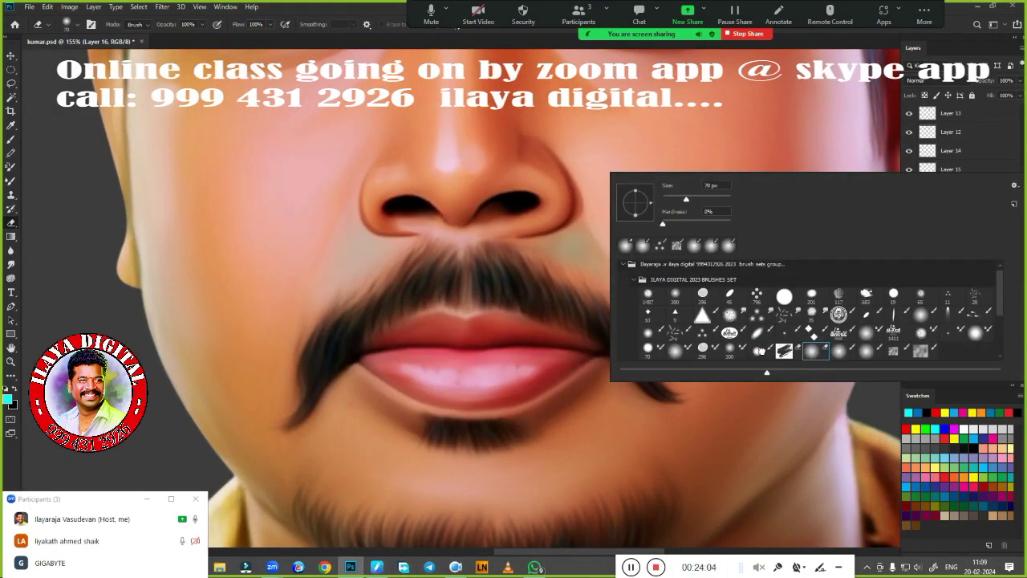
pyautogui.press('b')
pyautogui.press('d')
pyautogui.press('x')
pyautogui.scroll(3, 481, 296)
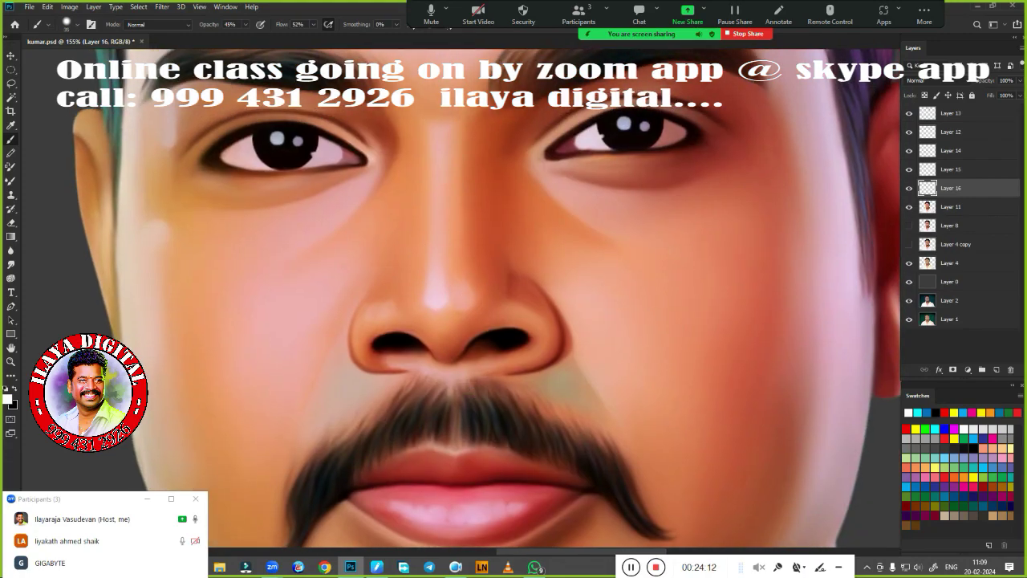
# Paint white highlights on the nose bridge, both cheeks and under the left eye
pyautogui.moveTo(437, 305); pyautogui.dragTo(434, 253)
pyautogui.moveTo(341, 373); pyautogui.dragTo(329, 409)
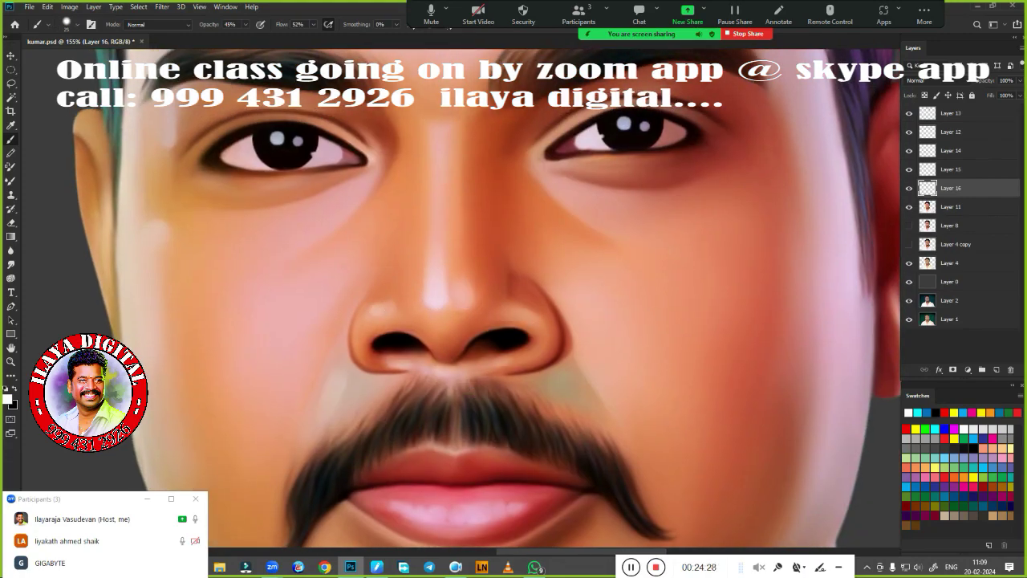
pyautogui.moveTo(571, 367); pyautogui.dragTo(602, 395)
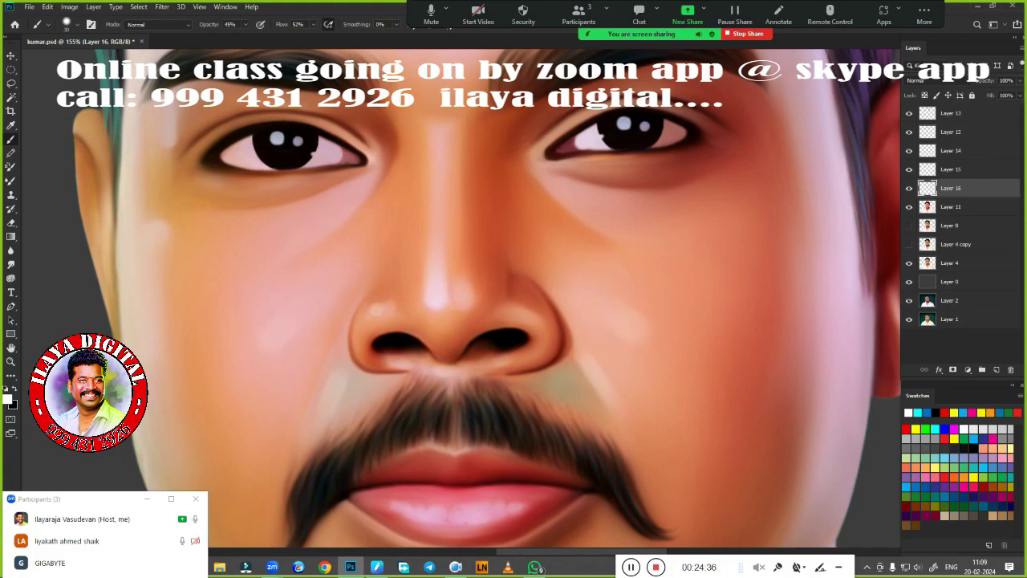
pyautogui.moveTo(353, 199); pyautogui.dragTo(308, 247)
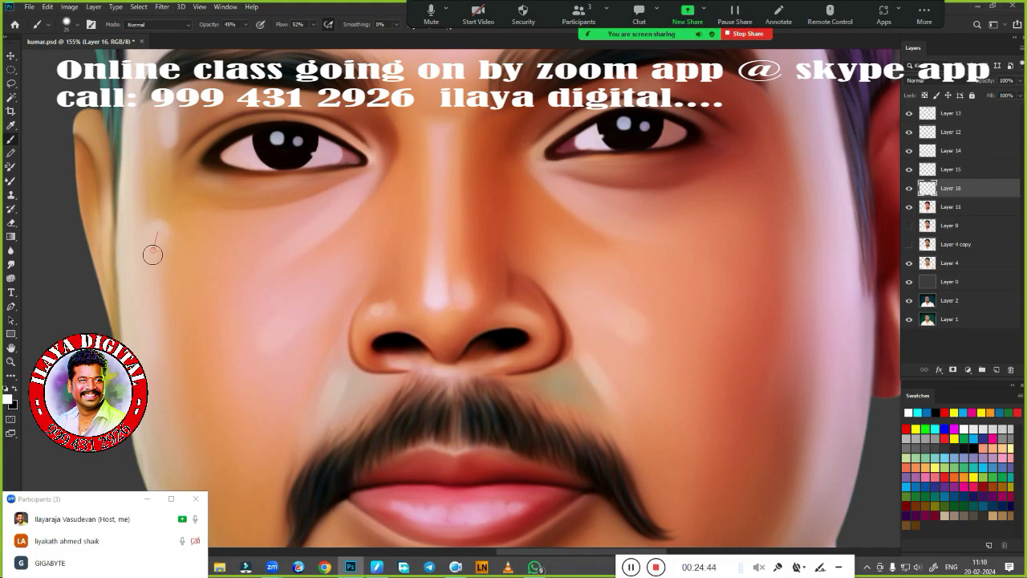
pyautogui.moveTo(152, 252); pyautogui.dragTo(159, 221)
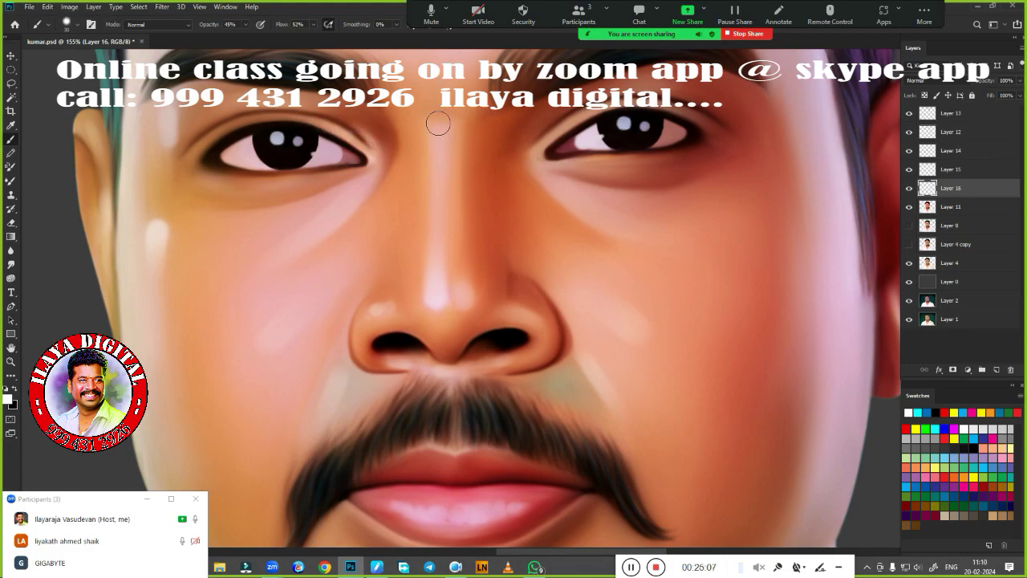
# Zoom into the lips and brighten the teeth highlights with white
pyautogui.scroll(-2, 824, 373)
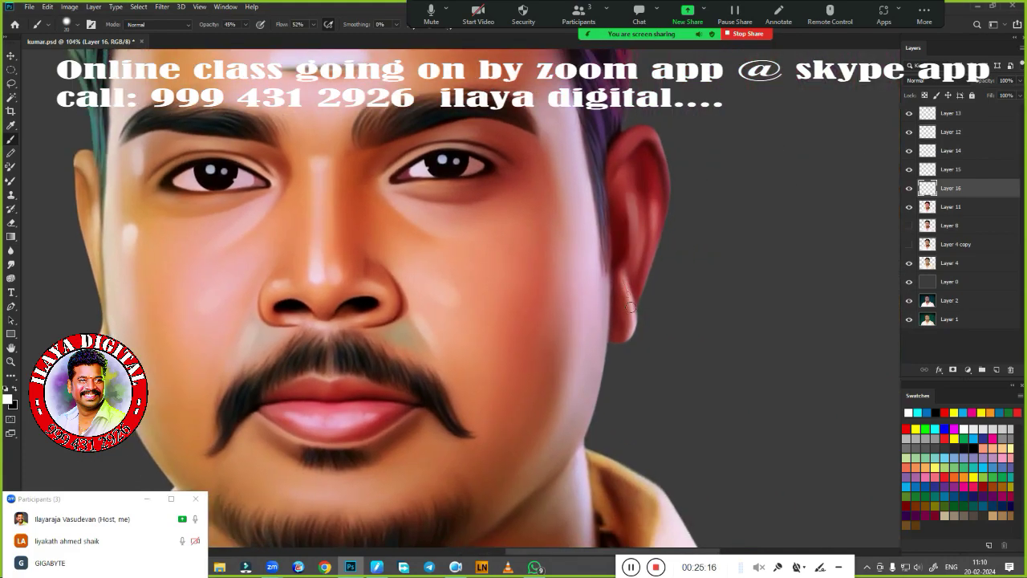
pyautogui.scroll(-5, 448, 455)
pyautogui.hscroll(-3, 380, 241)
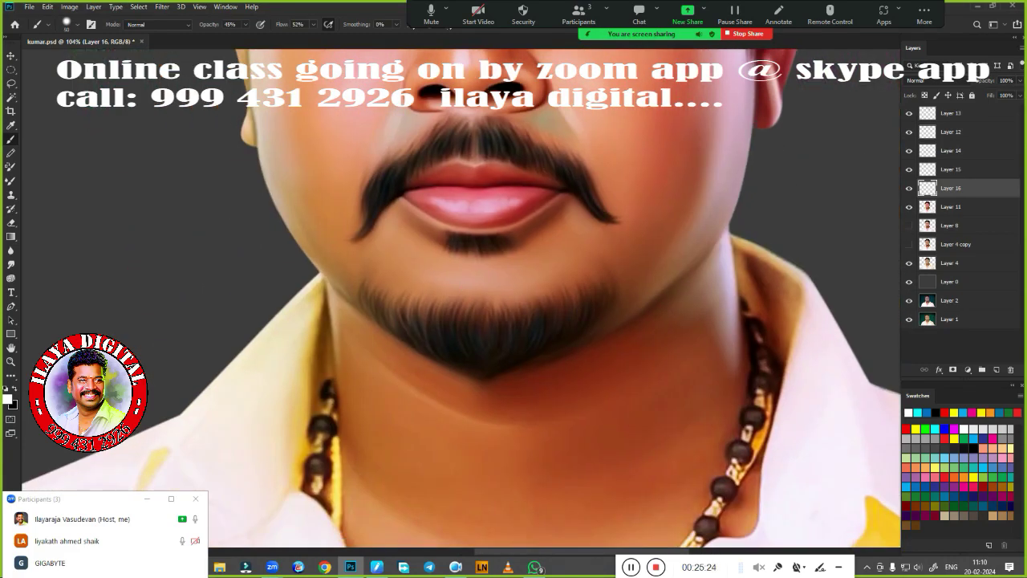
pyautogui.scroll(3, 502, 80)
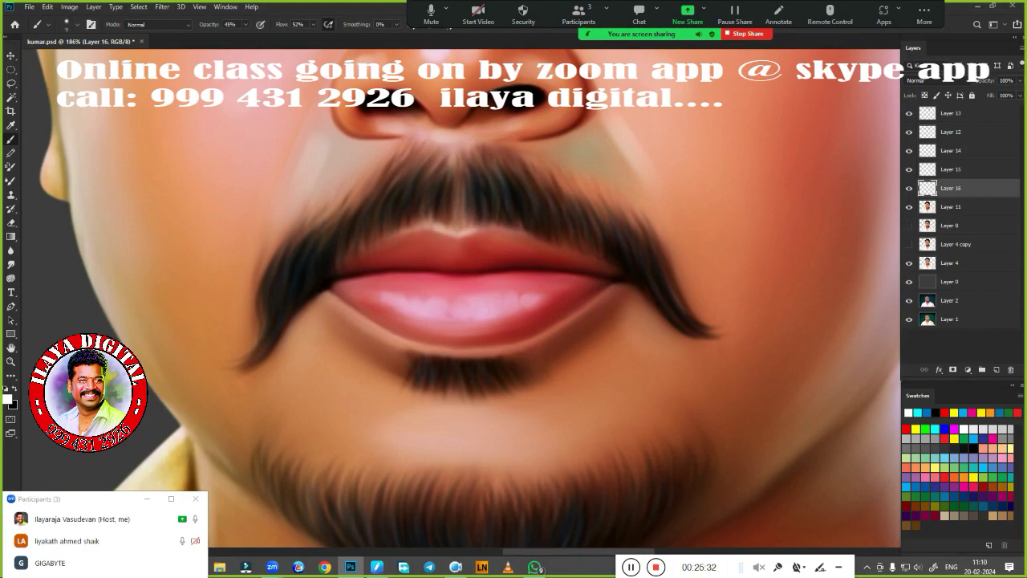
pyautogui.scroll(2, 398, 376)
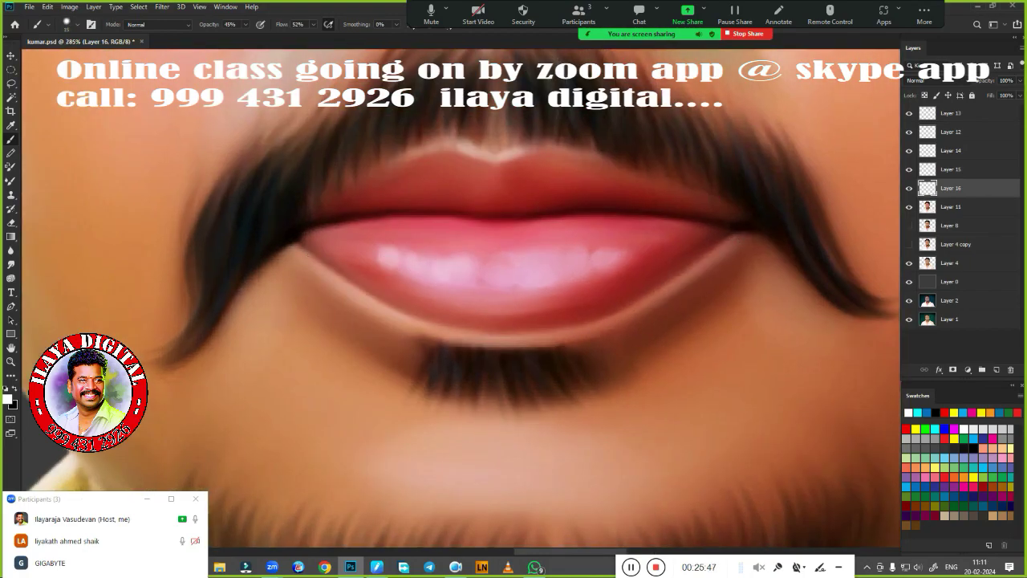
pyautogui.moveTo(501, 269); pyautogui.dragTo(561, 269)
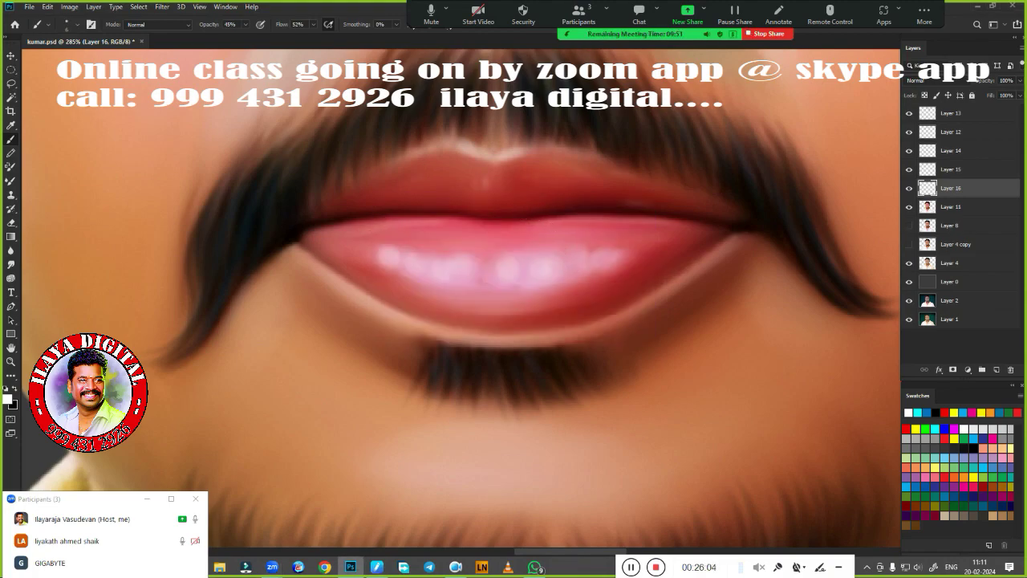
# Move to the forehead and repaint the white mark more solidly
pyautogui.scroll(-3, 573, 268)
pyautogui.scroll(-3, 573, 268)
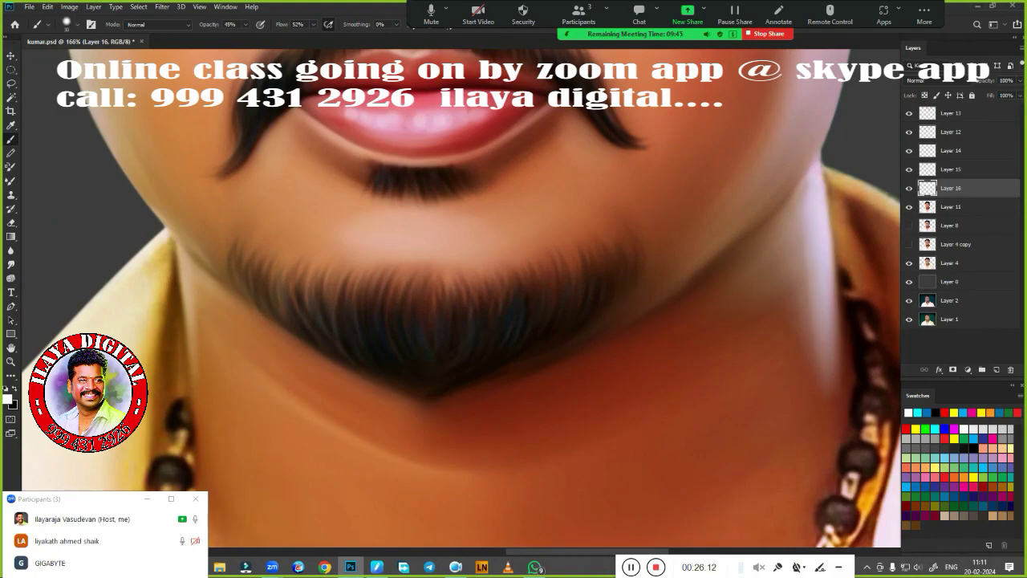
pyautogui.scroll(-3, 350, 223)
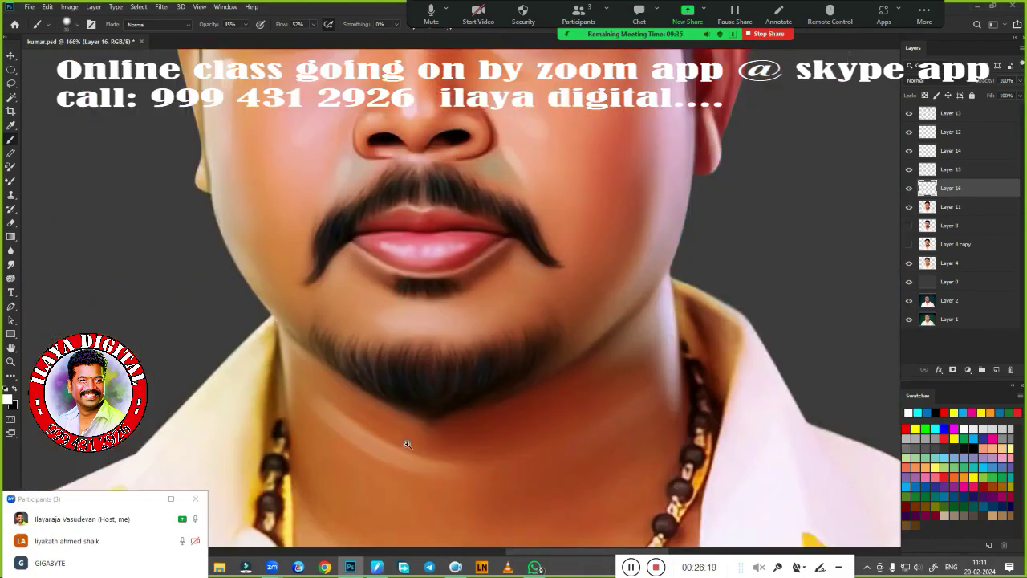
pyautogui.scroll(-1, 462, 297)
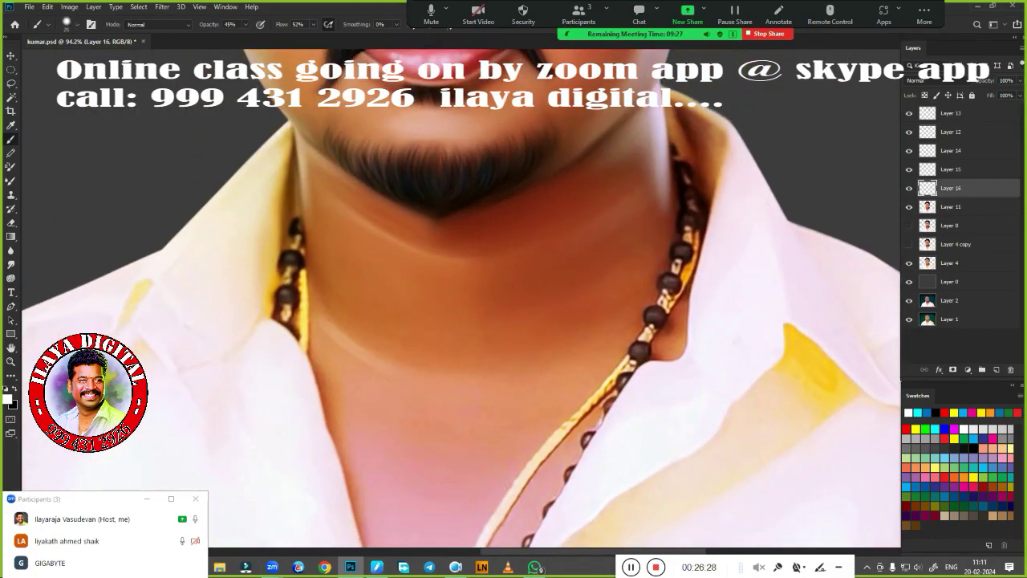
pyautogui.scroll(-3, 461, 297)
pyautogui.scroll(5, 462, 297)
pyautogui.scroll(3, 462, 297)
pyautogui.scroll(3, 431, 223)
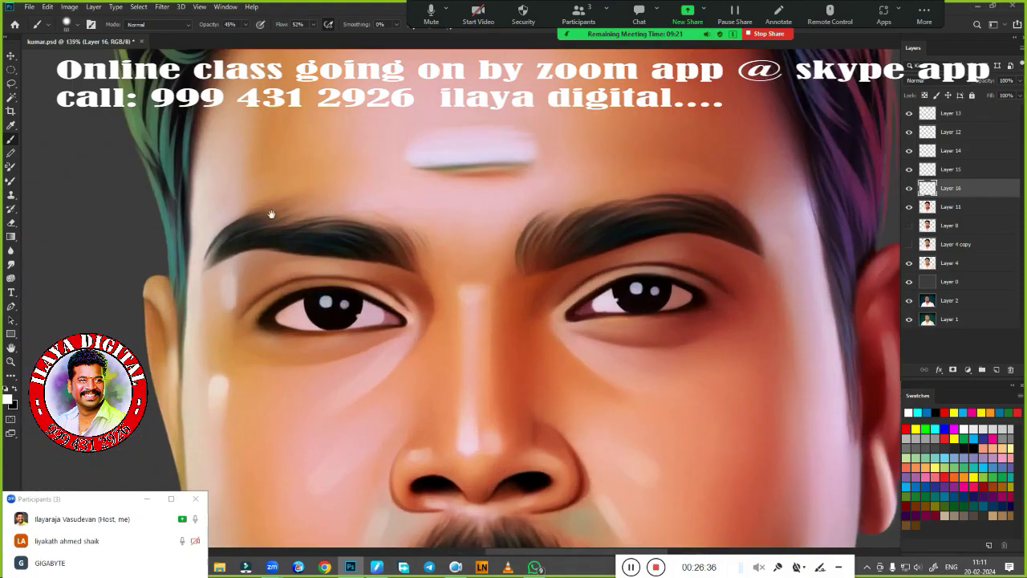
pyautogui.scroll(-1, 431, 224)
pyautogui.scroll(2, 431, 223)
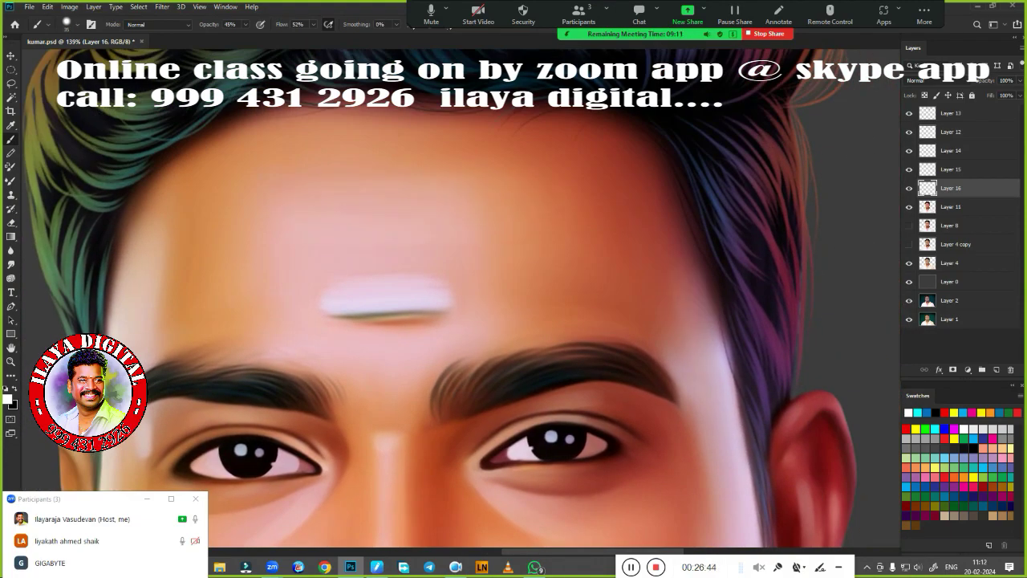
pyautogui.moveTo(329, 299); pyautogui.dragTo(413, 297)
pyautogui.scroll(-4, 600, 357)
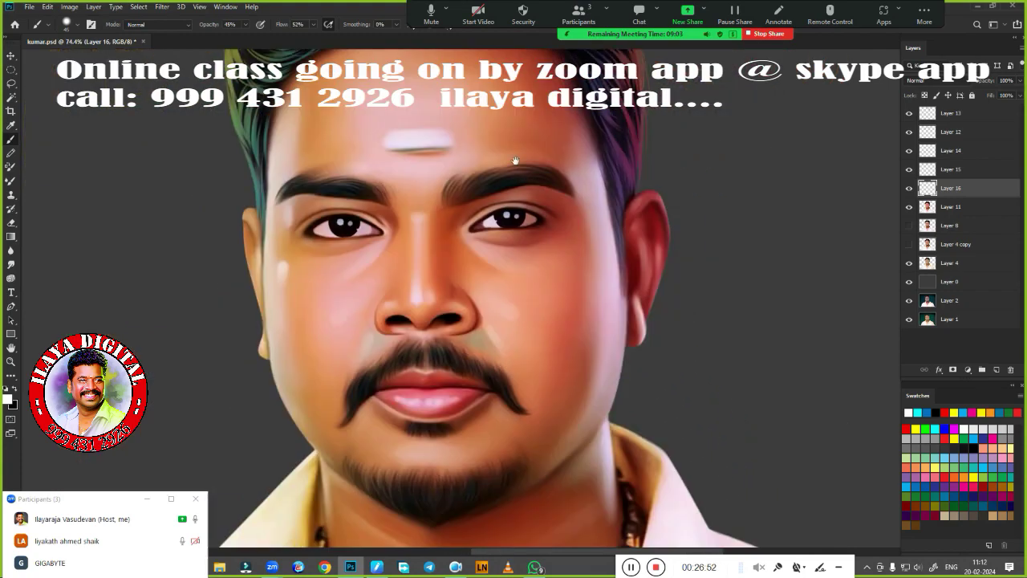
# Fill Layer 0 with black behind the portrait, hiding Layers 11, 4, 13 and 12
pyautogui.moveTo(909, 206); pyautogui.dragTo(909, 262)
pyautogui.click(954, 281)
pyautogui.hotkey('alt', 'BackSpace')
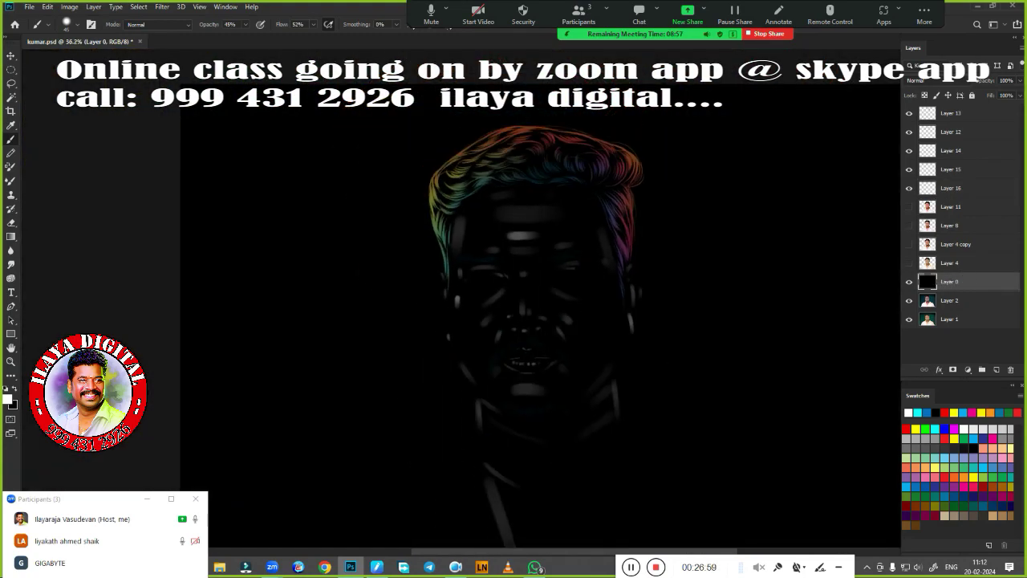
pyautogui.moveTo(909, 113); pyautogui.dragTo(909, 131)
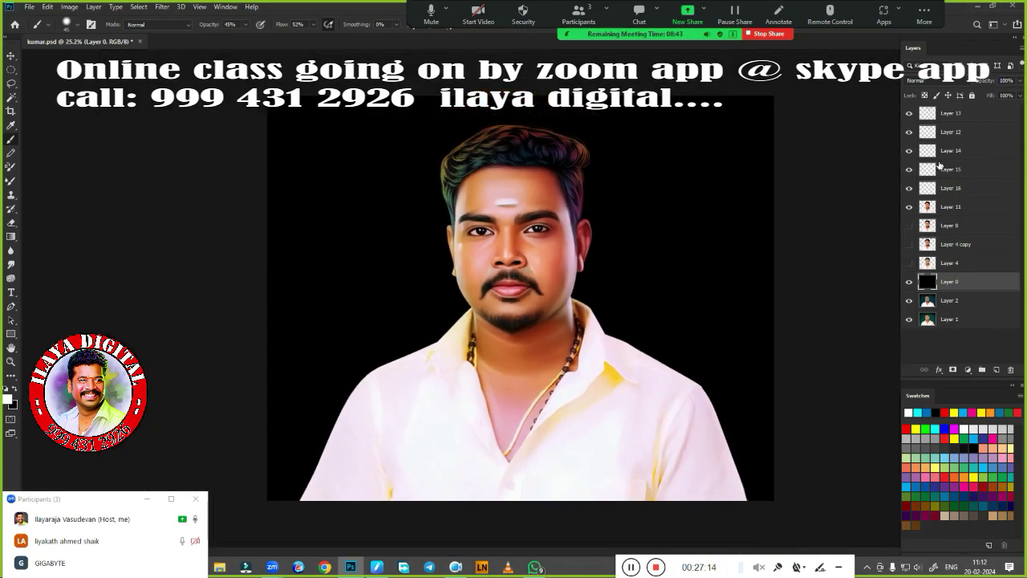
# Group Layer 13 through Layer 4 copy as Group 1, and merge a duplicate into one layer
pyautogui.click(951, 113)
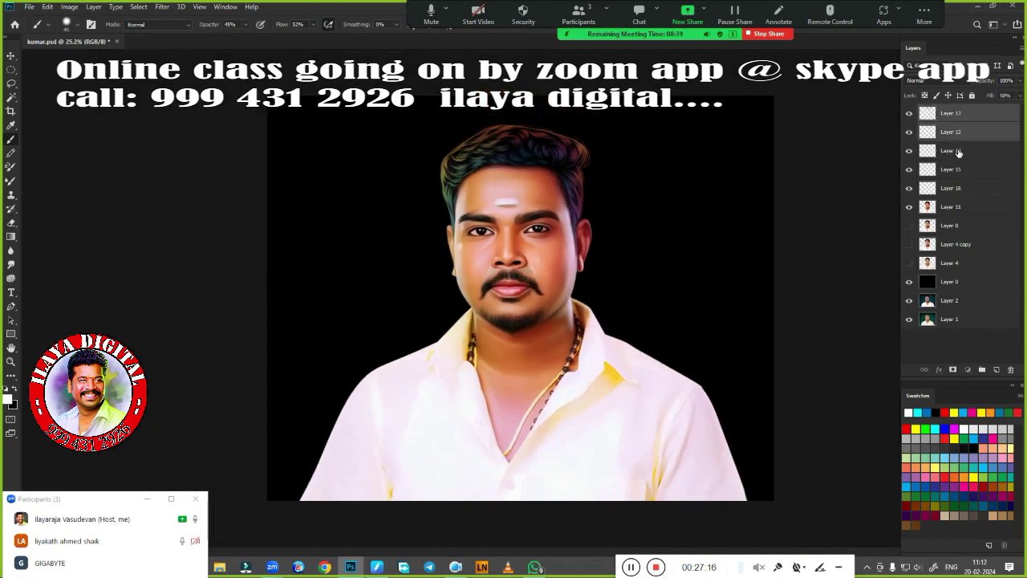
pyautogui.keyDown('shift'); pyautogui.click(954, 244); pyautogui.keyUp('shift')
pyautogui.hotkey('ctrl', 'g')
pyautogui.hotkey('ctrl', 'j')
pyautogui.hotkey('ctrl', 'e')
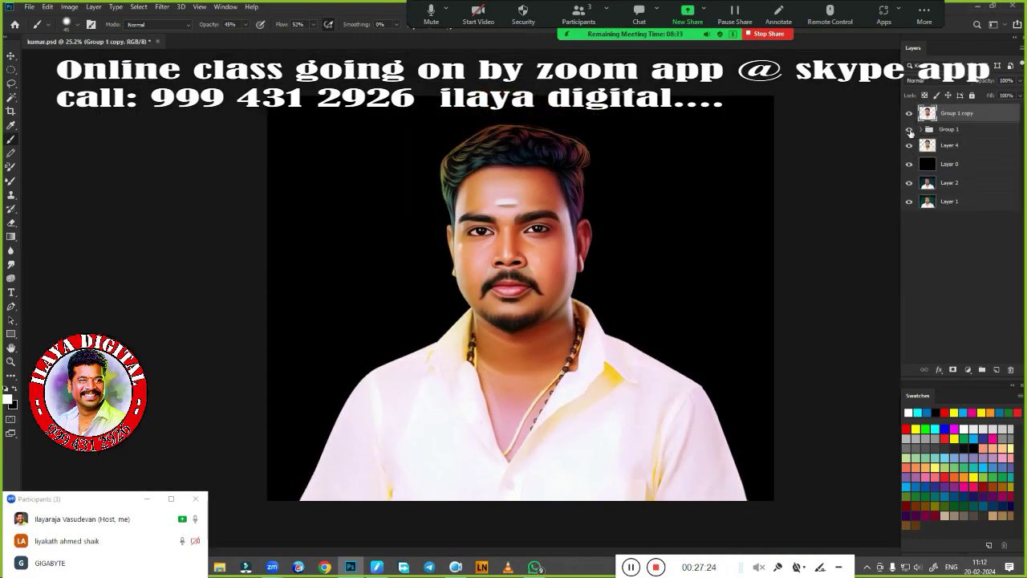
pyautogui.click(909, 129)
pyautogui.click(909, 114)
pyautogui.click(909, 113)
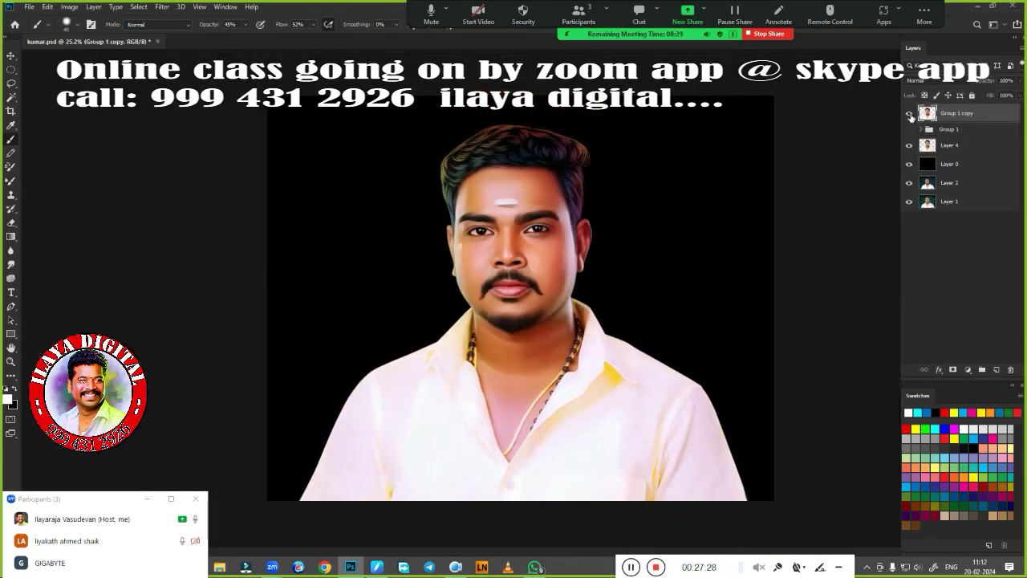
# Open the colourful ilaya.jpg background image
pyautogui.click(28, 6)
pyautogui.click(40, 35)
pyautogui.doubleClick(351, 146)
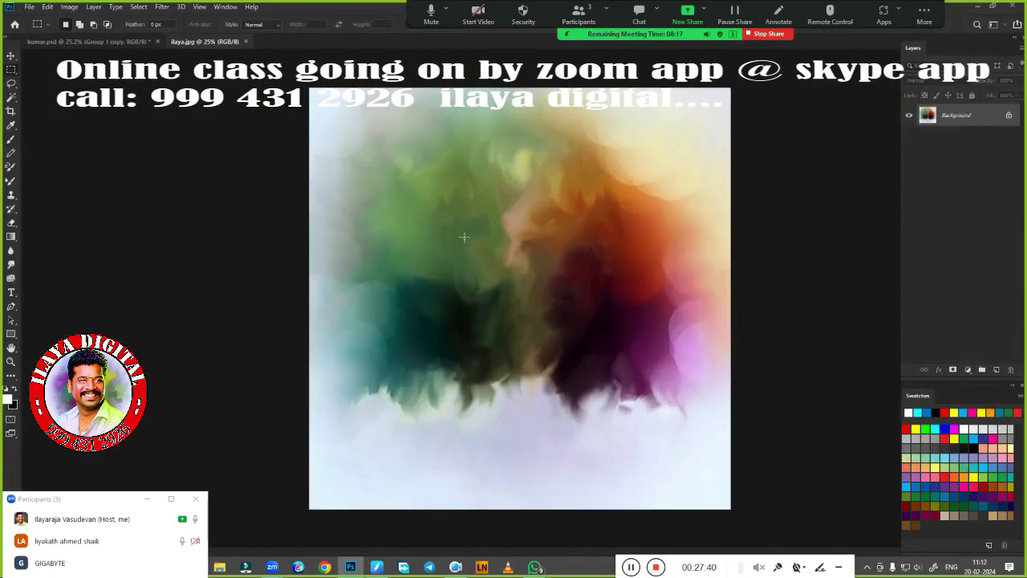
# Bring ilaya.jpg into kumar.psd as Layer 17, placed below the portrait and fitted to the canvas
pyautogui.press('v')
pyautogui.moveTo(464, 237); pyautogui.dragTo(779, 308)
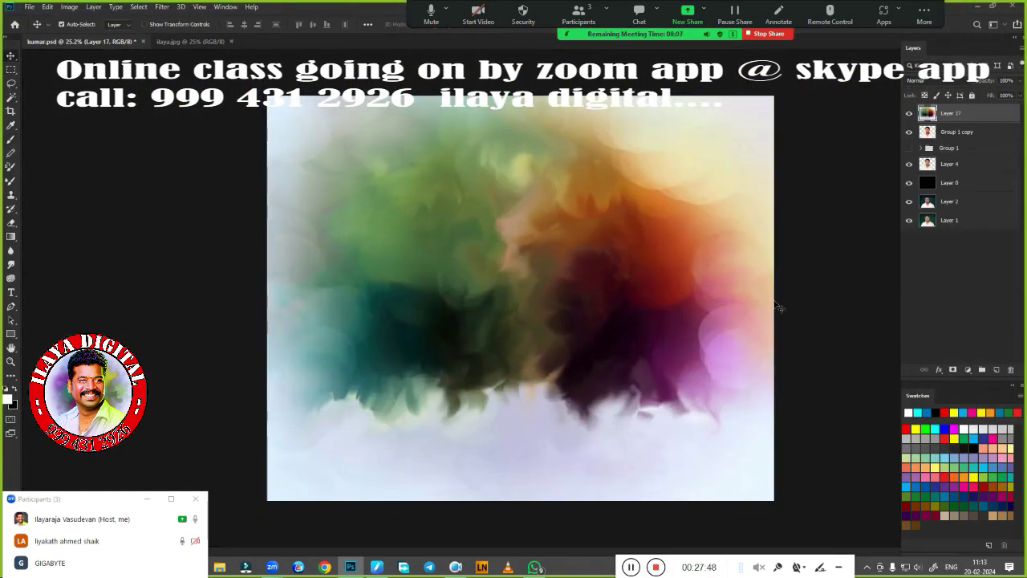
pyautogui.hotkey('ctrl', '[')
pyautogui.hotkey('ctrl', '[')
pyautogui.hotkey('ctrl', '[')
pyautogui.hotkey('ctrl', 't')
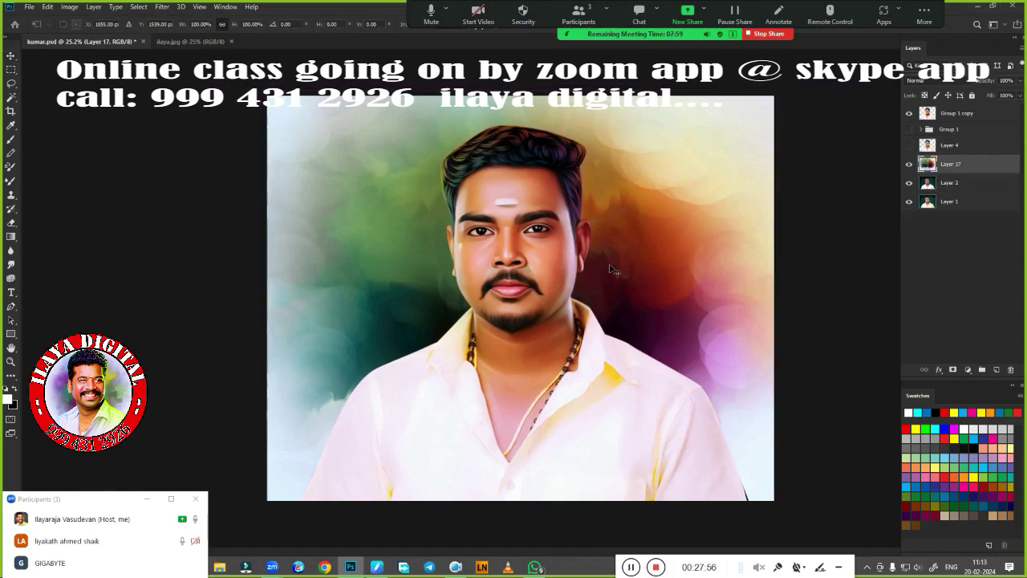
pyautogui.press('Return')
# Shift the background's hue to -170 with Hue/Saturation
pyautogui.hotkey('ctrl', 'u')
pyautogui.moveTo(785, 151)
pyautogui.mouseDown()
pyautogui.moveTo(736, 152)
pyautogui.moveTo(770, 152)
pyautogui.mouseUp()
pyautogui.click(906, 97)
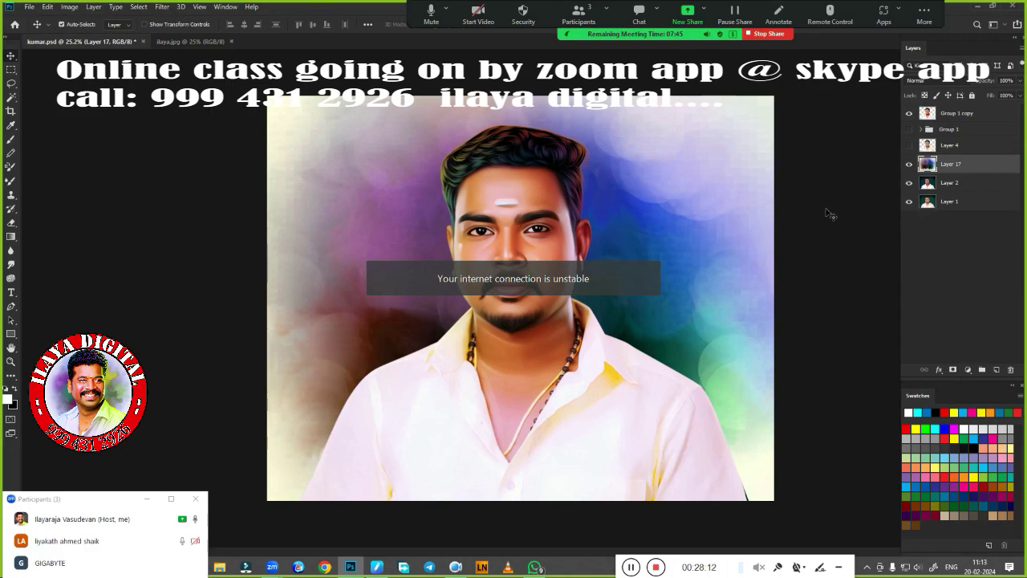
# Add a white inside border stroke around the whole canvas on new Layer 18
pyautogui.click(954, 113)
pyautogui.hotkey('ctrl', 'shift', 'alt', 'n')
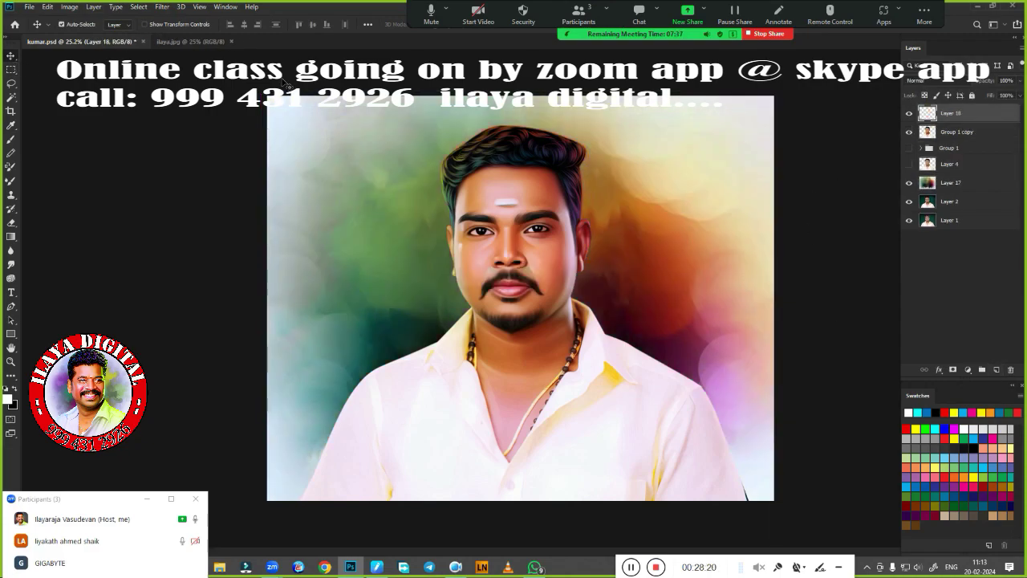
pyautogui.press('m')
pyautogui.moveTo(277, 88); pyautogui.dragTo(959, 537)
pyautogui.click(581, 140)
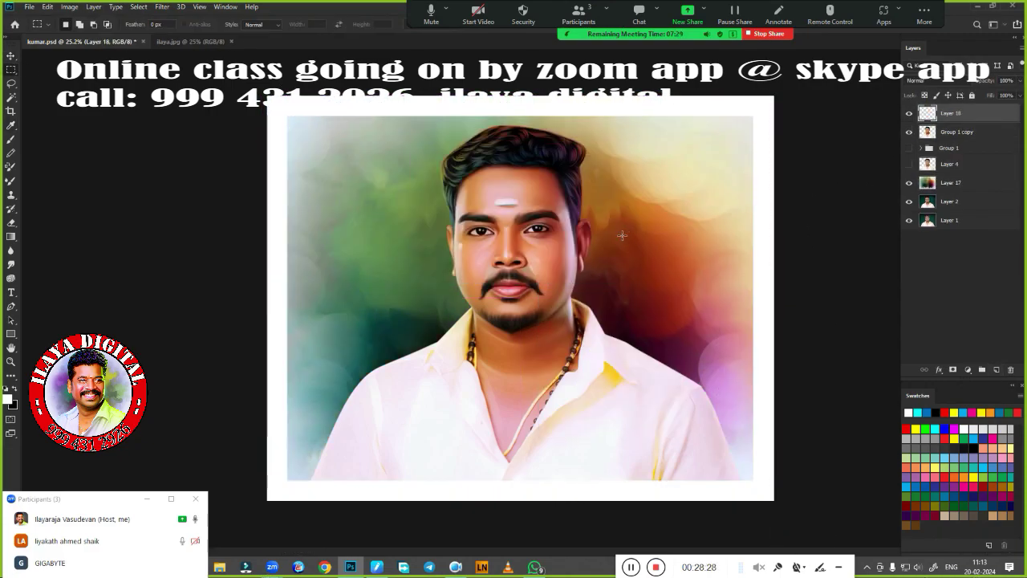
# Compare the painted portrait with the original photo, then resize the image to 15 × 12 inches at 250 ppi
pyautogui.moveTo(909, 164); pyautogui.dragTo(909, 182)
pyautogui.click(909, 132)
pyautogui.click(909, 131)
pyautogui.click(910, 132)
pyautogui.click(909, 132)
pyautogui.hotkey('ctrl', 'alt', 'i')
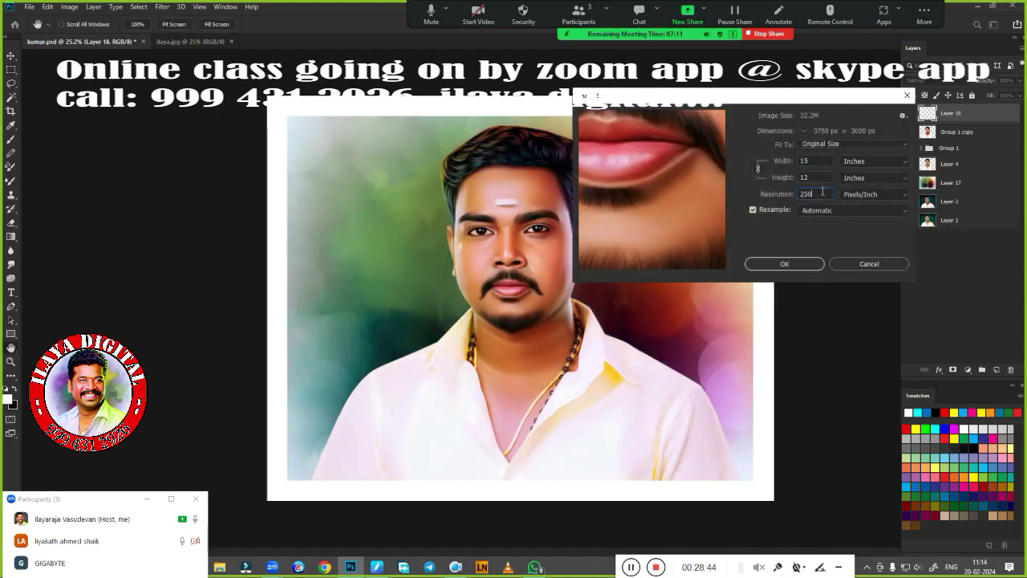
pyautogui.click(785, 264)
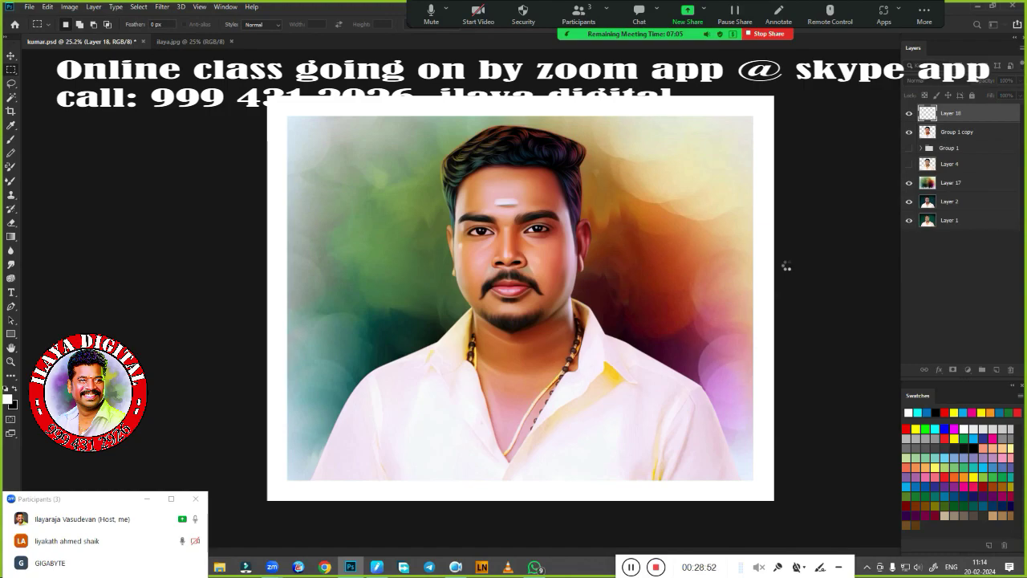